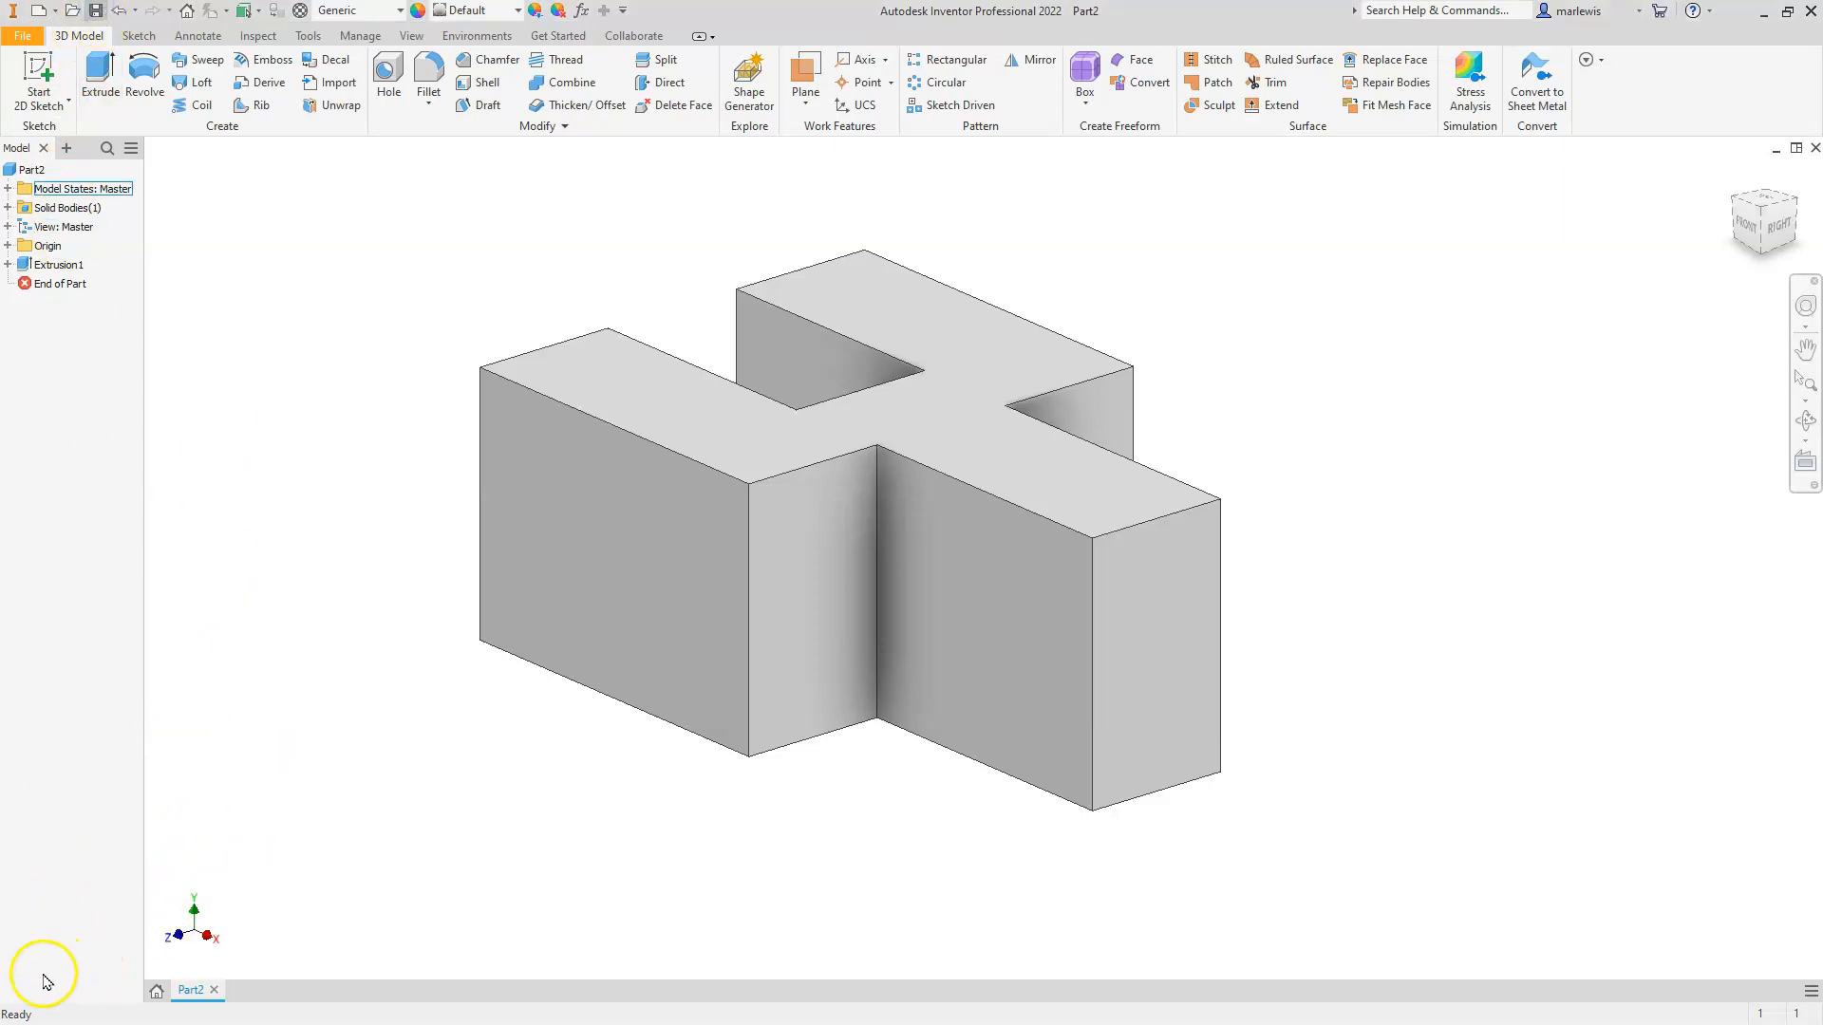
# Save the part as EXERCISE 1 in the Class 1 folder, accepting the location outside the active project
pyautogui.hotkey('ctrl', 's')
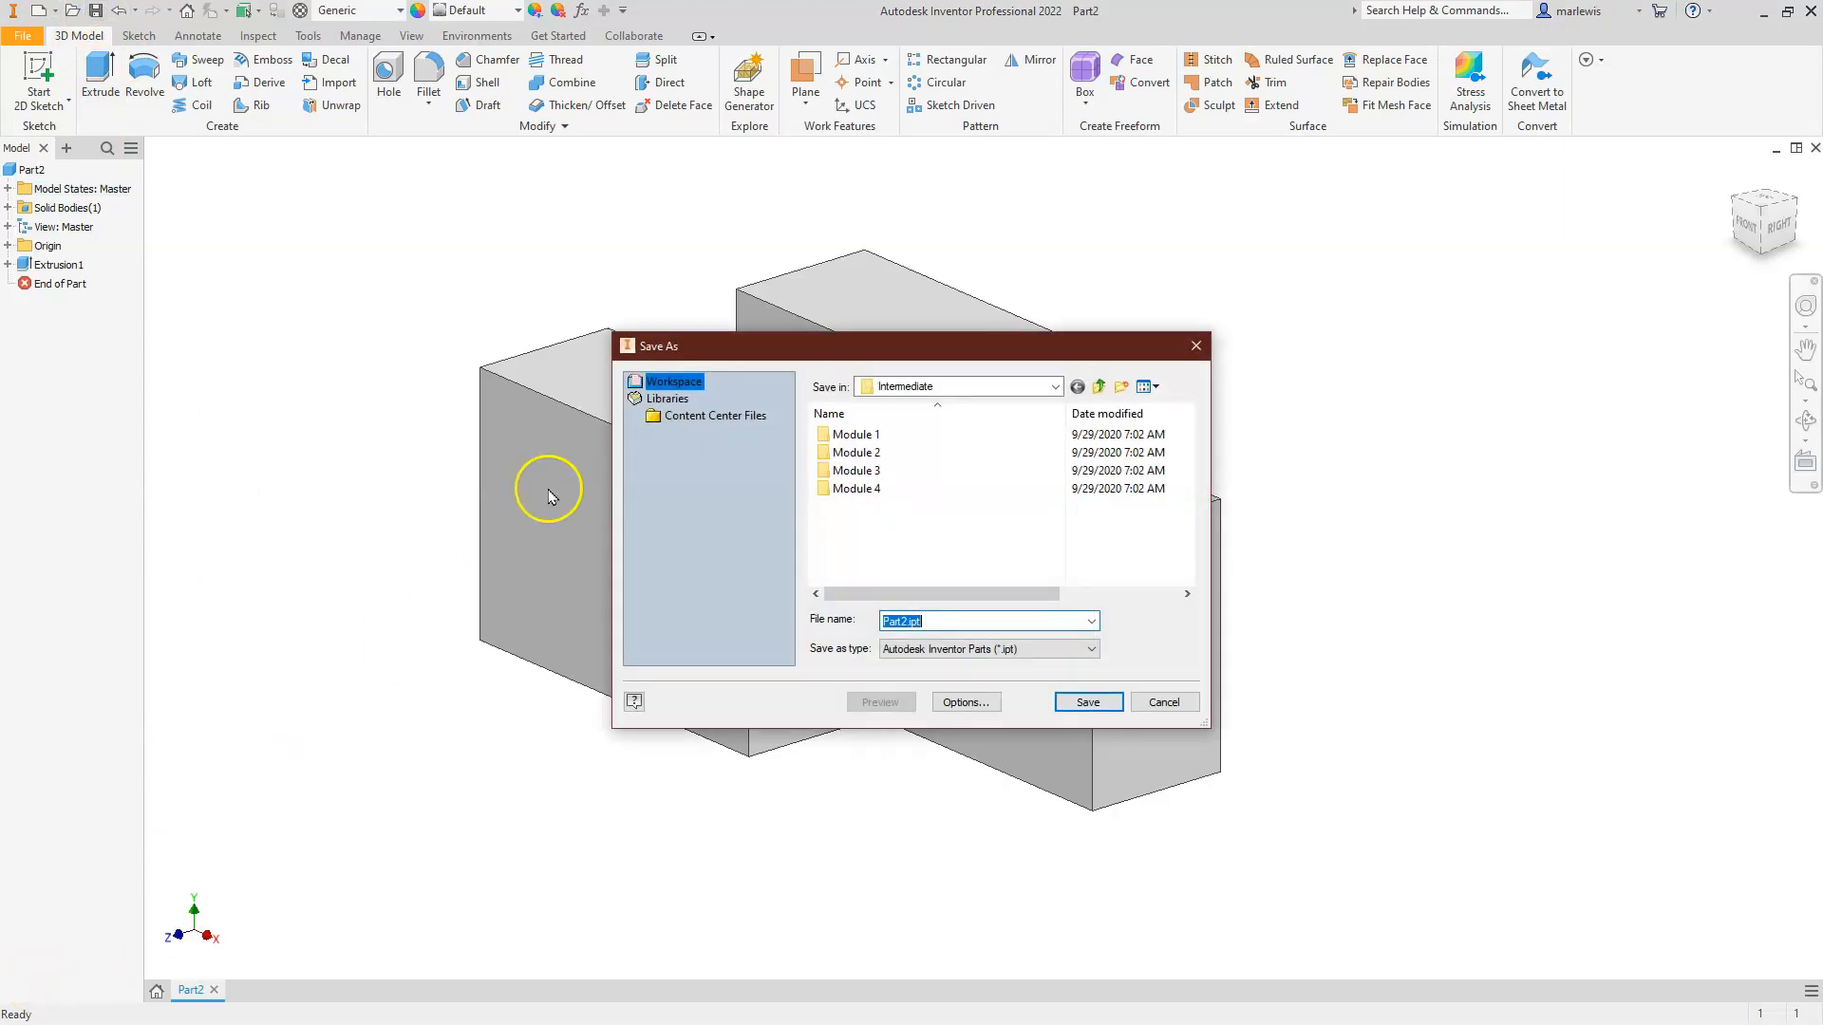
pyautogui.click(672, 383)
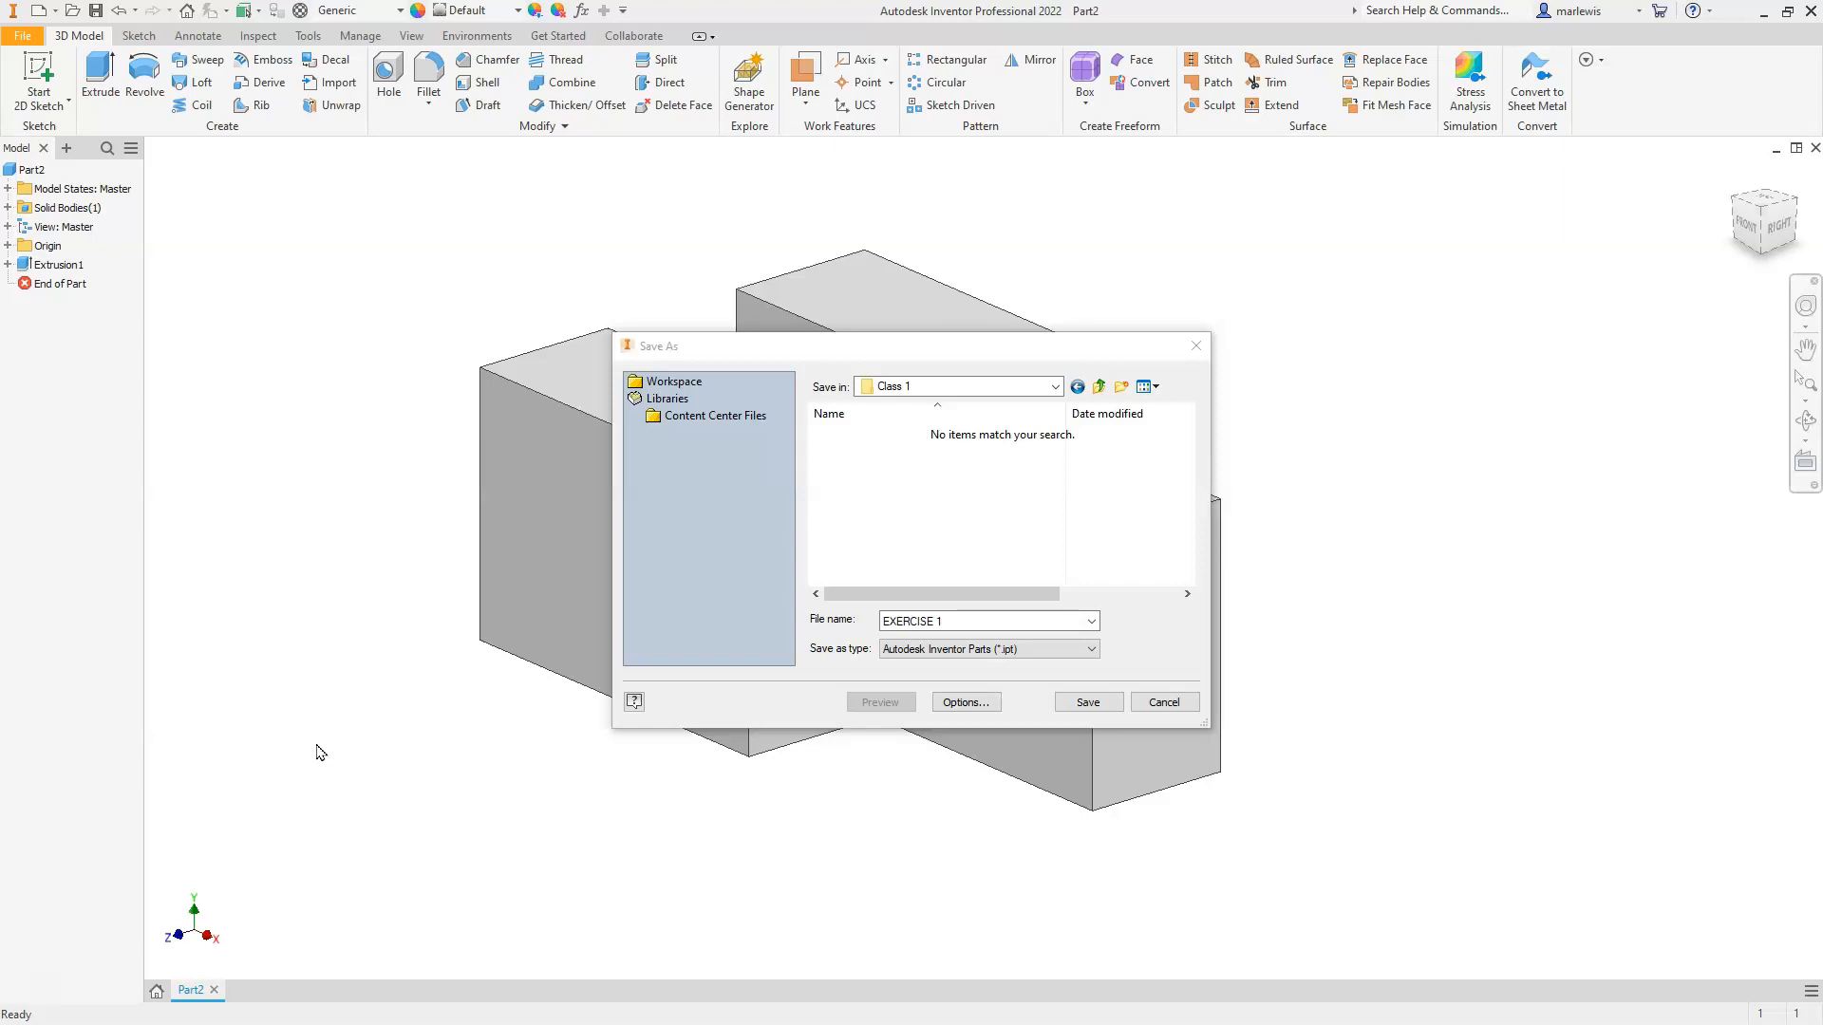
pyautogui.click(1085, 707)
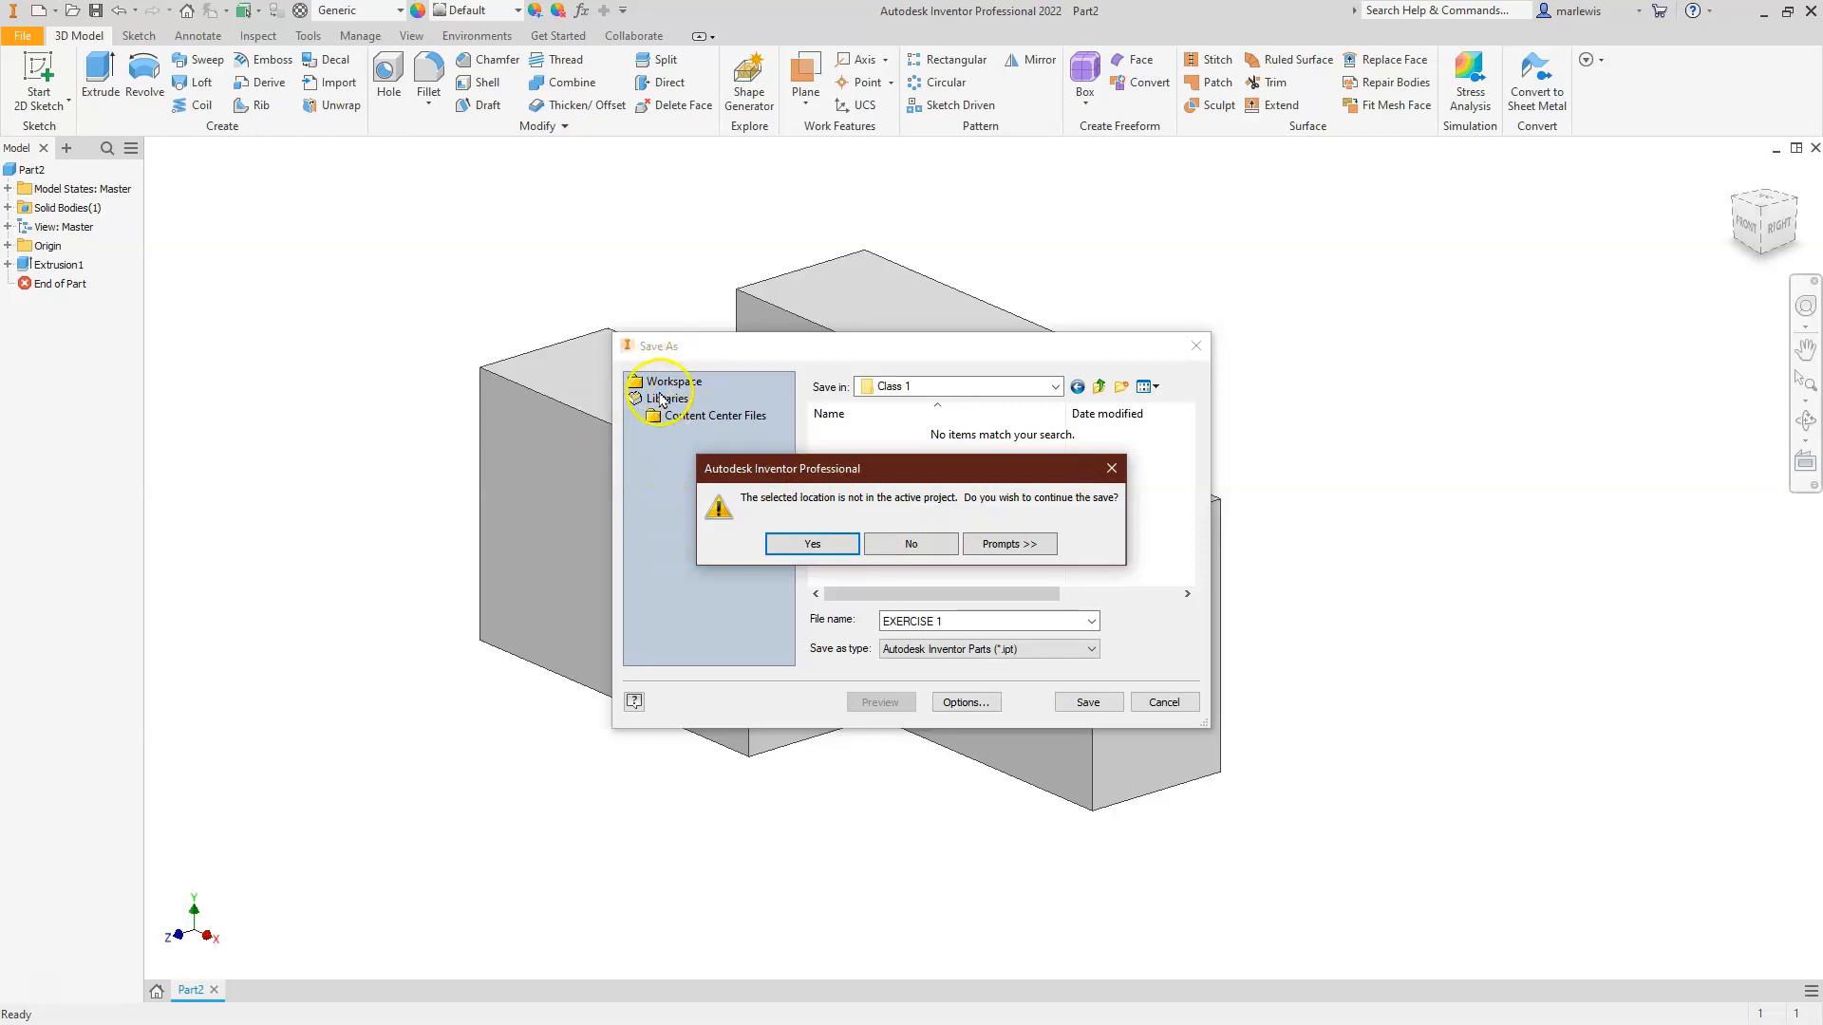
pyautogui.click(824, 546)
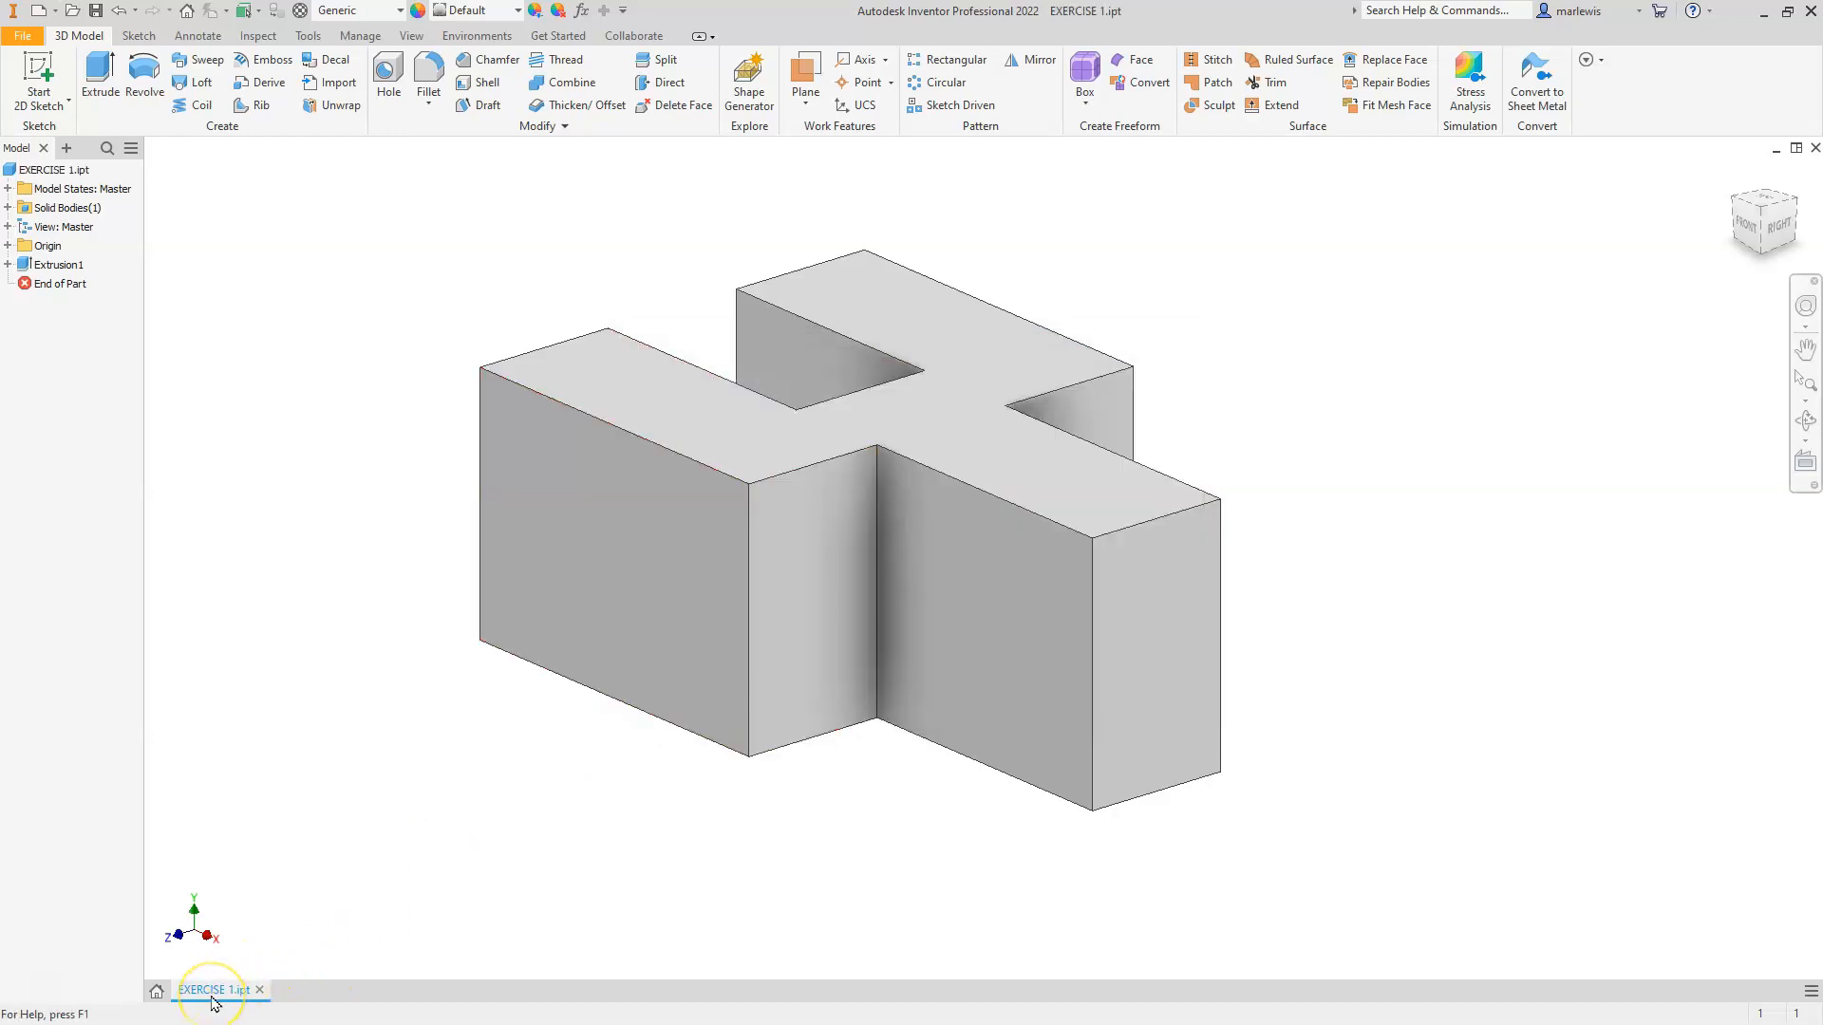
pyautogui.moveTo(212, 1001)
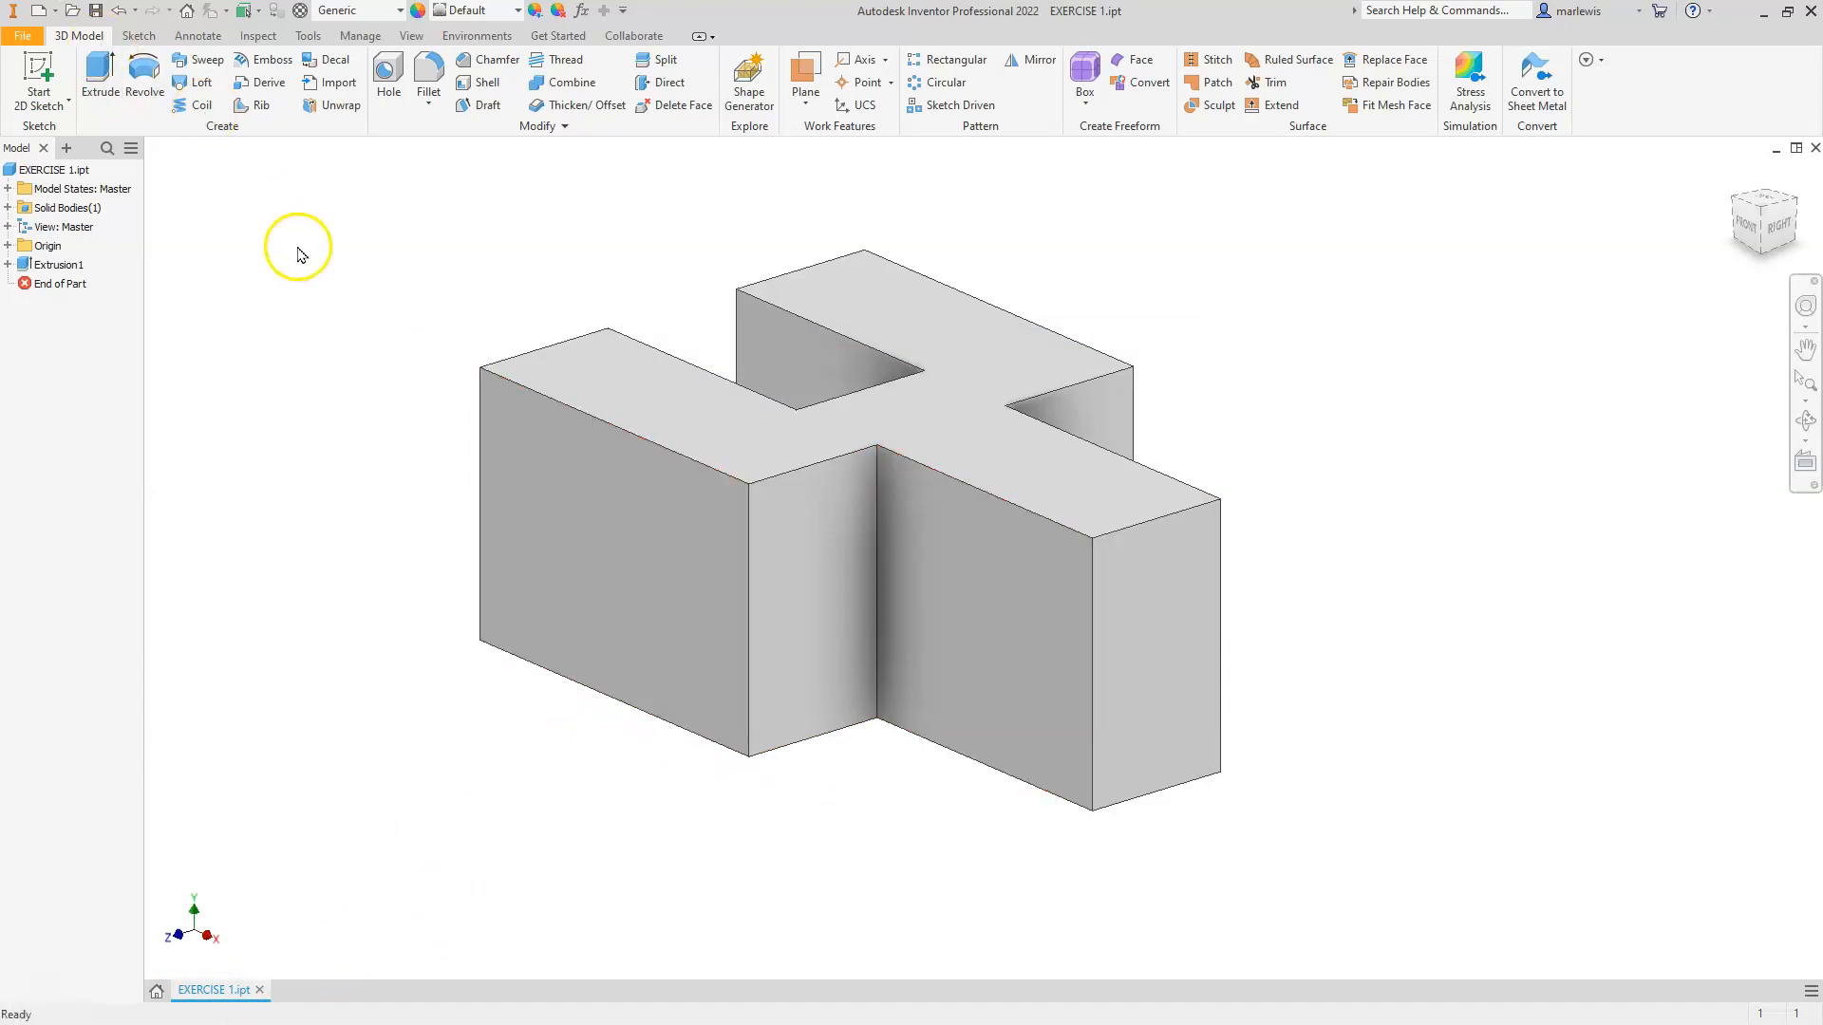
# Create a new drawing from the Standard.idw template in the en-US template set
pyautogui.click(38, 11)
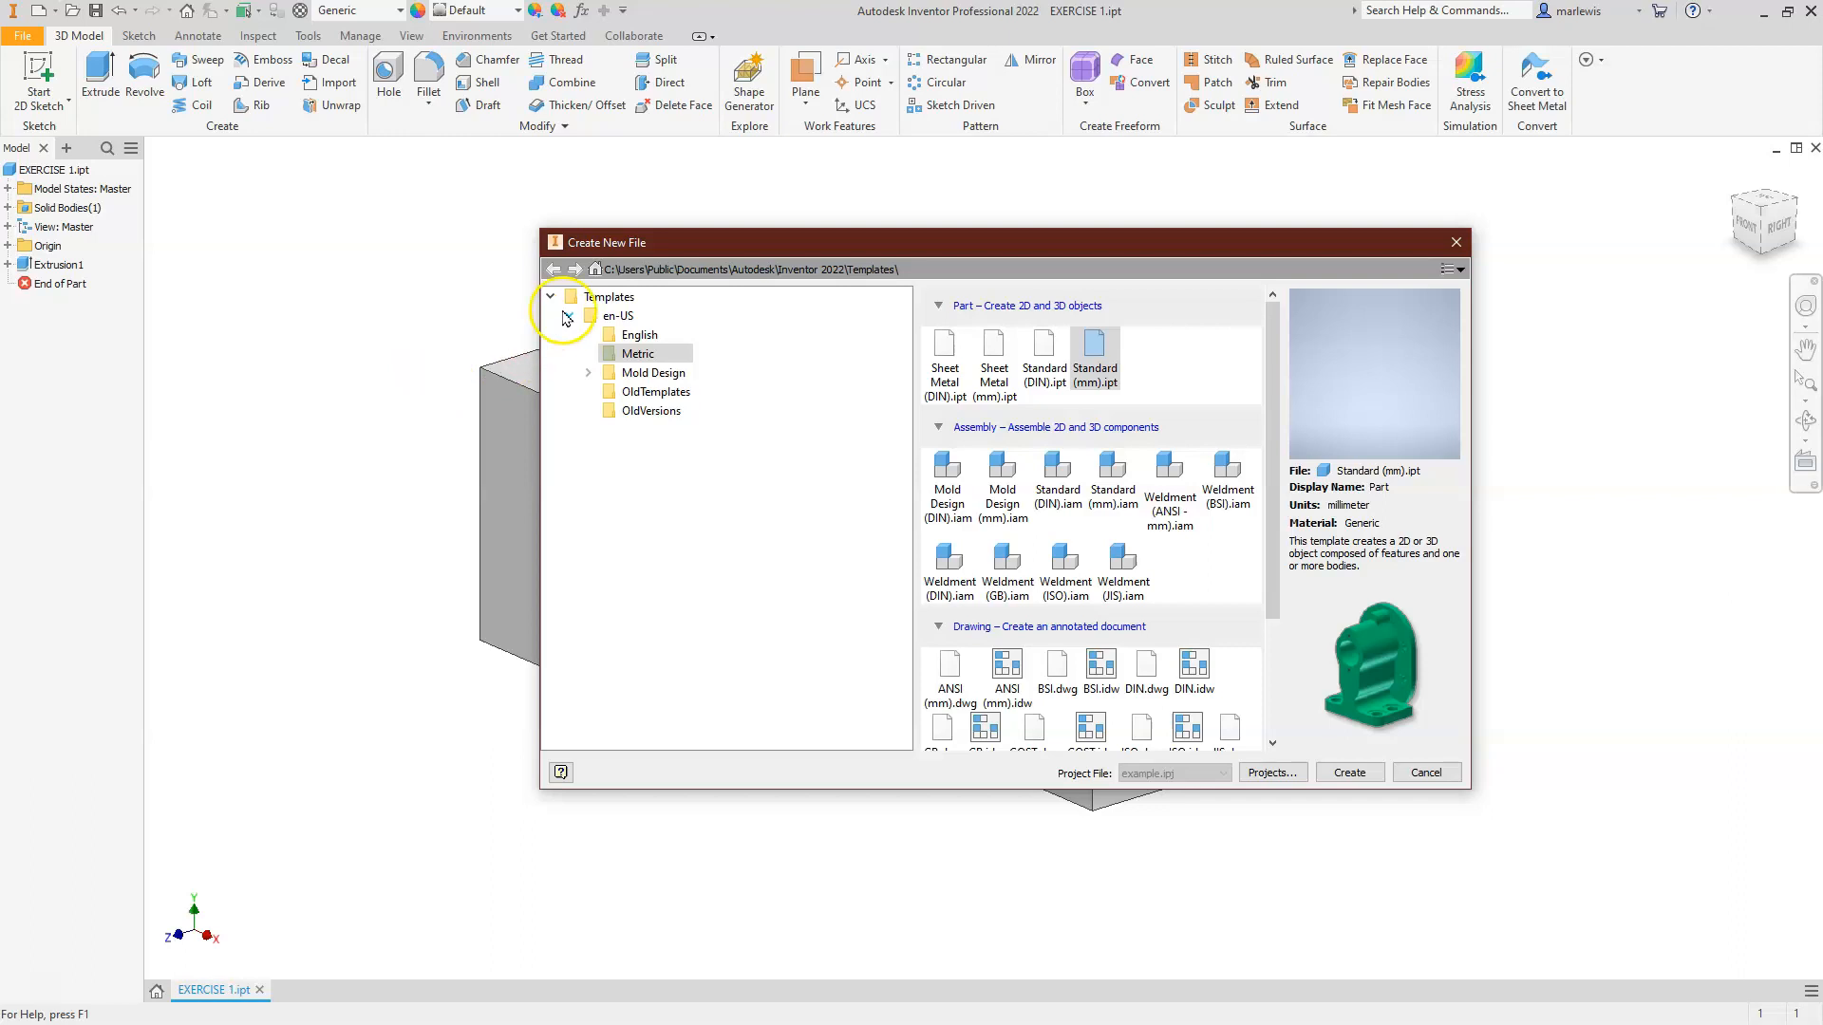
pyautogui.click(609, 317)
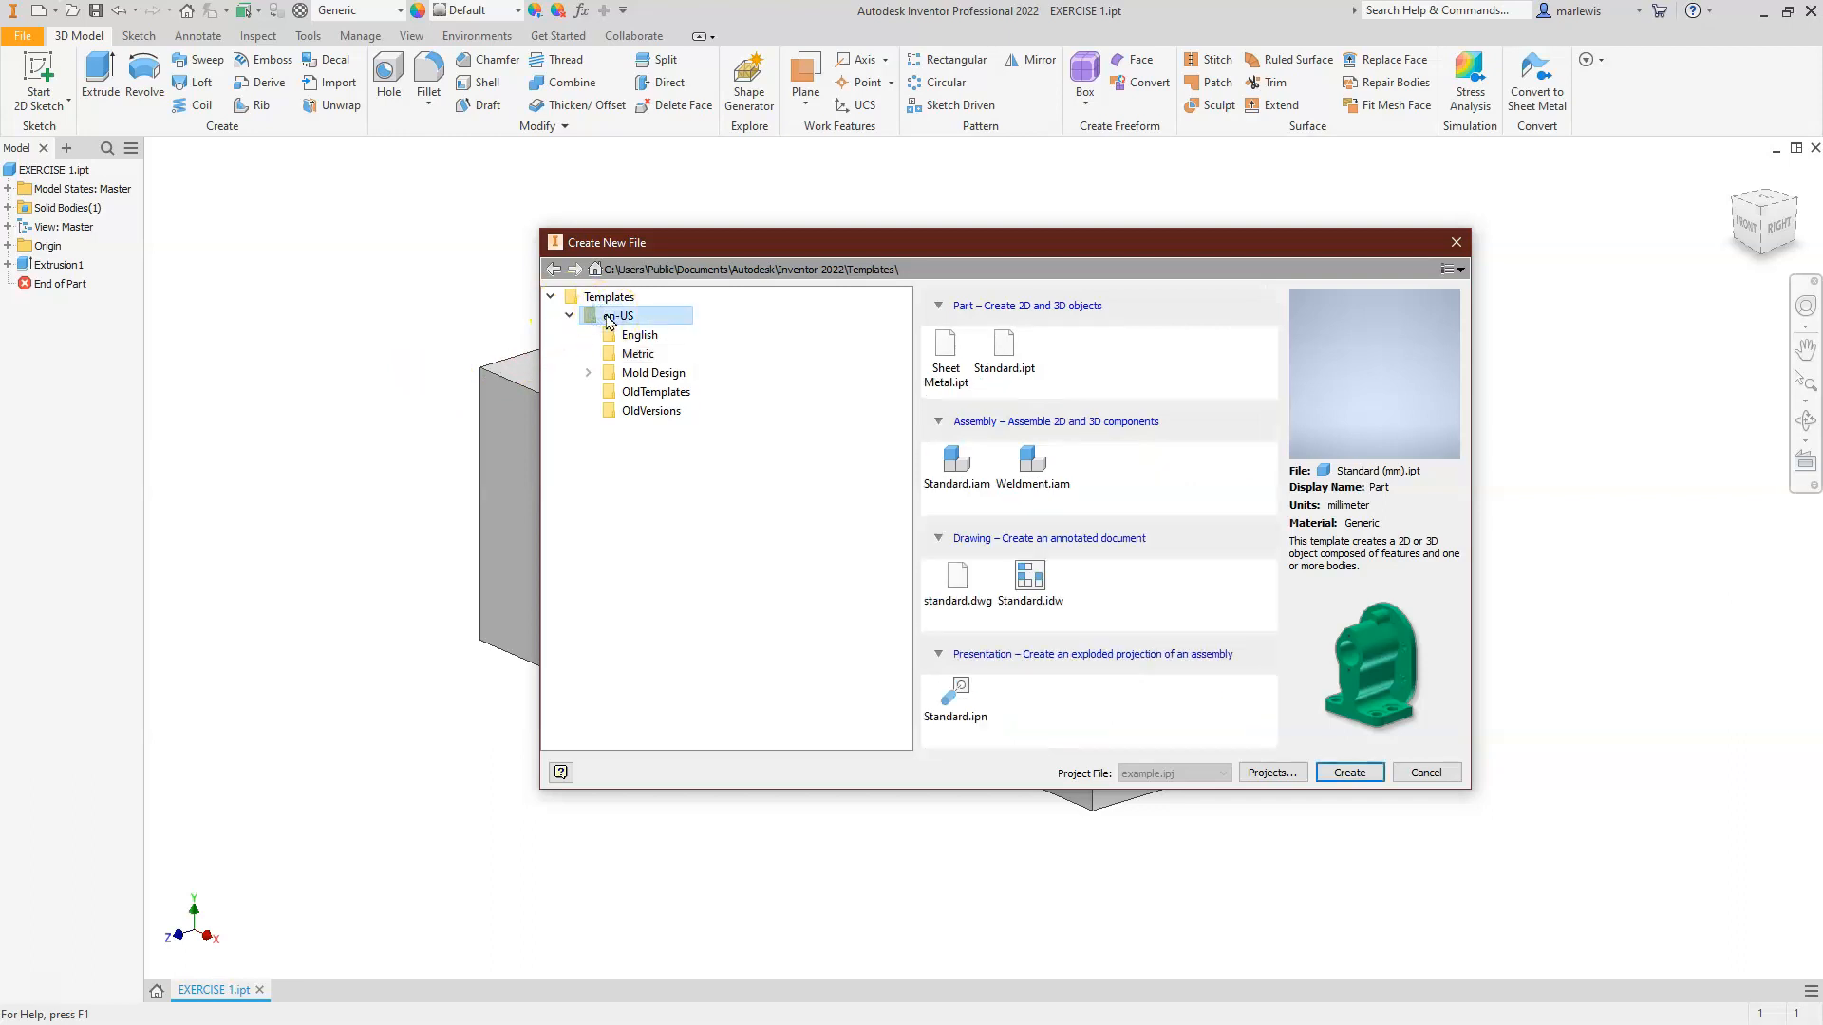
pyautogui.click(1031, 574)
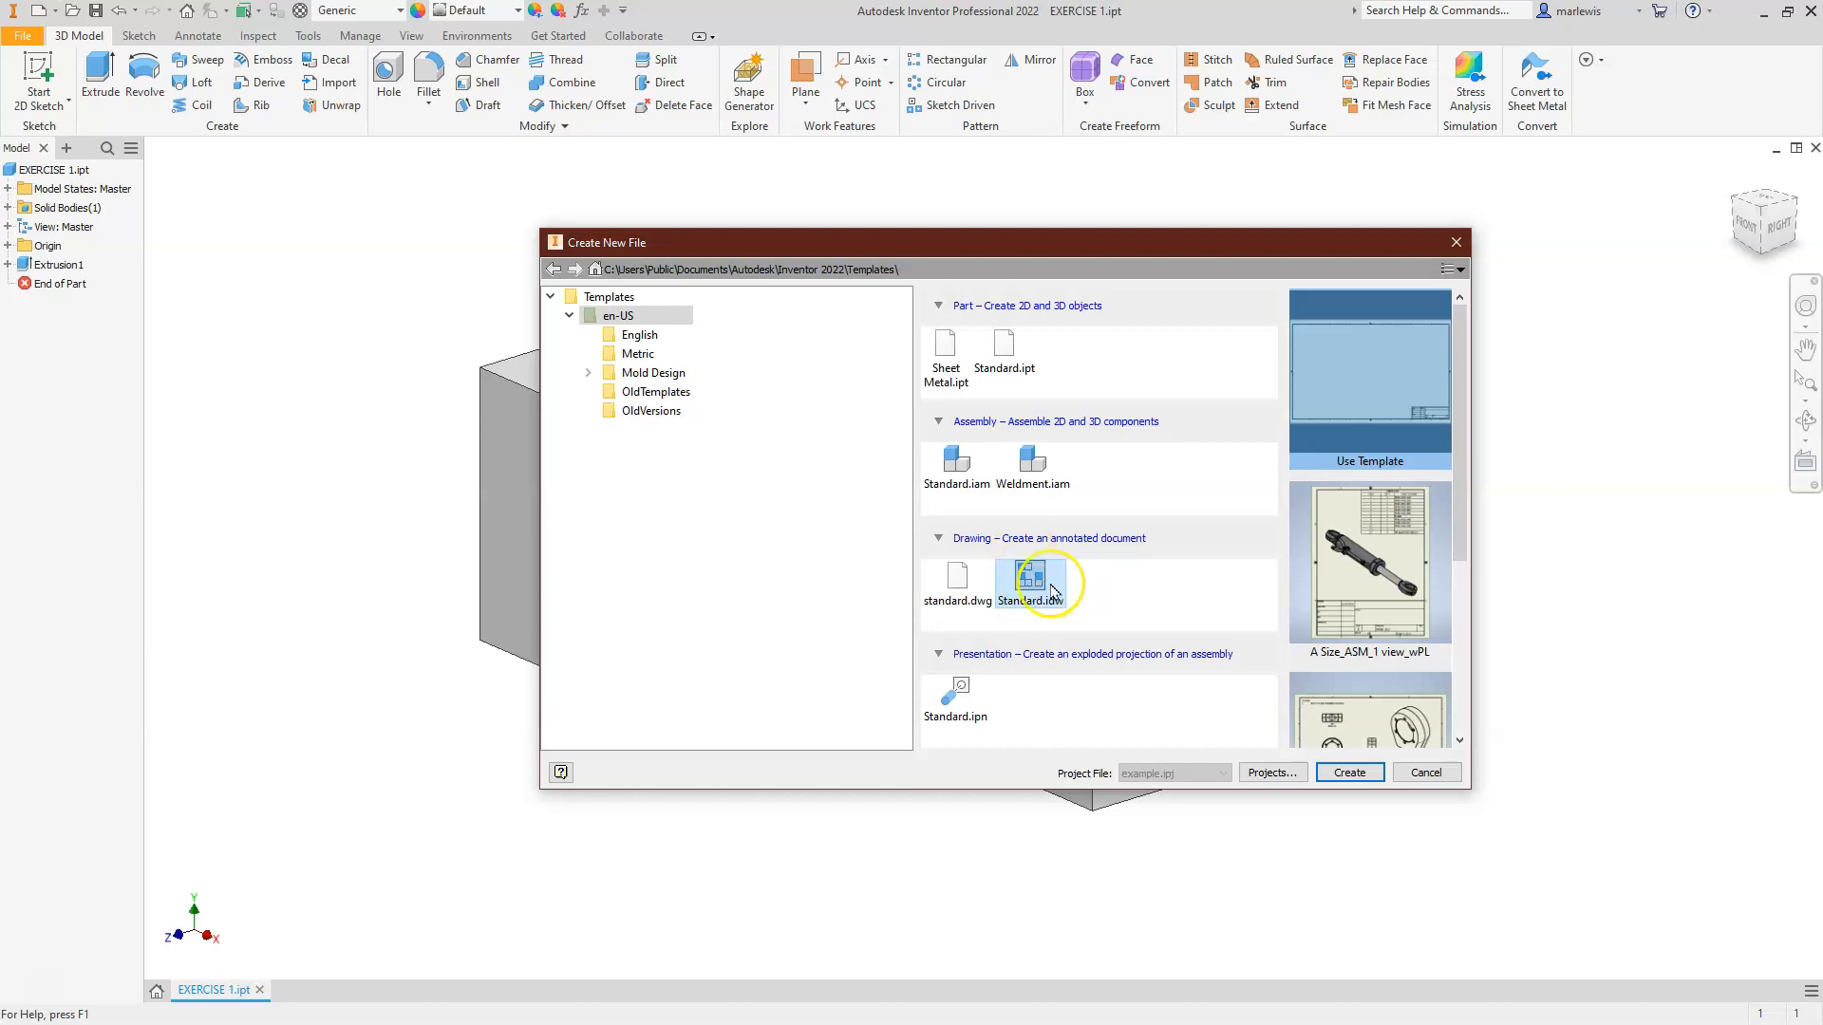
pyautogui.click(1338, 774)
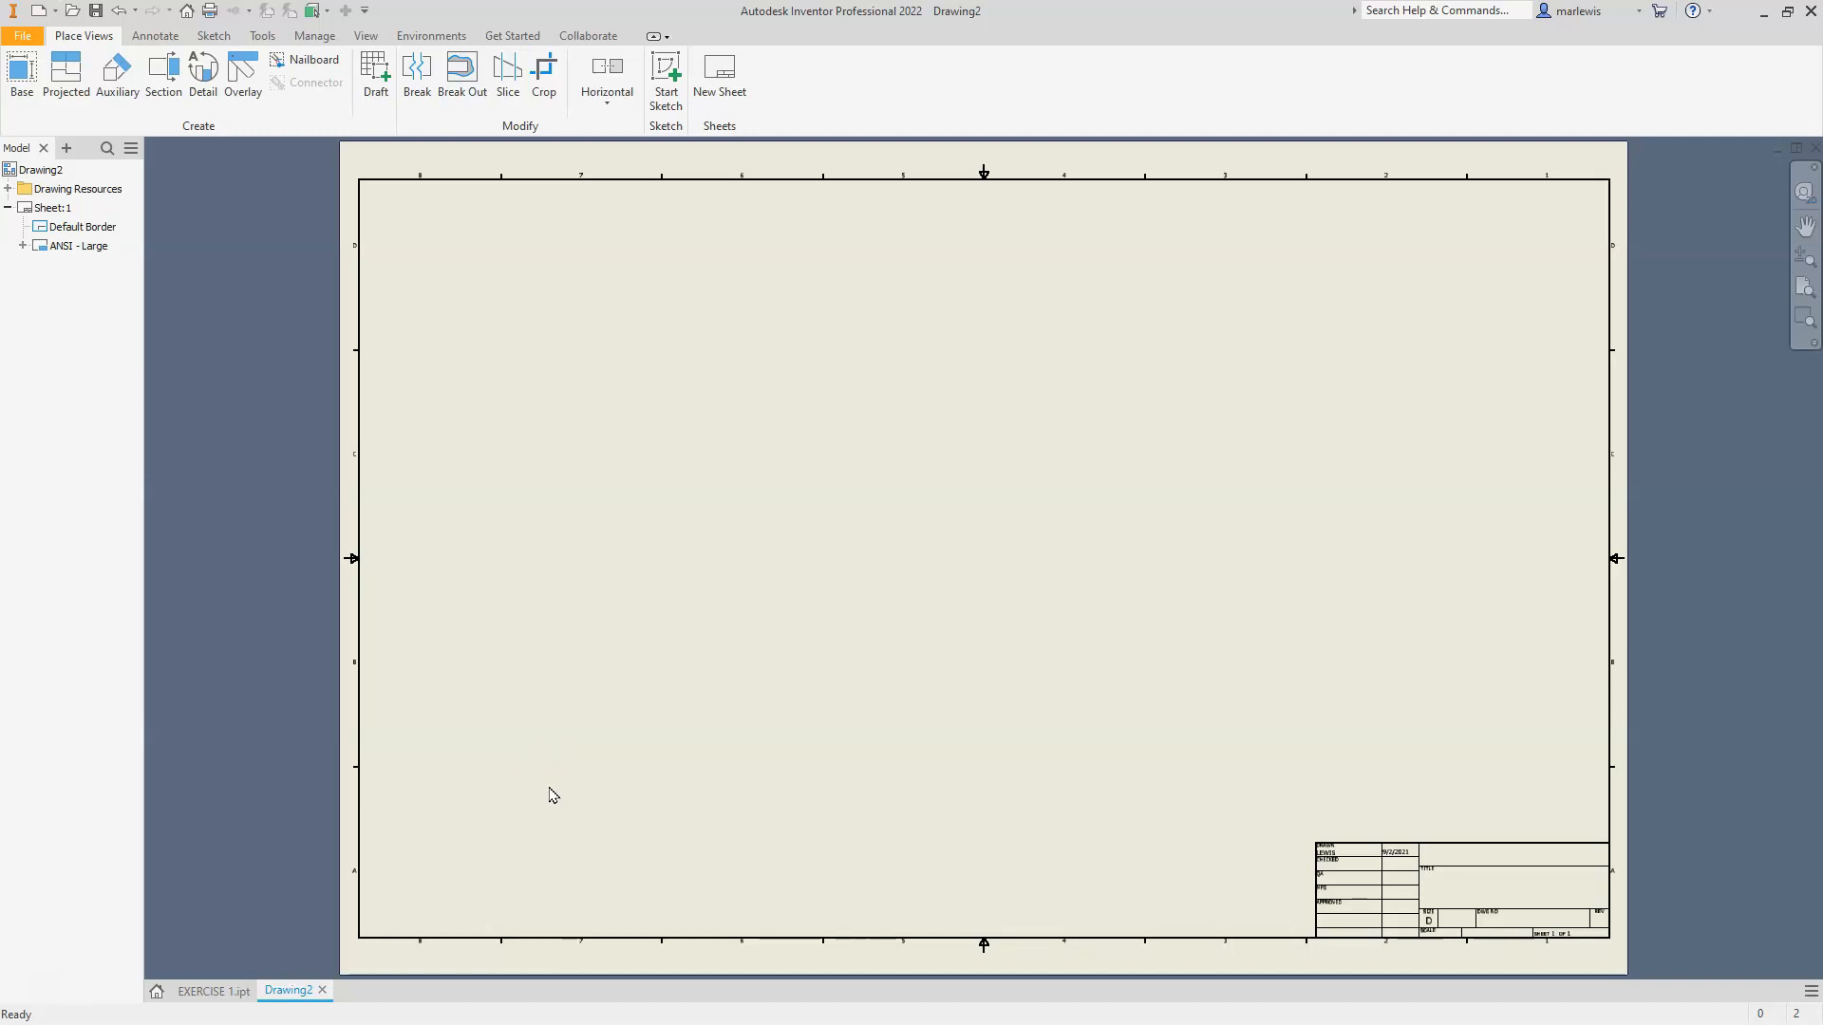
# Delete the Default Border and the ANSI - Large title block from Sheet:1
pyautogui.click(79, 228)
pyautogui.keyDown('shift'); pyautogui.click(68, 247); pyautogui.keyUp('shift')
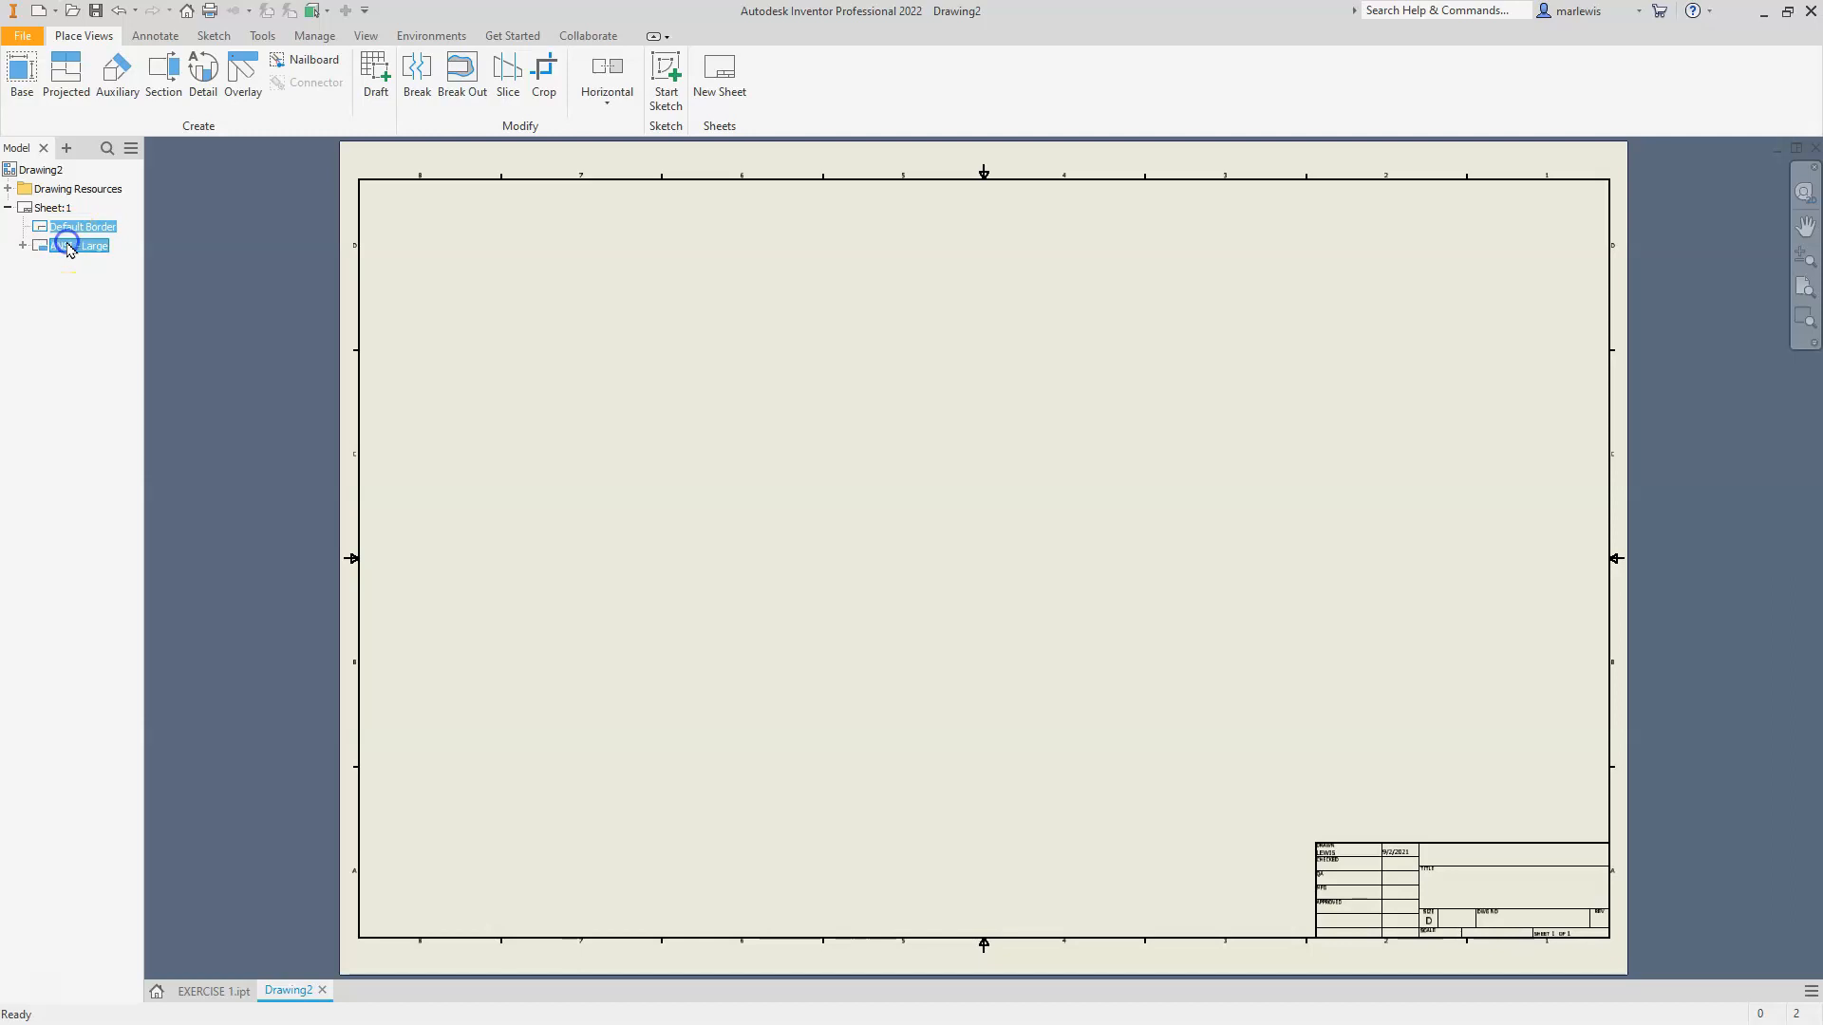
pyautogui.rightClick(68, 248)
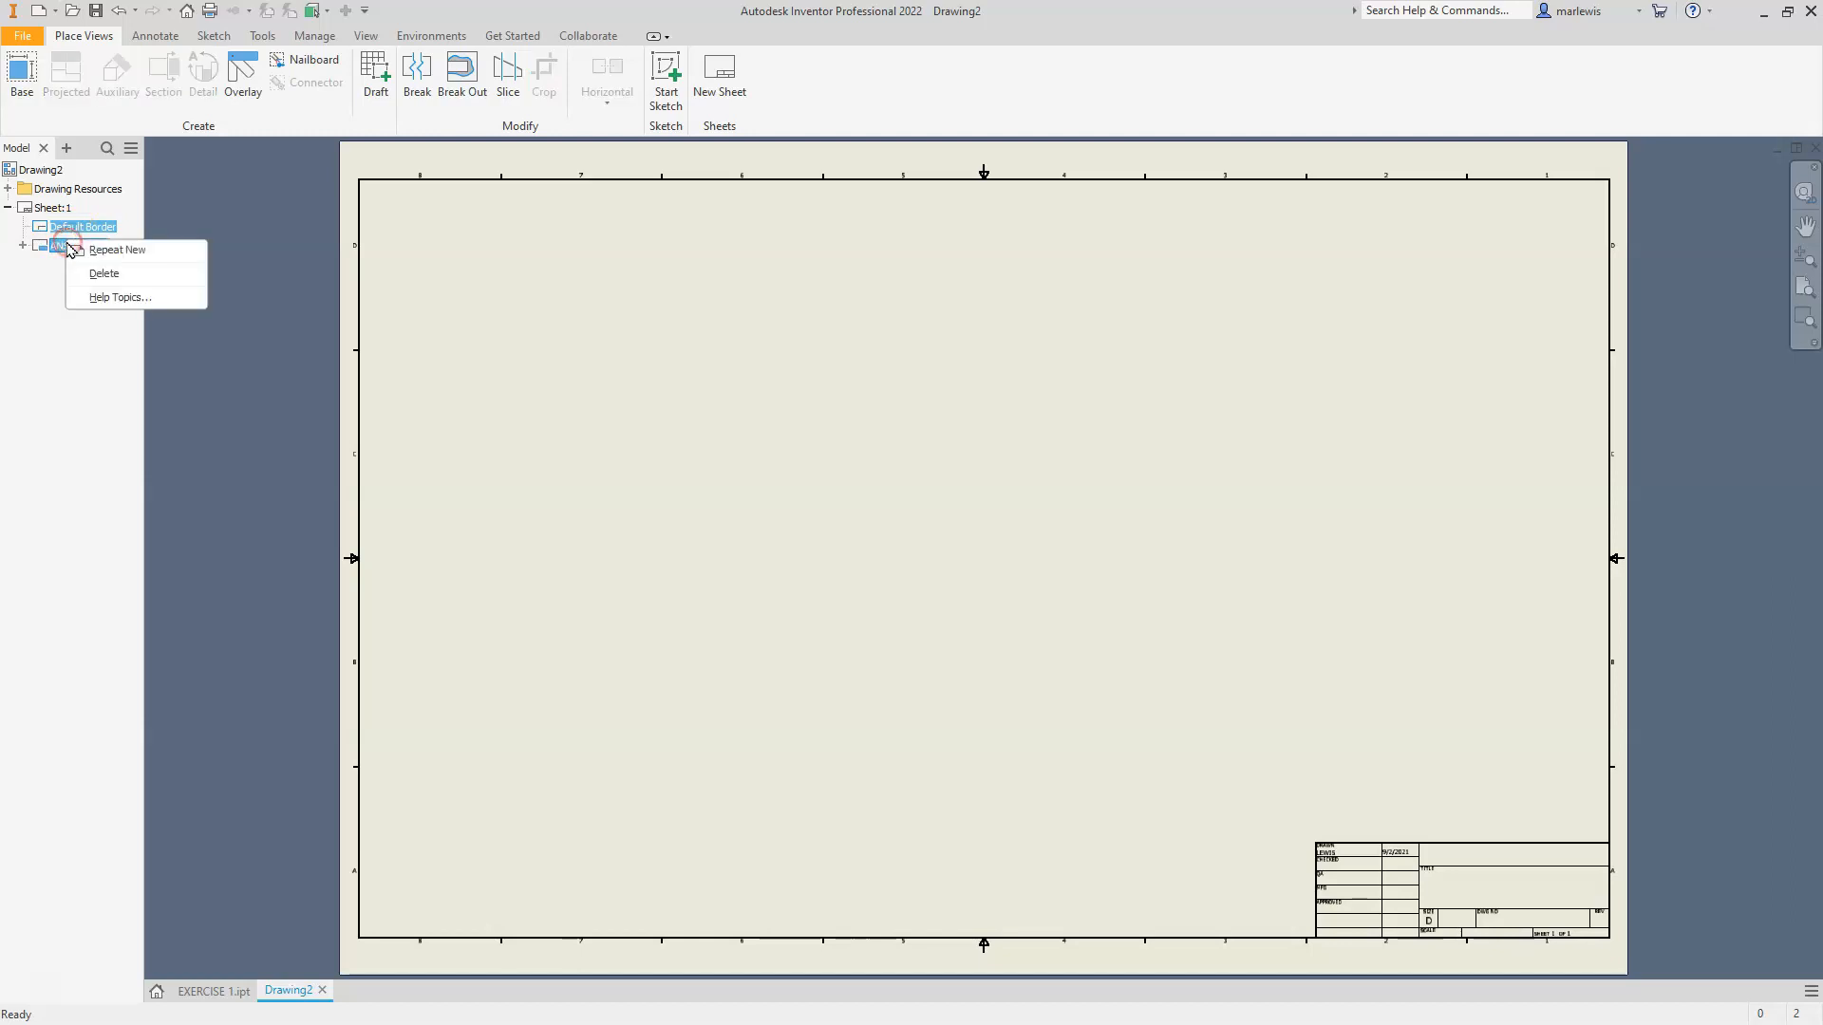
pyautogui.click(114, 277)
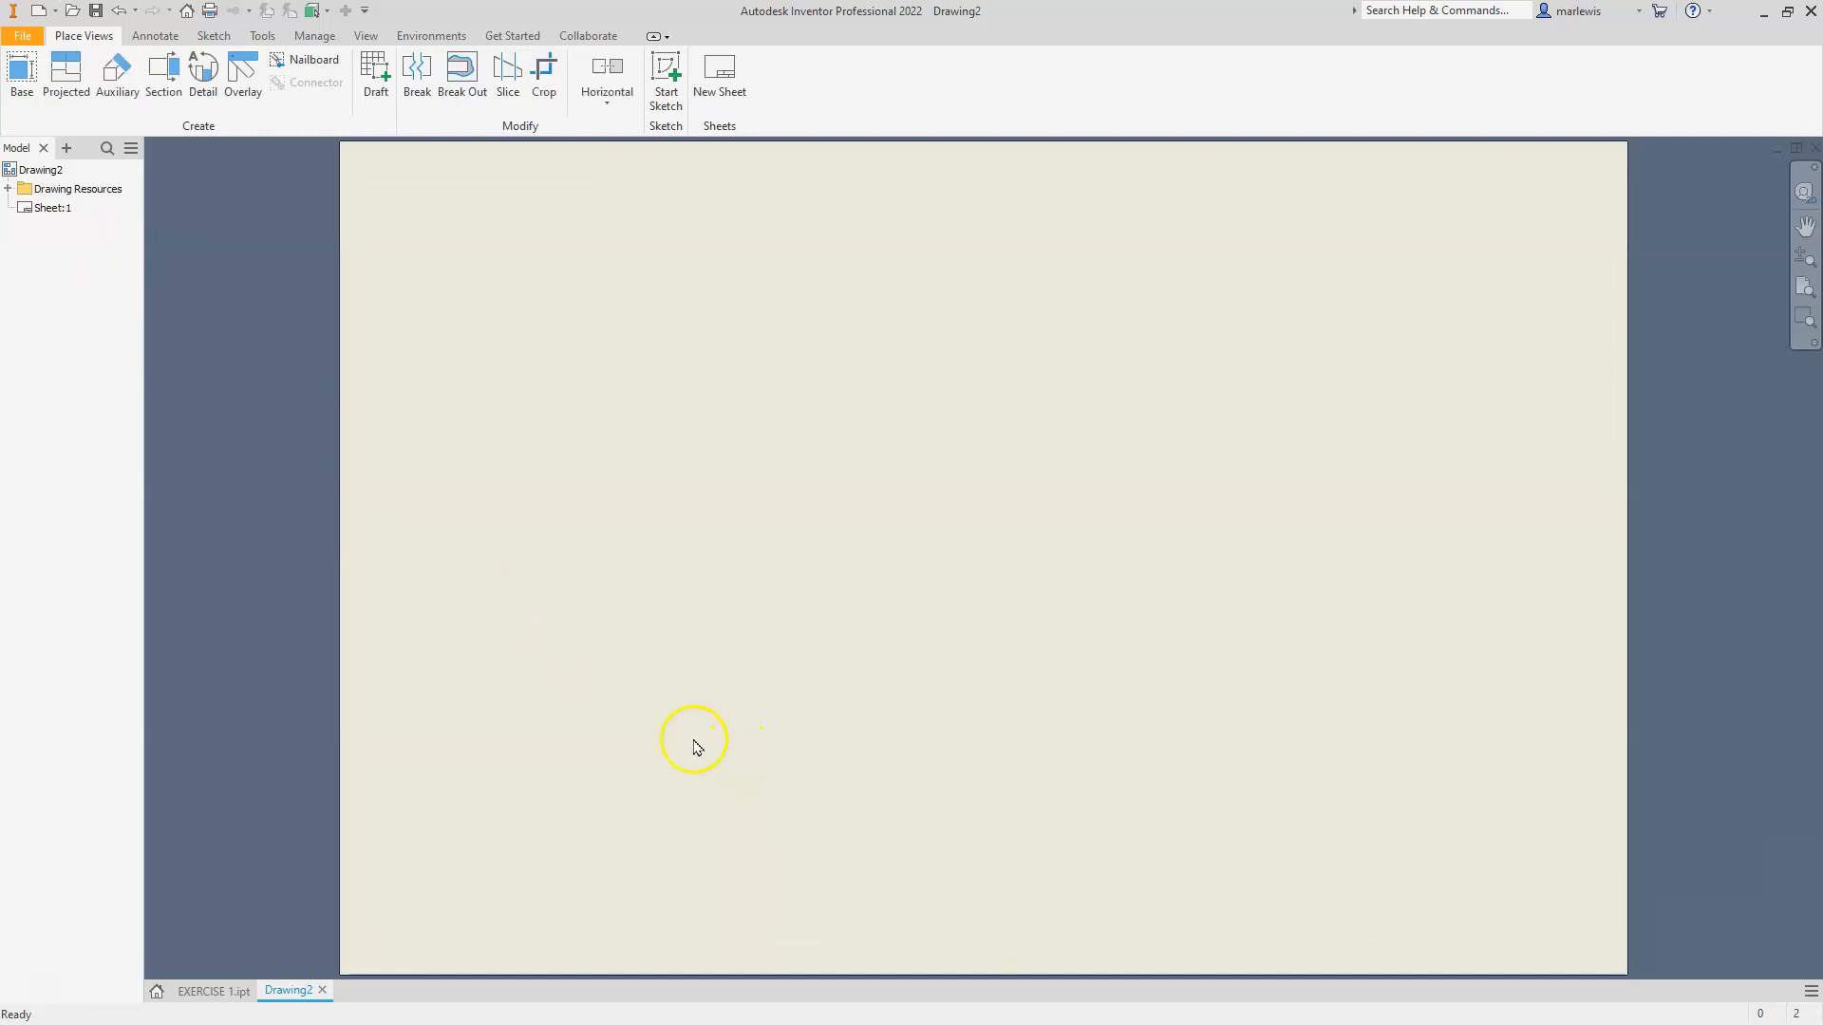
# Change the size of Sheet:1 to B
pyautogui.click(49, 210)
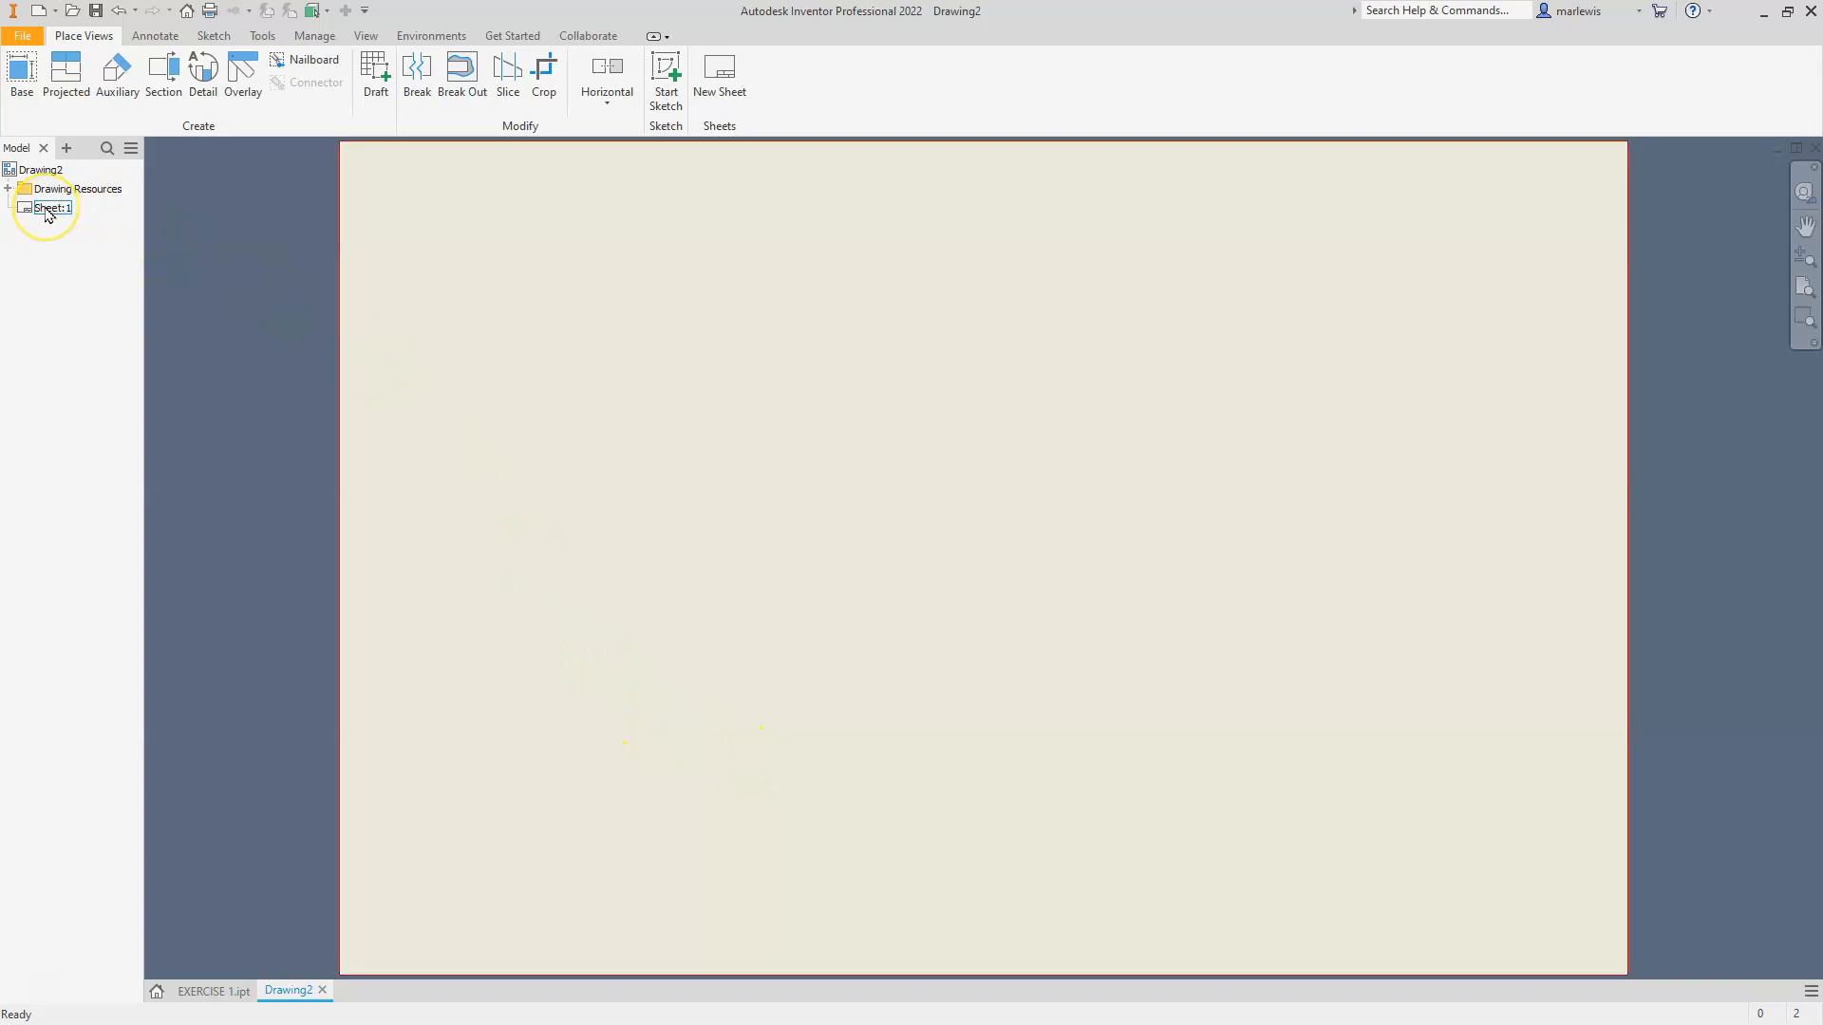
pyautogui.rightClick(48, 209)
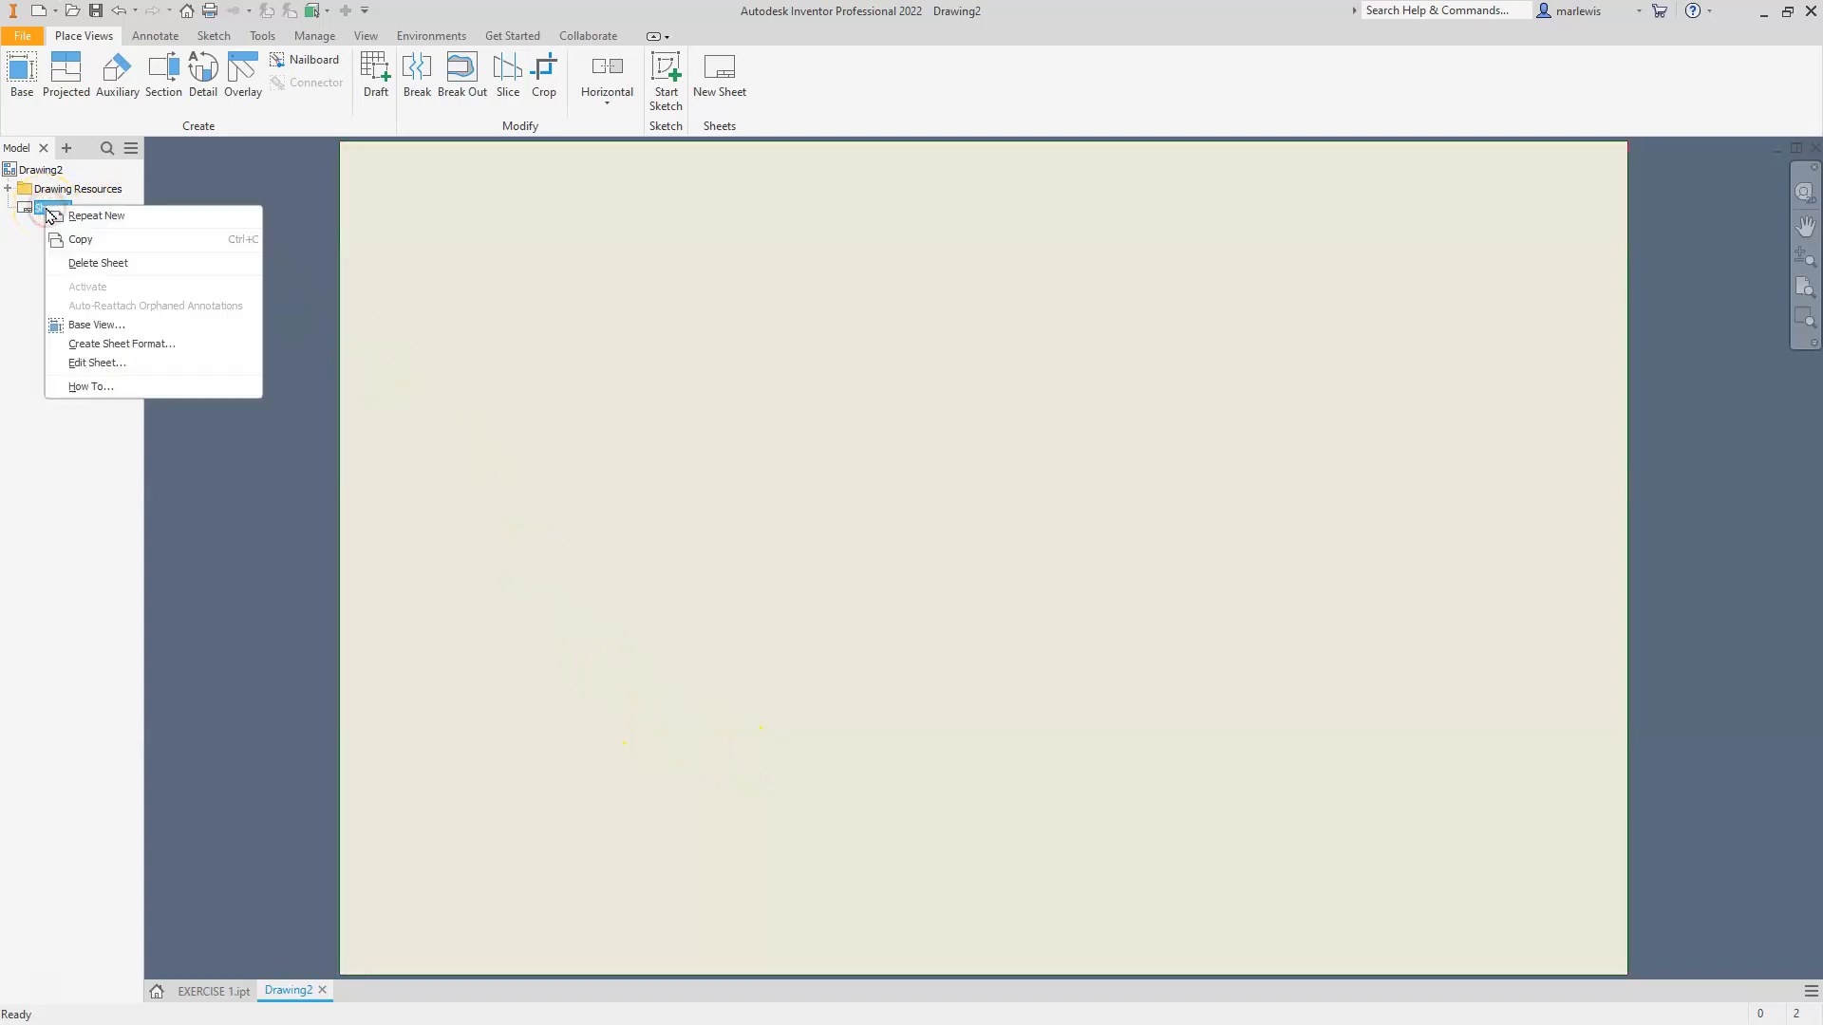
pyautogui.click(92, 363)
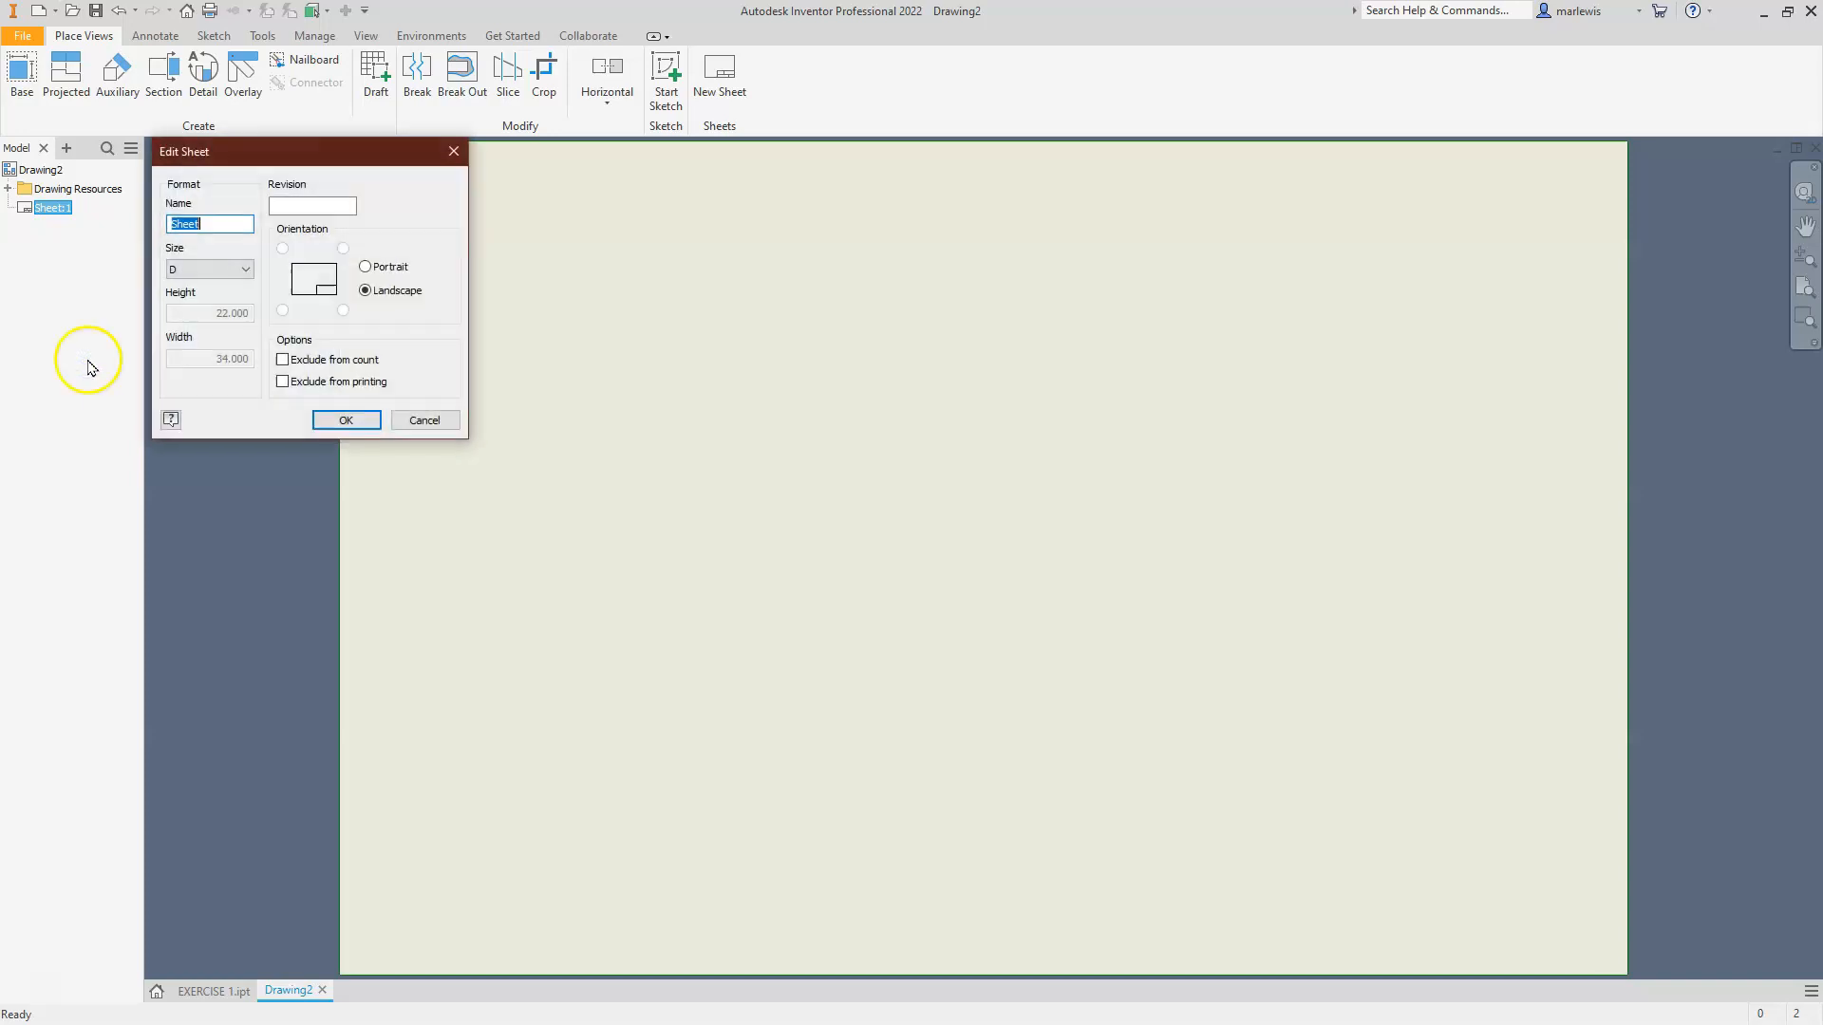
pyautogui.click(227, 275)
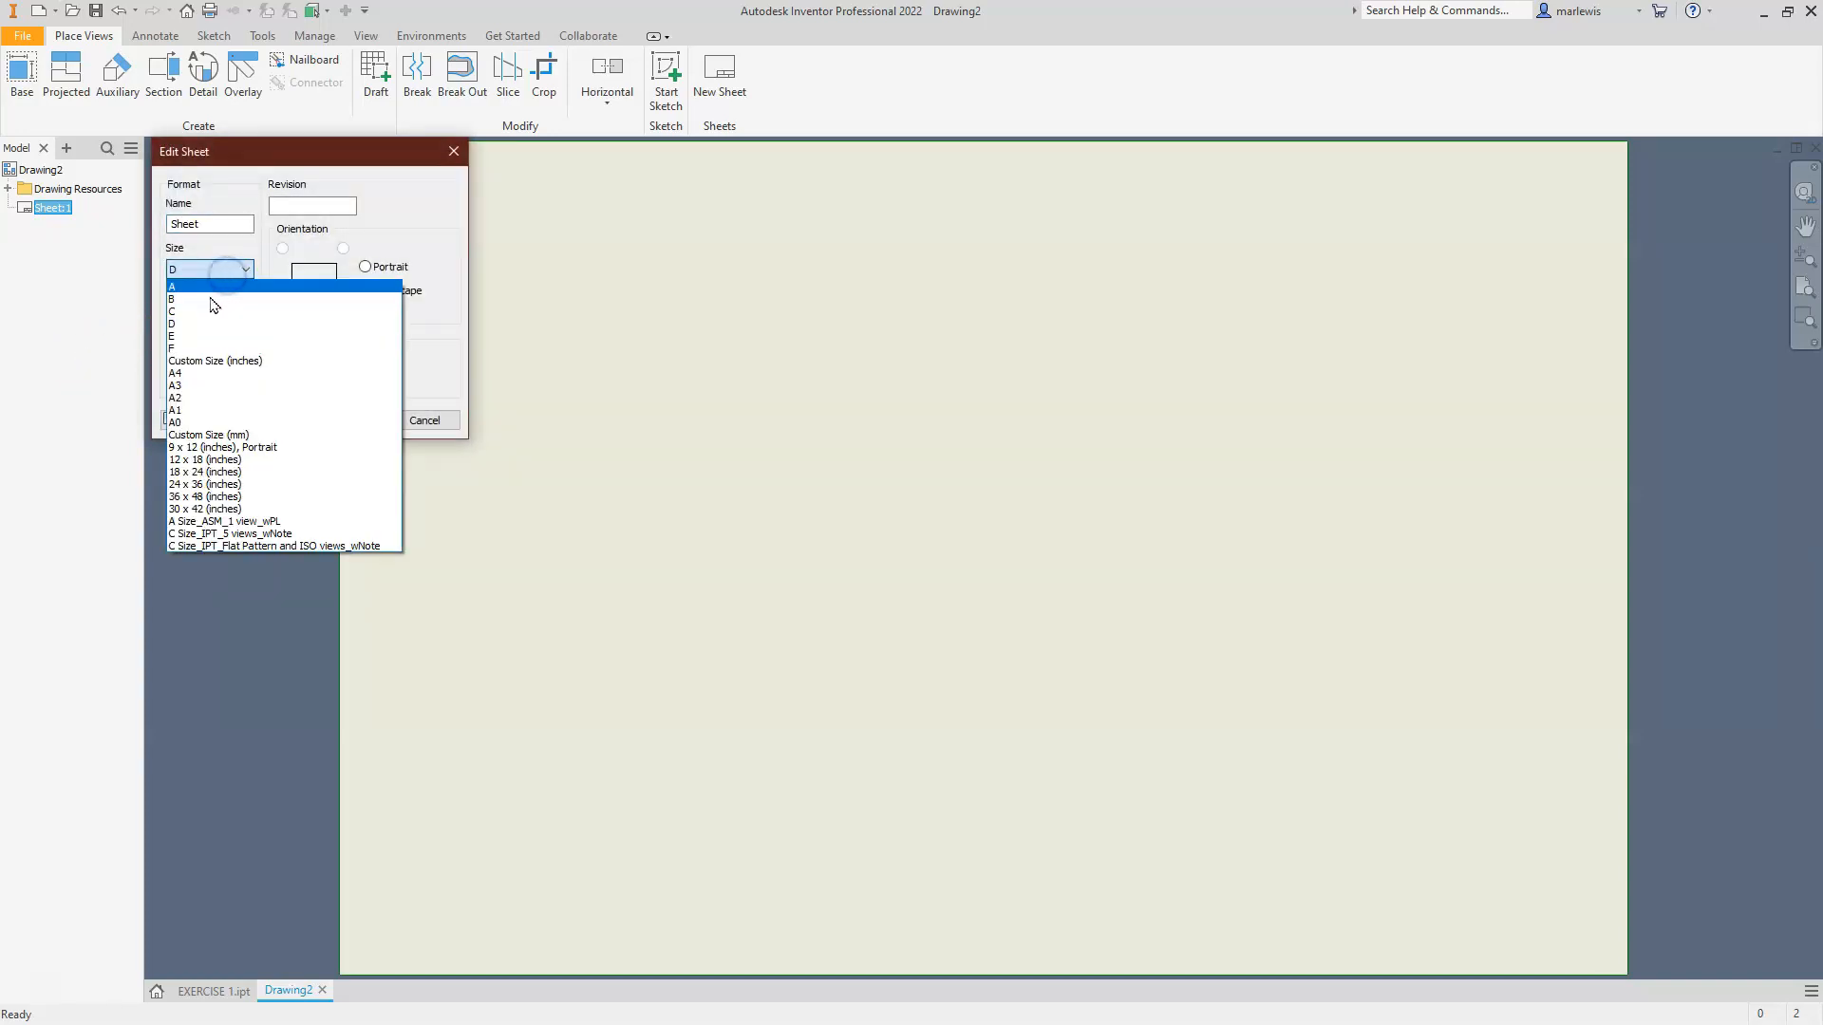
pyautogui.click(203, 303)
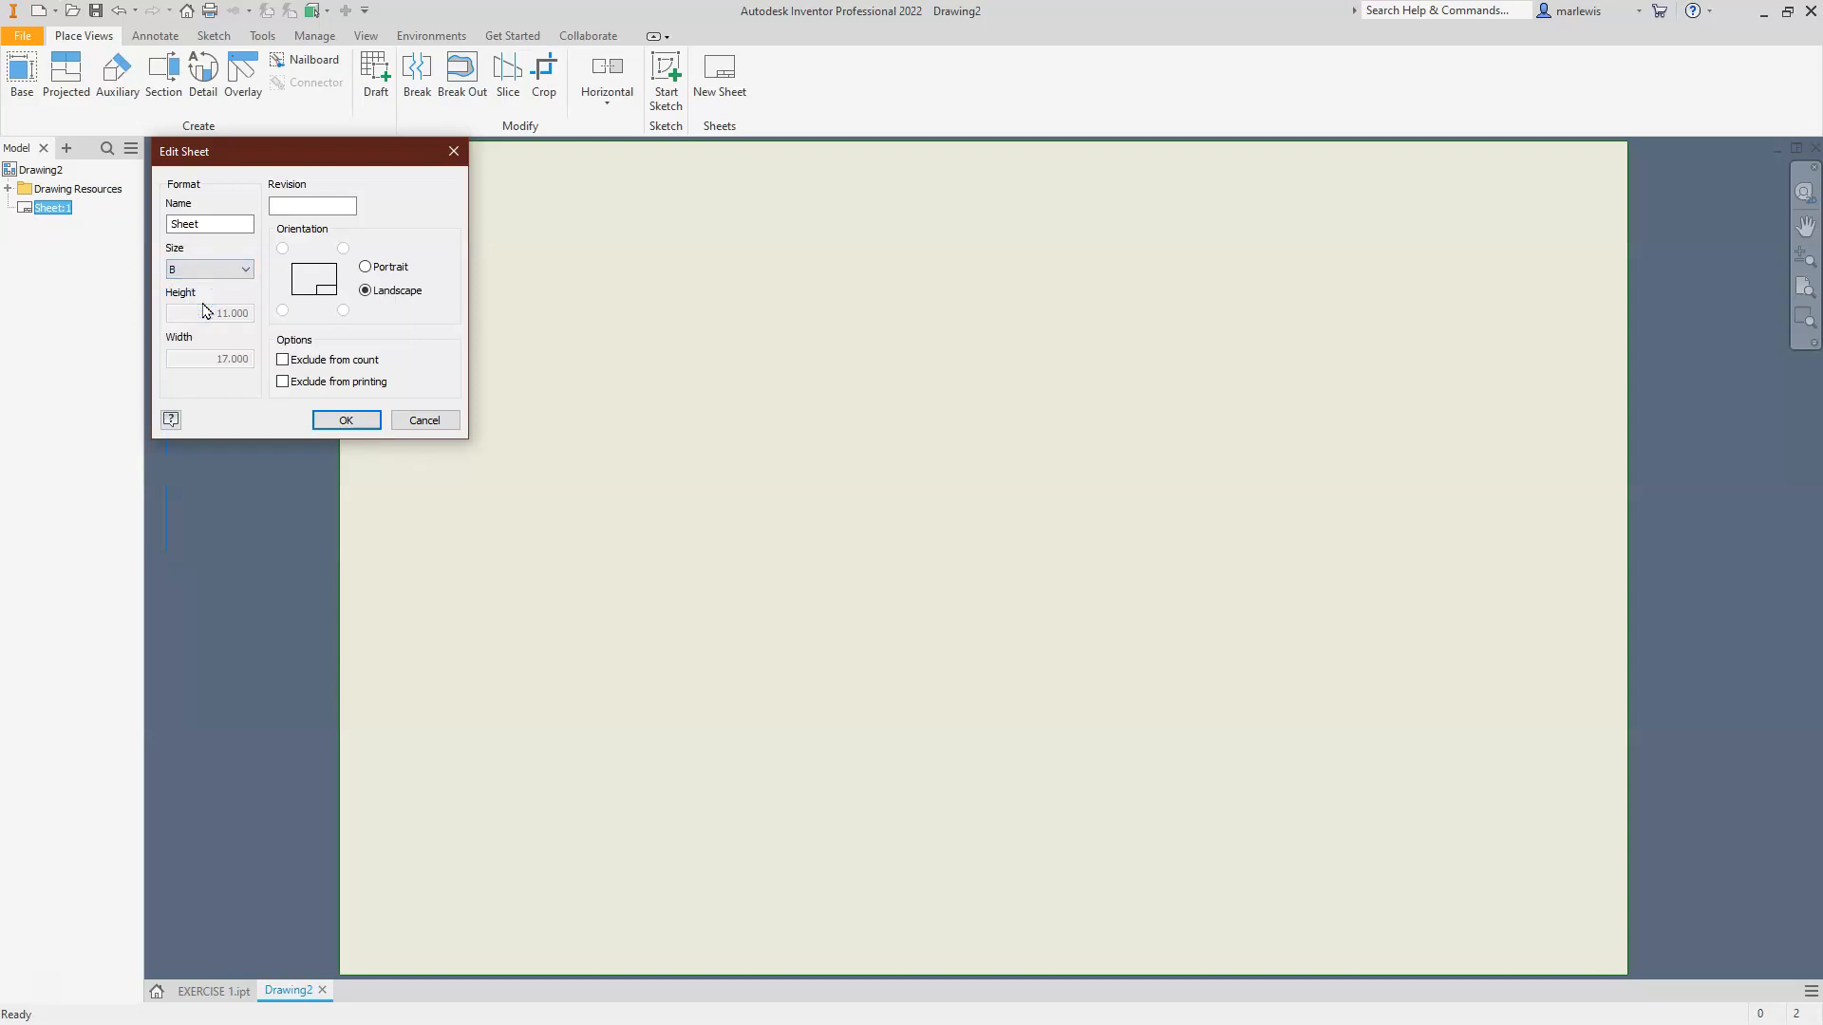
pyautogui.click(343, 420)
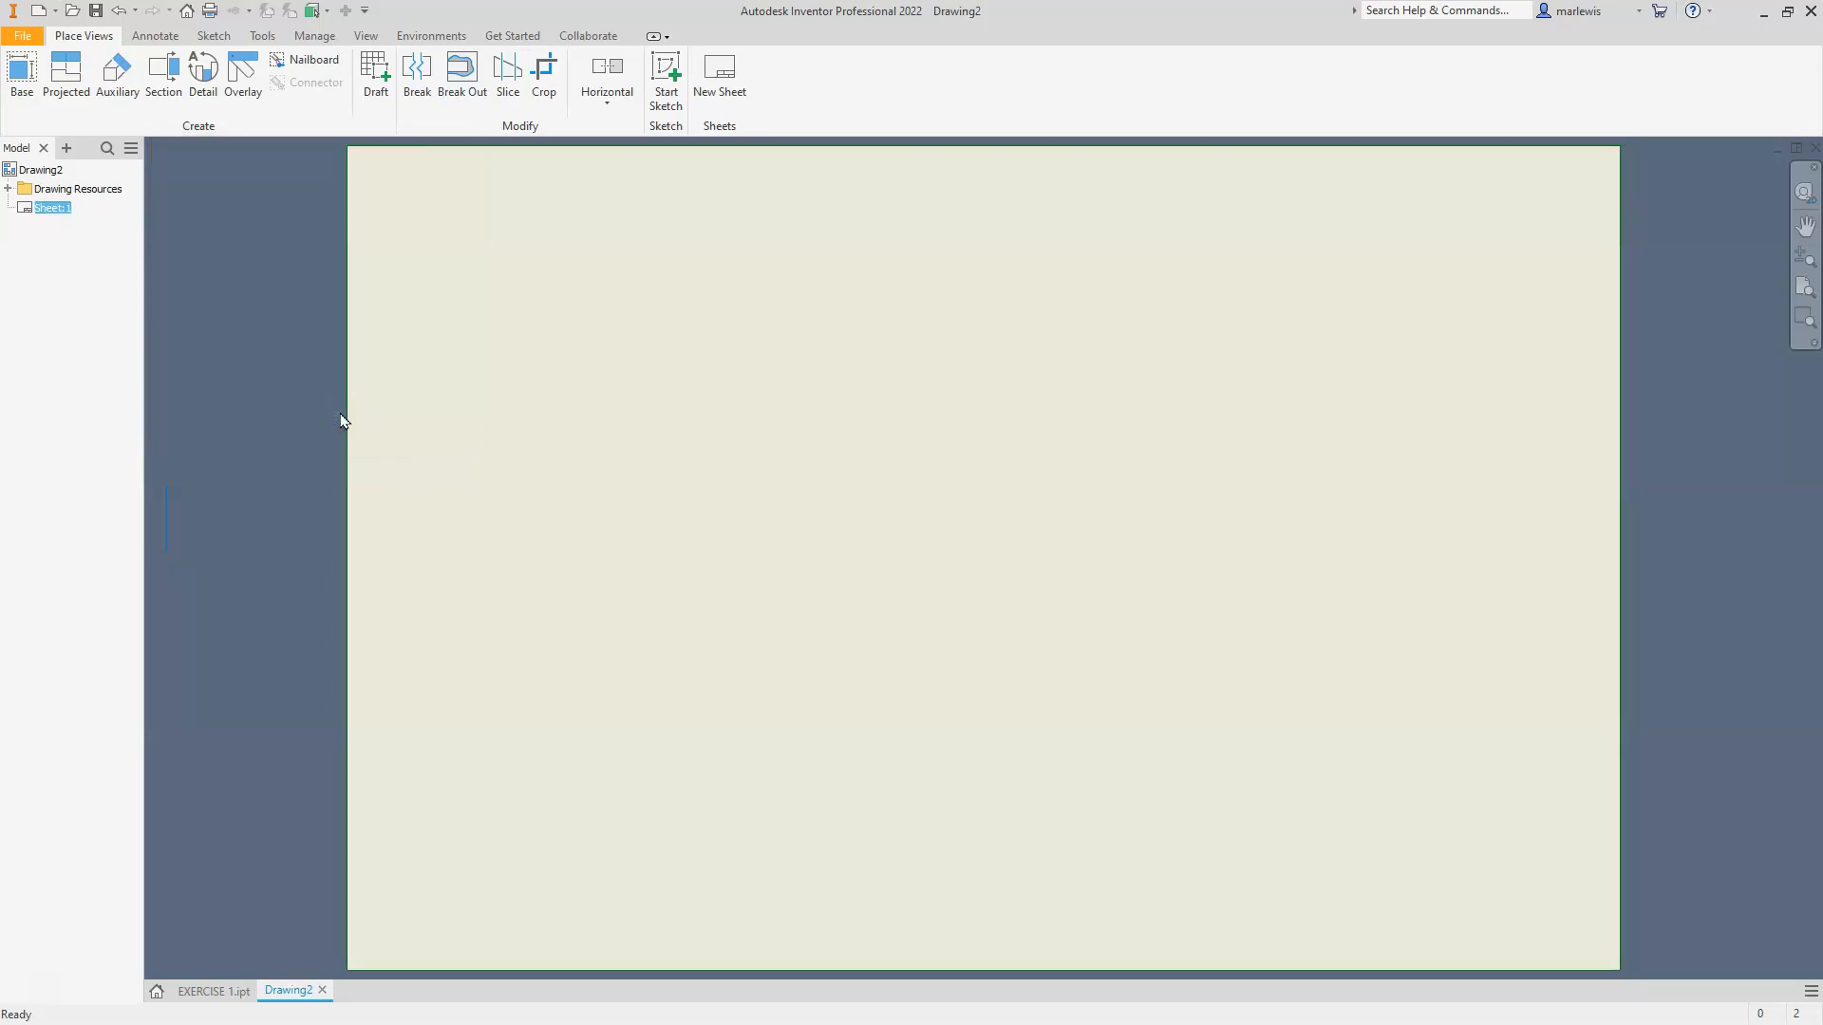
# Insert the B-Size border from the drawing resources onto the sheet
pyautogui.click(8, 188)
pyautogui.click(23, 227)
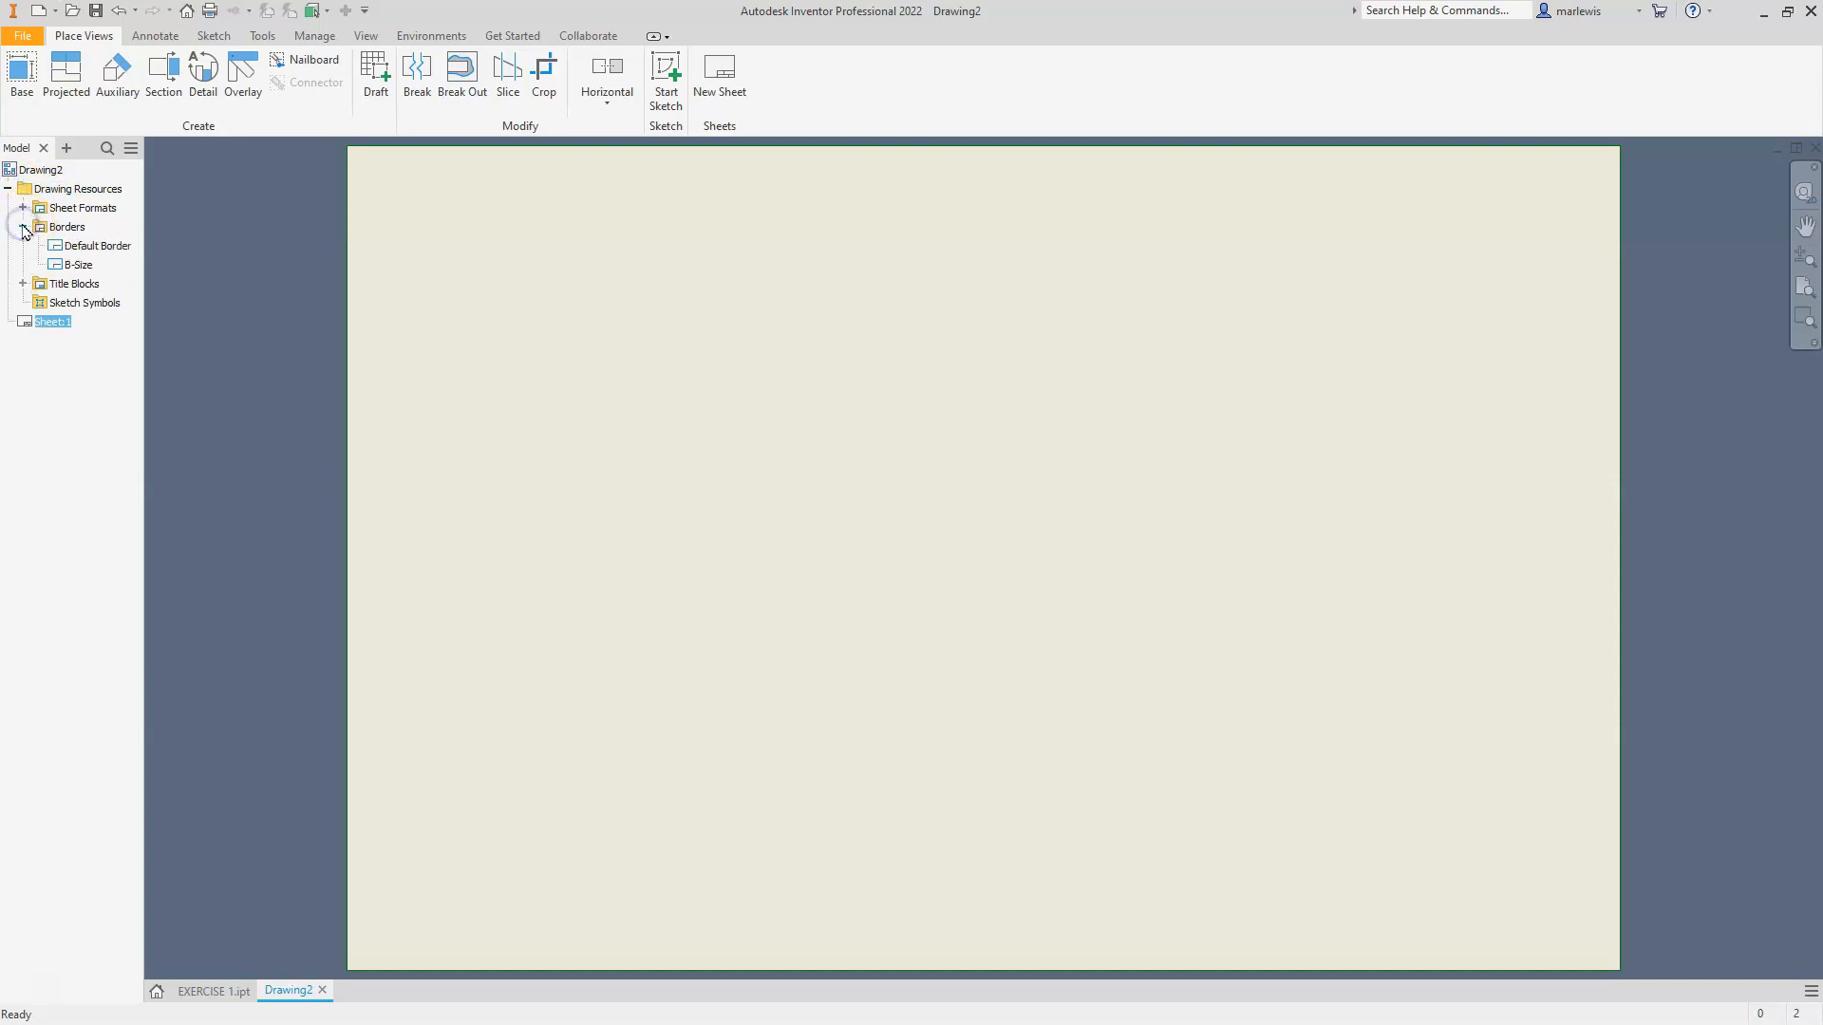
pyautogui.doubleClick(79, 265)
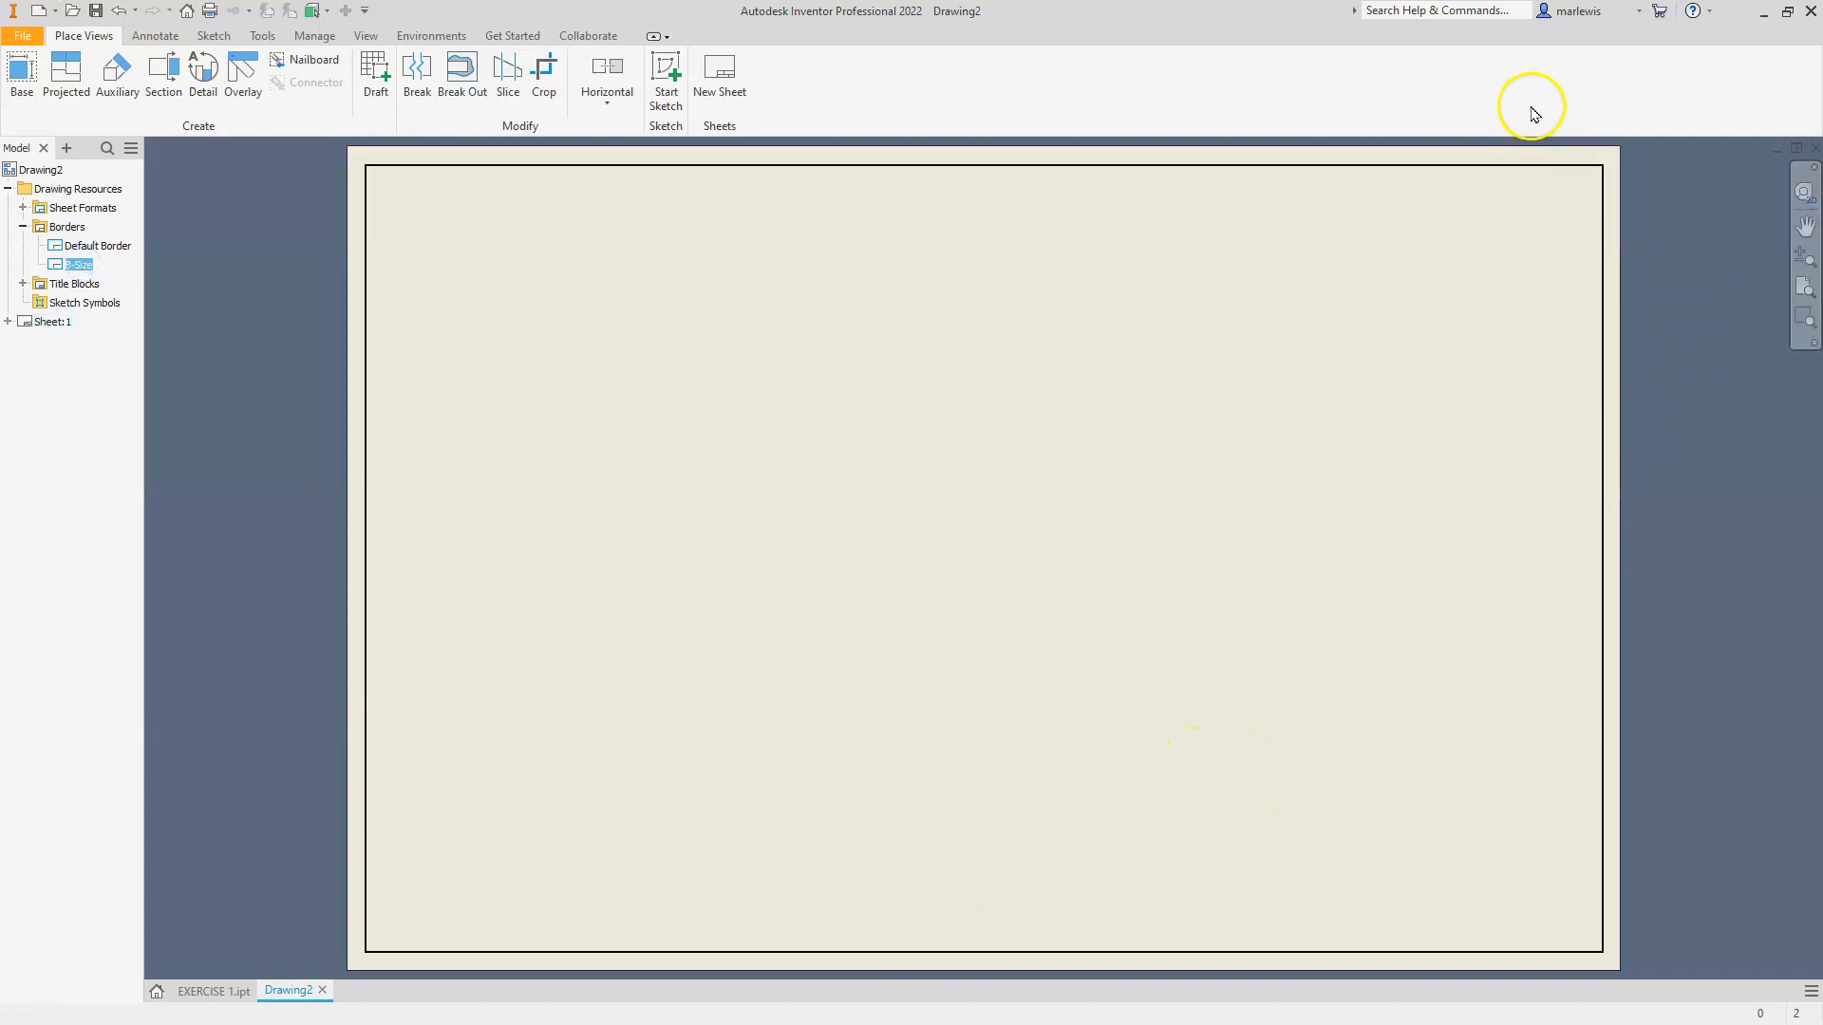
# Insert the Title title block, filling in the drafter's surname as the name and EXERCISE 1 as the project, with the scale left blank
pyautogui.click(24, 284)
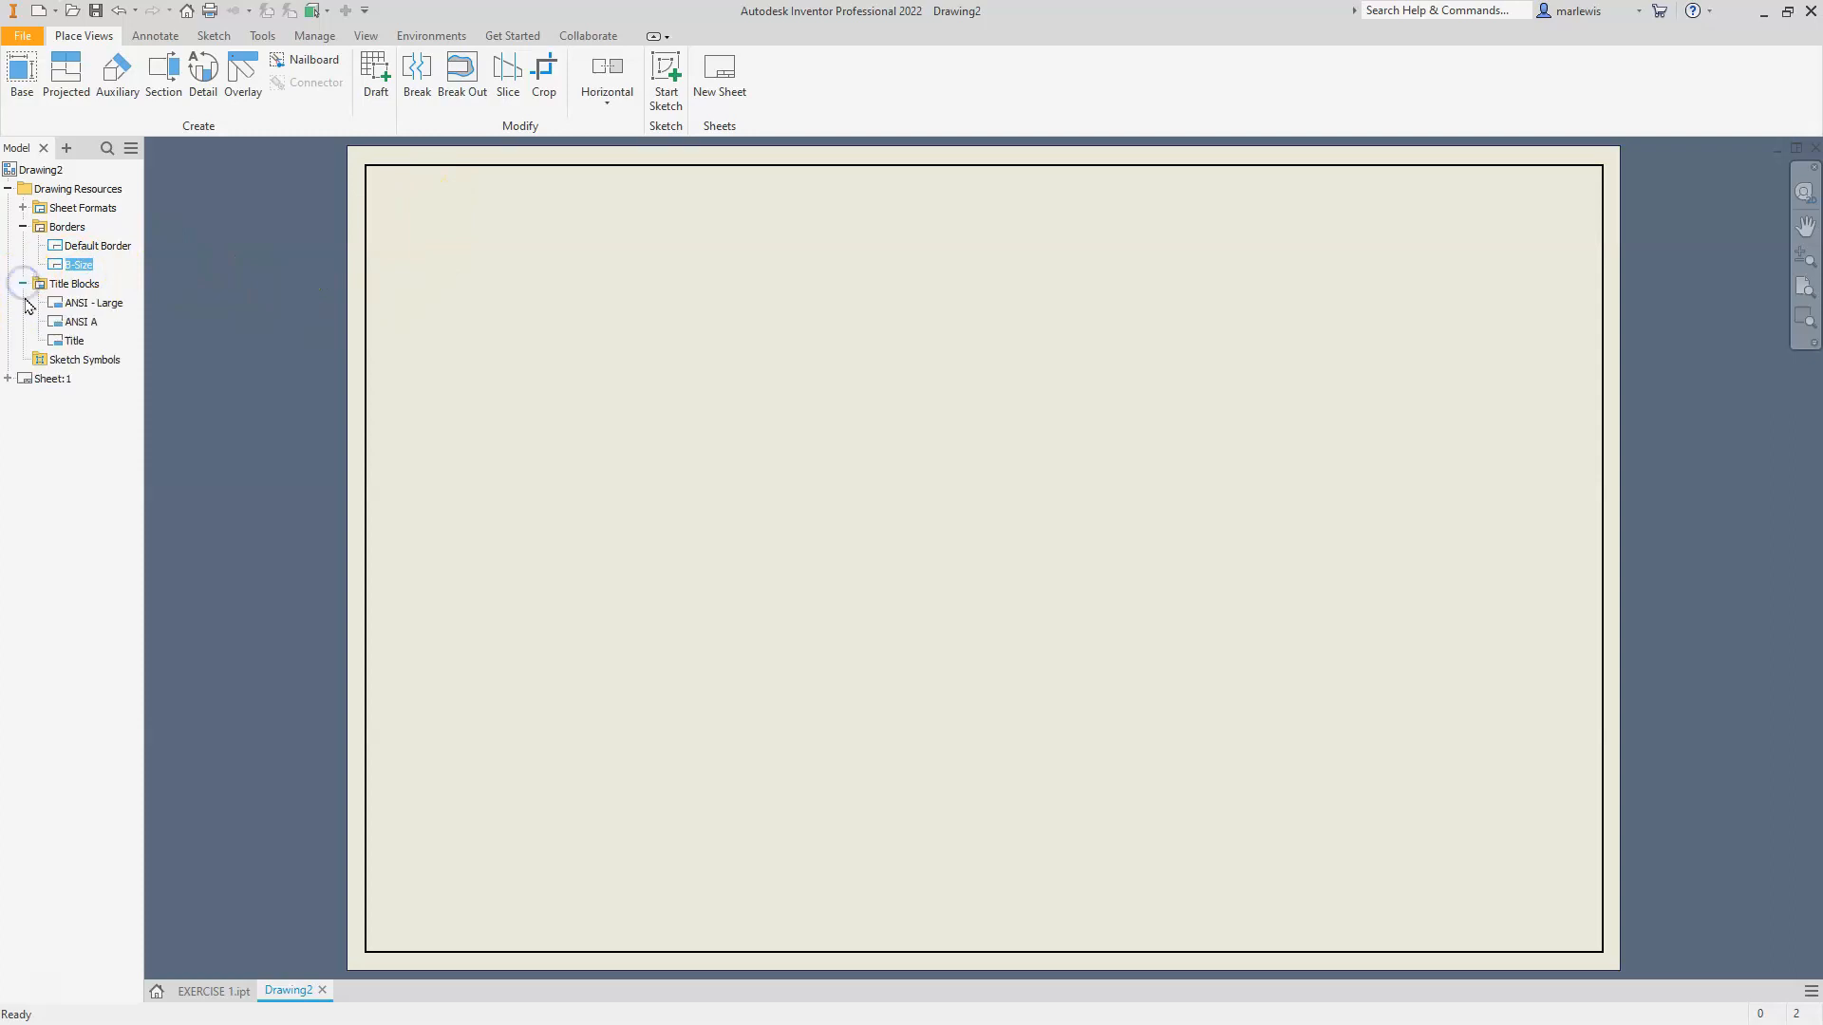
pyautogui.doubleClick(75, 342)
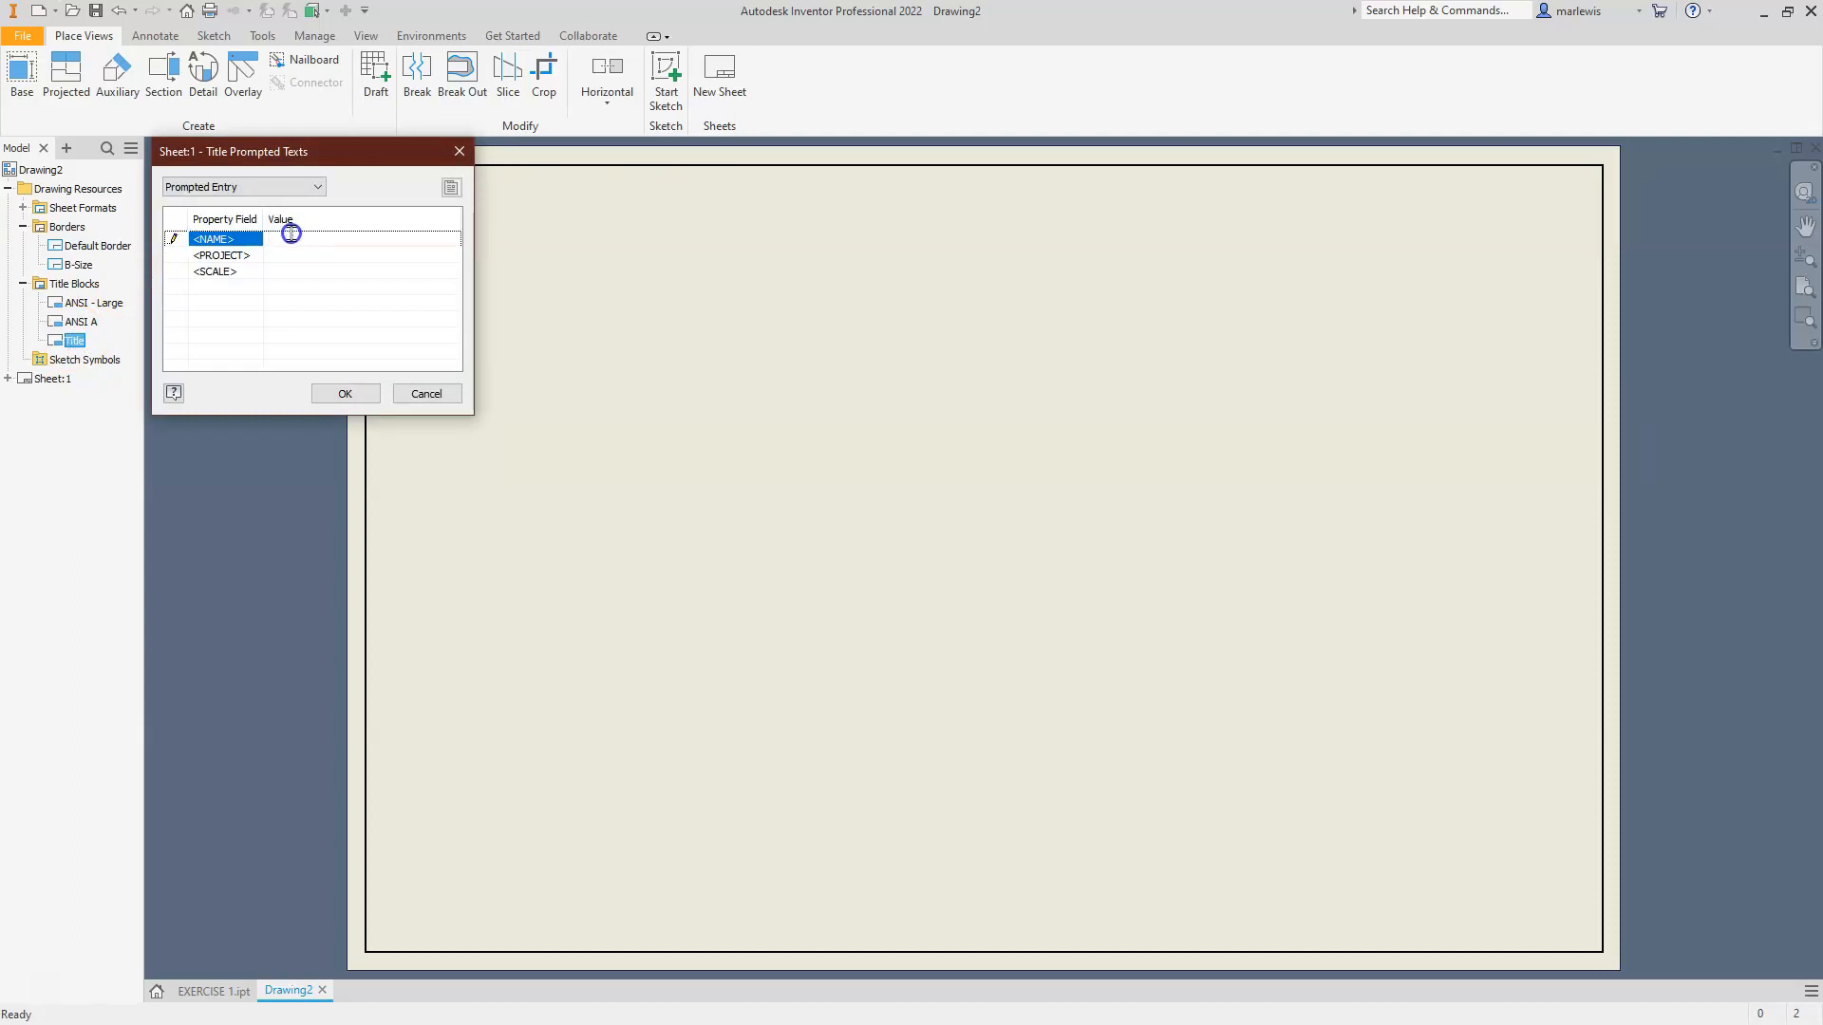
pyautogui.write('LEWIS')
pyautogui.press('Tab')
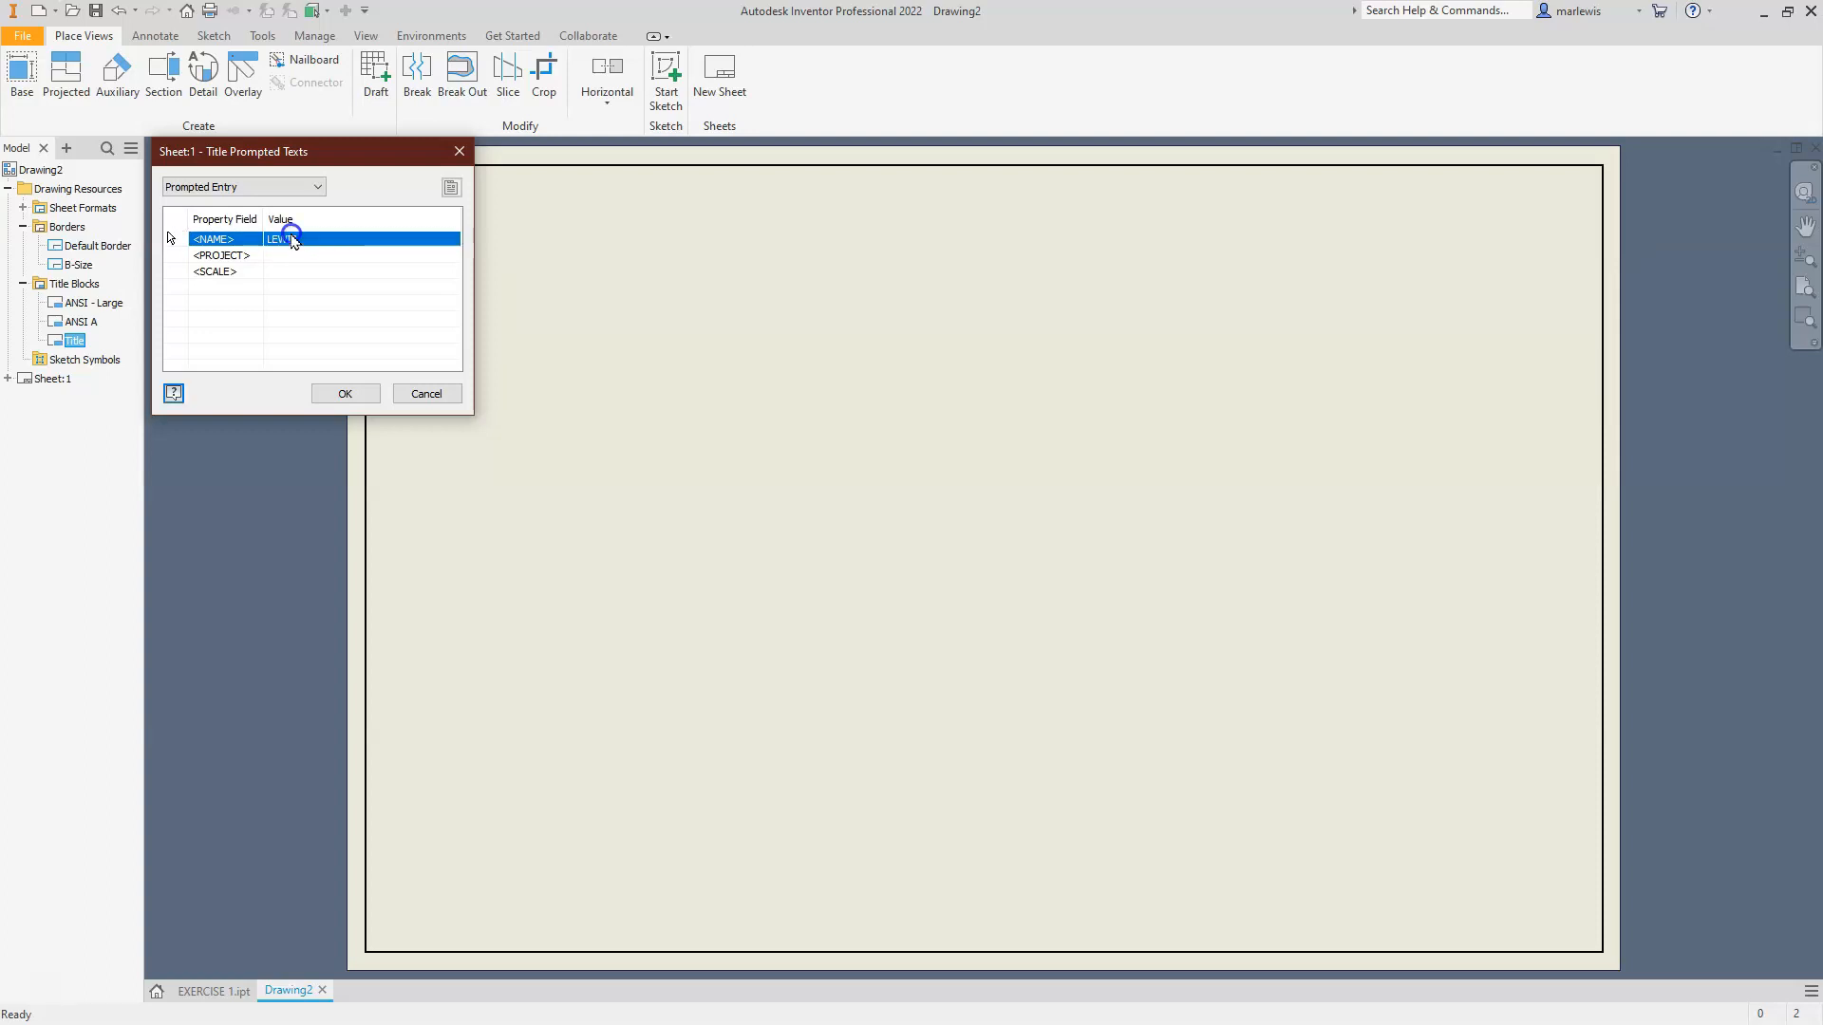
pyautogui.click(291, 239)
pyautogui.click(303, 256)
pyautogui.write('EXERCISE 1')
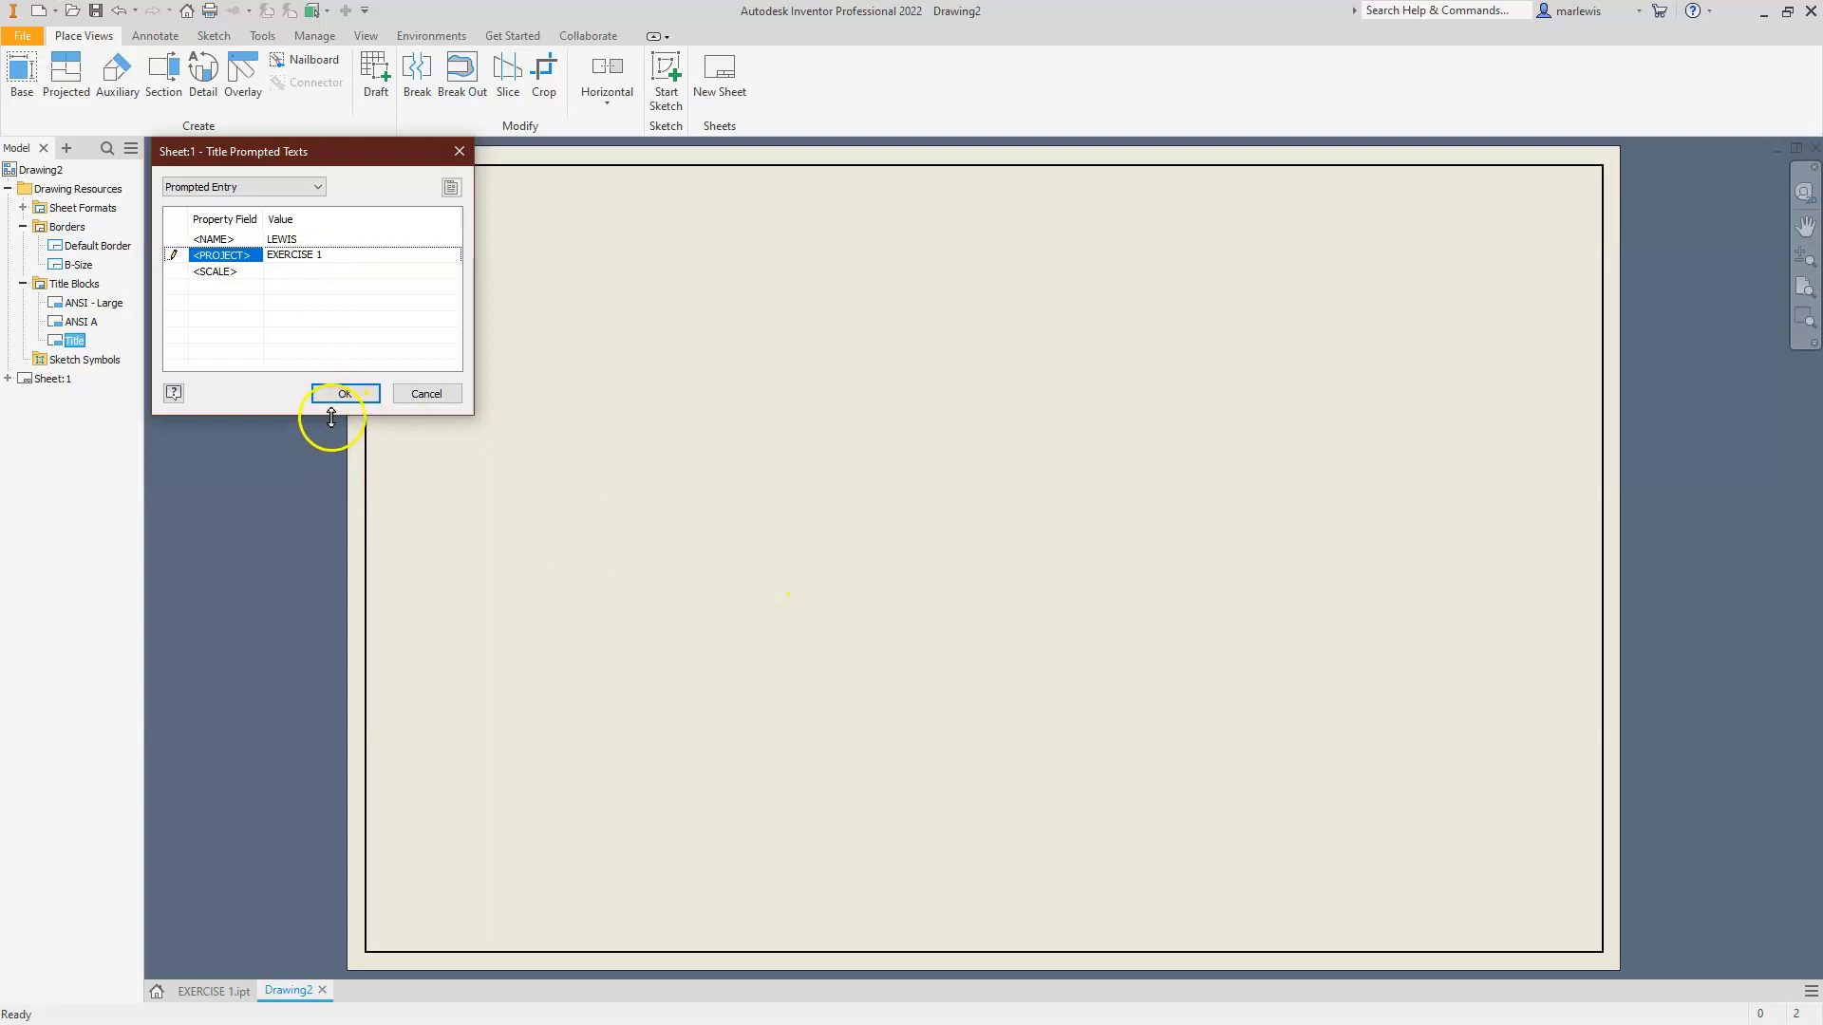
pyautogui.click(358, 401)
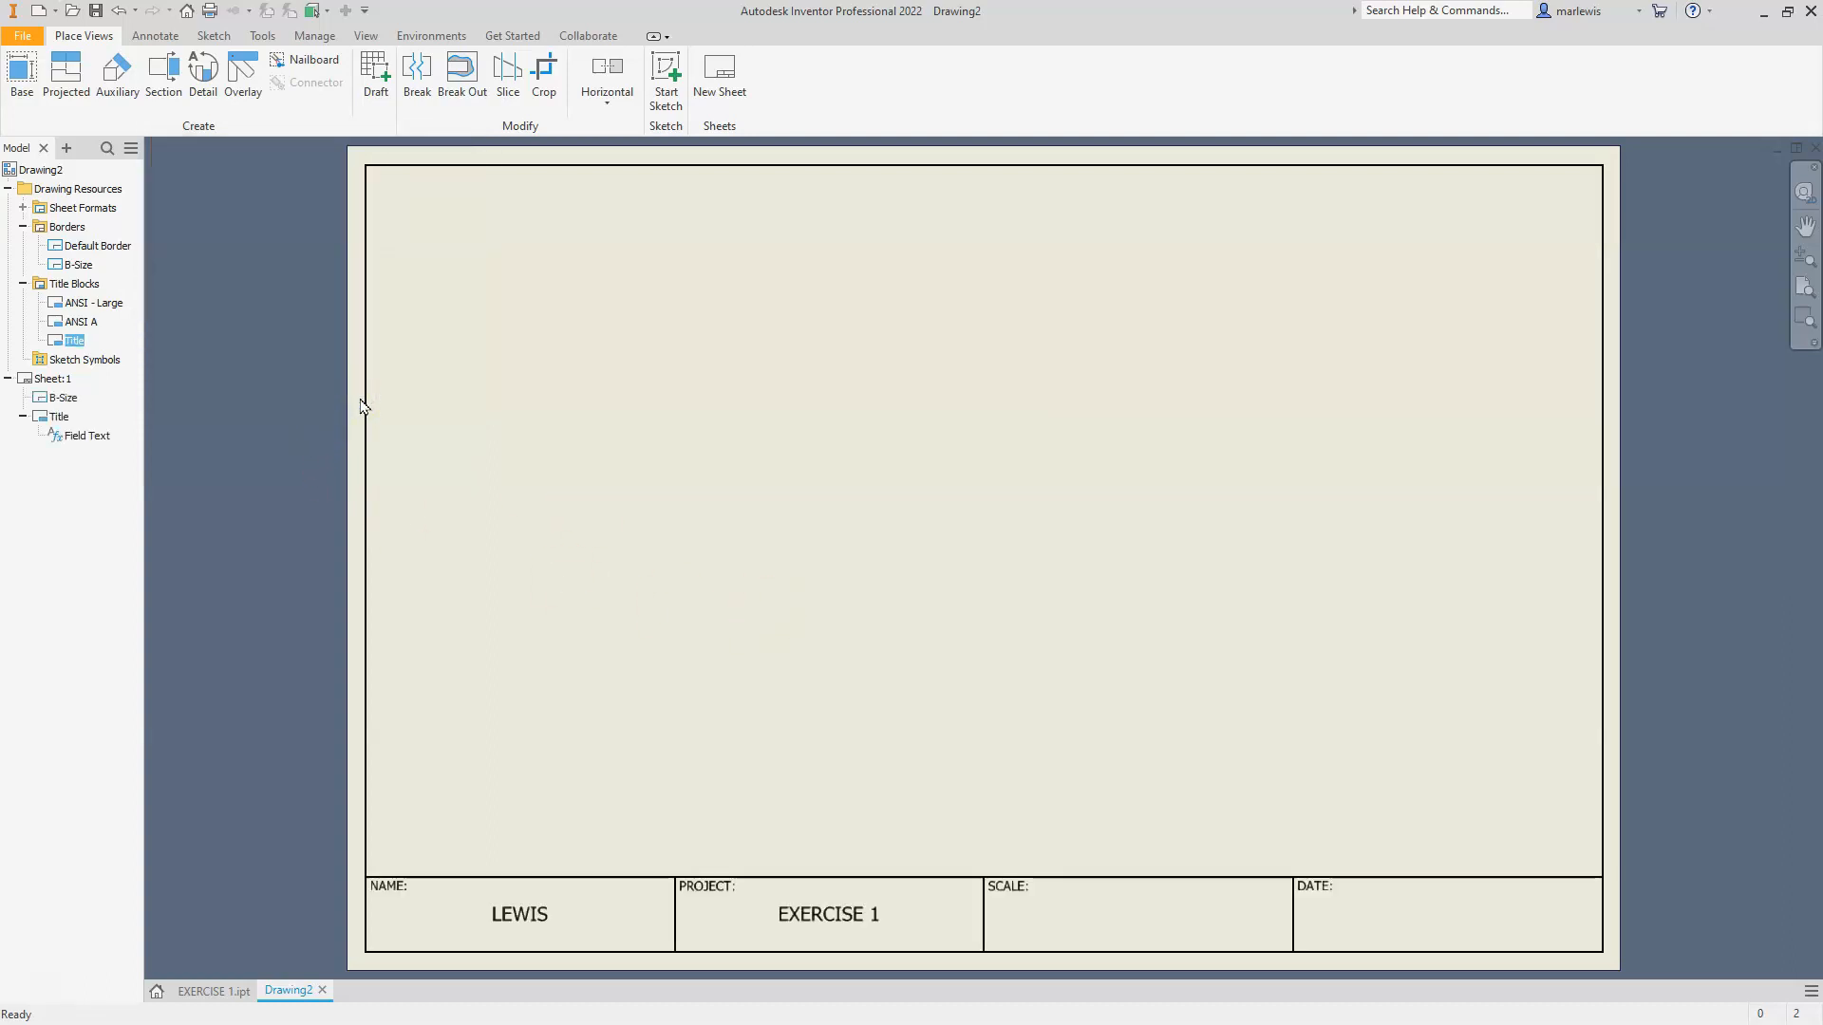
# Place a 1:1 front base view of EXERCISE 1.ipt in the sheet's lower left area, with projected top view above and isometric view at upper right
pyautogui.click(30, 76)
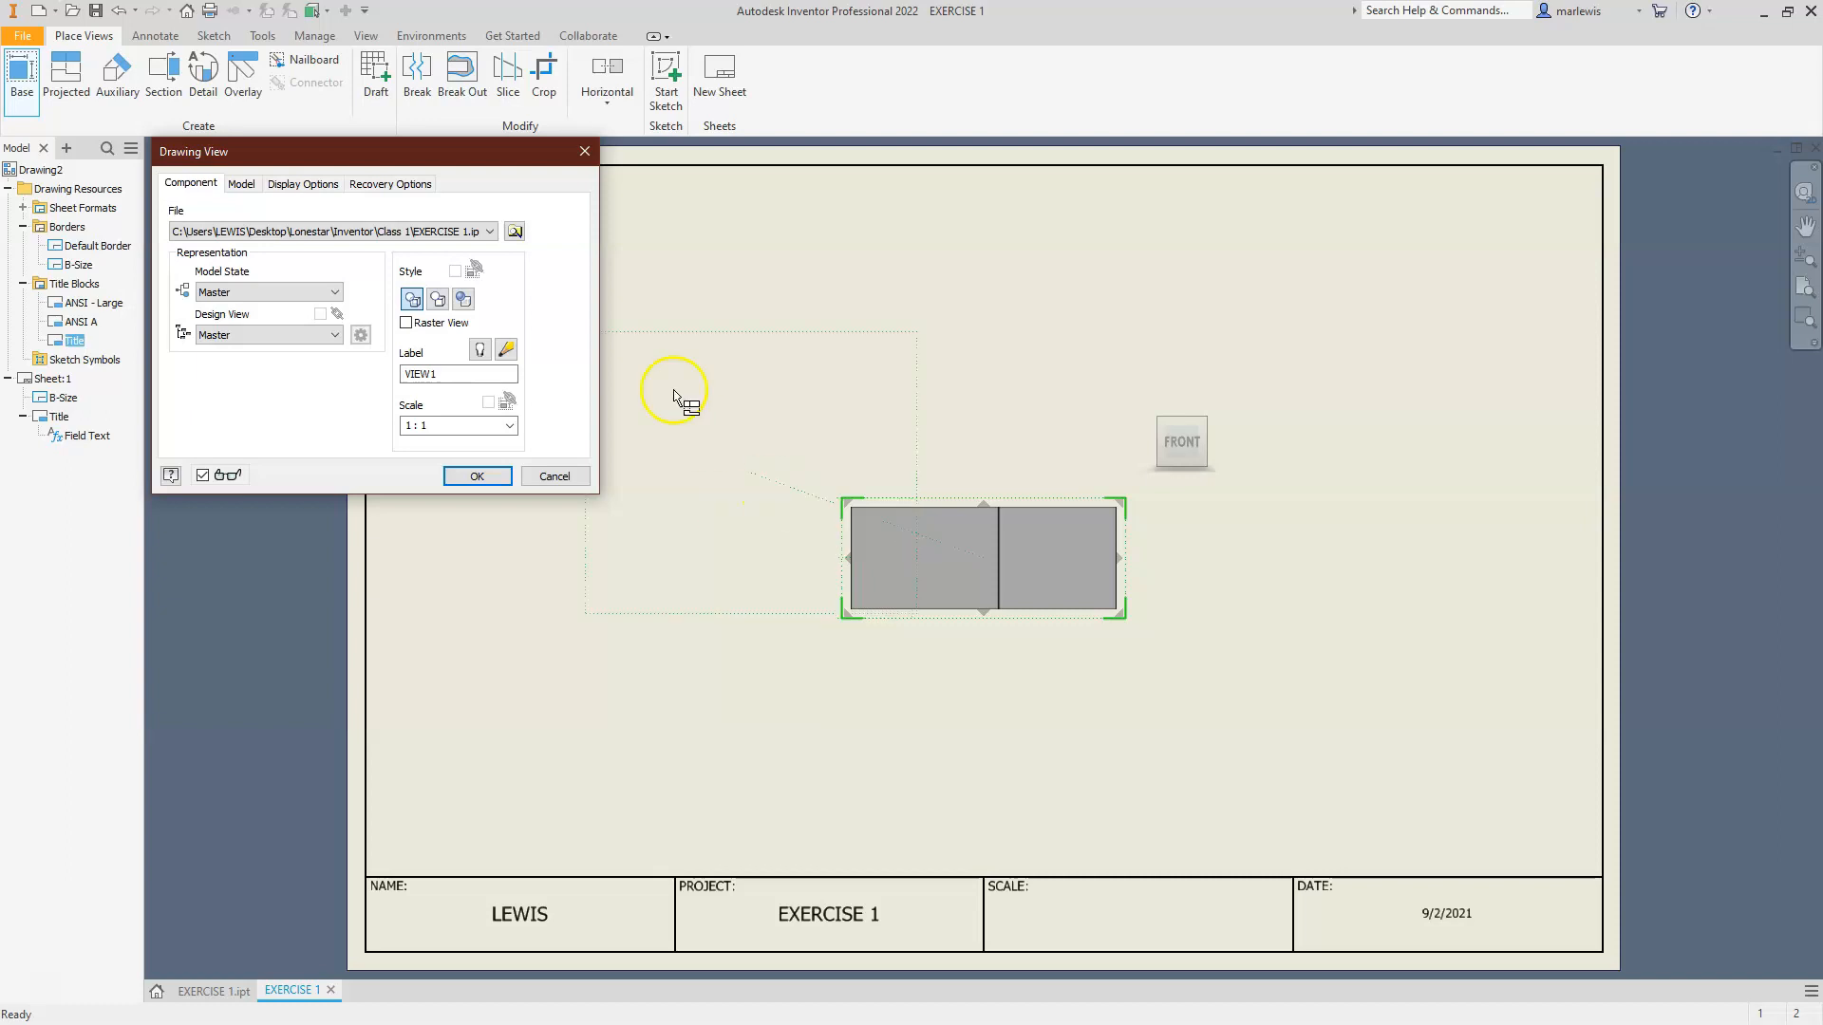
pyautogui.click(491, 231)
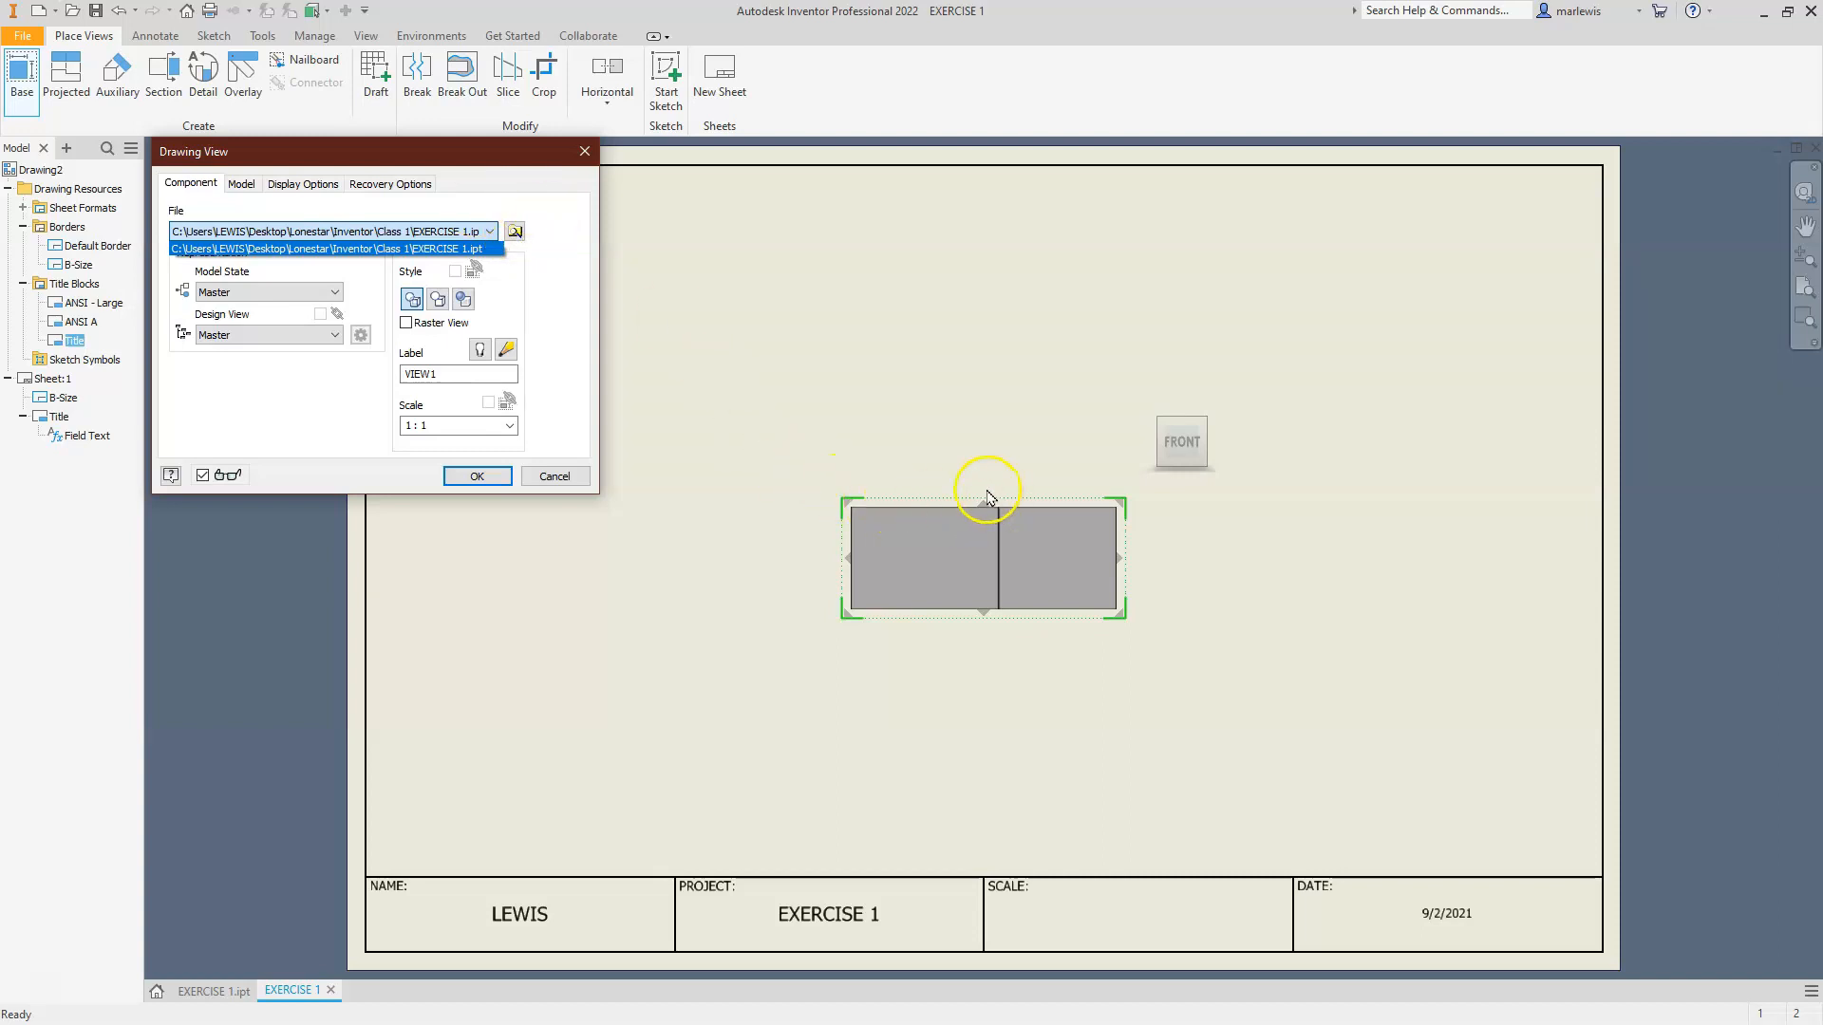
pyautogui.click(561, 337)
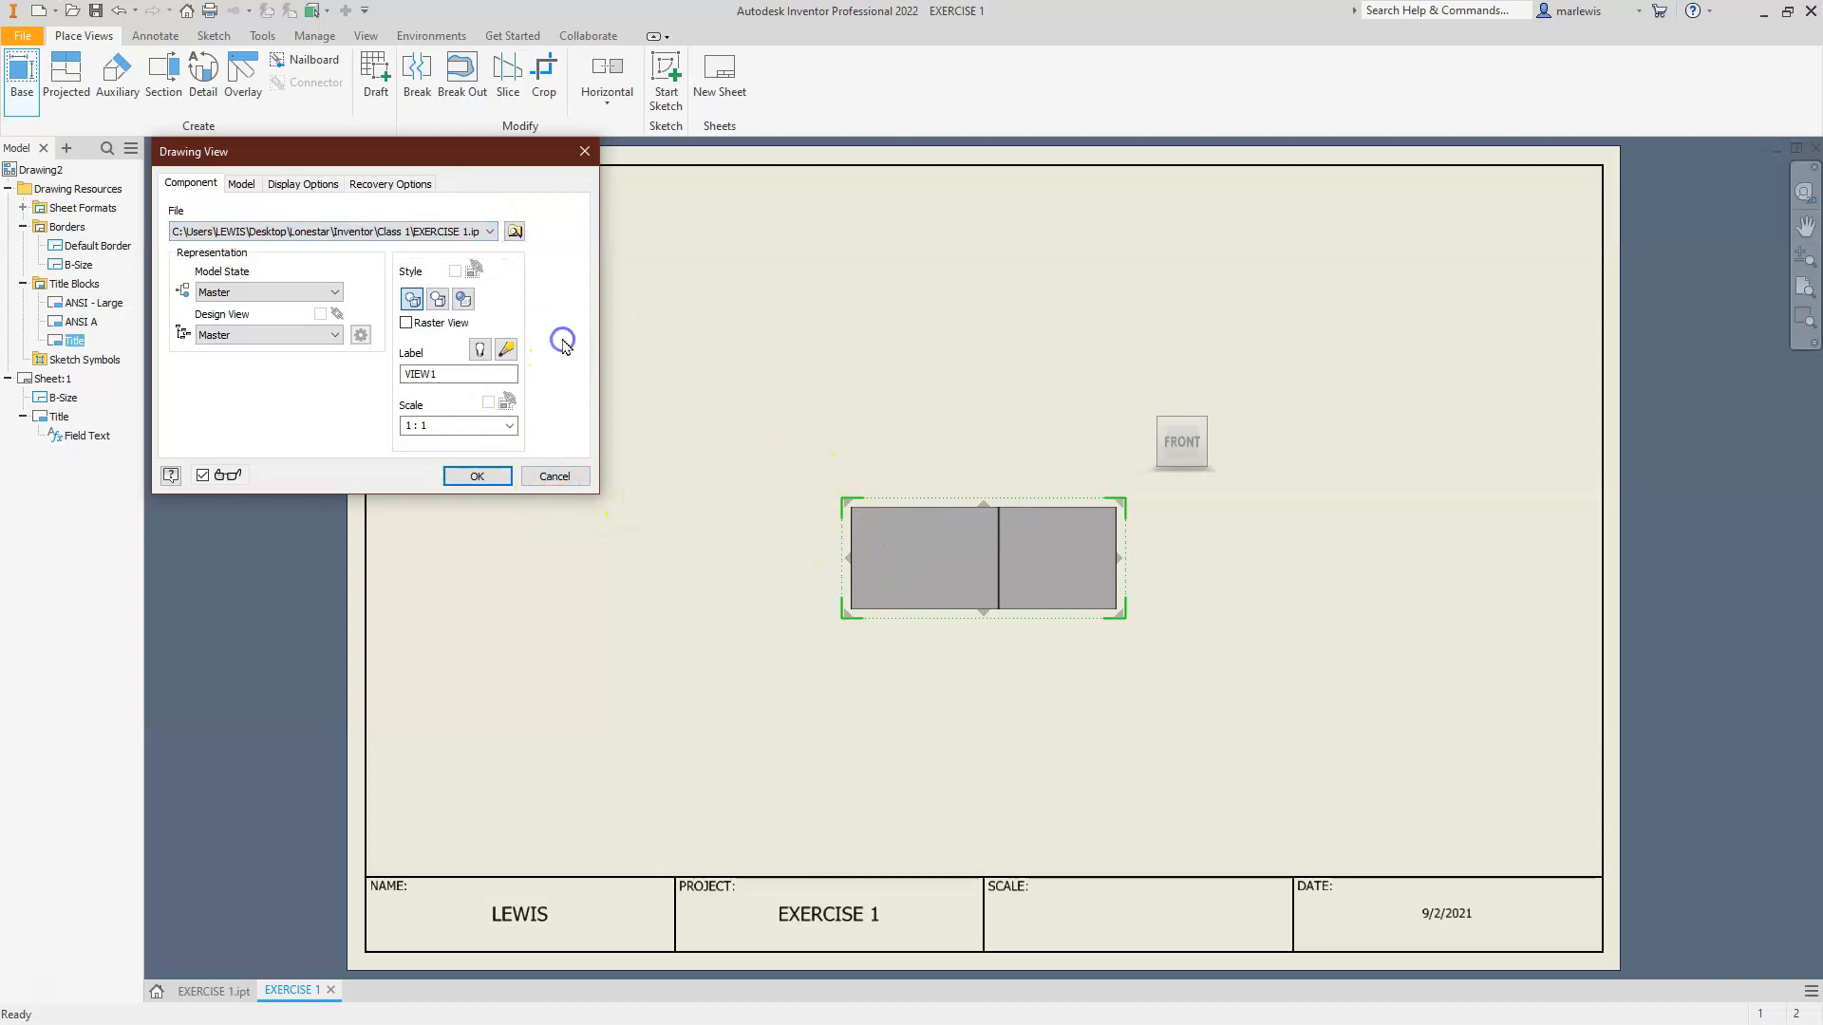
pyautogui.click(933, 509)
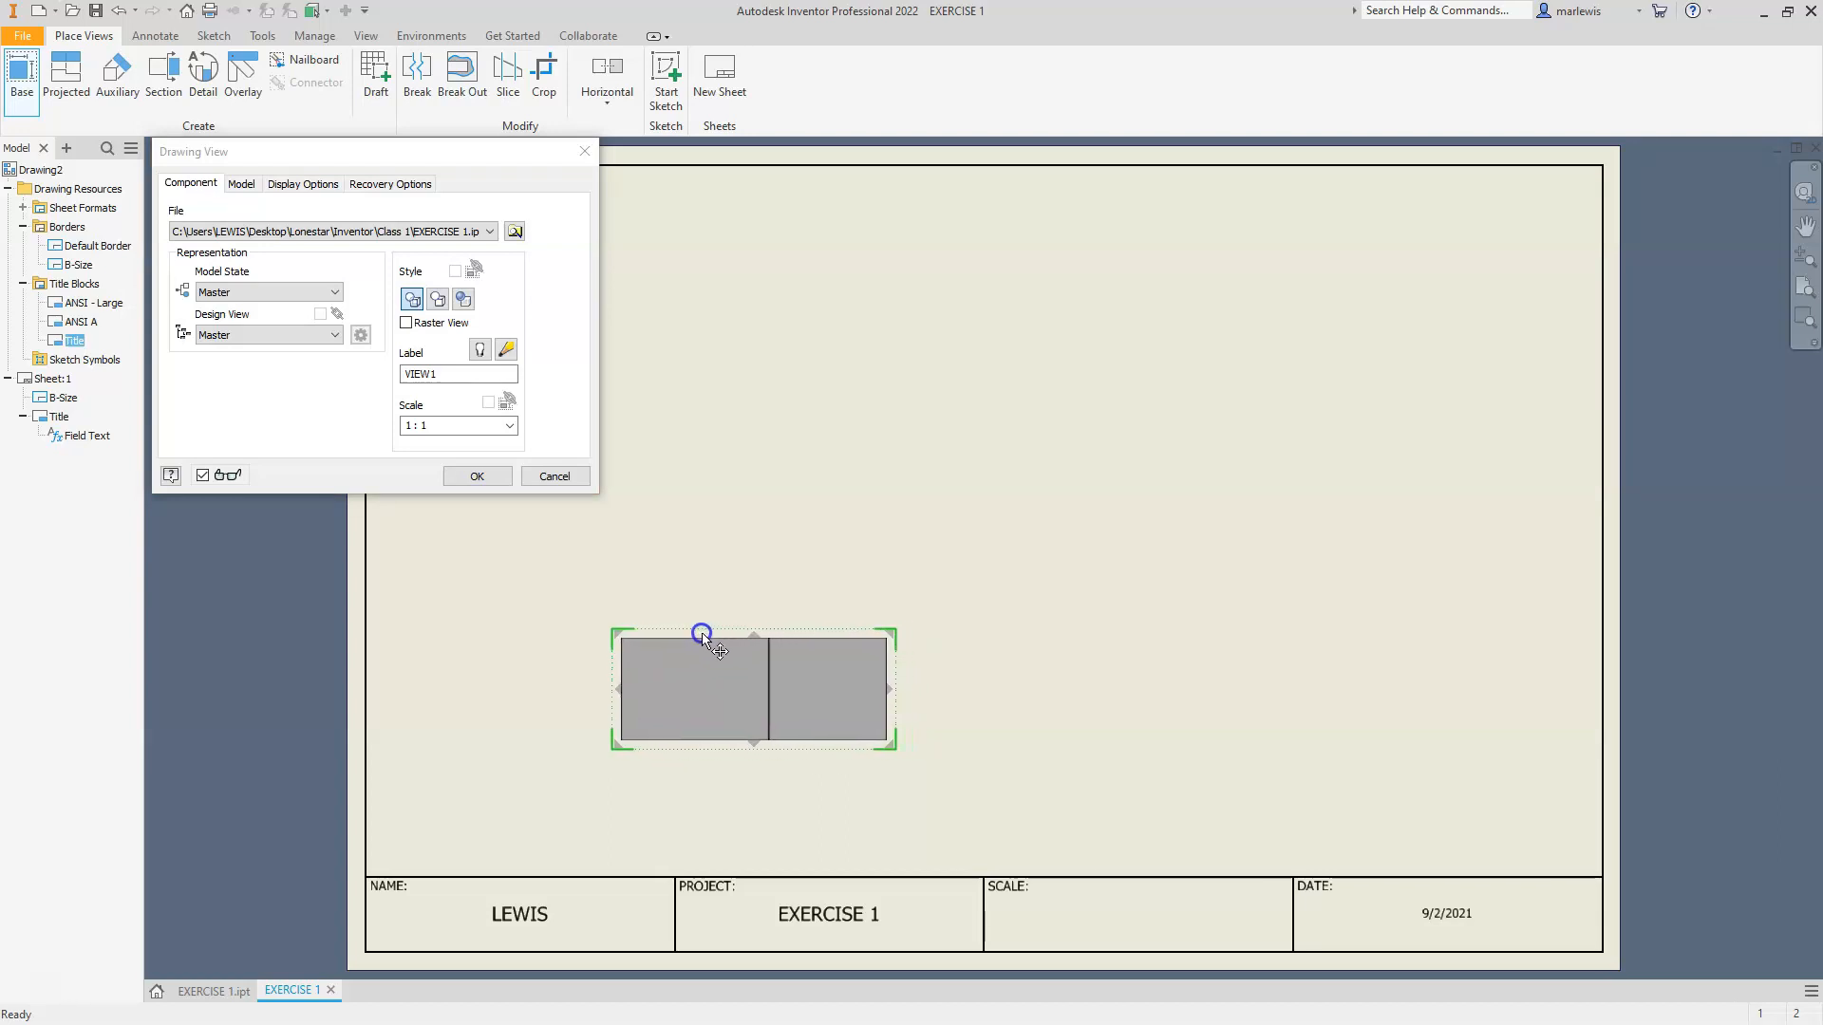
pyautogui.click(708, 629)
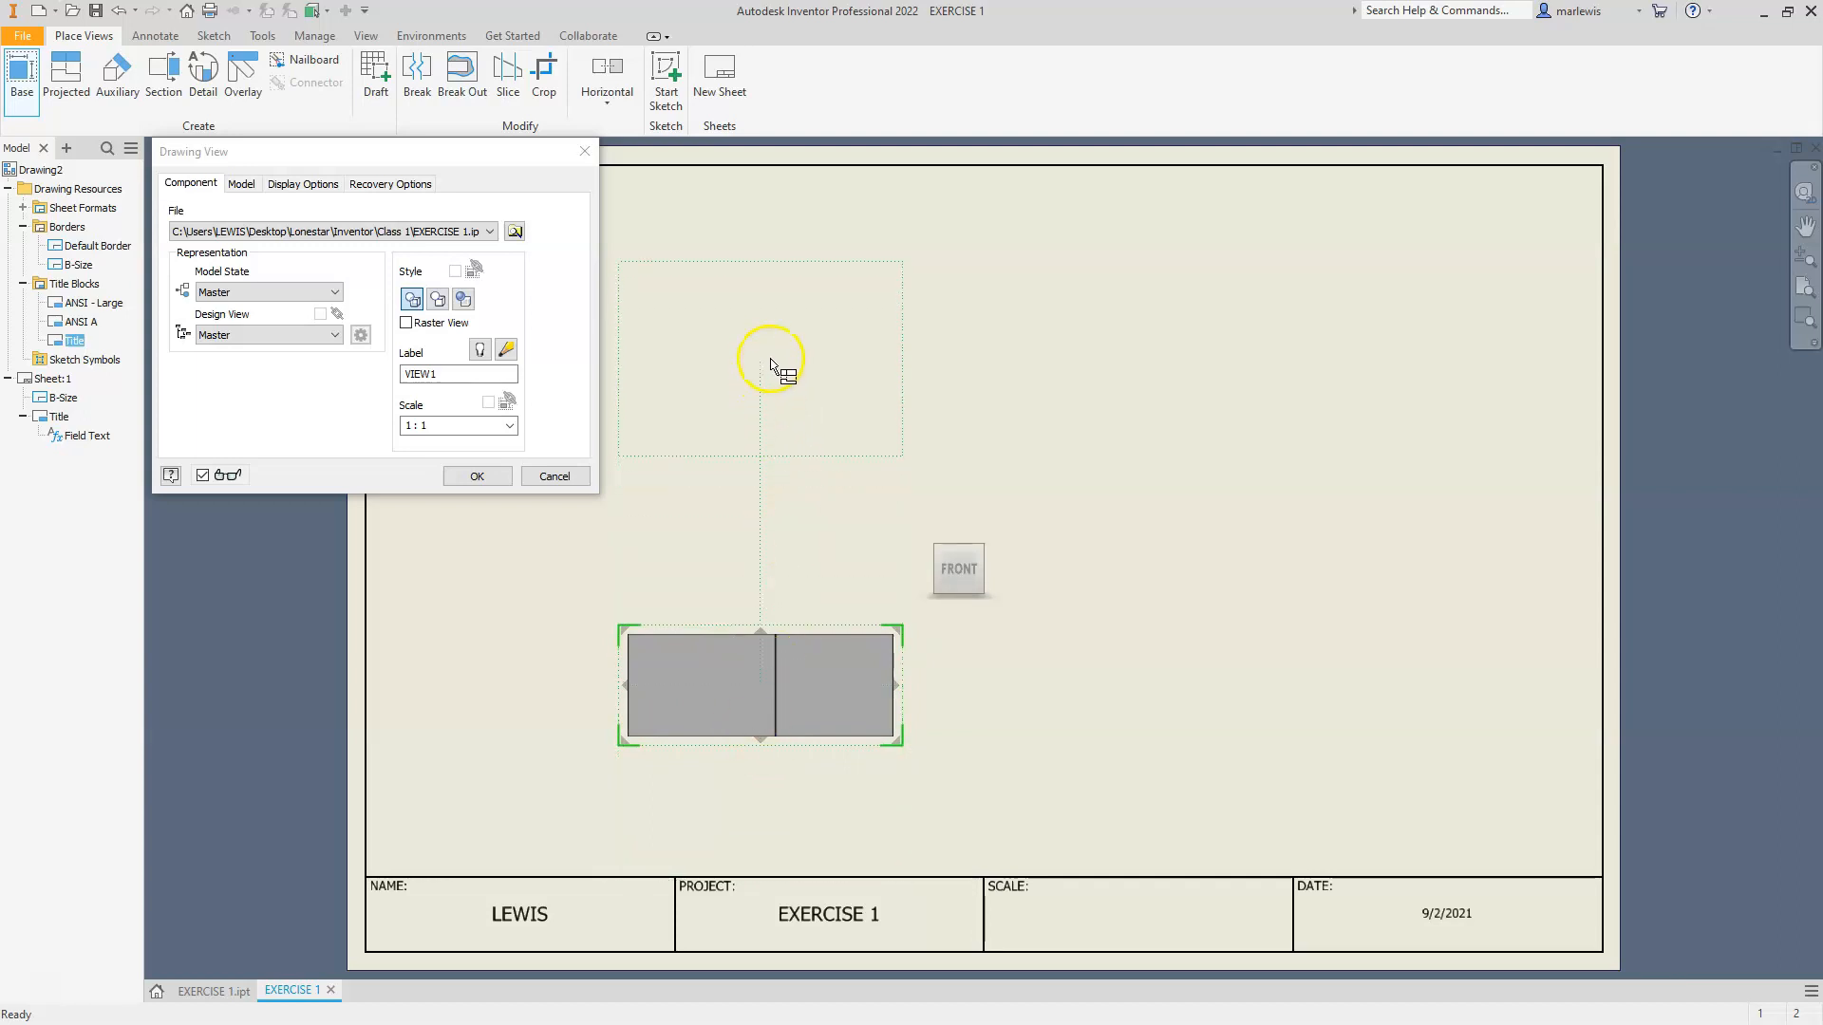
pyautogui.click(780, 410)
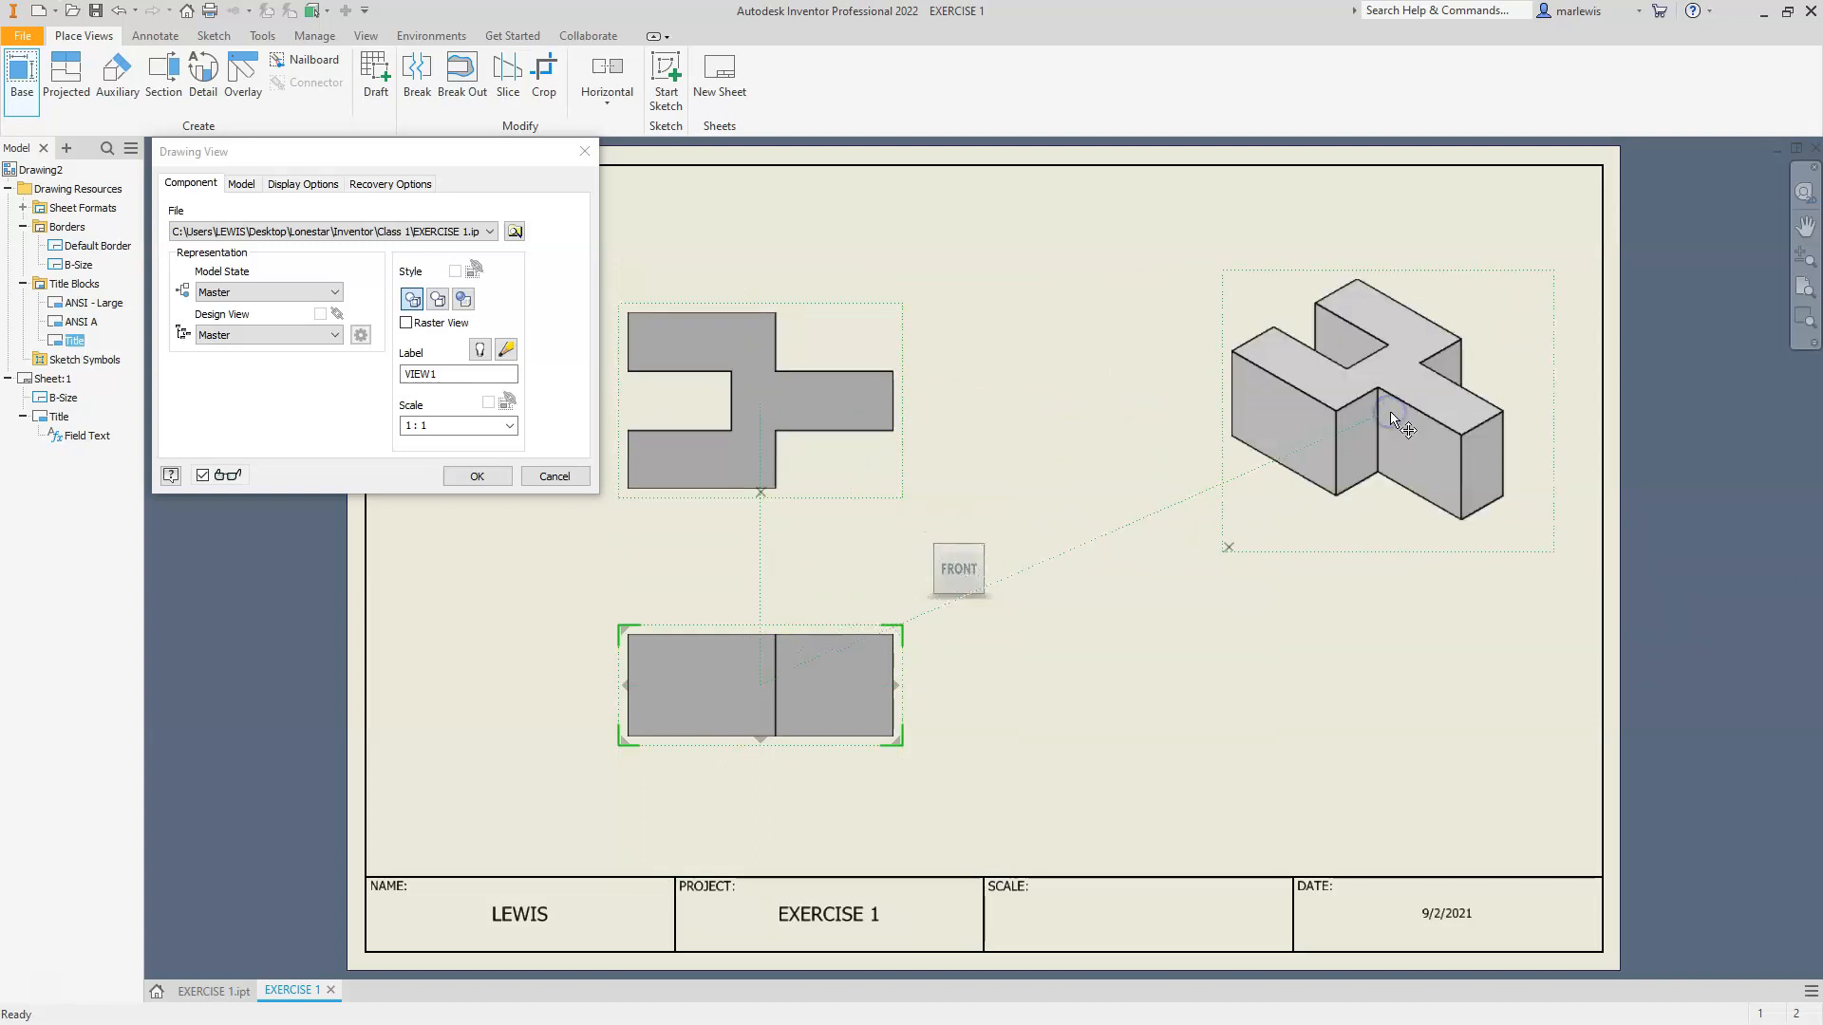
pyautogui.click(479, 476)
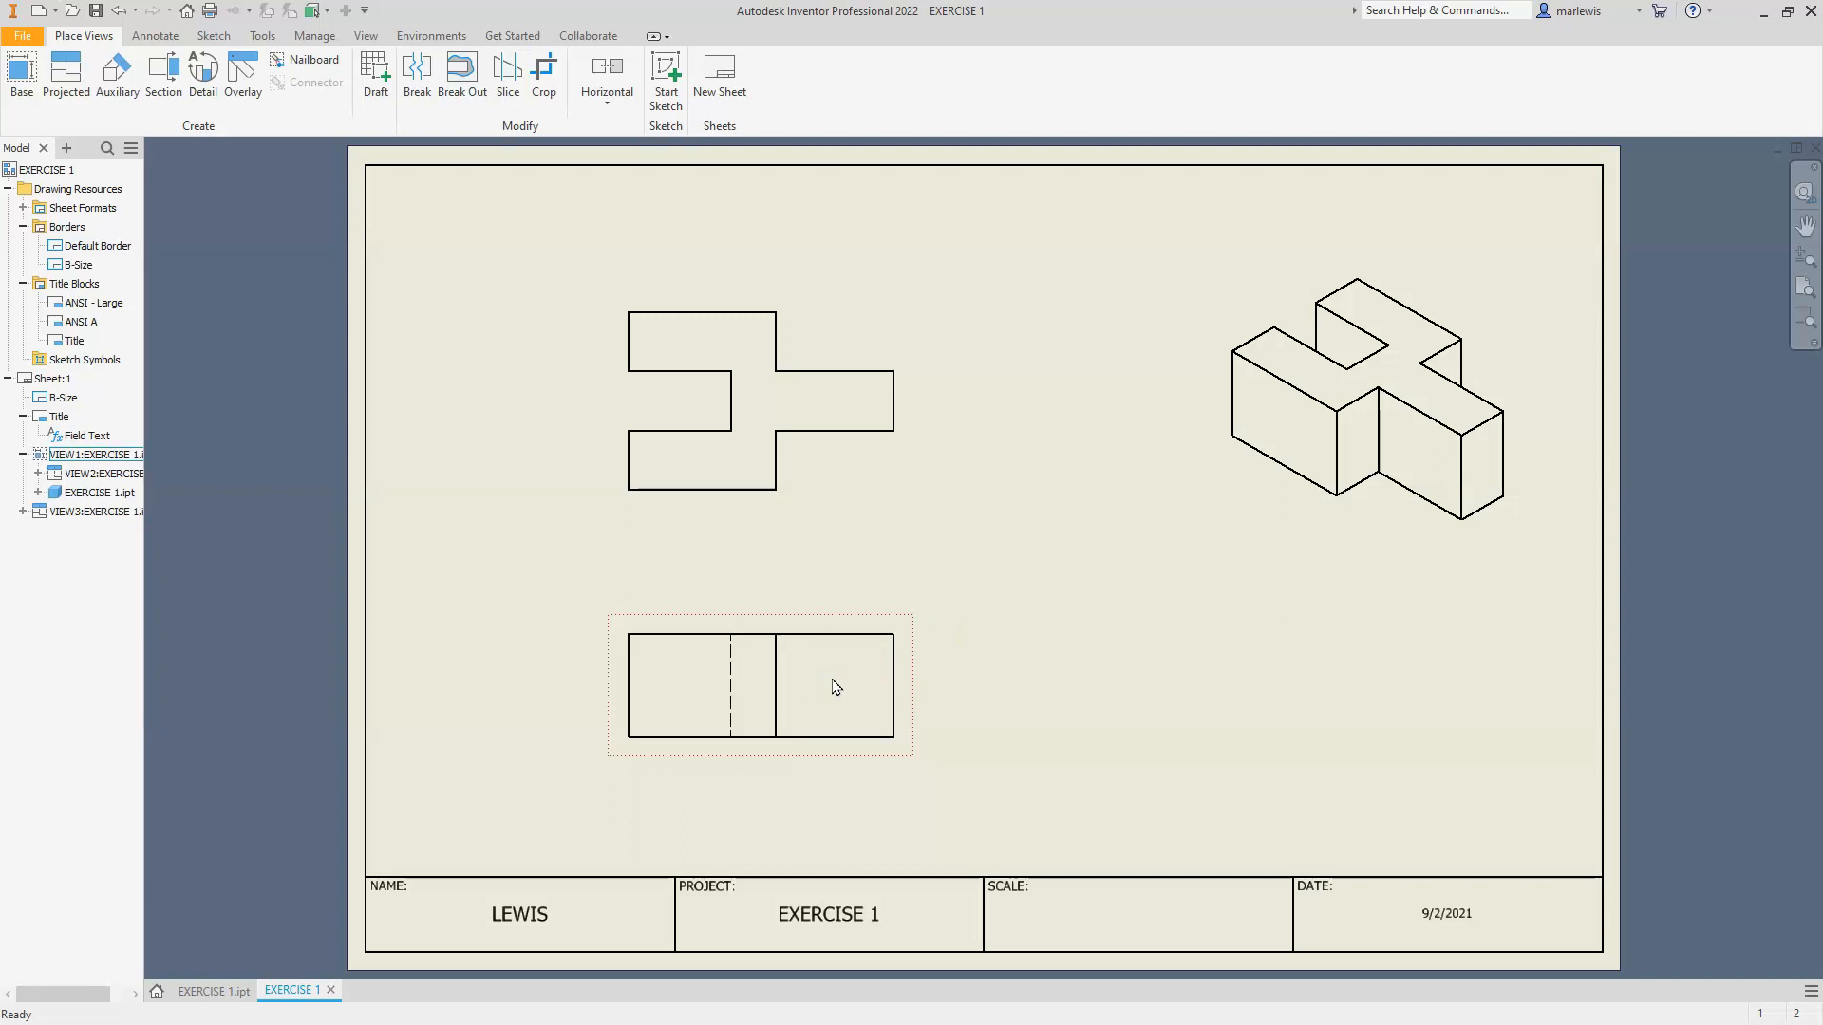
# Set the front base view's scale to 2:1 and move the view lower to separate it from the top view
pyautogui.click(866, 673)
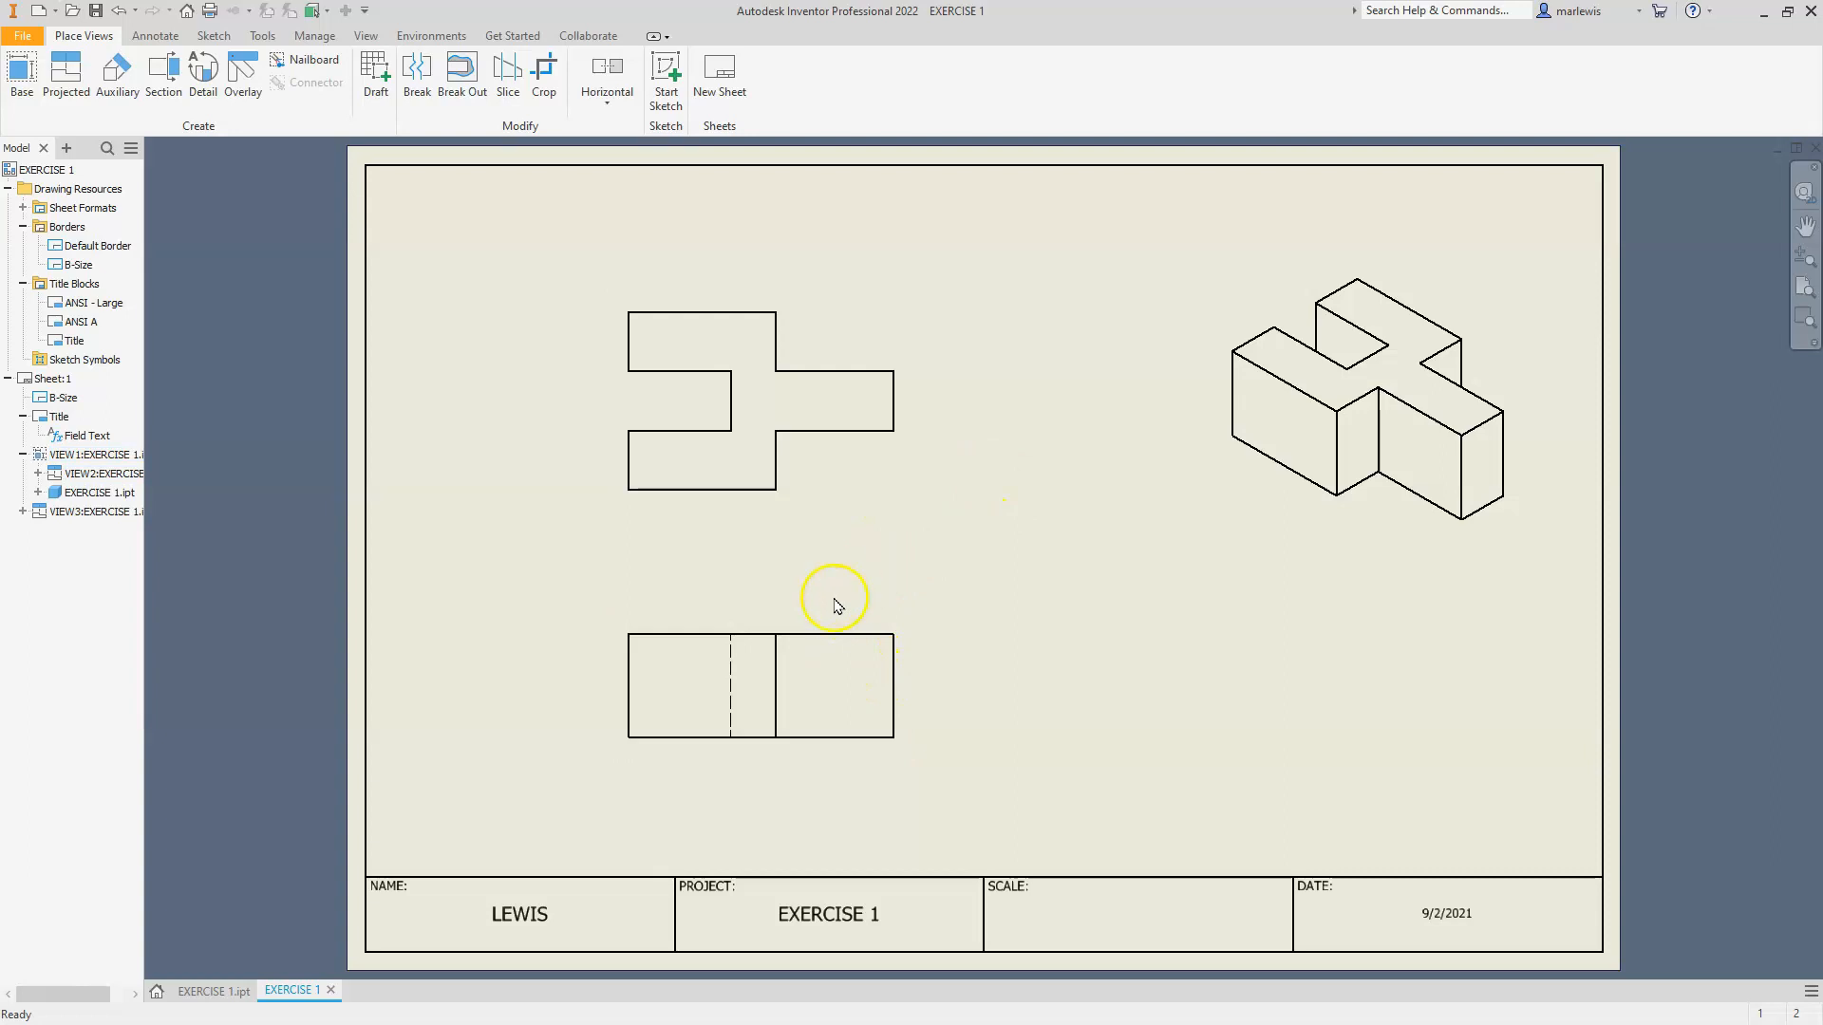
pyautogui.click(839, 686)
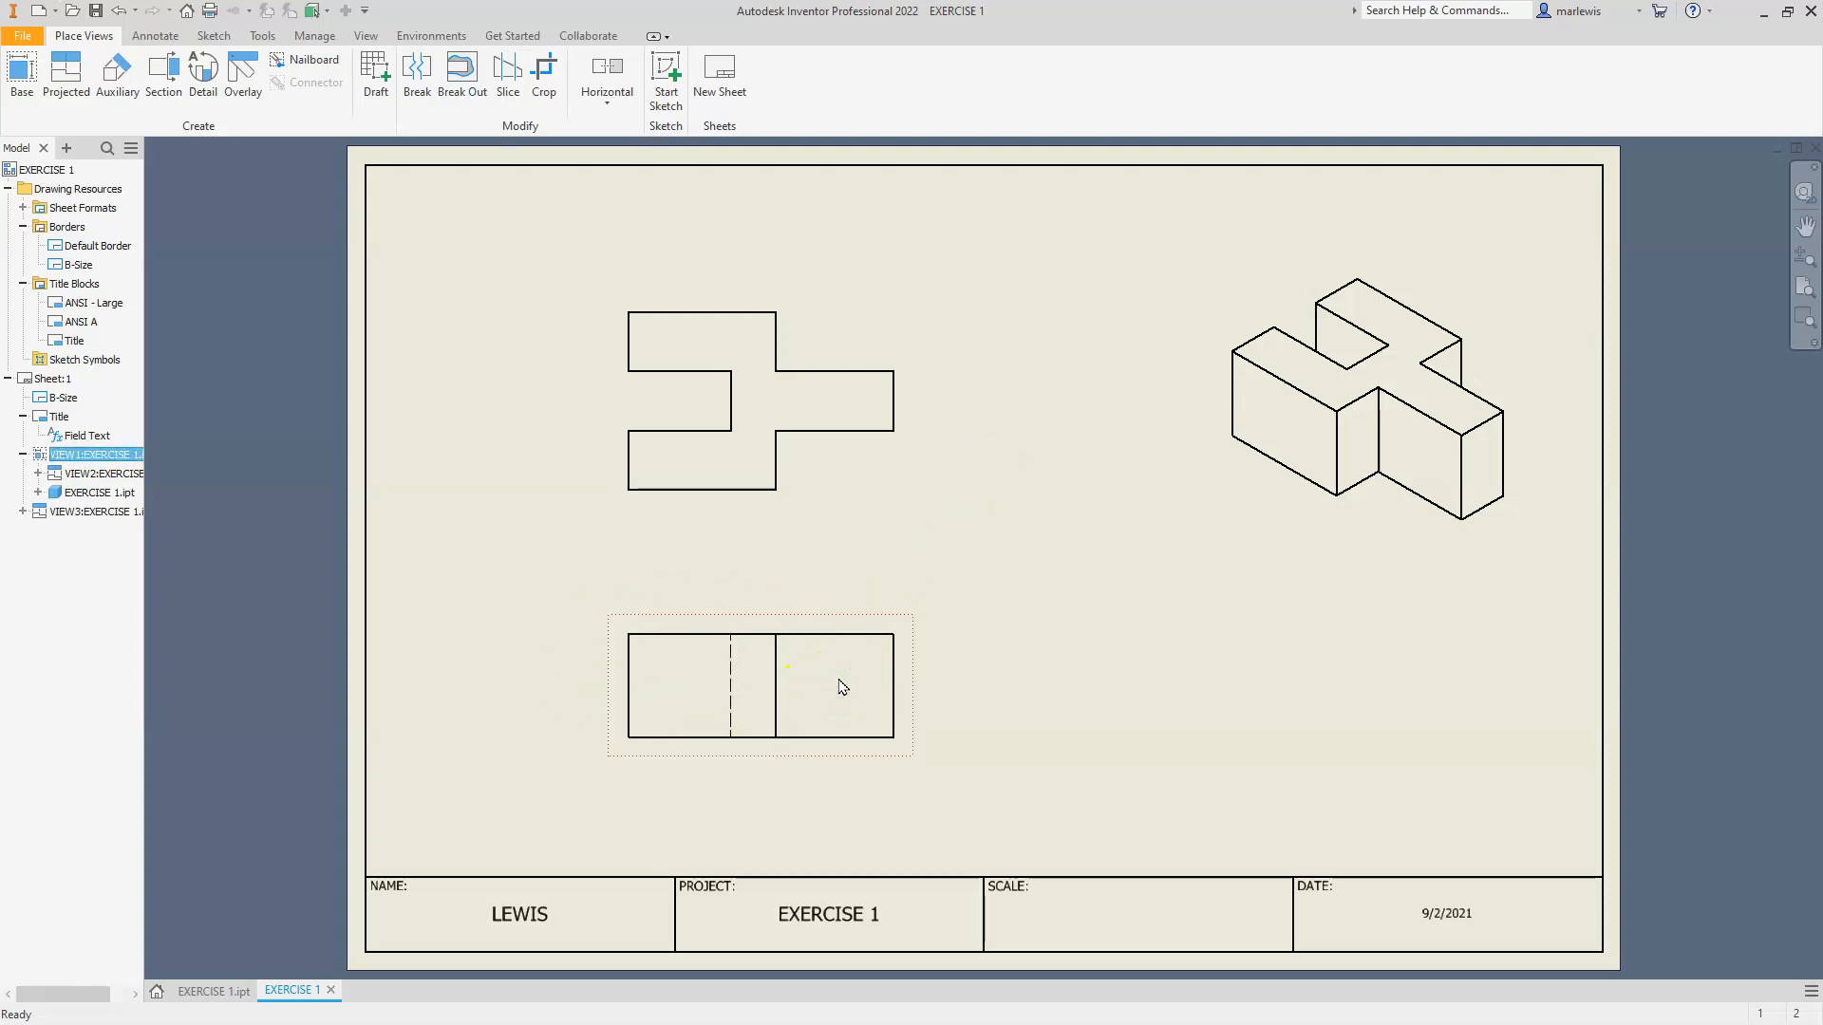
pyautogui.doubleClick(862, 631)
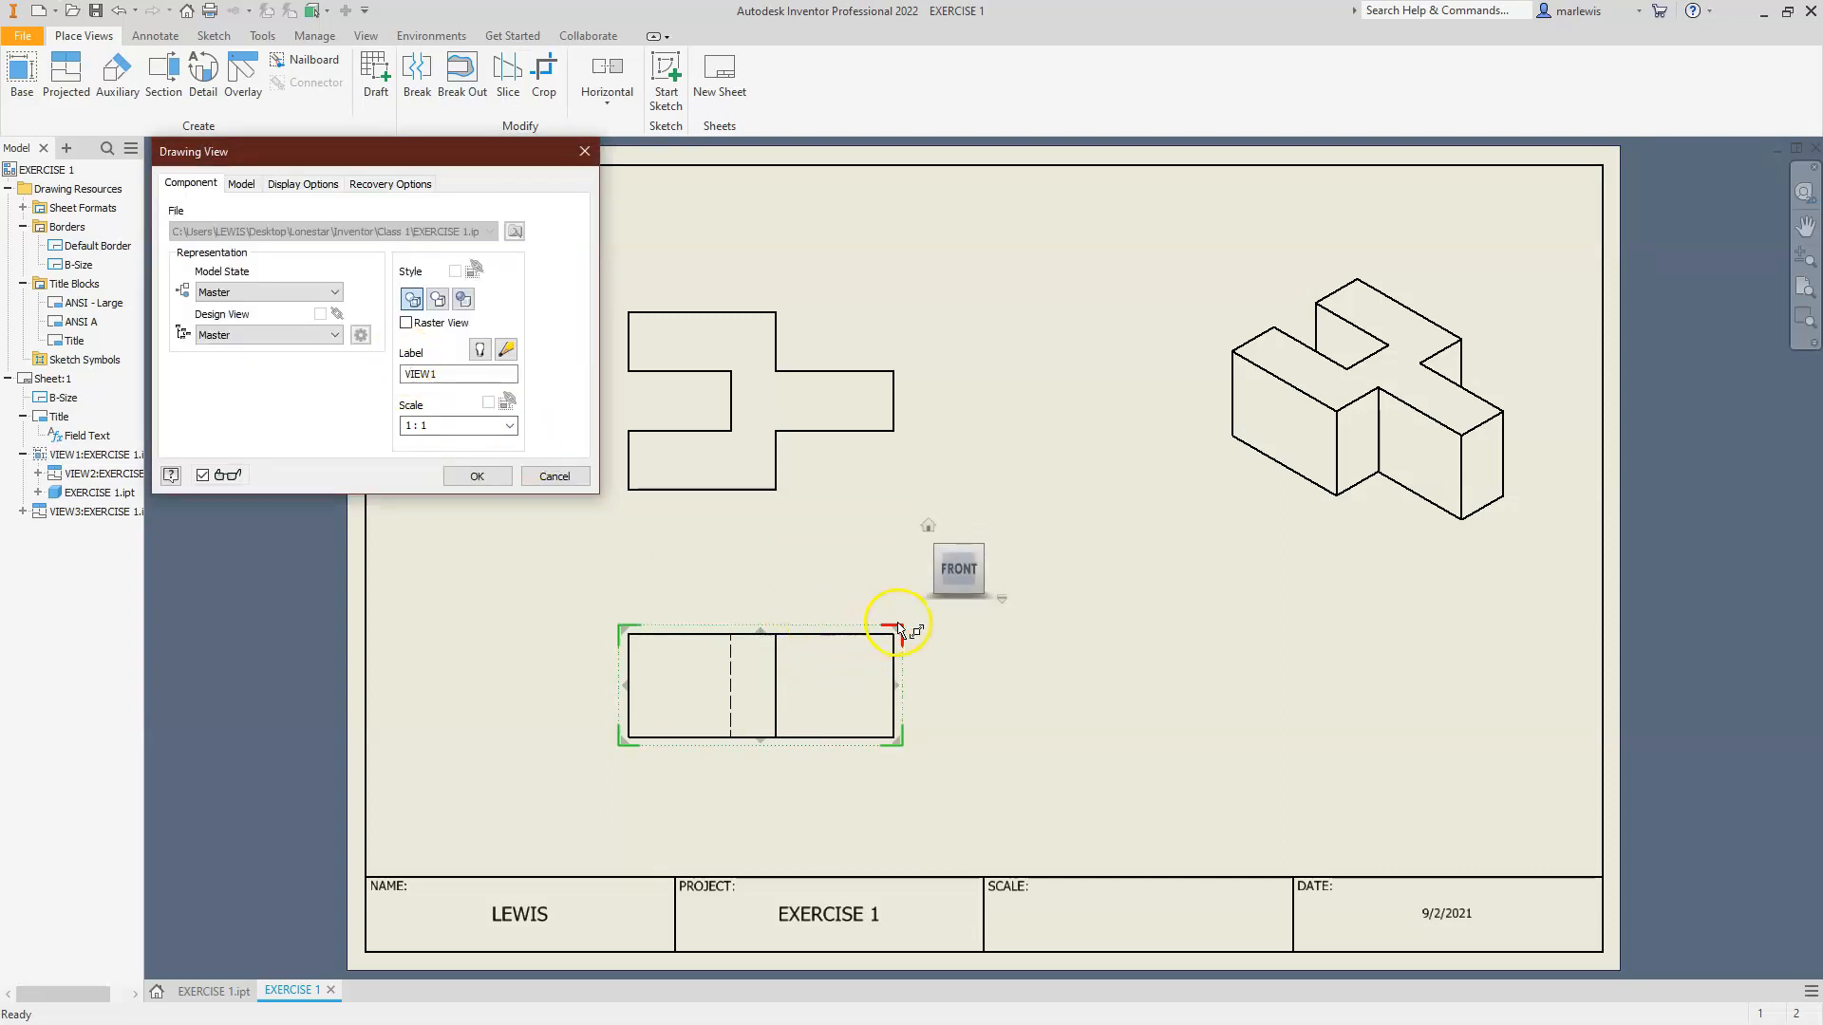
pyautogui.moveTo(951, 596); pyautogui.dragTo(1014, 555)
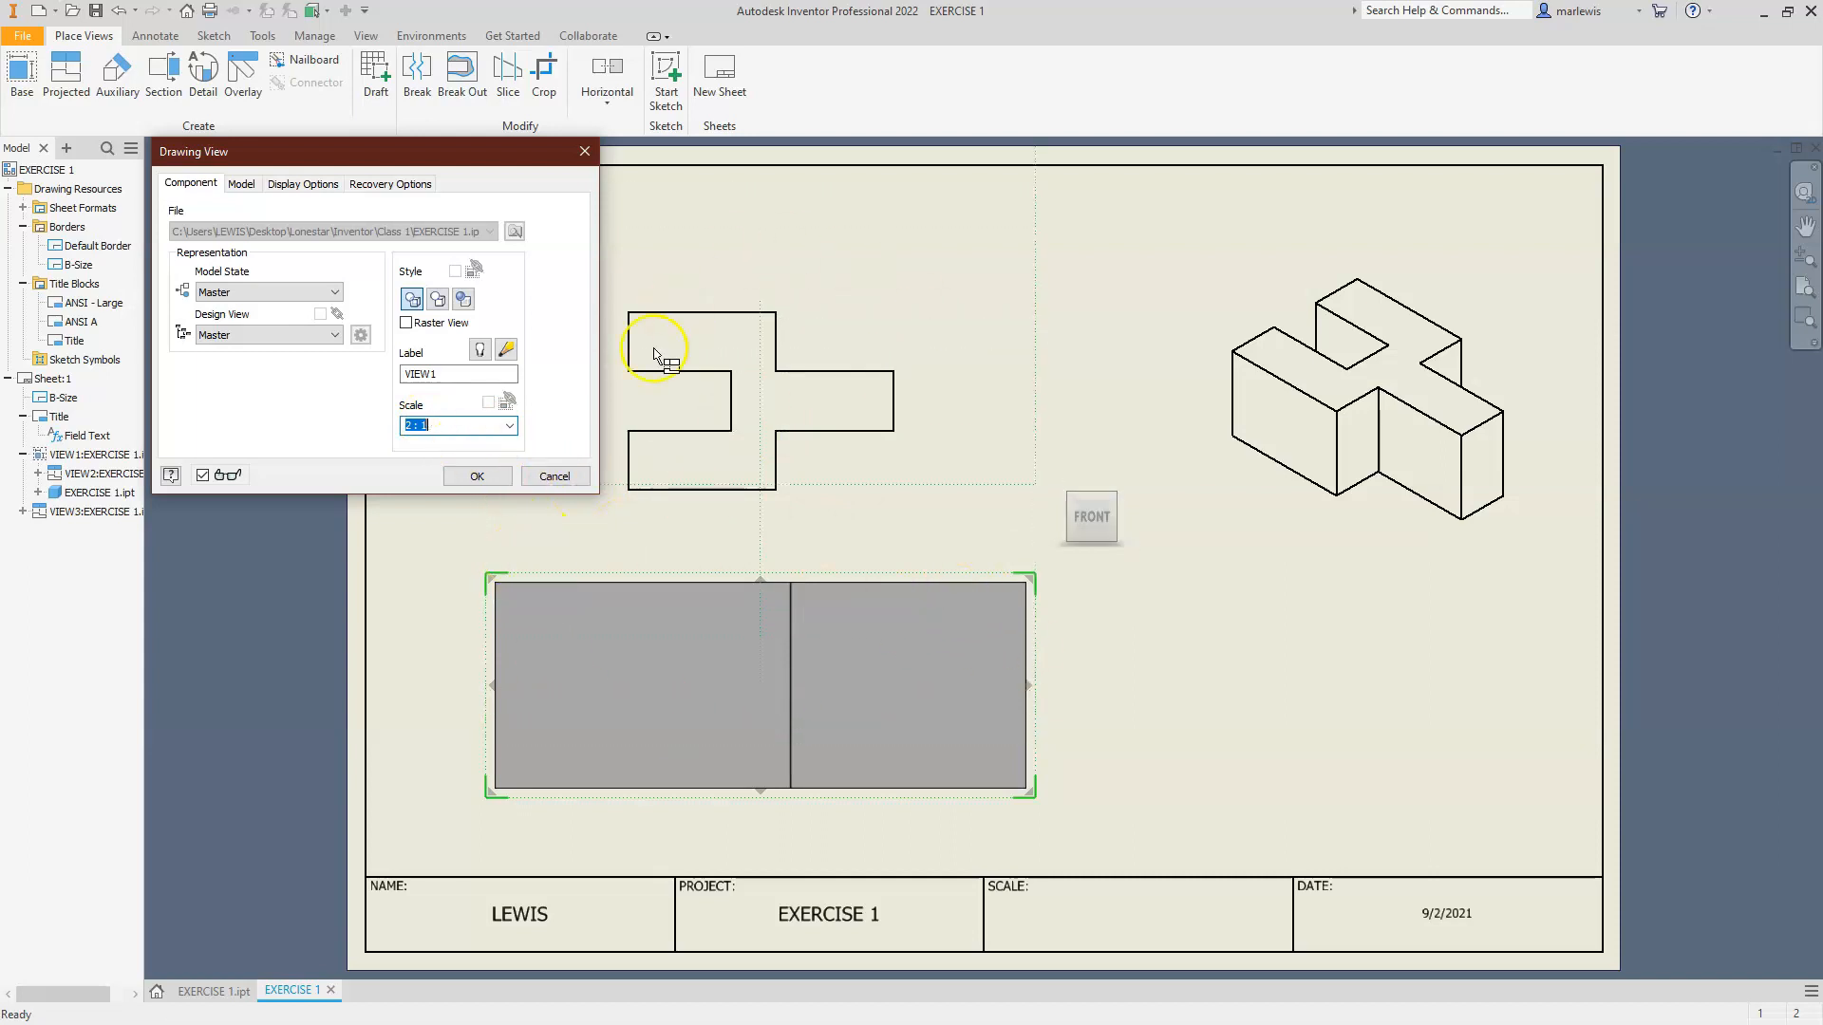
pyautogui.click(476, 476)
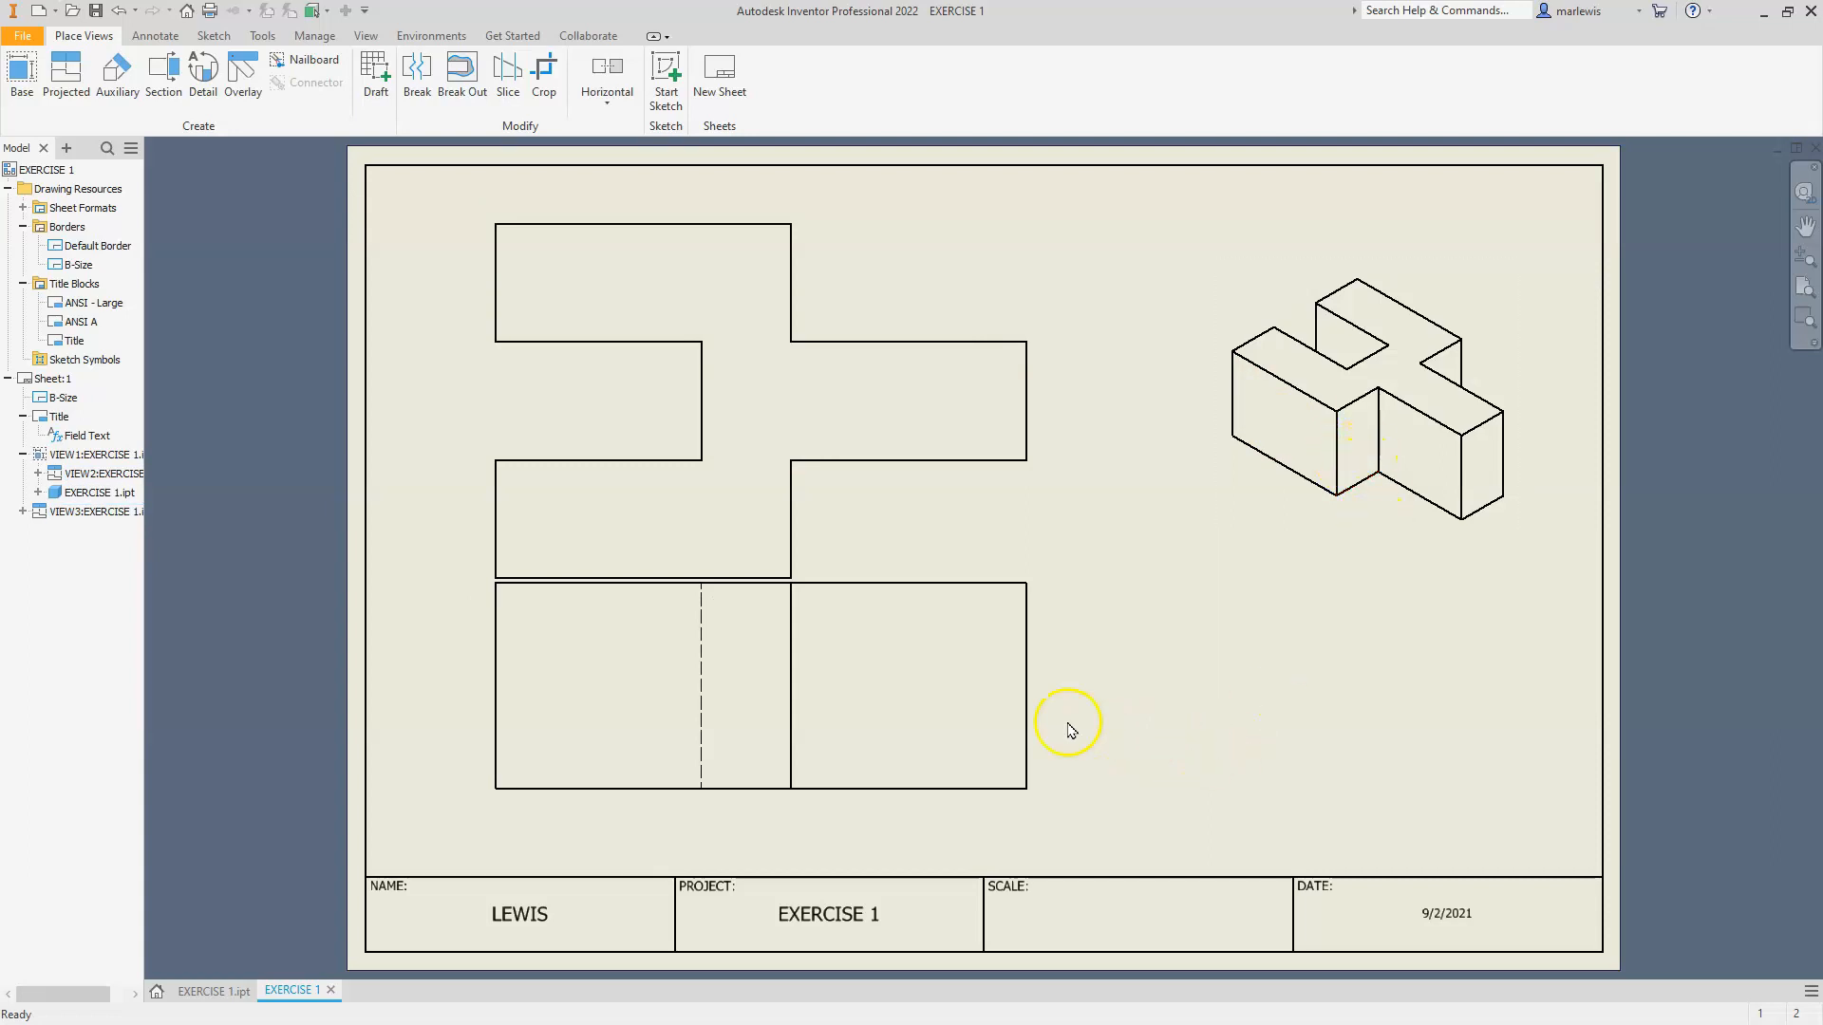
pyautogui.moveTo(1044, 725); pyautogui.dragTo(1030, 769)
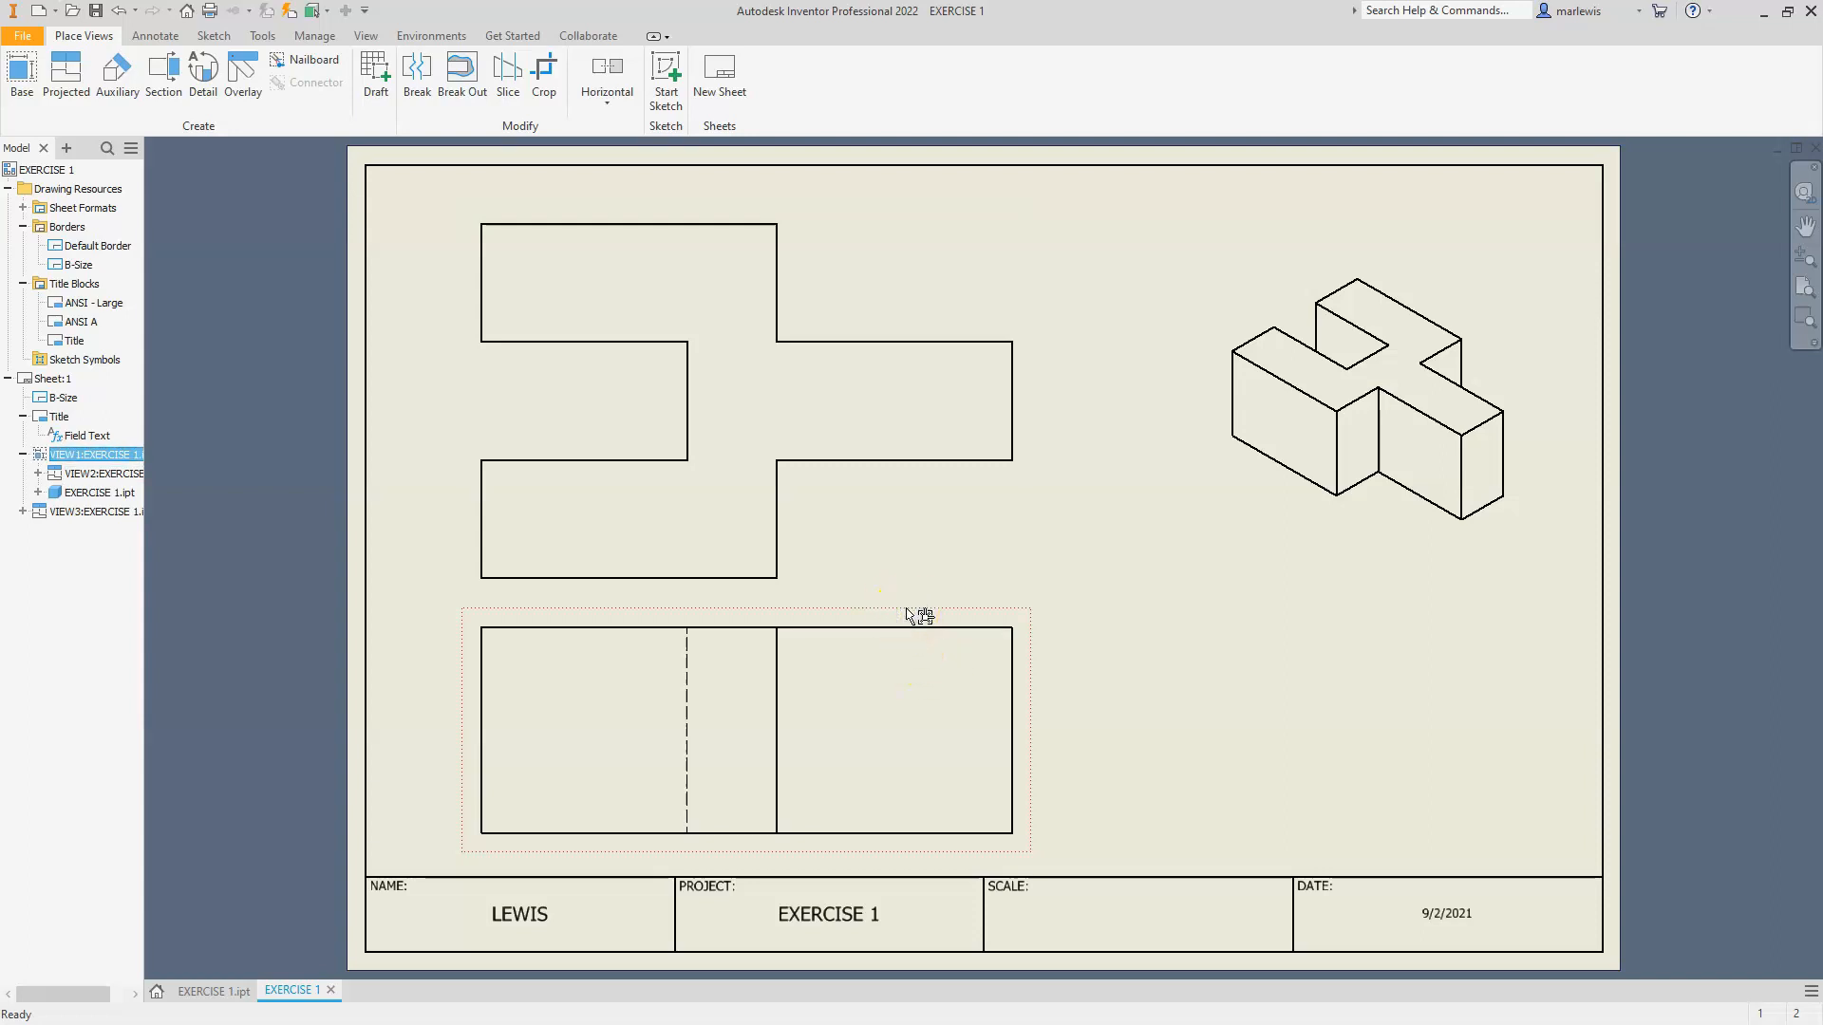
# Set the front base view's scale to 1.5 and move the view up closer to the top view
pyautogui.click(851, 657)
pyautogui.doubleClick(875, 662)
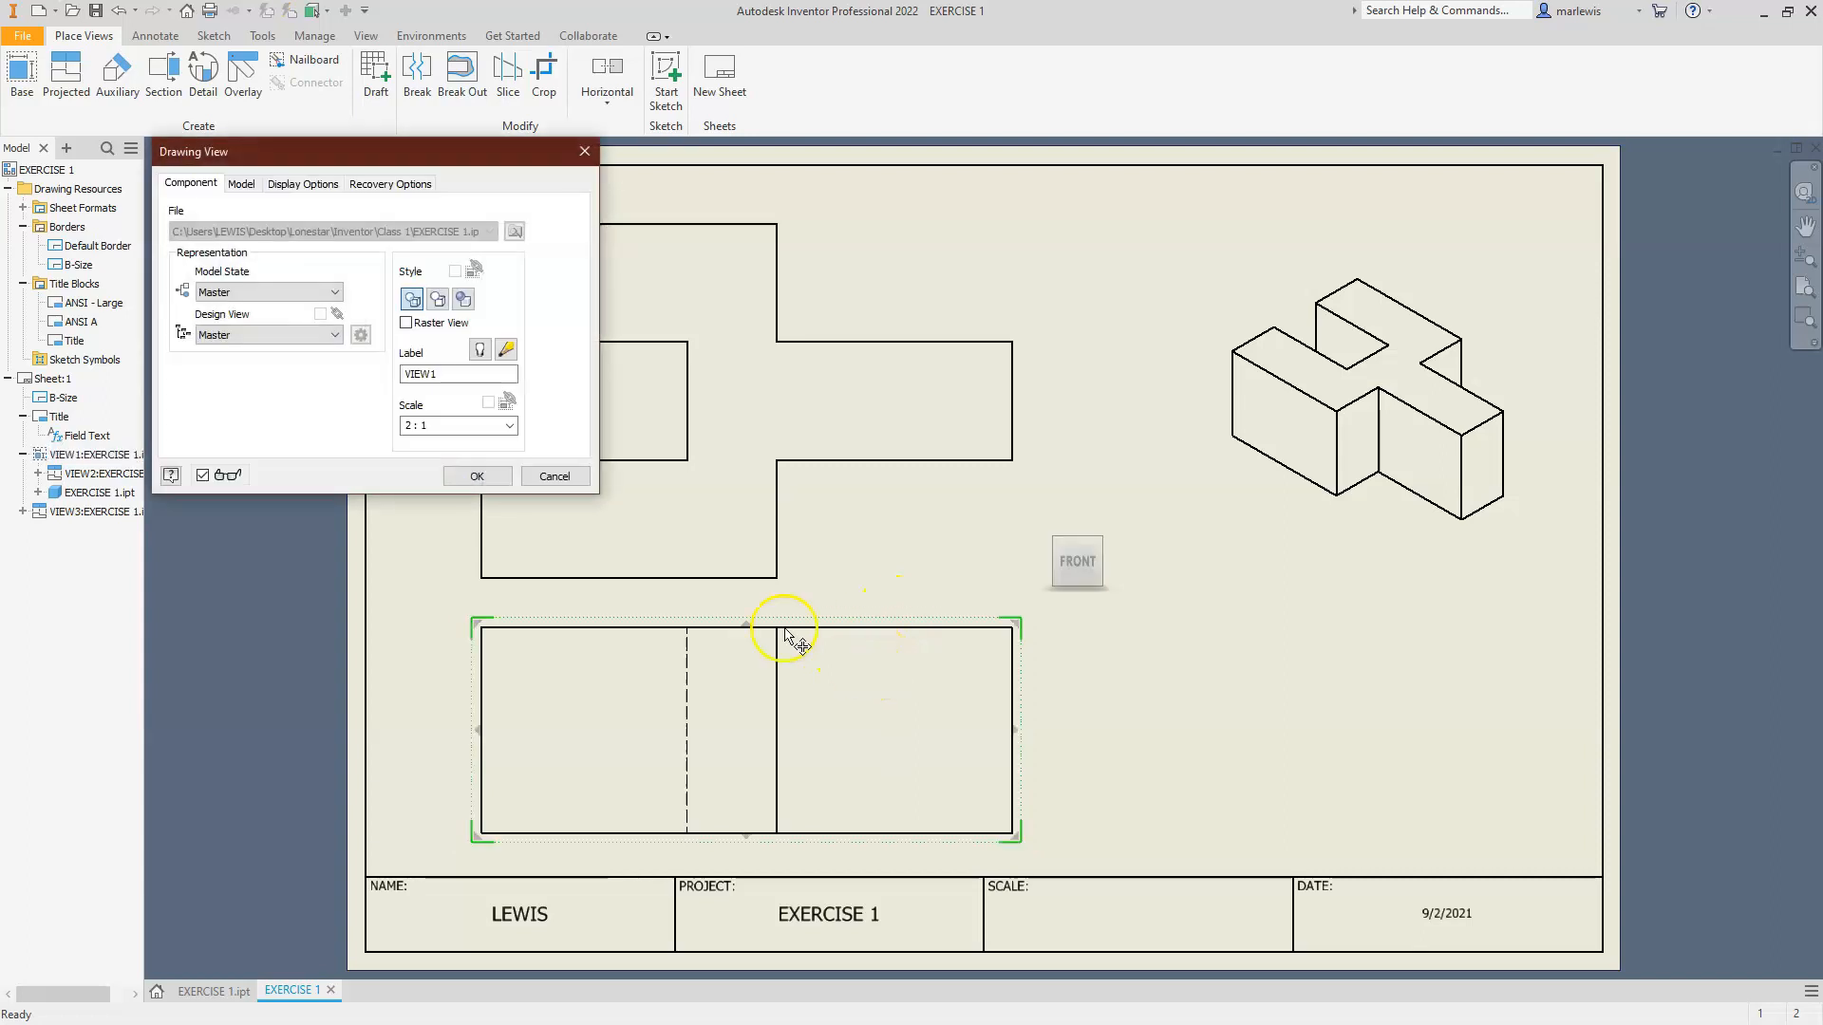
pyautogui.doubleClick(430, 426)
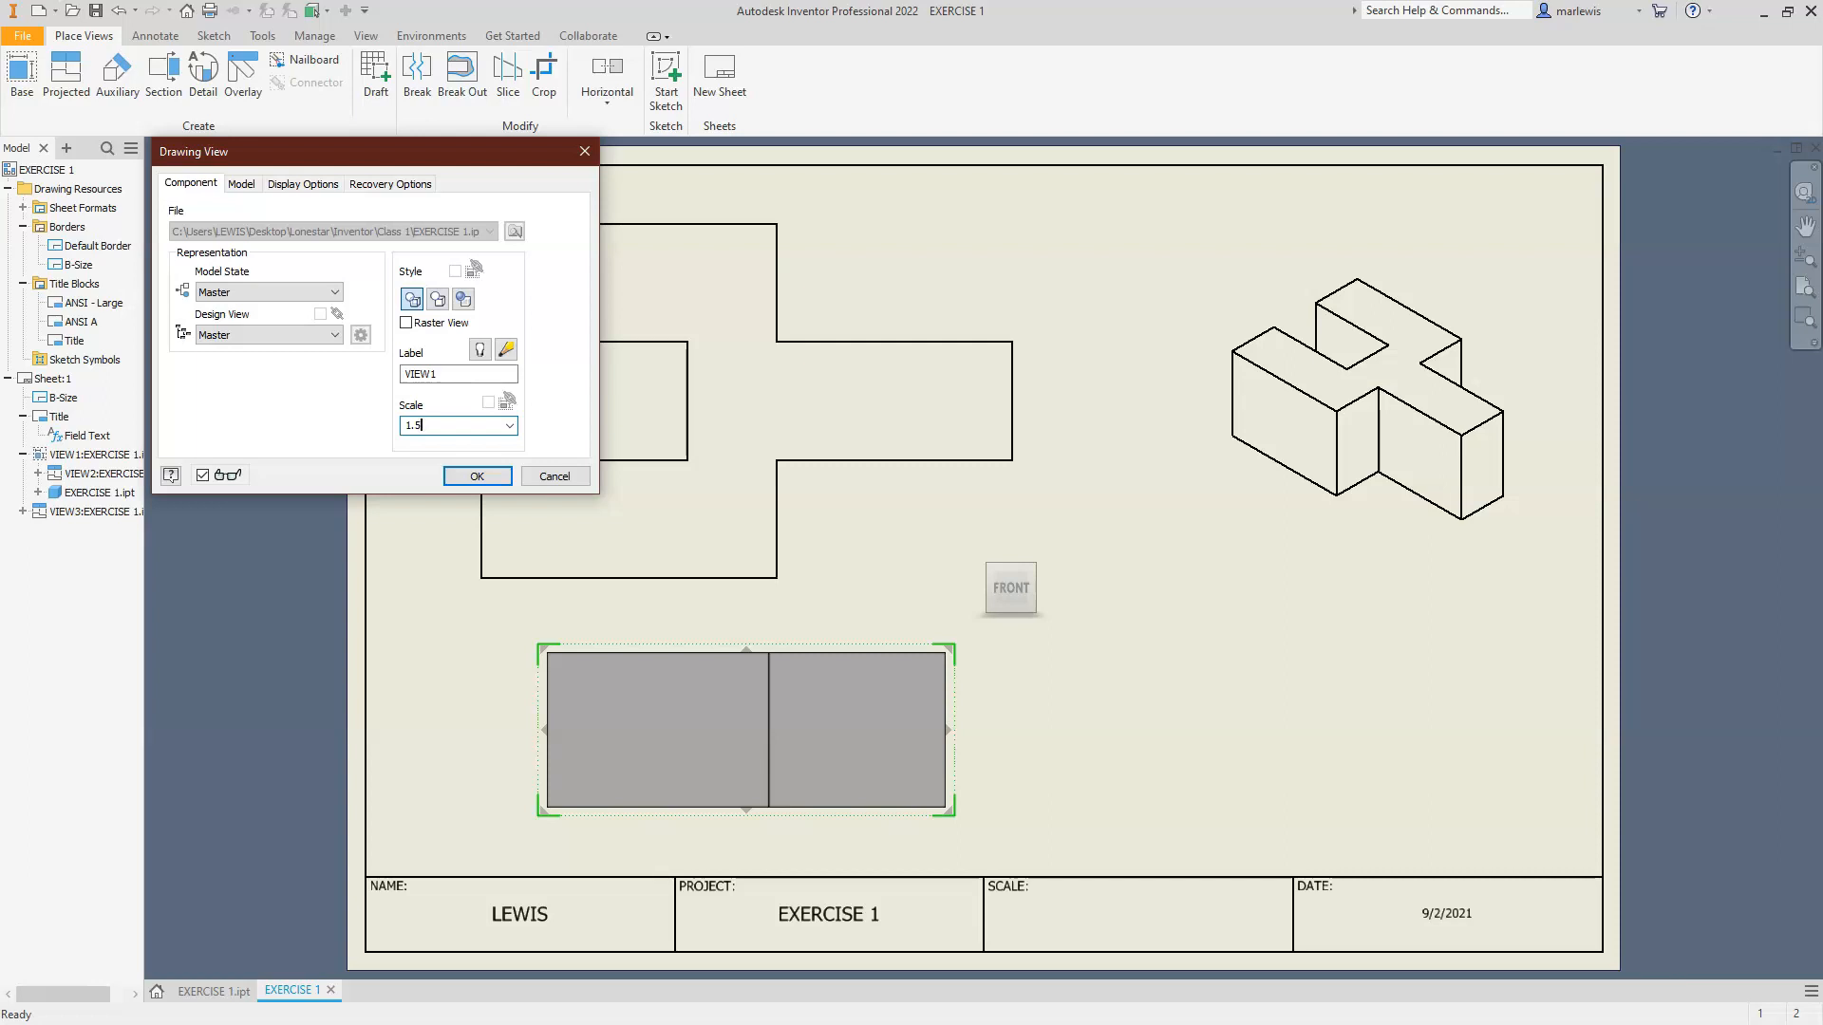
pyautogui.click(472, 477)
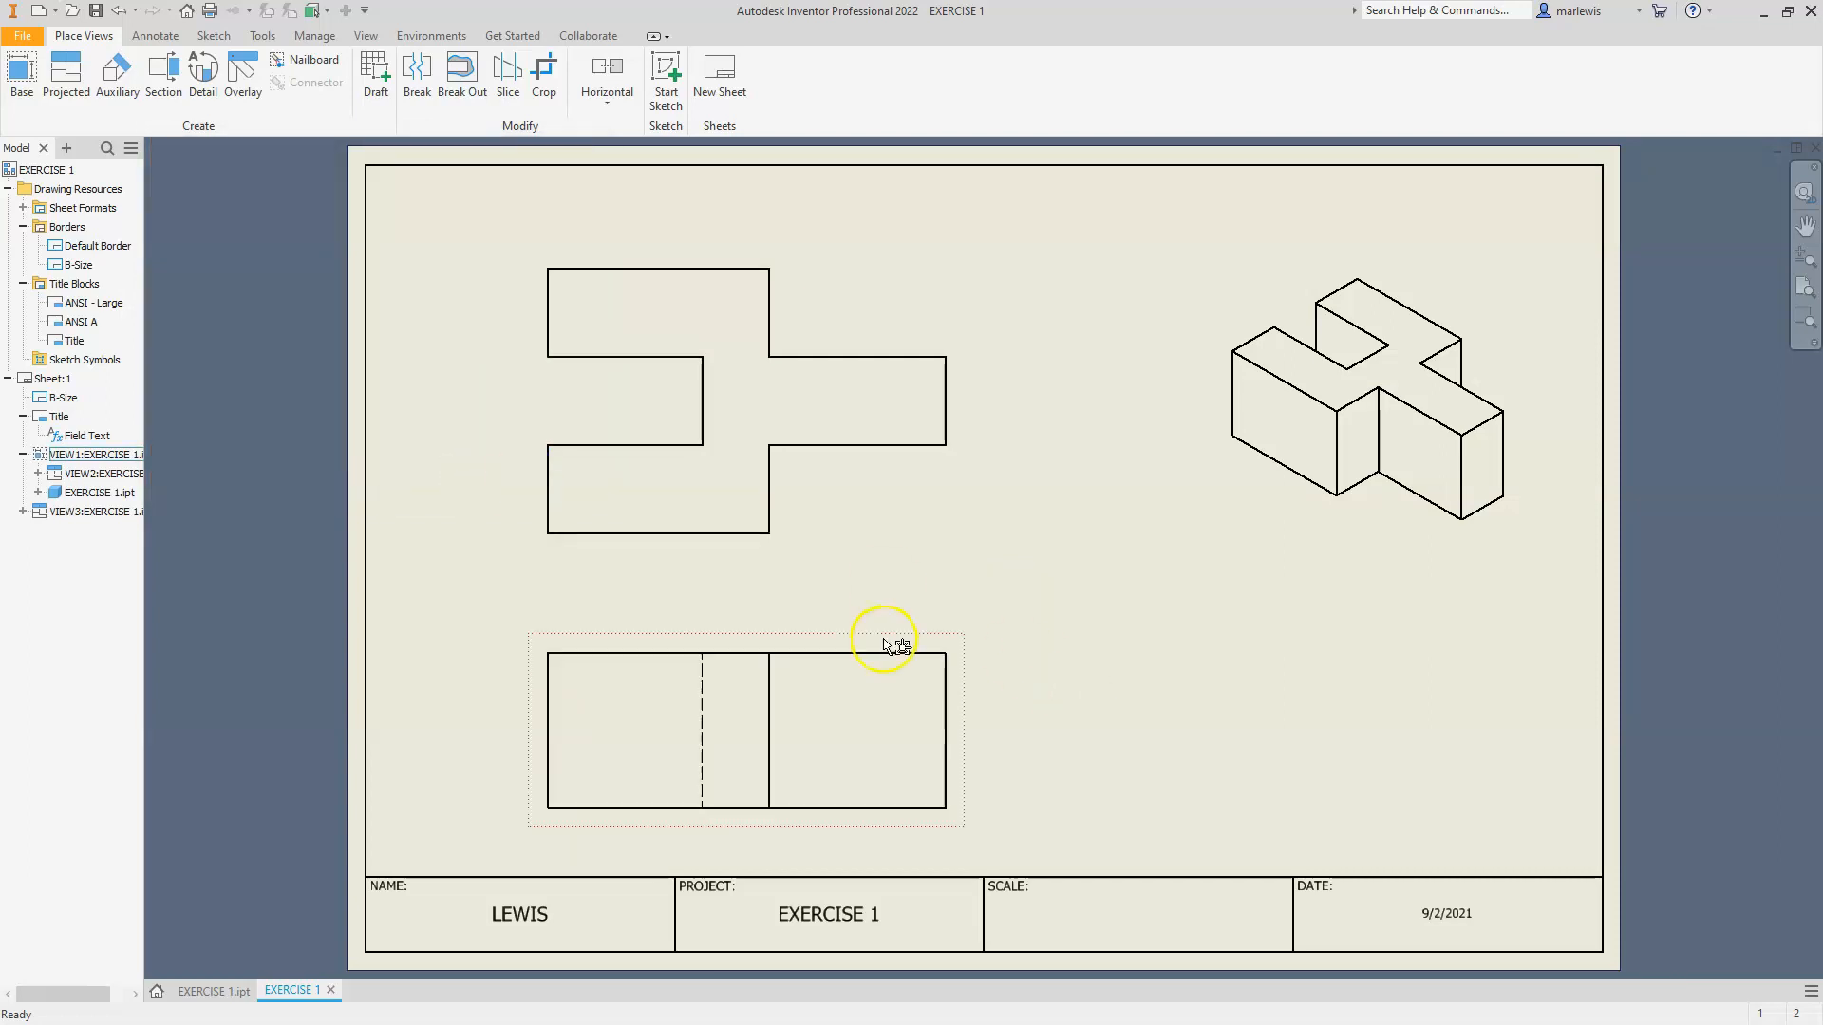
pyautogui.moveTo(867, 636)
pyautogui.mouseDown()
pyautogui.moveTo(868, 583)
pyautogui.moveTo(879, 598)
pyautogui.mouseUp()
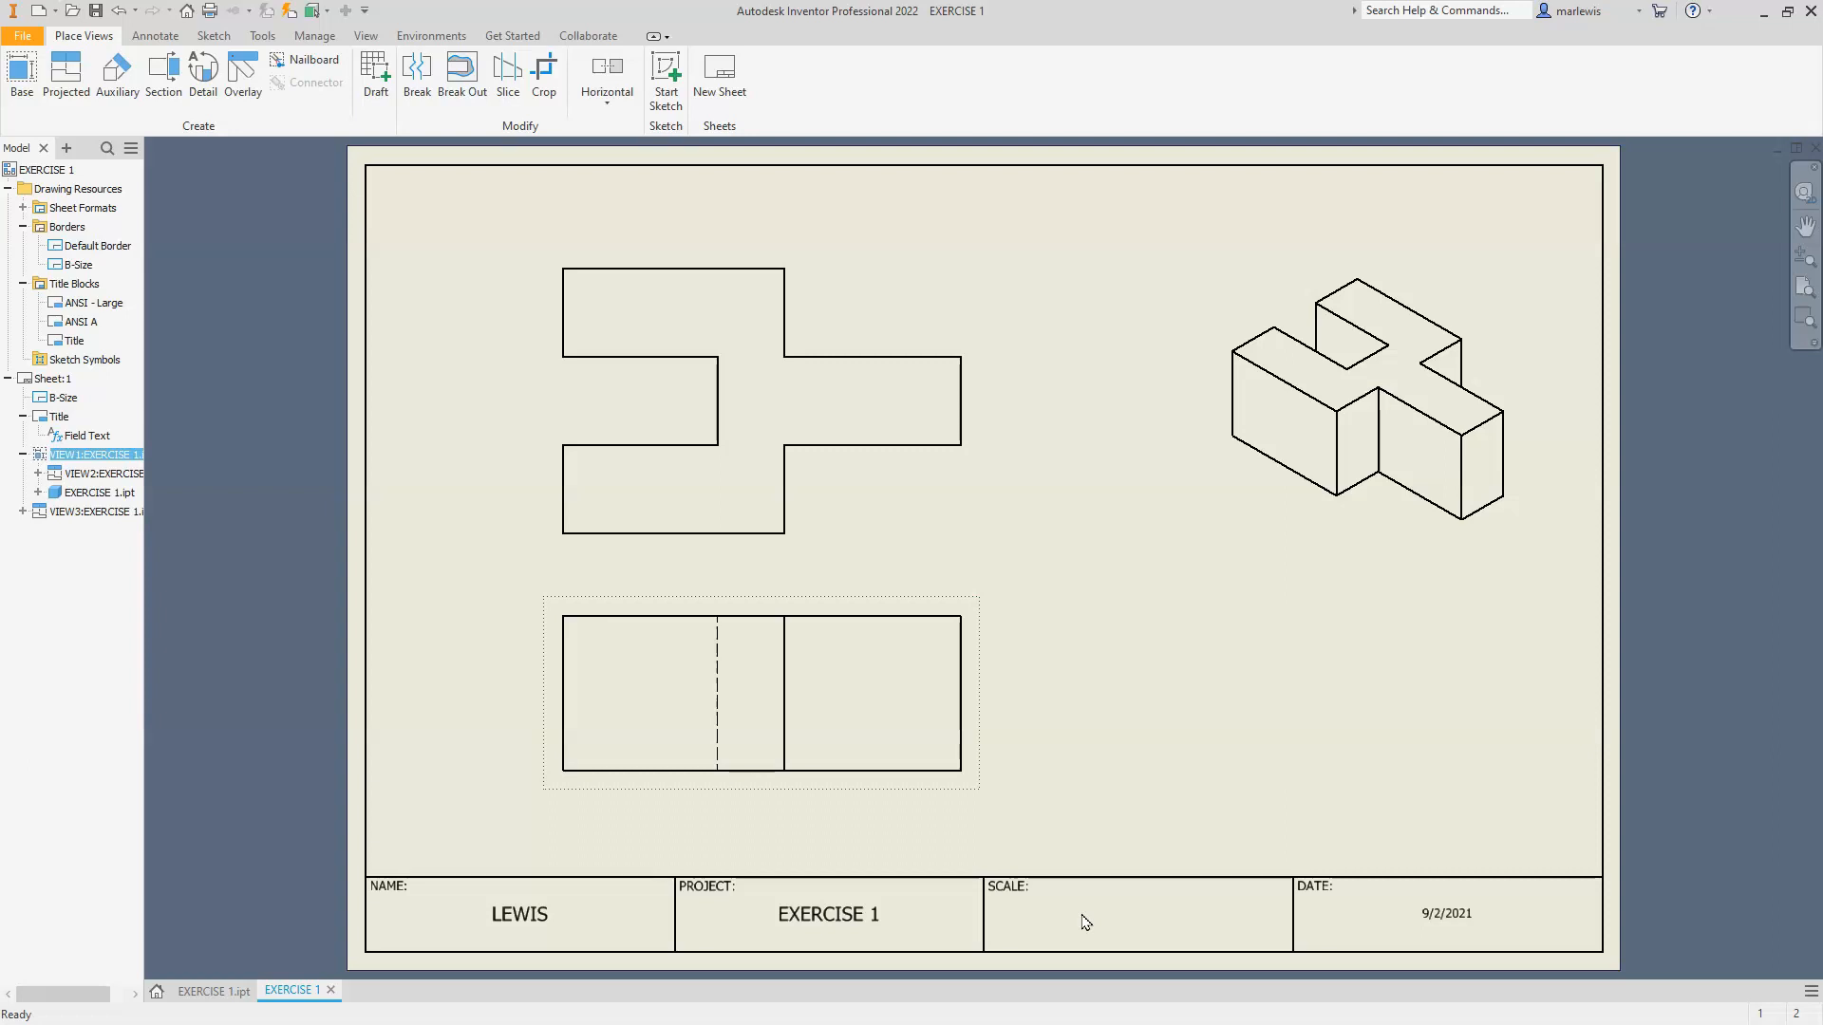
# Fill in the title block's scale property field with 1 1/2 = 1
pyautogui.click(1055, 848)
pyautogui.click(84, 438)
pyautogui.doubleClick(84, 438)
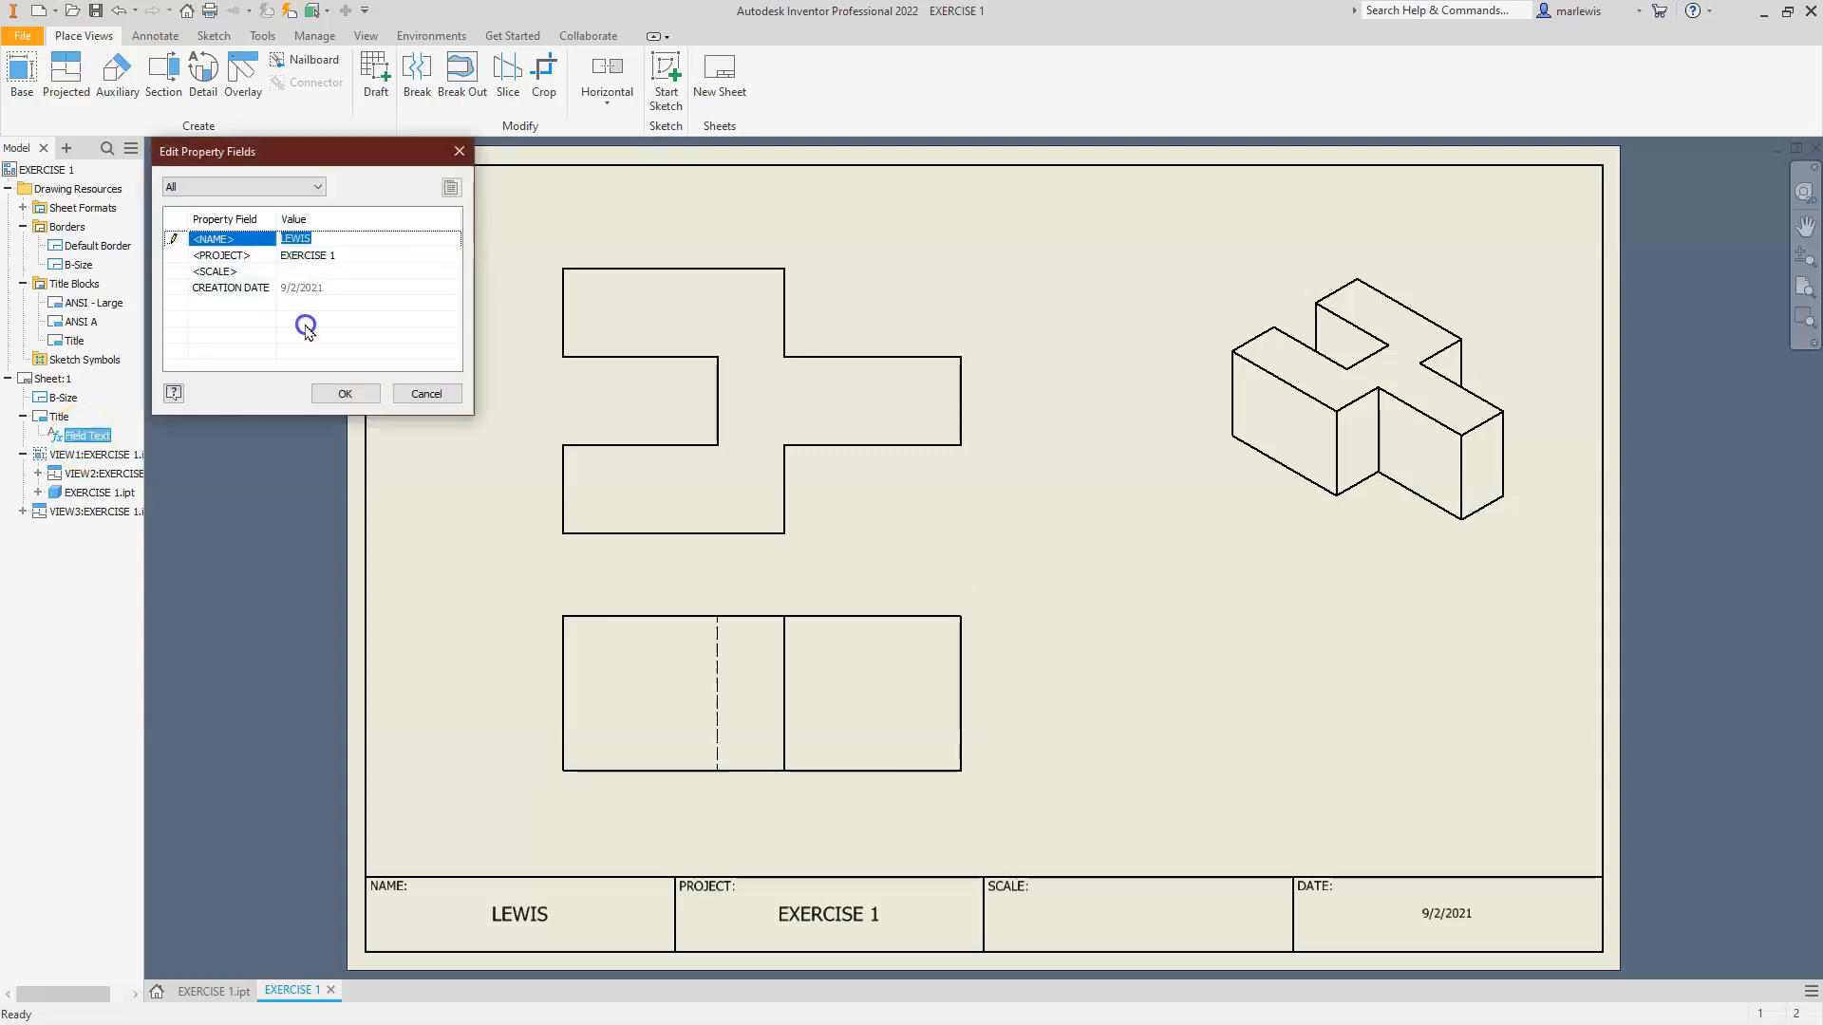
pyautogui.click(256, 273)
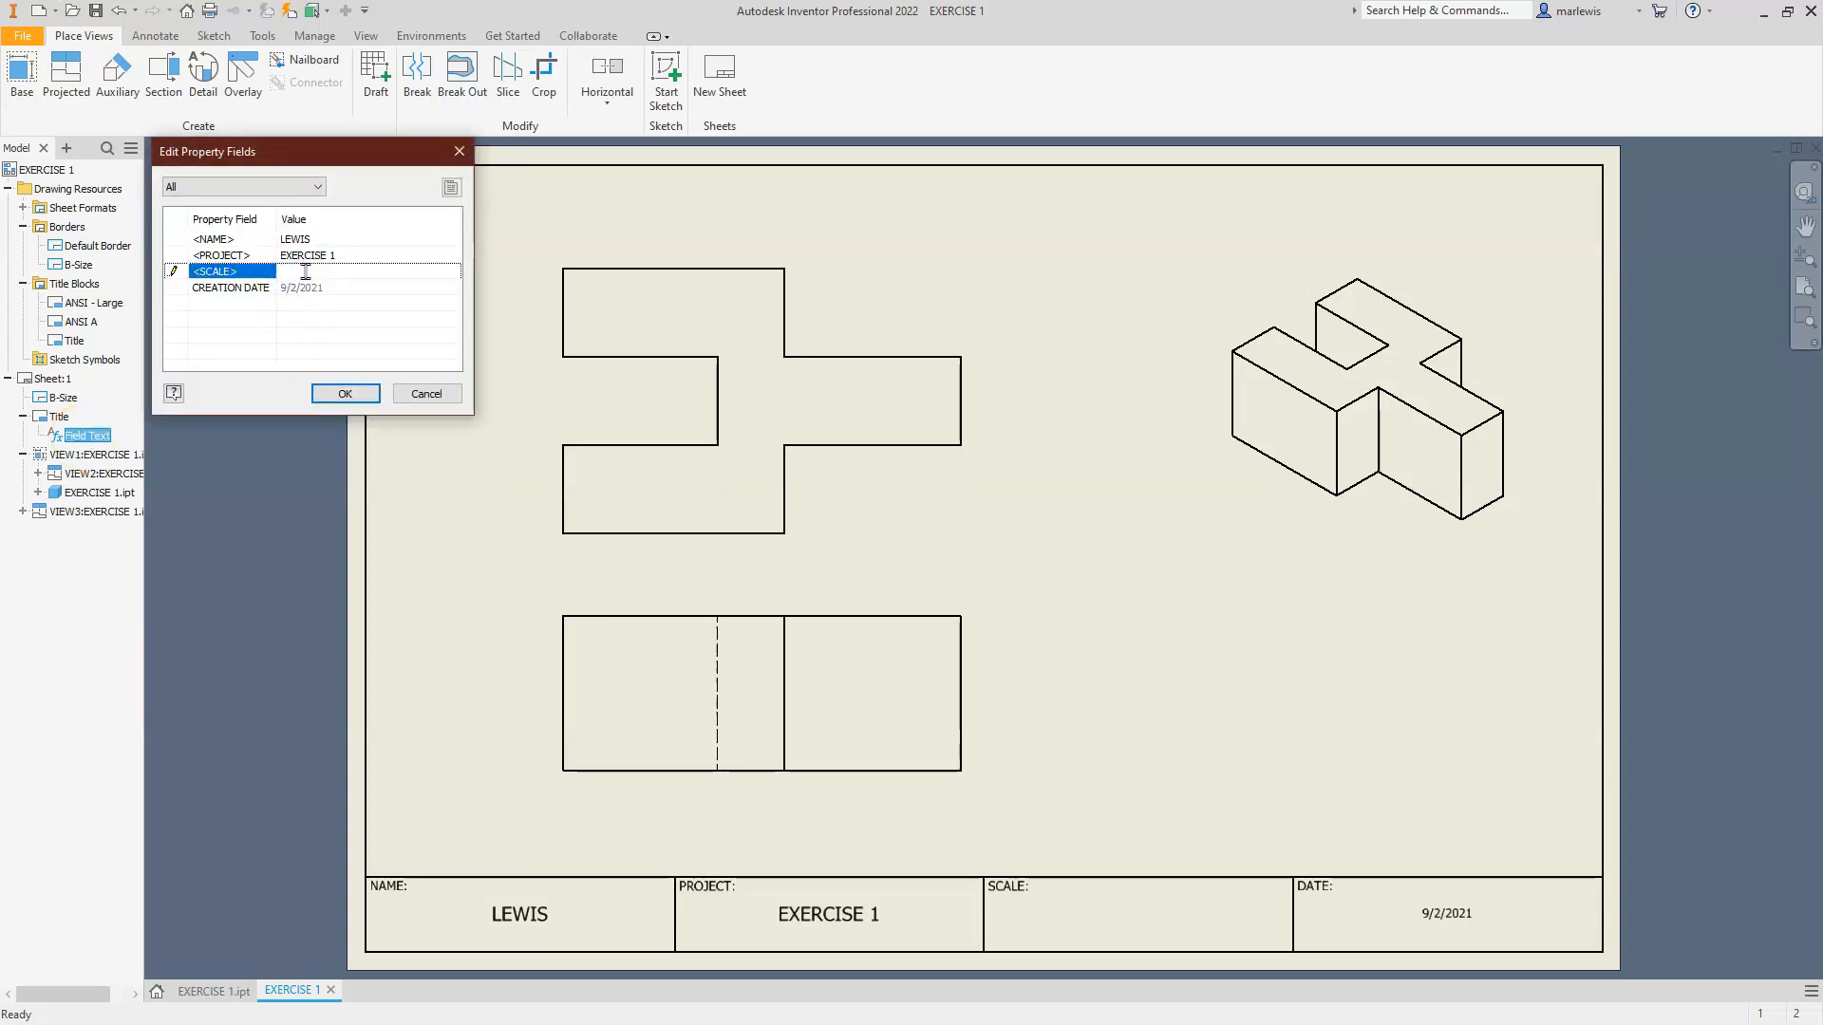
pyautogui.write('1 1')
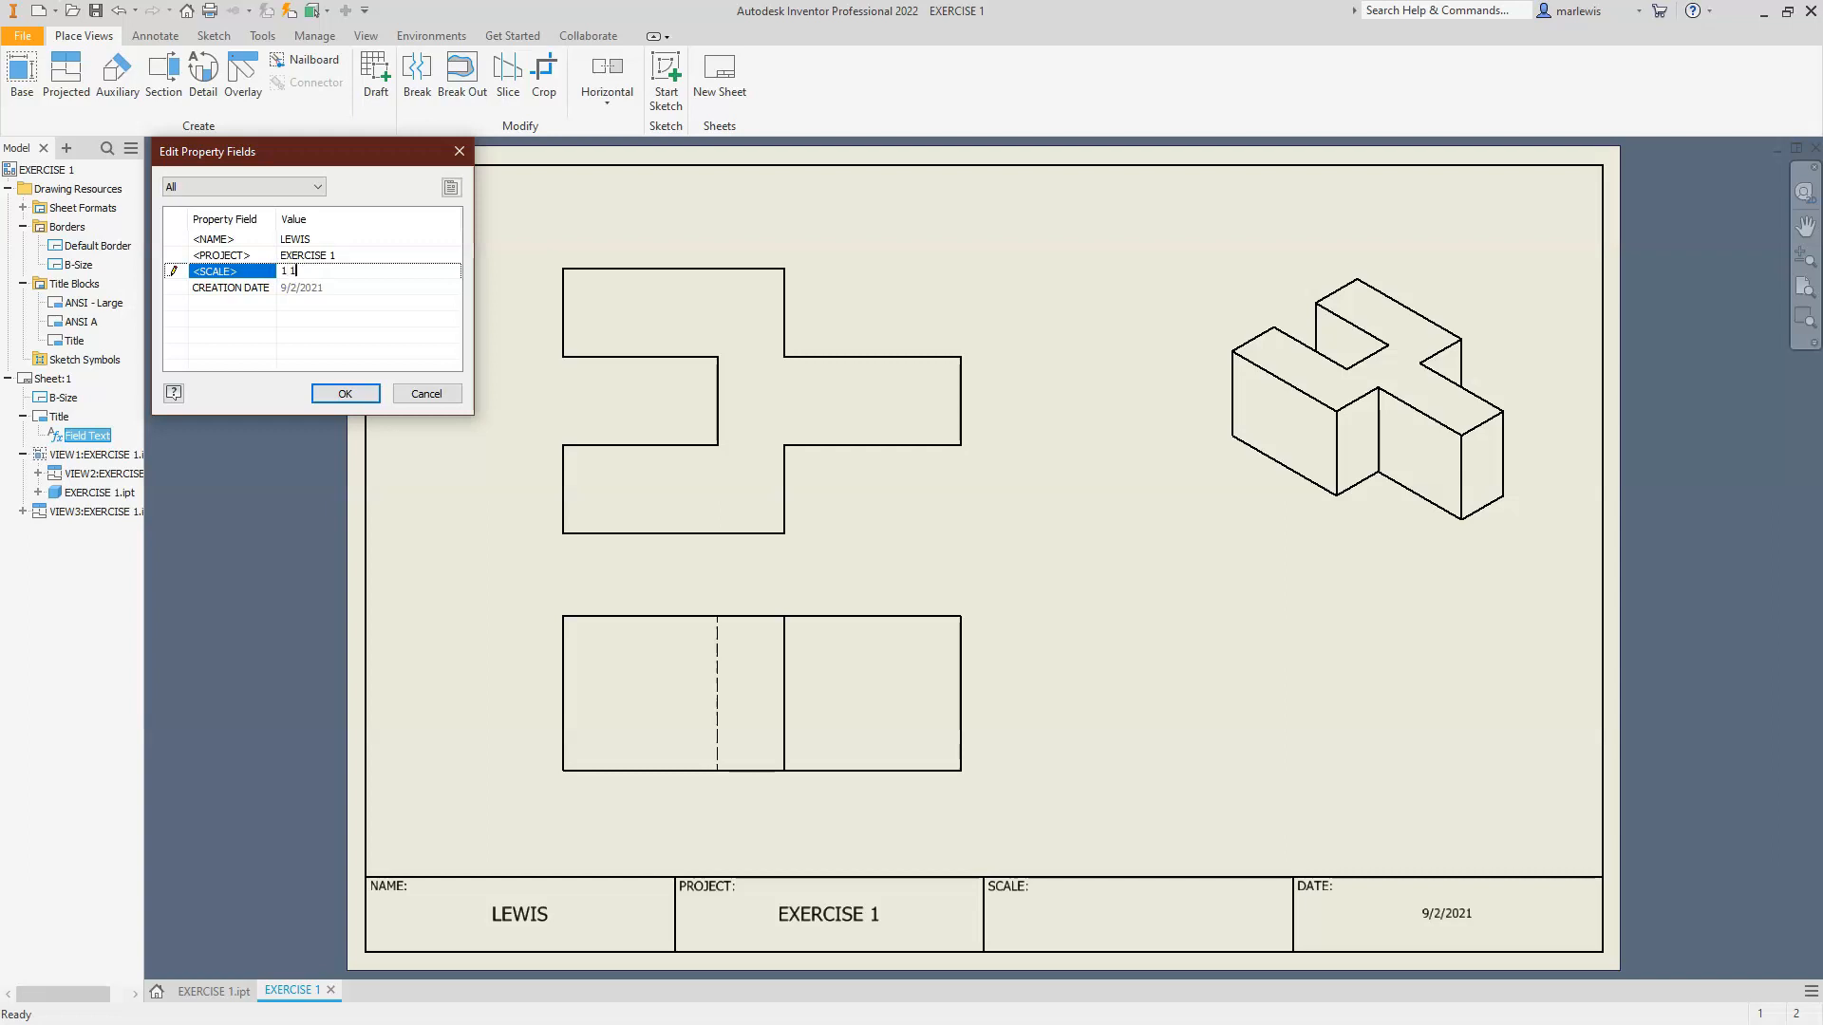
pyautogui.write('/2 = 1')
pyautogui.click(345, 393)
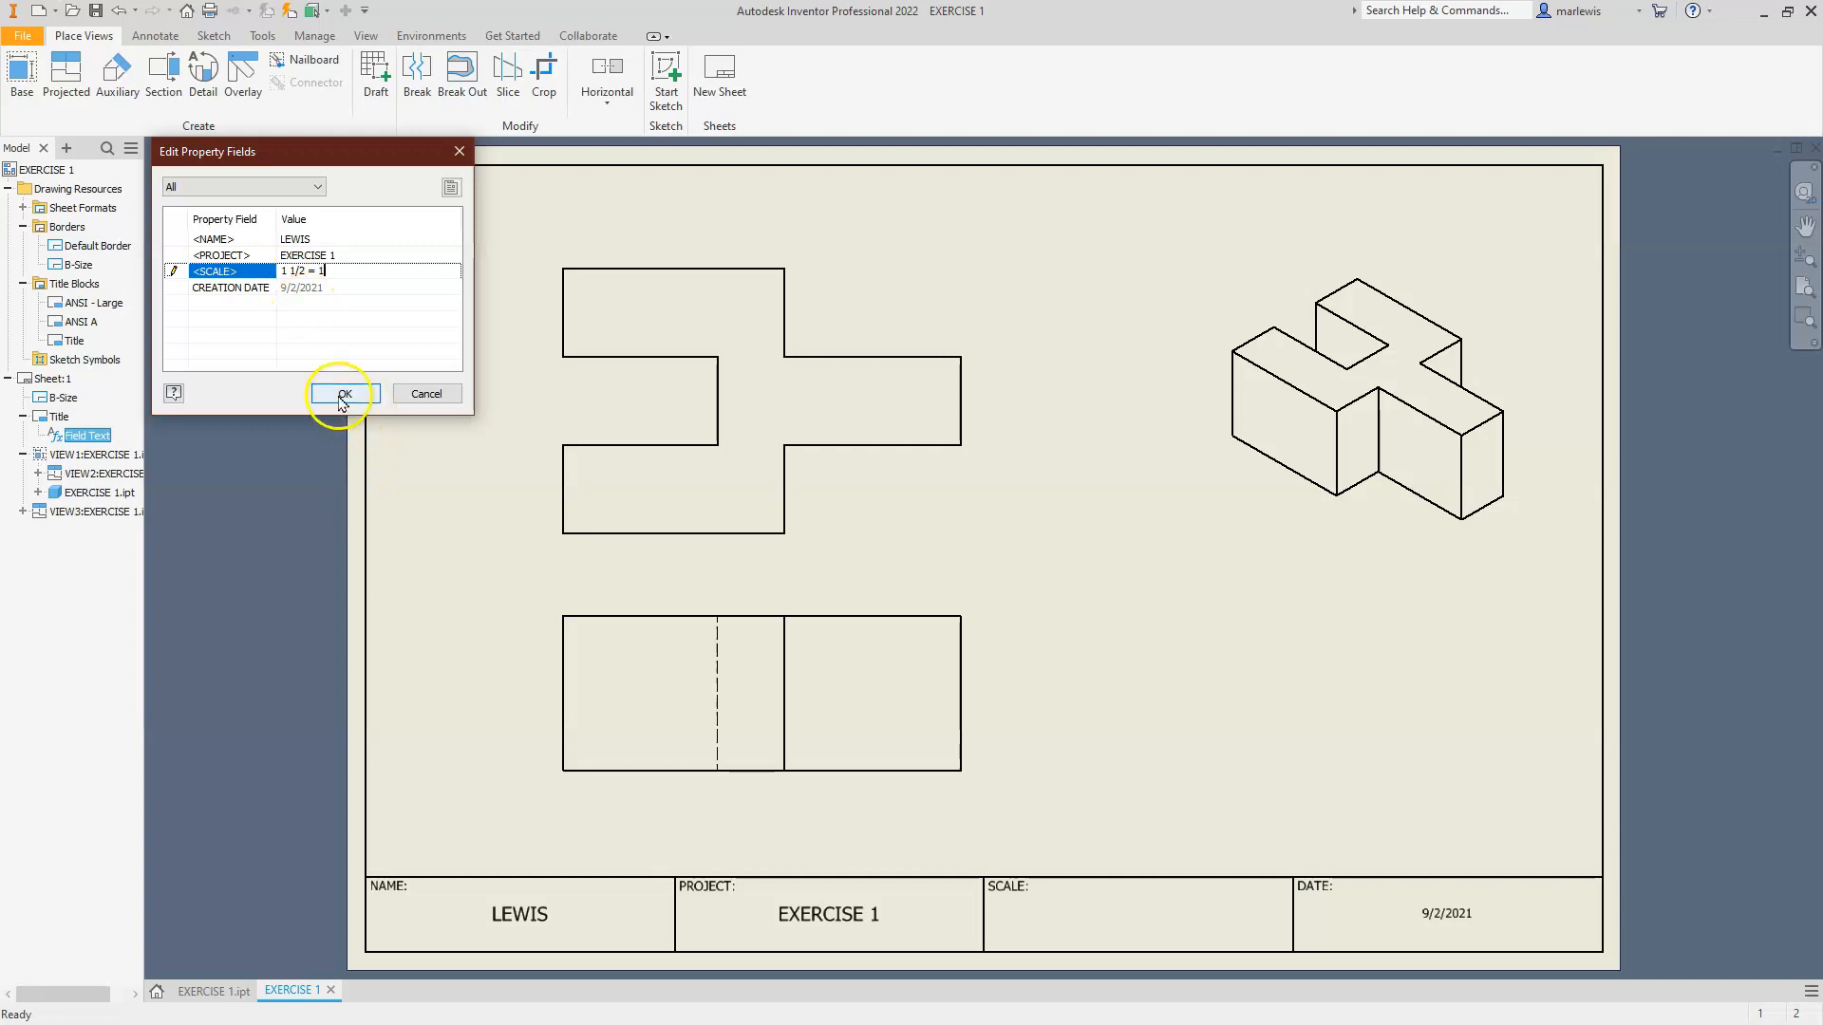
pyautogui.click(424, 504)
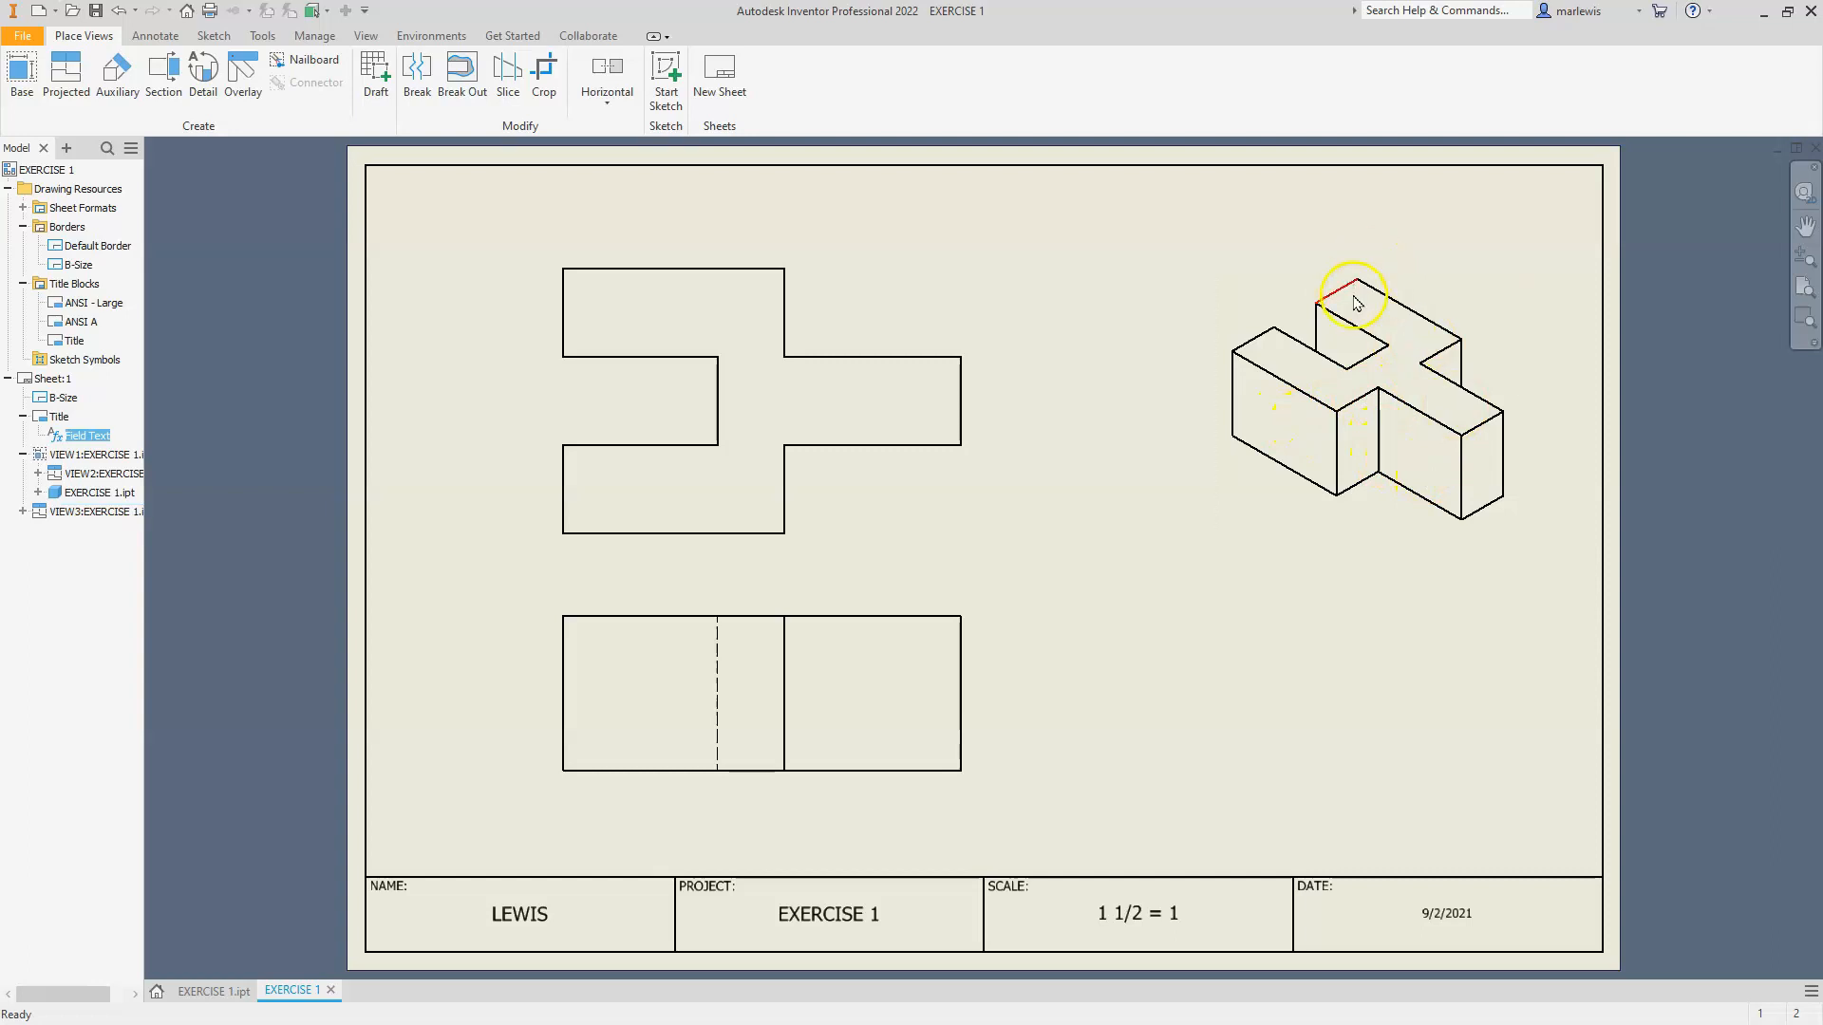
# Give the isometric view a shaded display style, keeping its scale at 1:1
pyautogui.click(1297, 547)
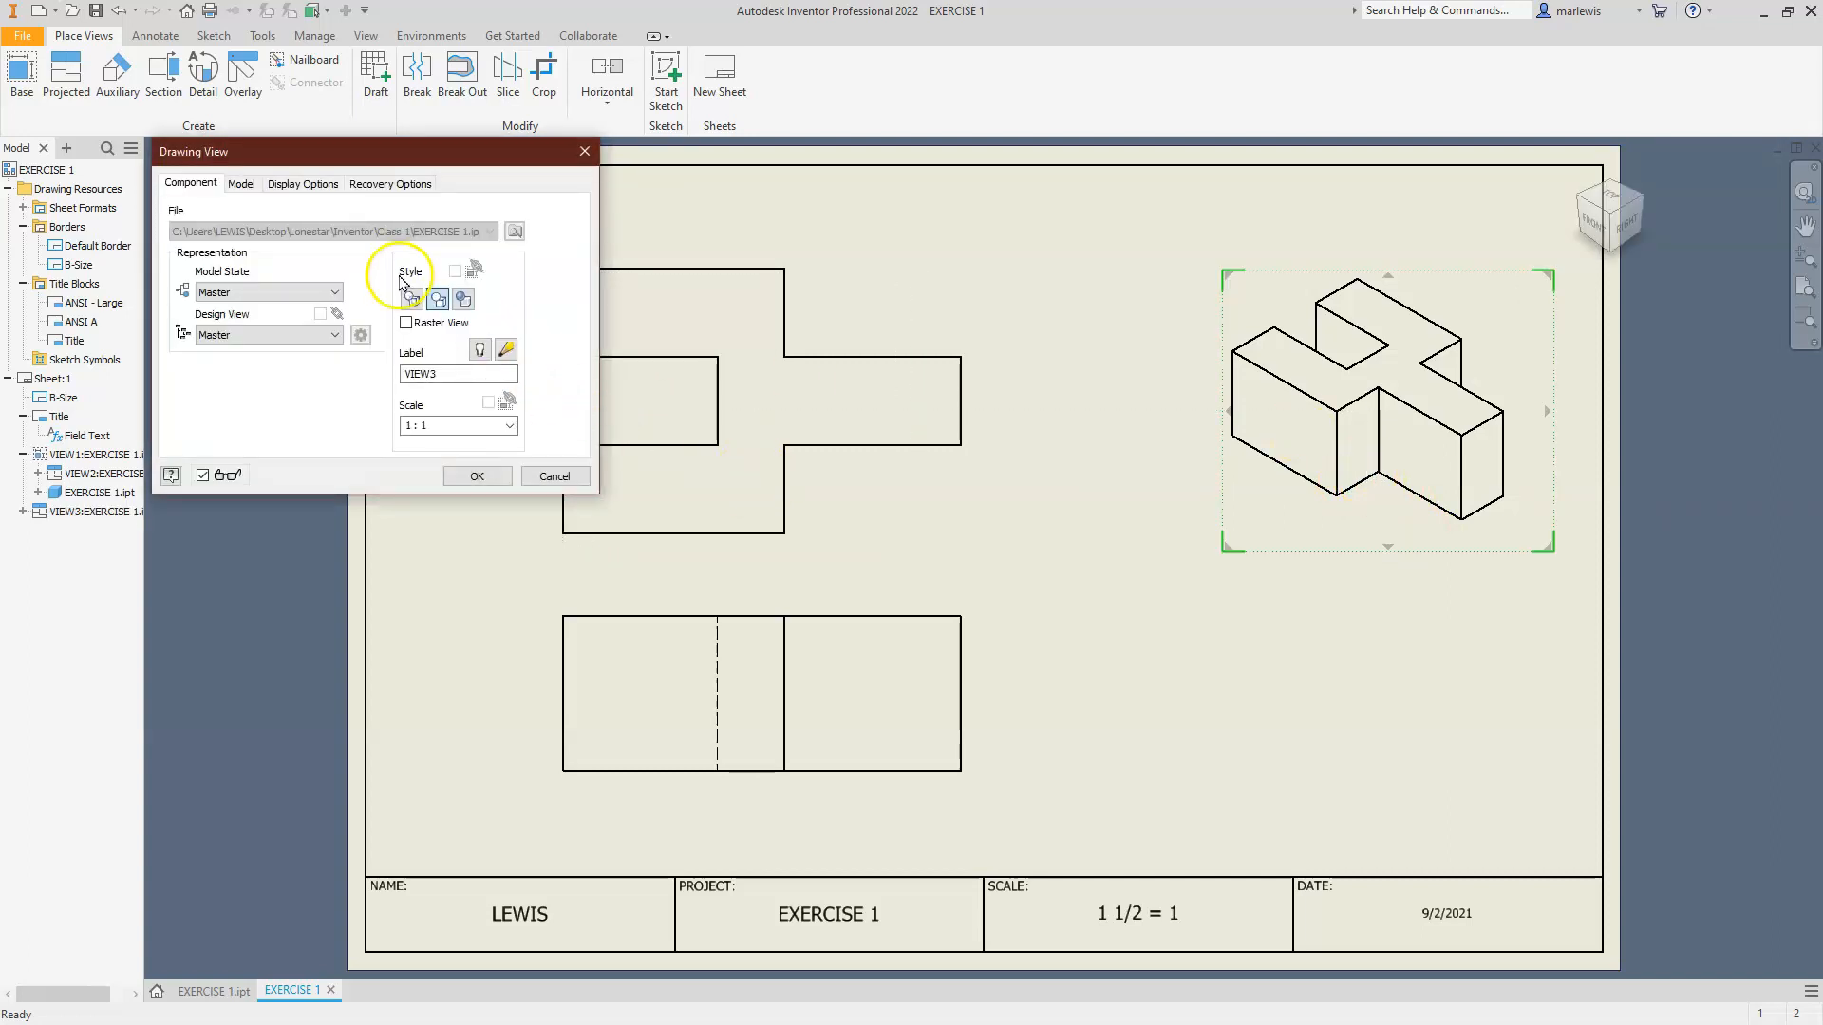
pyautogui.click(463, 302)
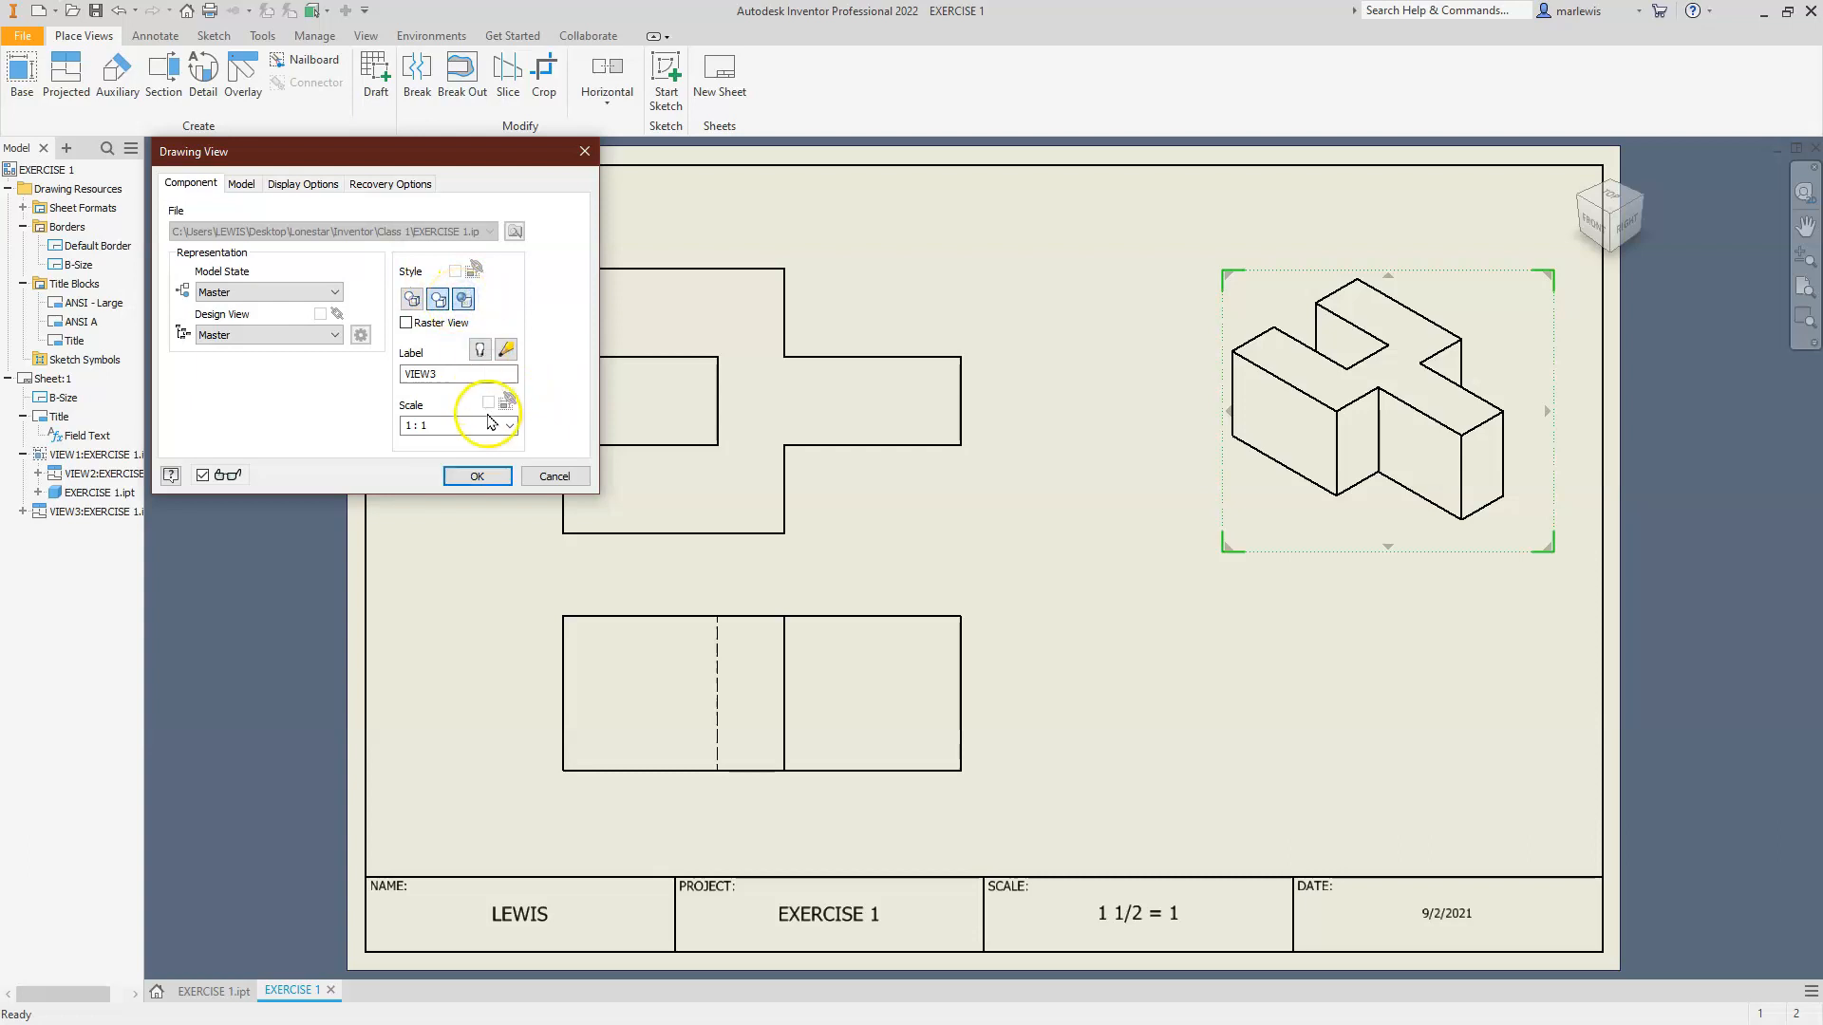
pyautogui.click(477, 475)
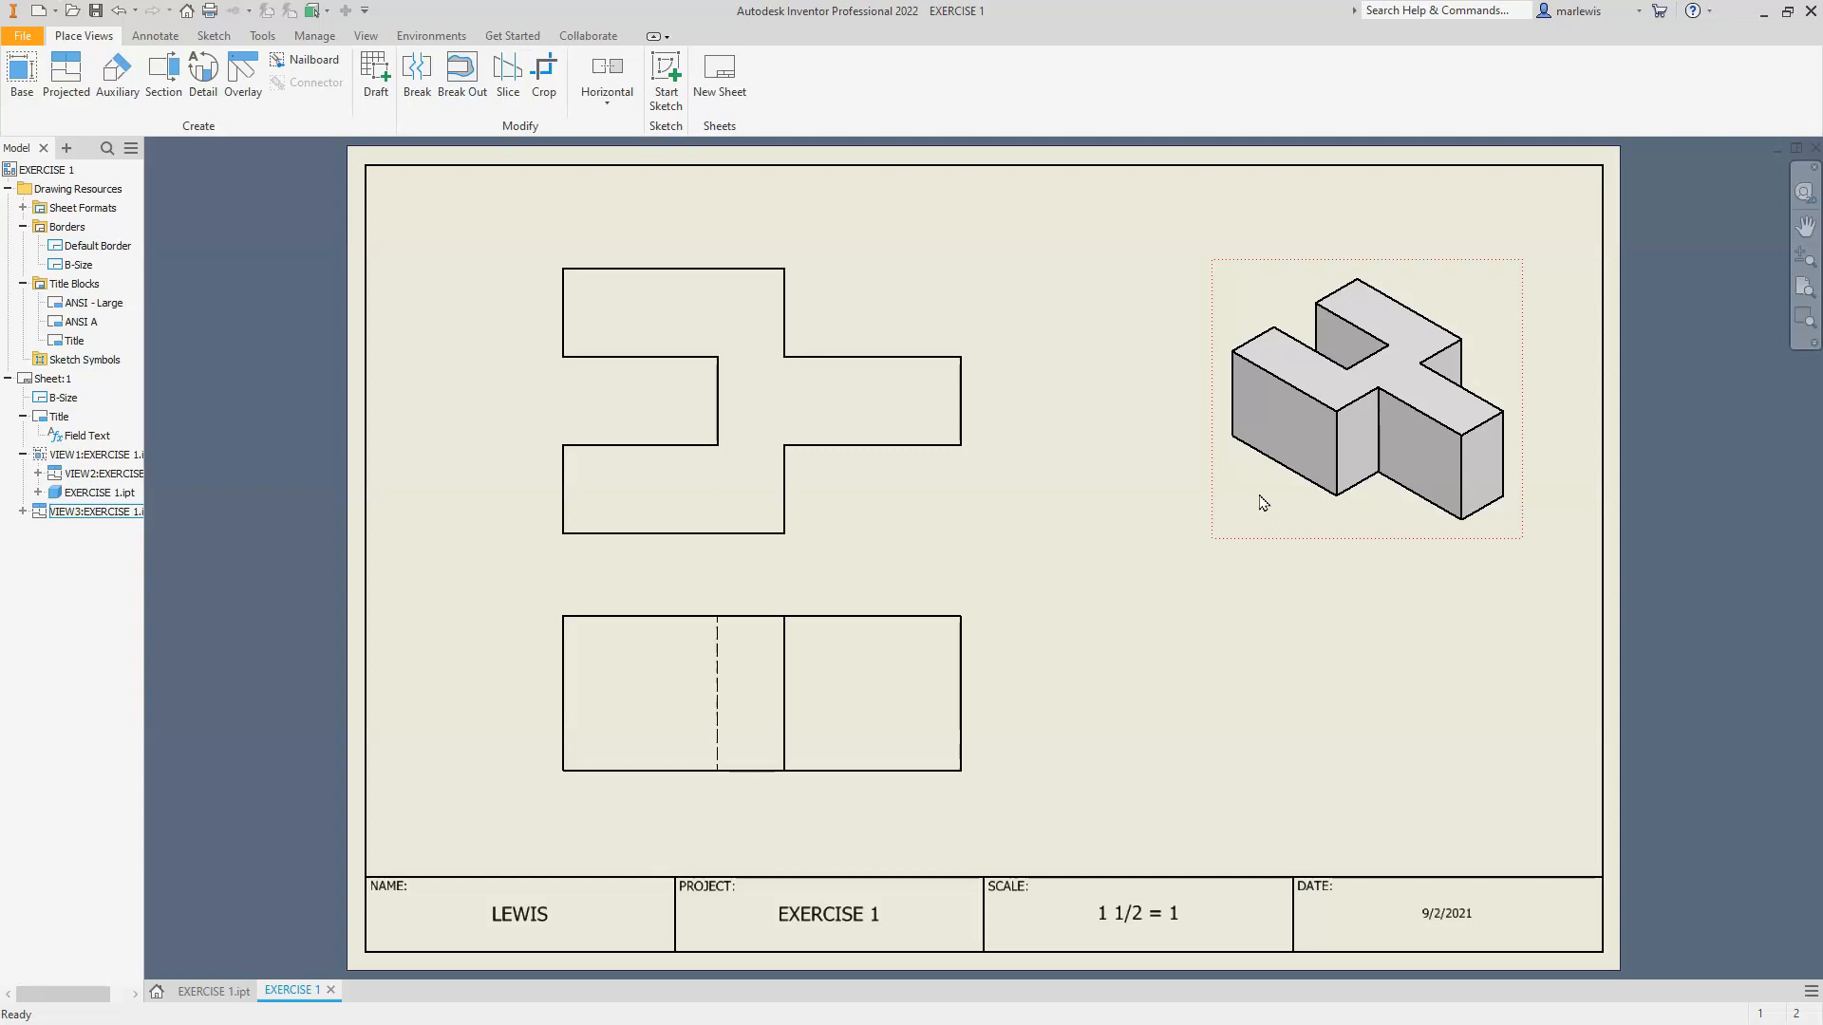
# Dimension the front view's height beside its right edge in the Default - mm [in] (ANSI) style, turning off editing of dimensions when created
pyautogui.click(158, 38)
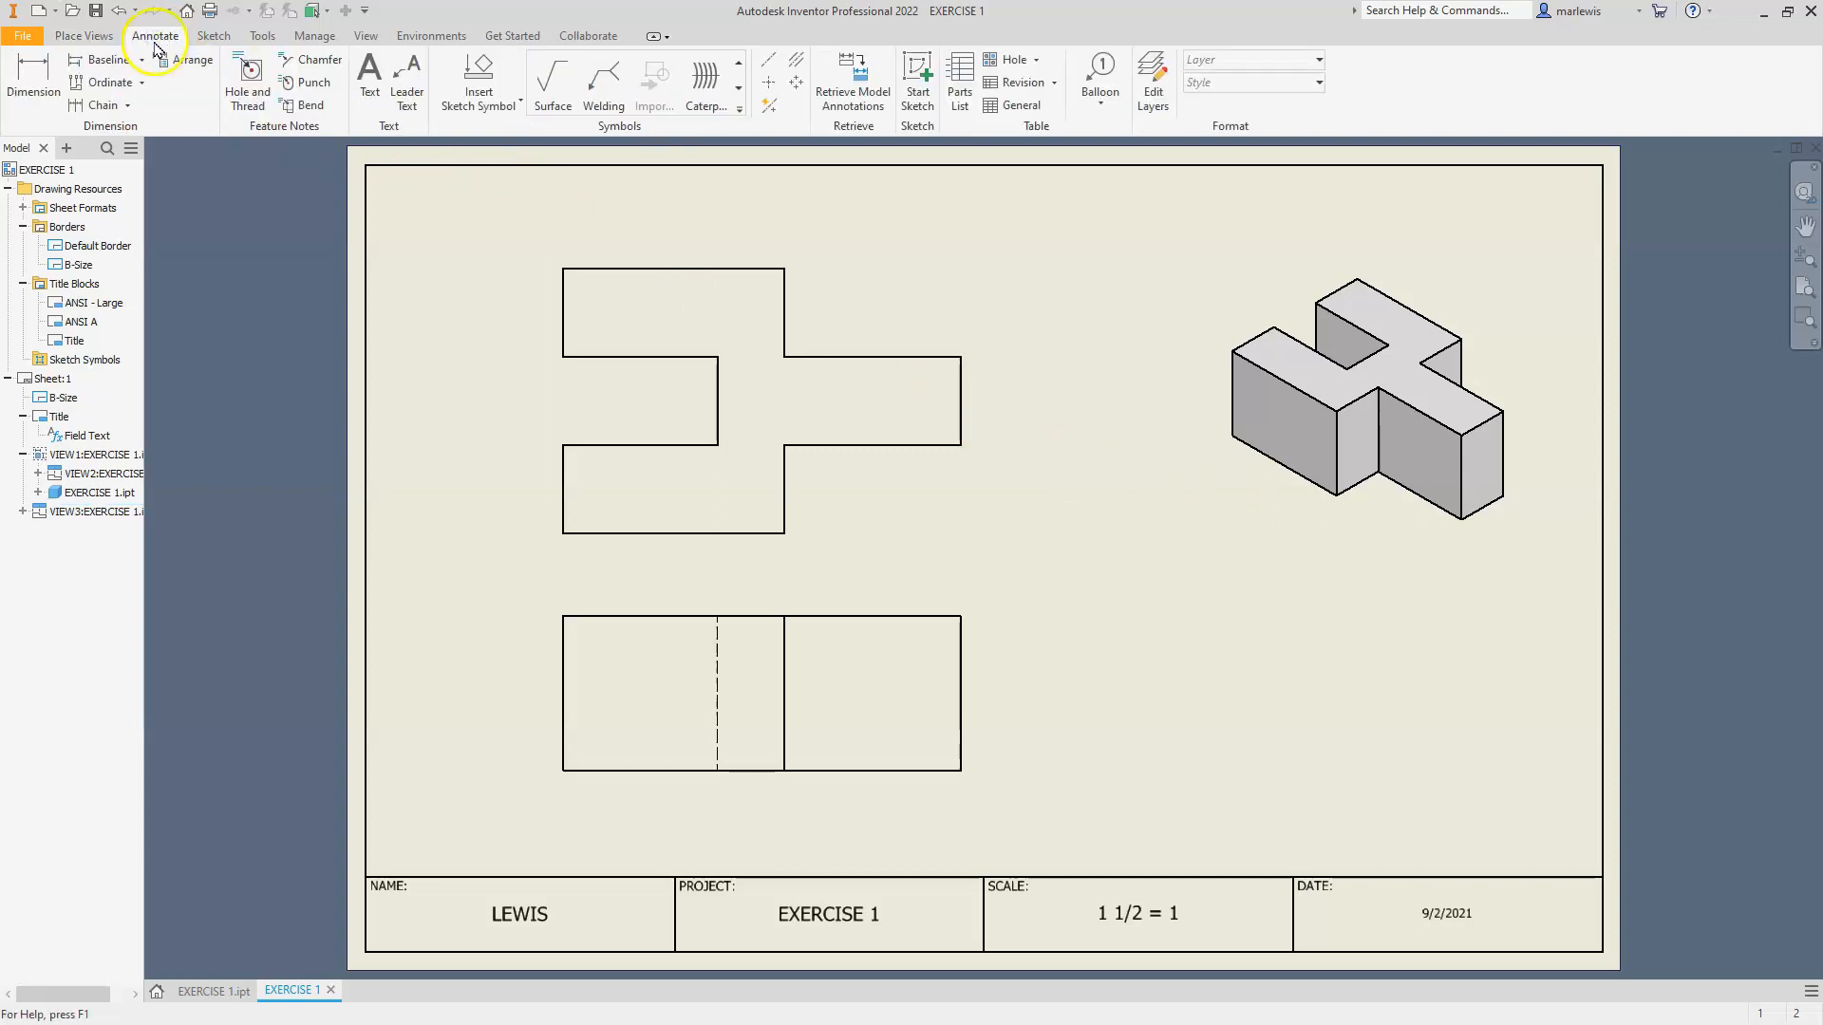
pyautogui.click(29, 76)
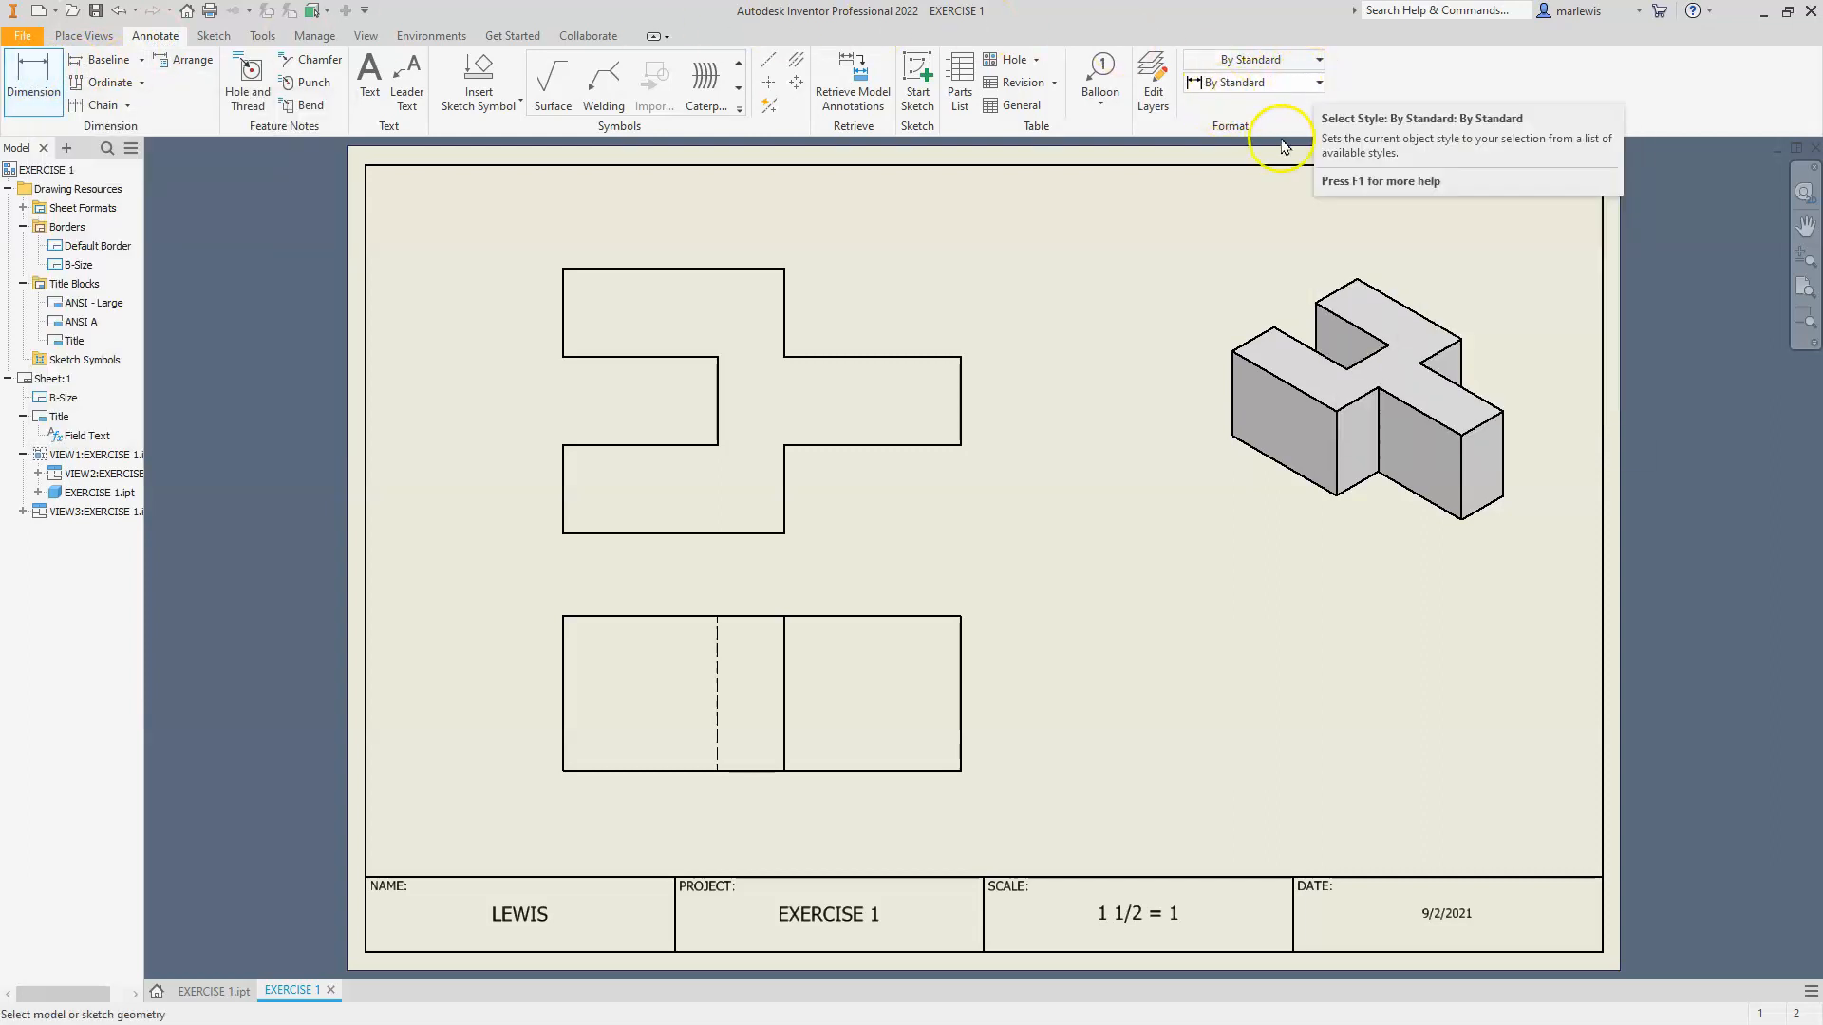
pyautogui.click(1320, 84)
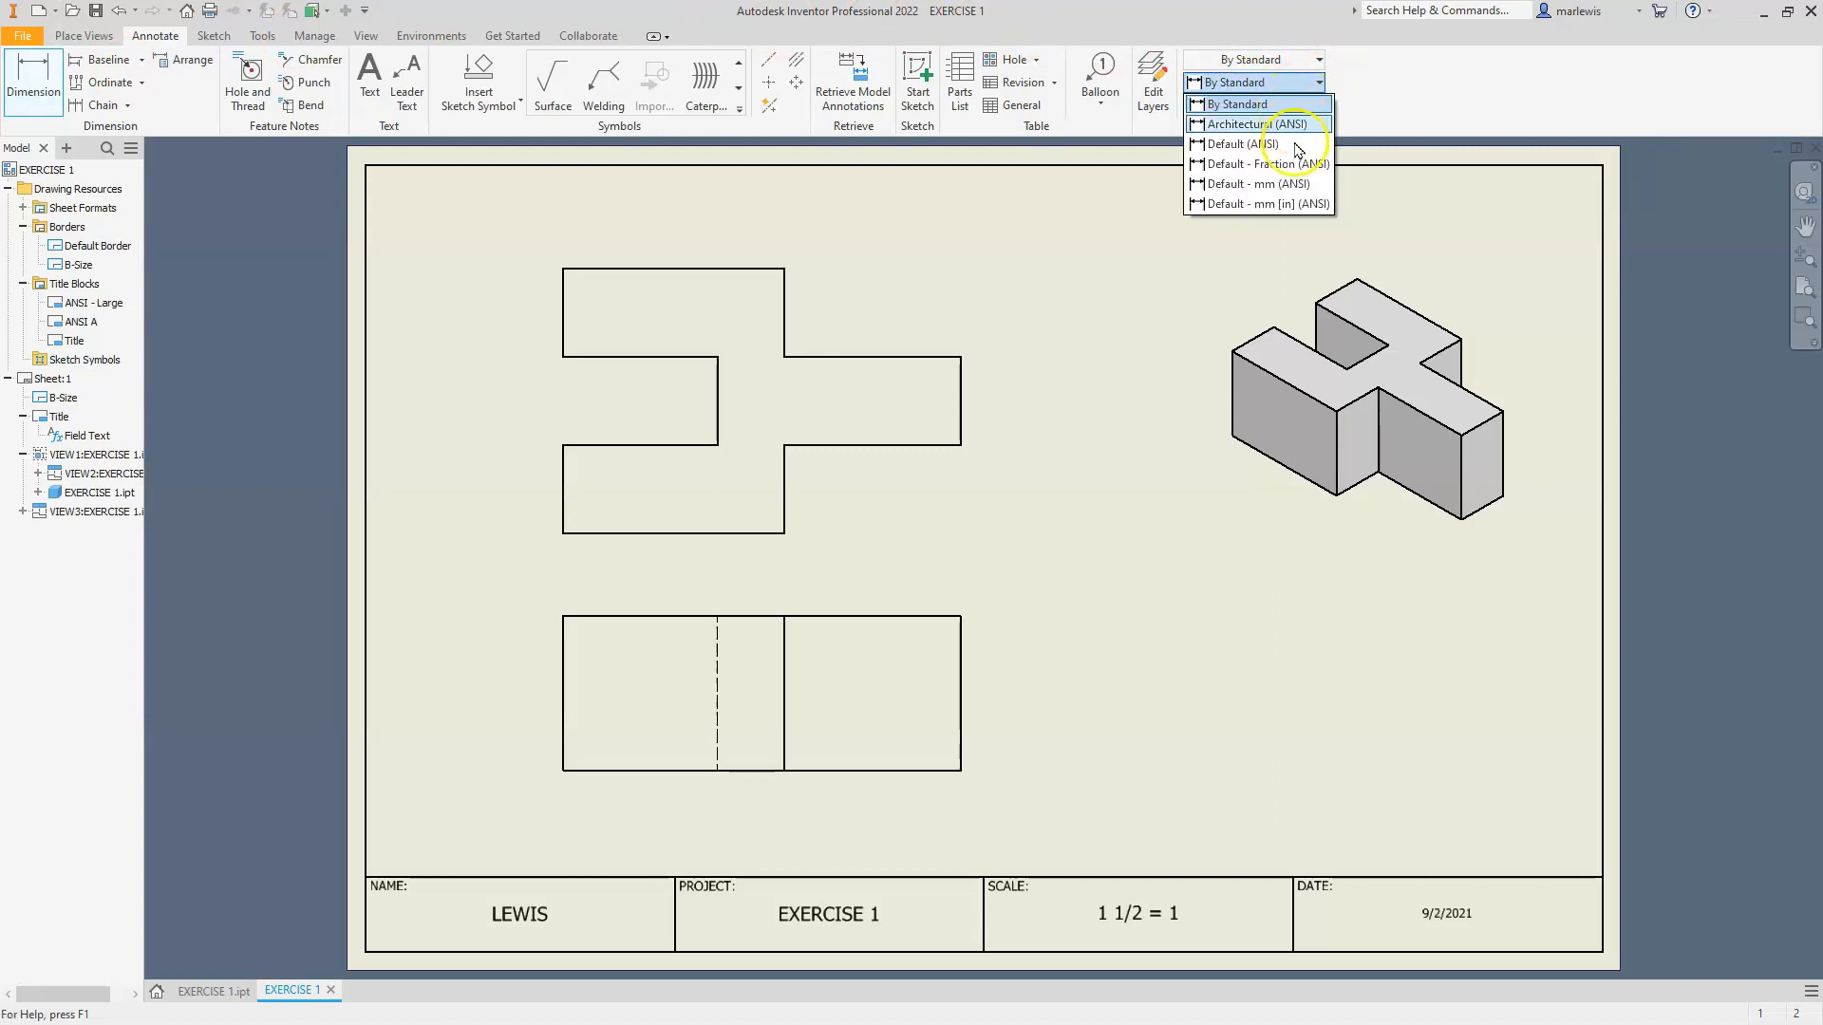
pyautogui.click(1270, 204)
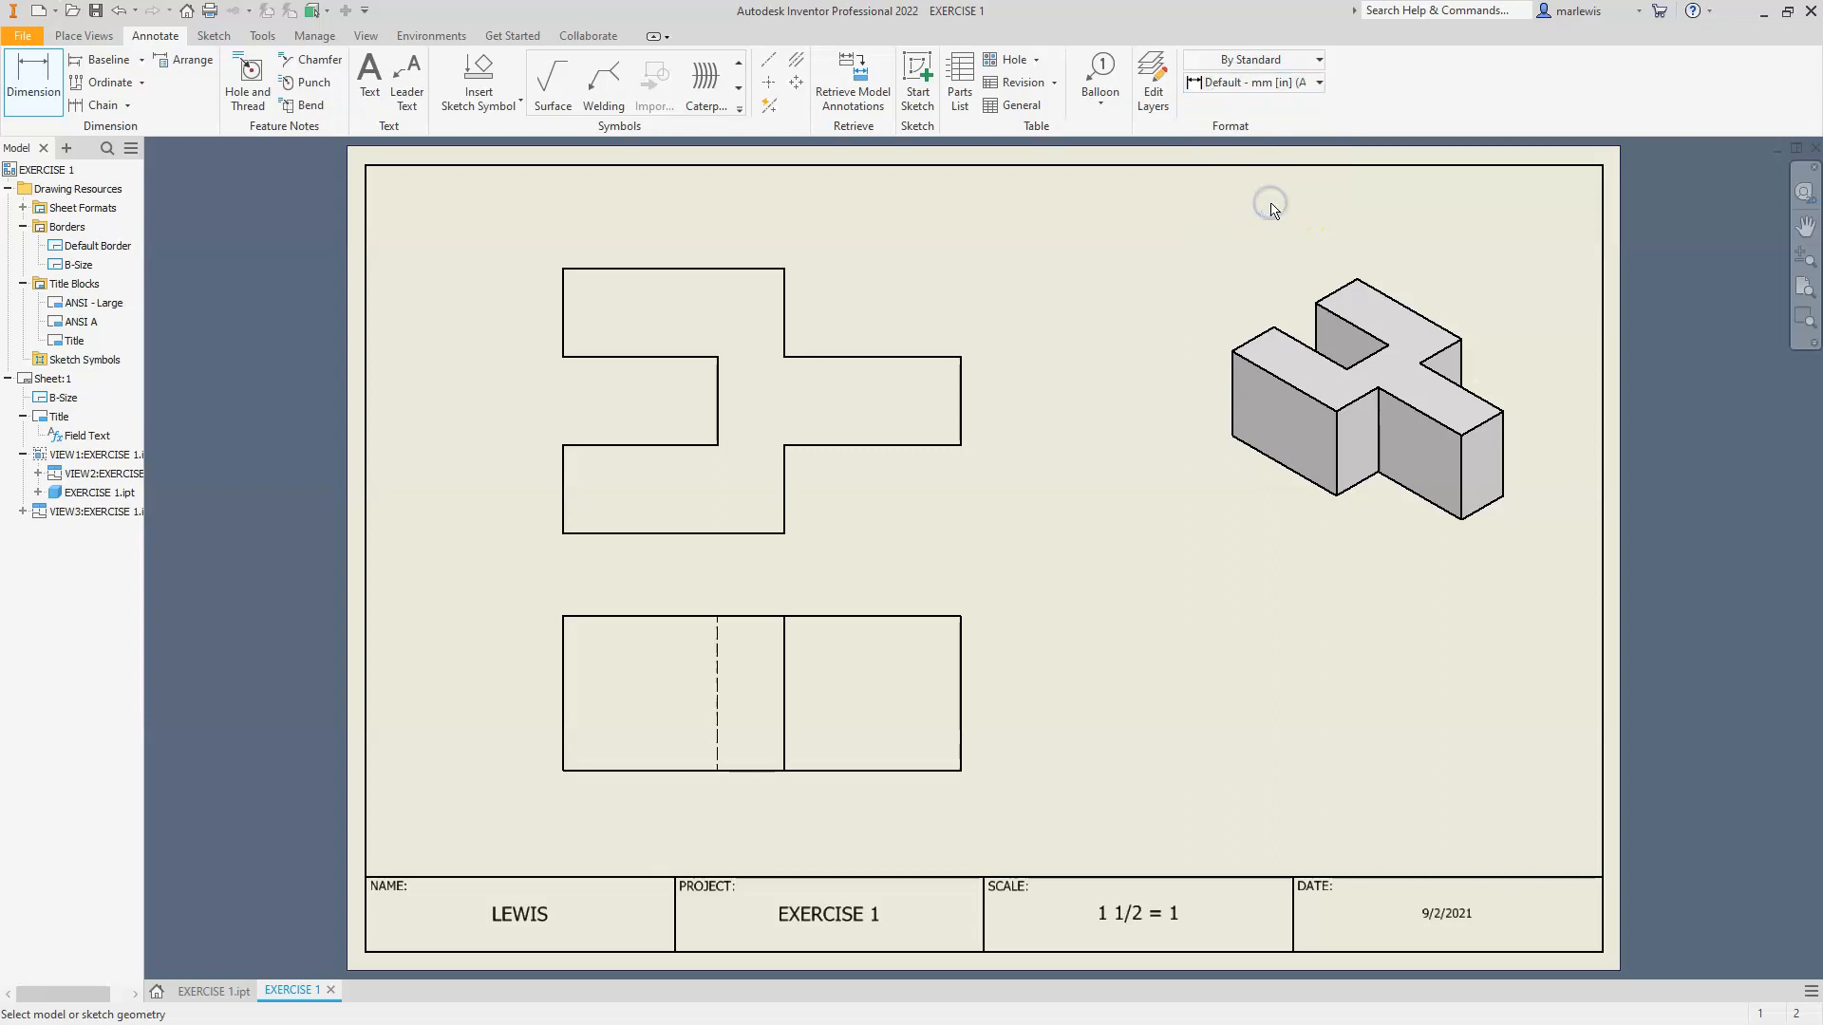
pyautogui.click(962, 736)
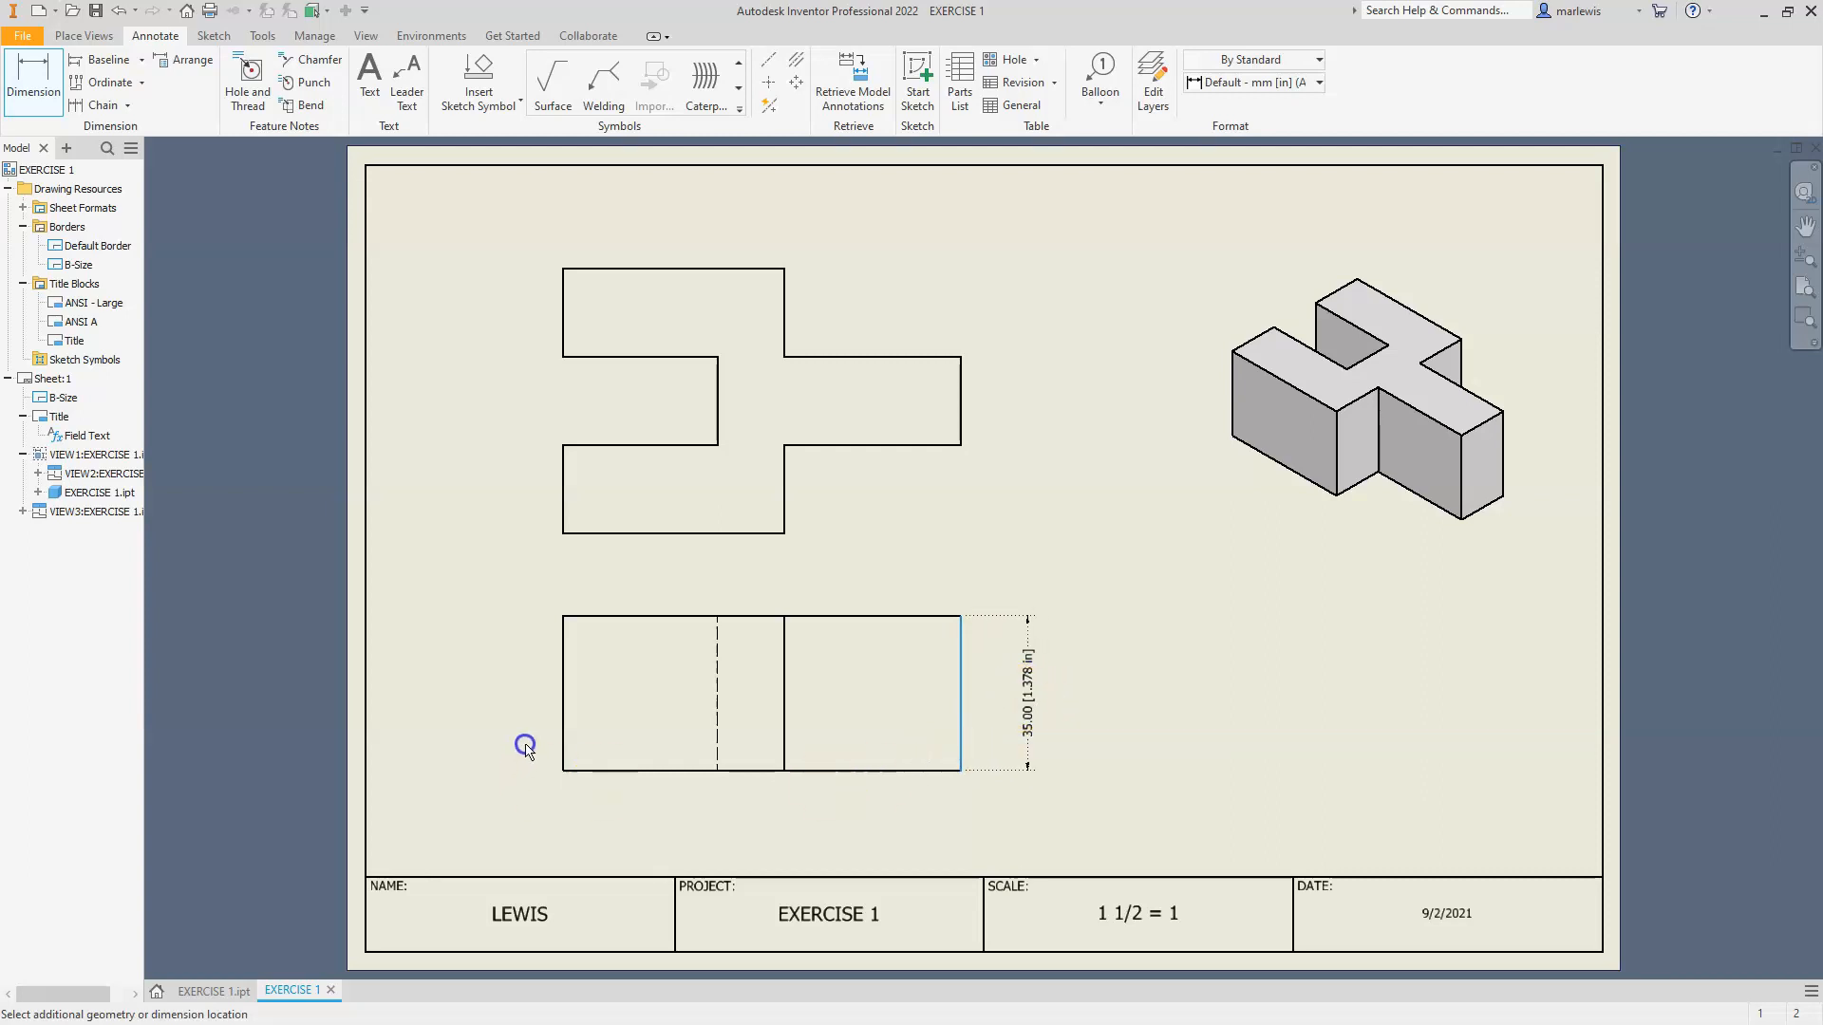
pyautogui.click(822, 773)
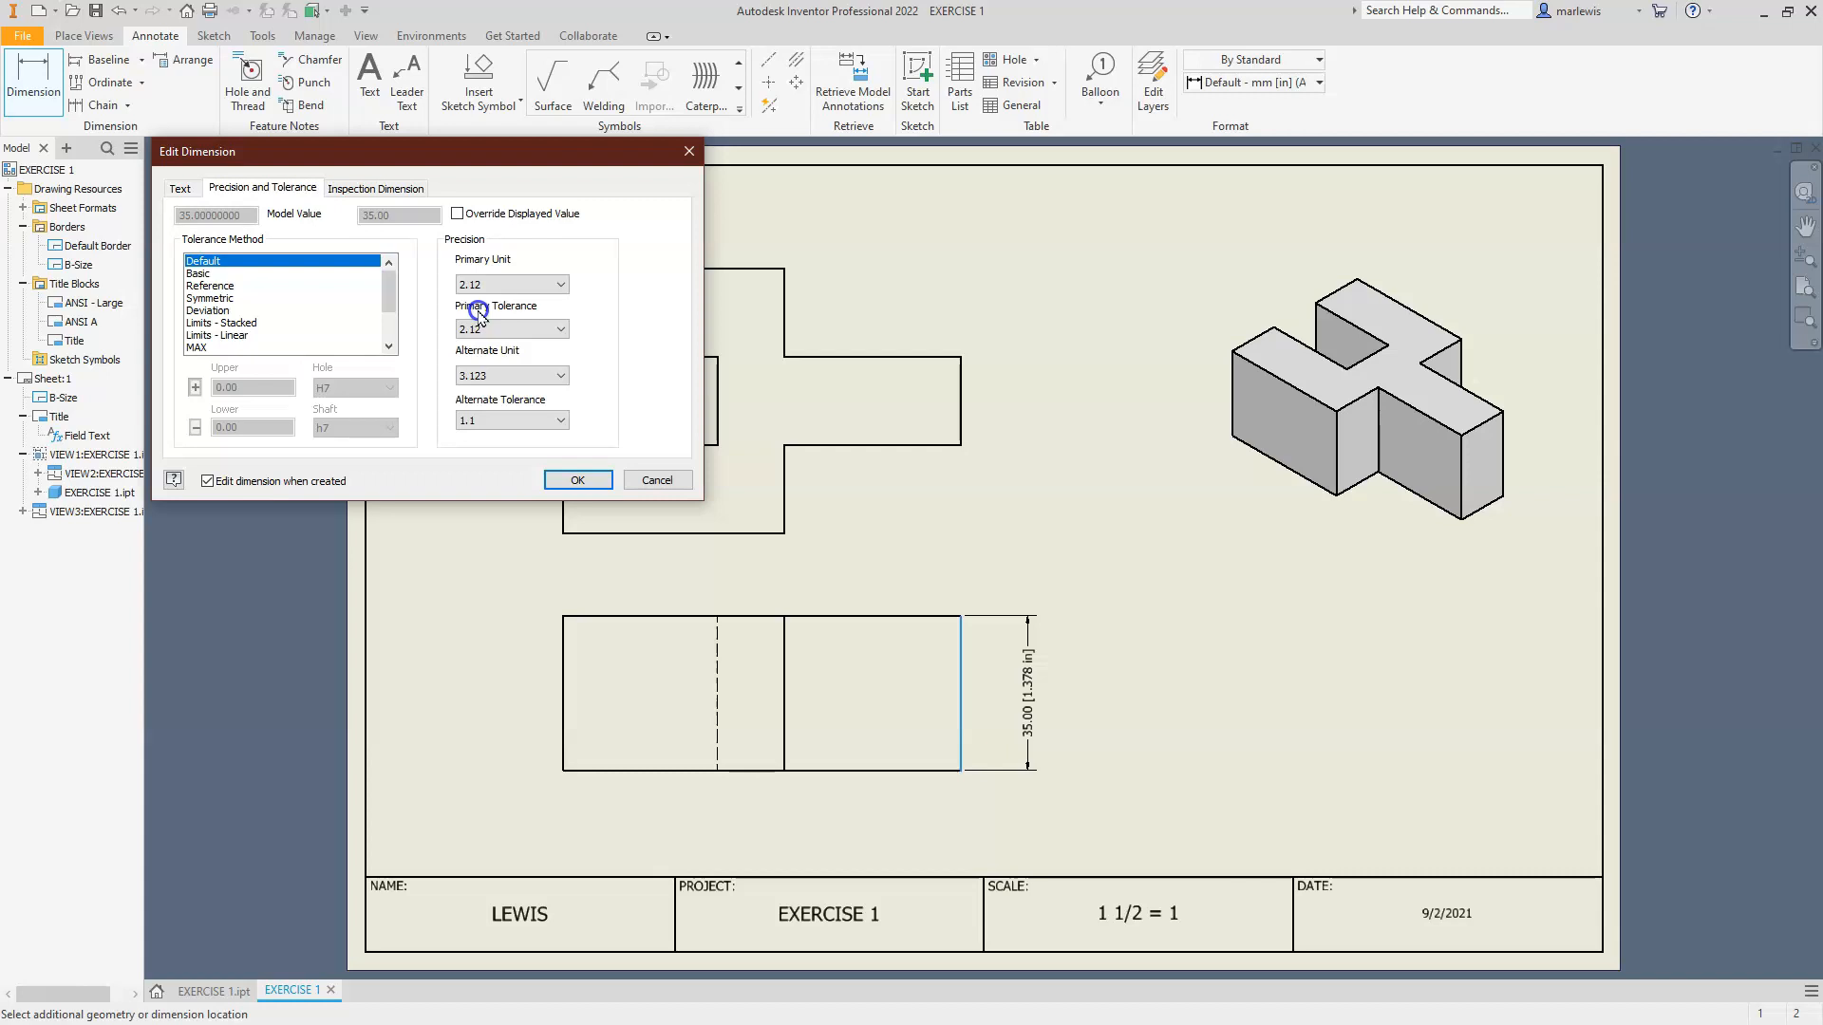
pyautogui.click(207, 482)
pyautogui.click(577, 481)
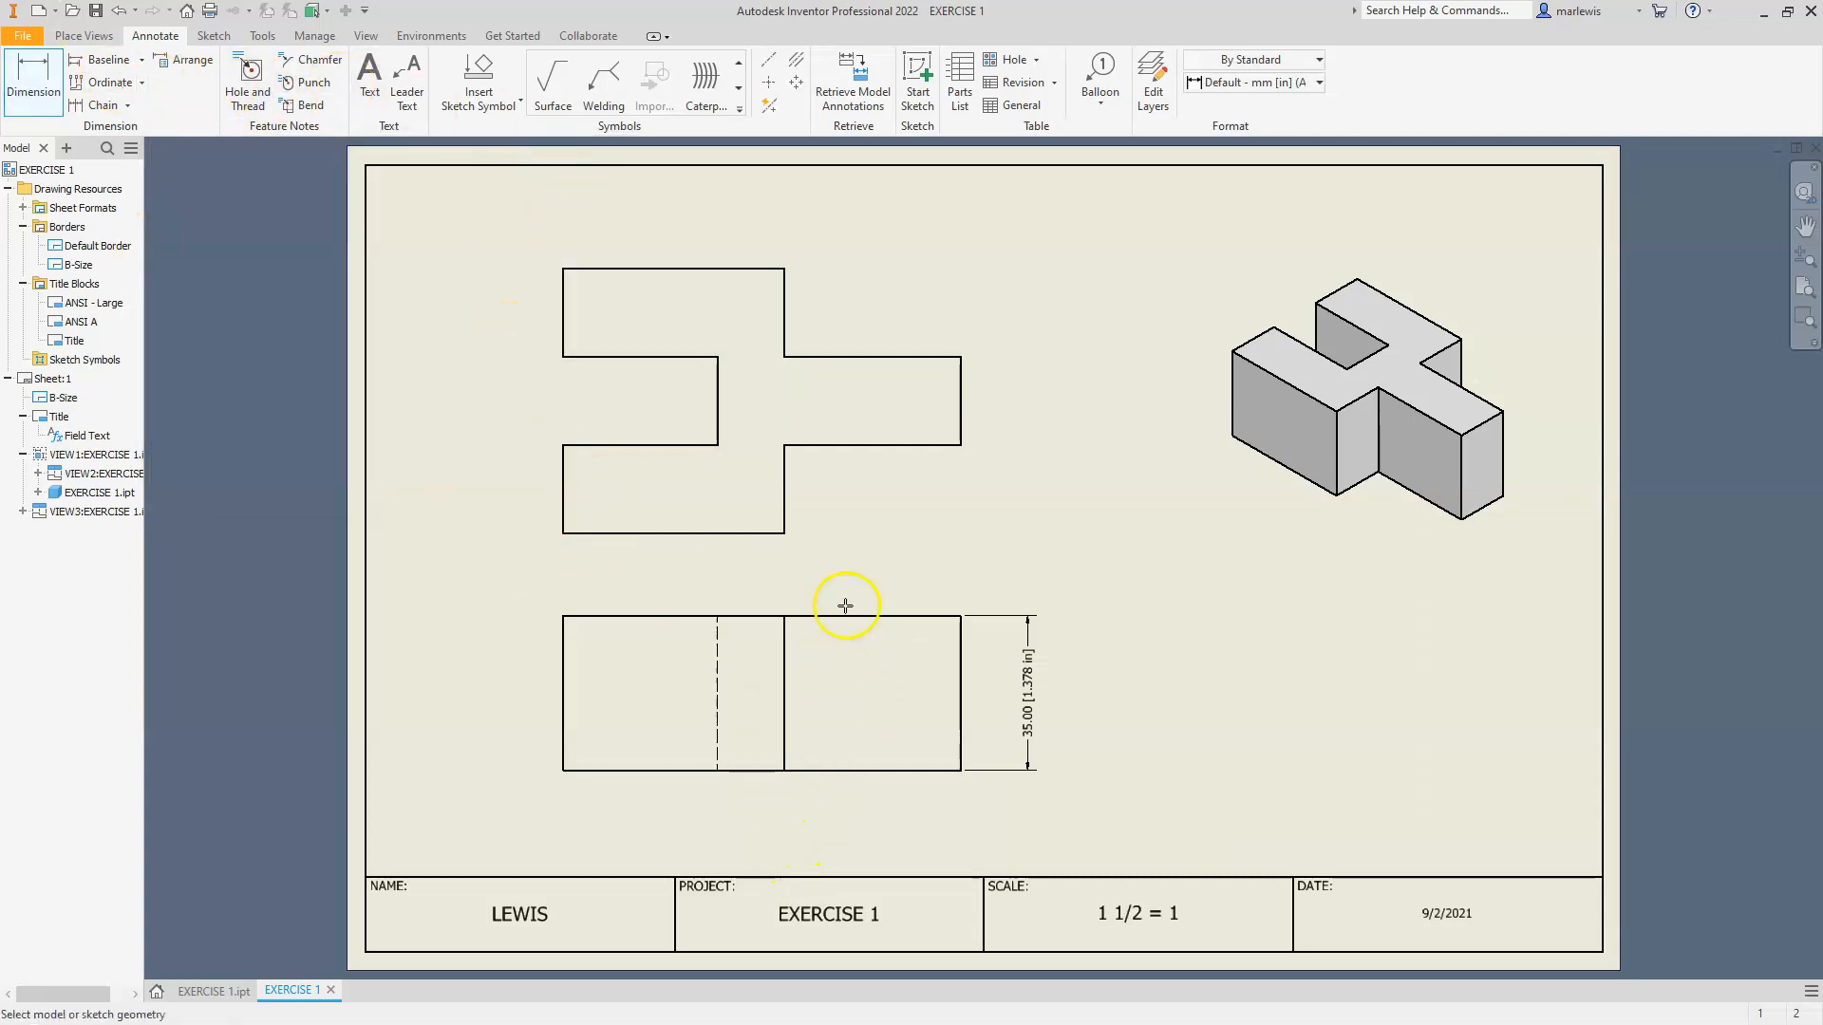
# Dimension the slot's horizontal depth in the top view, from the lower left edge to the slot's end, placing it below the view
pyautogui.click(563, 512)
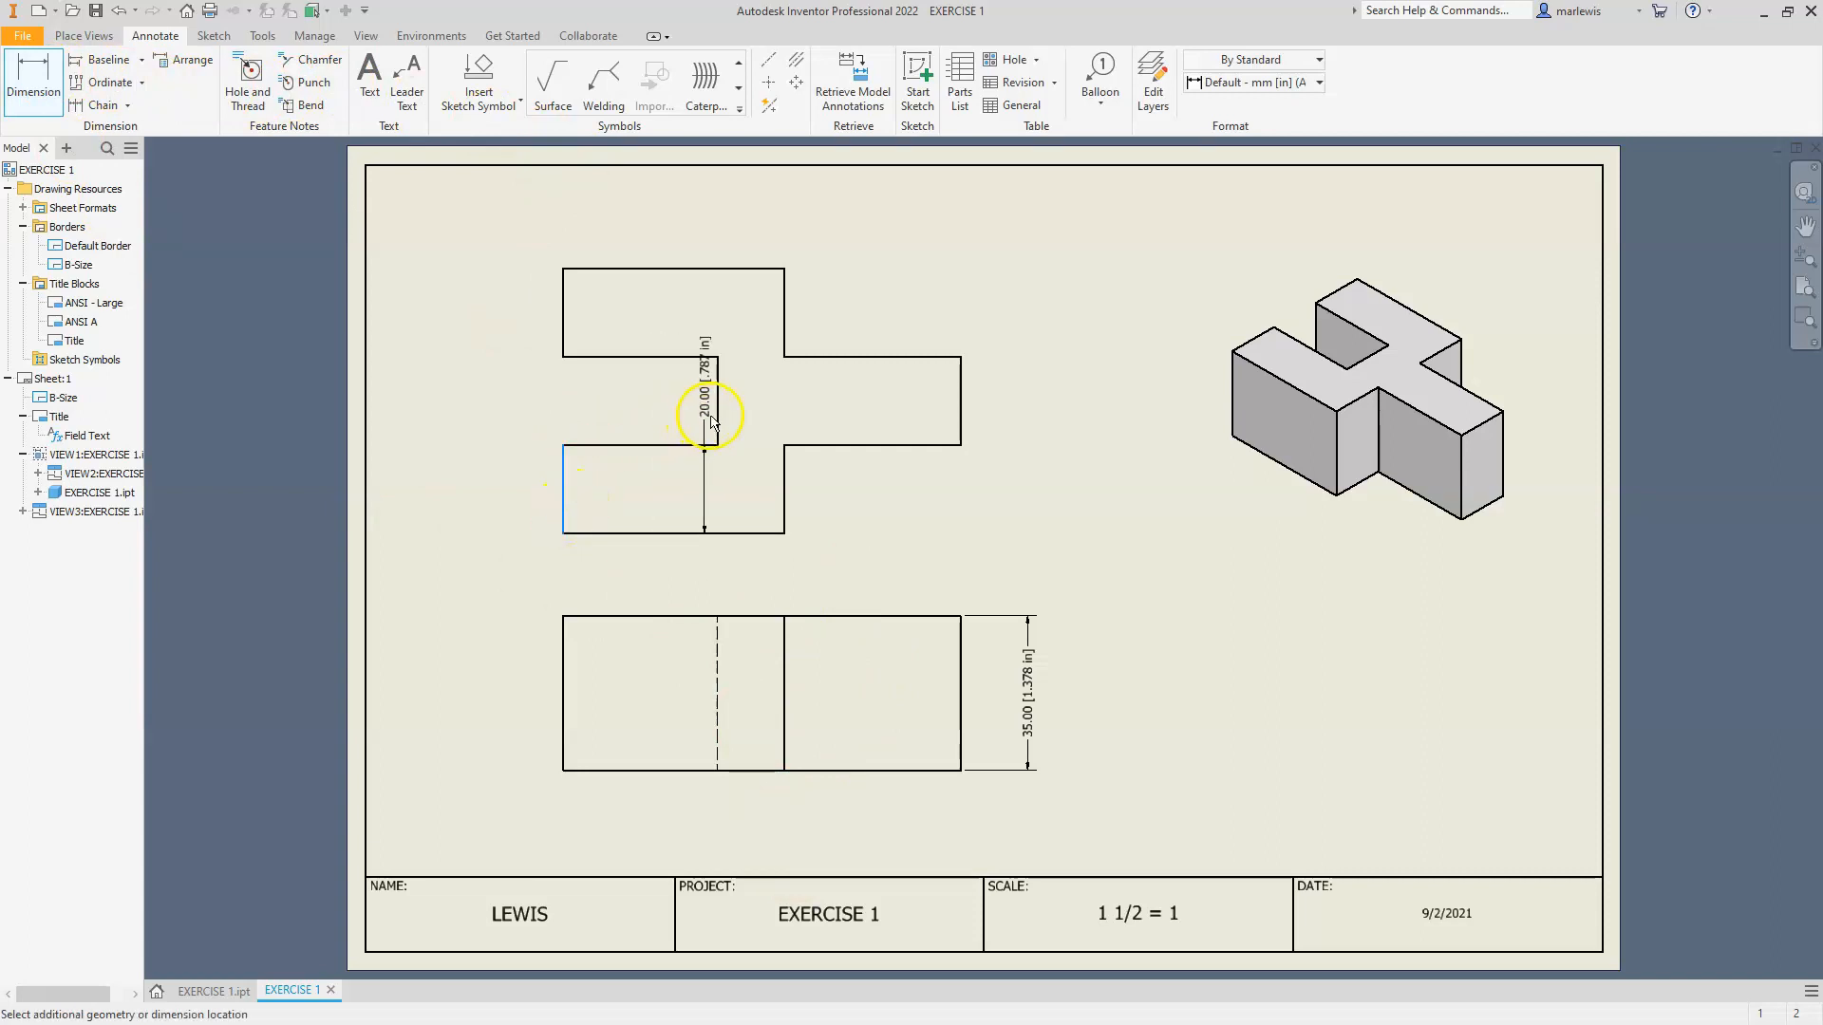
pyautogui.click(717, 432)
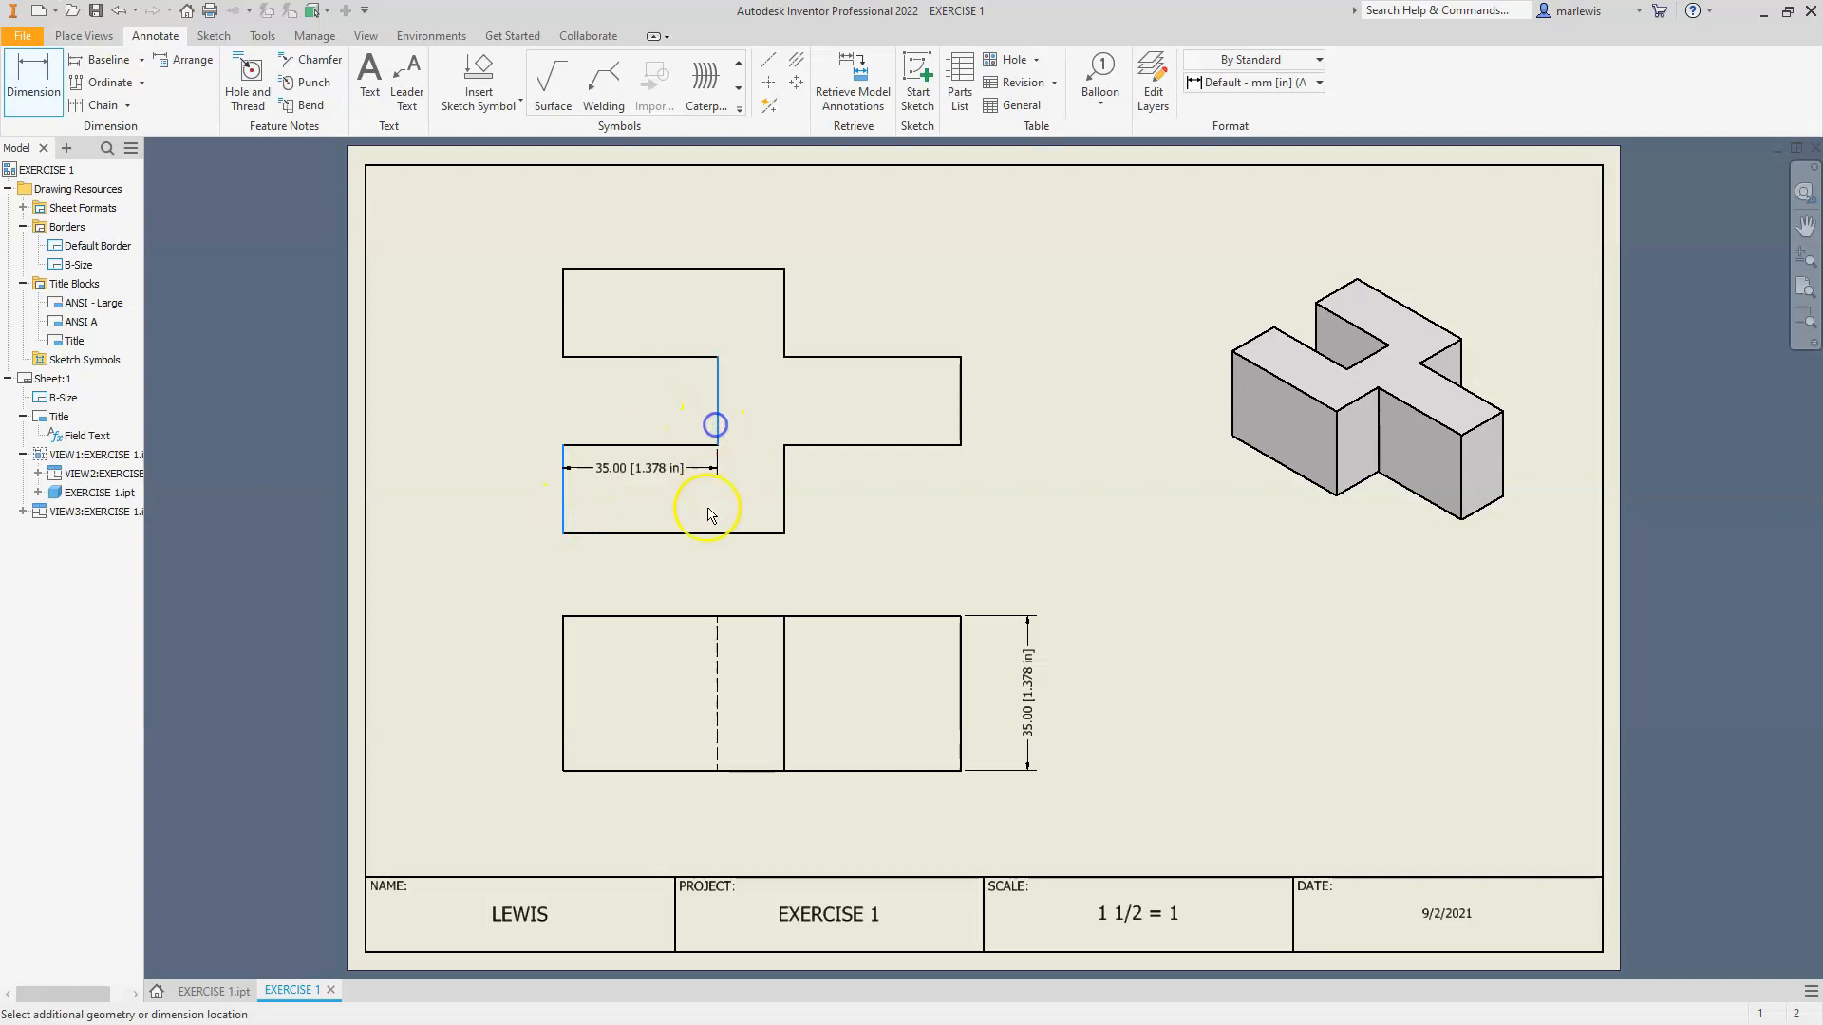
pyautogui.click(698, 561)
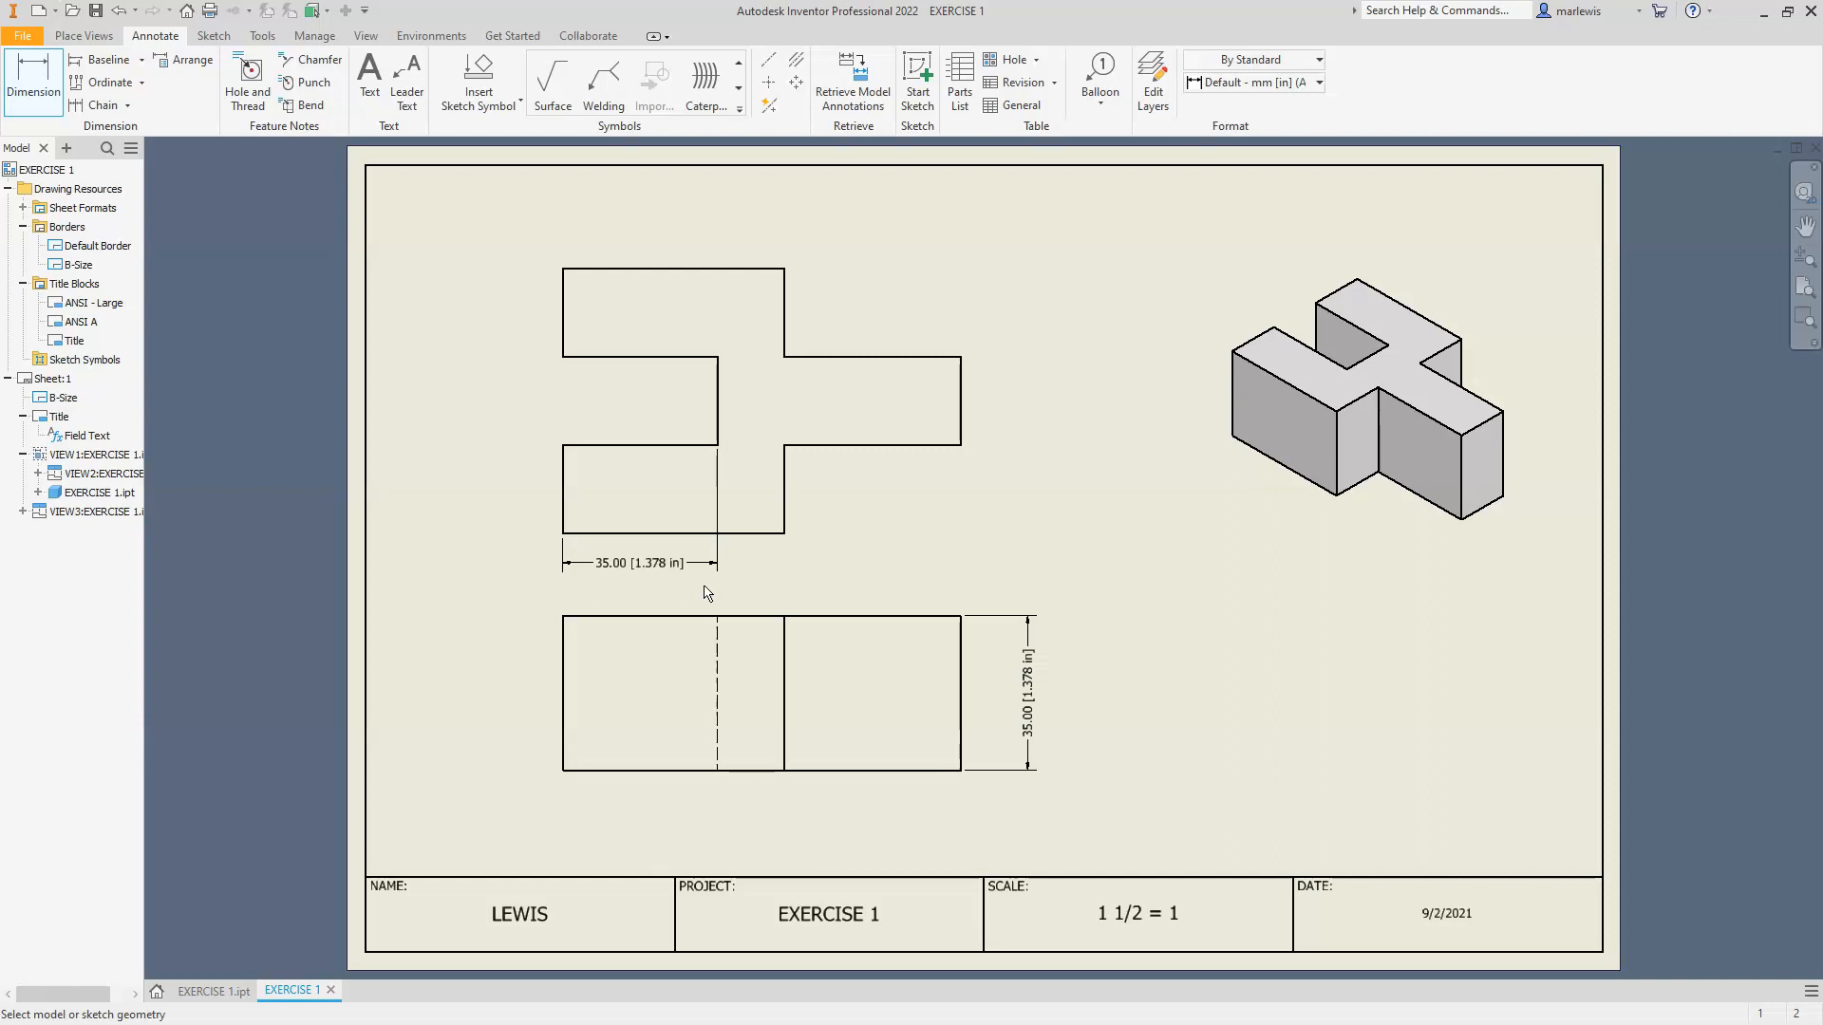
# Place a second front-view height dimension in the By Standard style outside the existing one, and delete it again
pyautogui.scroll(3, 959, 767)
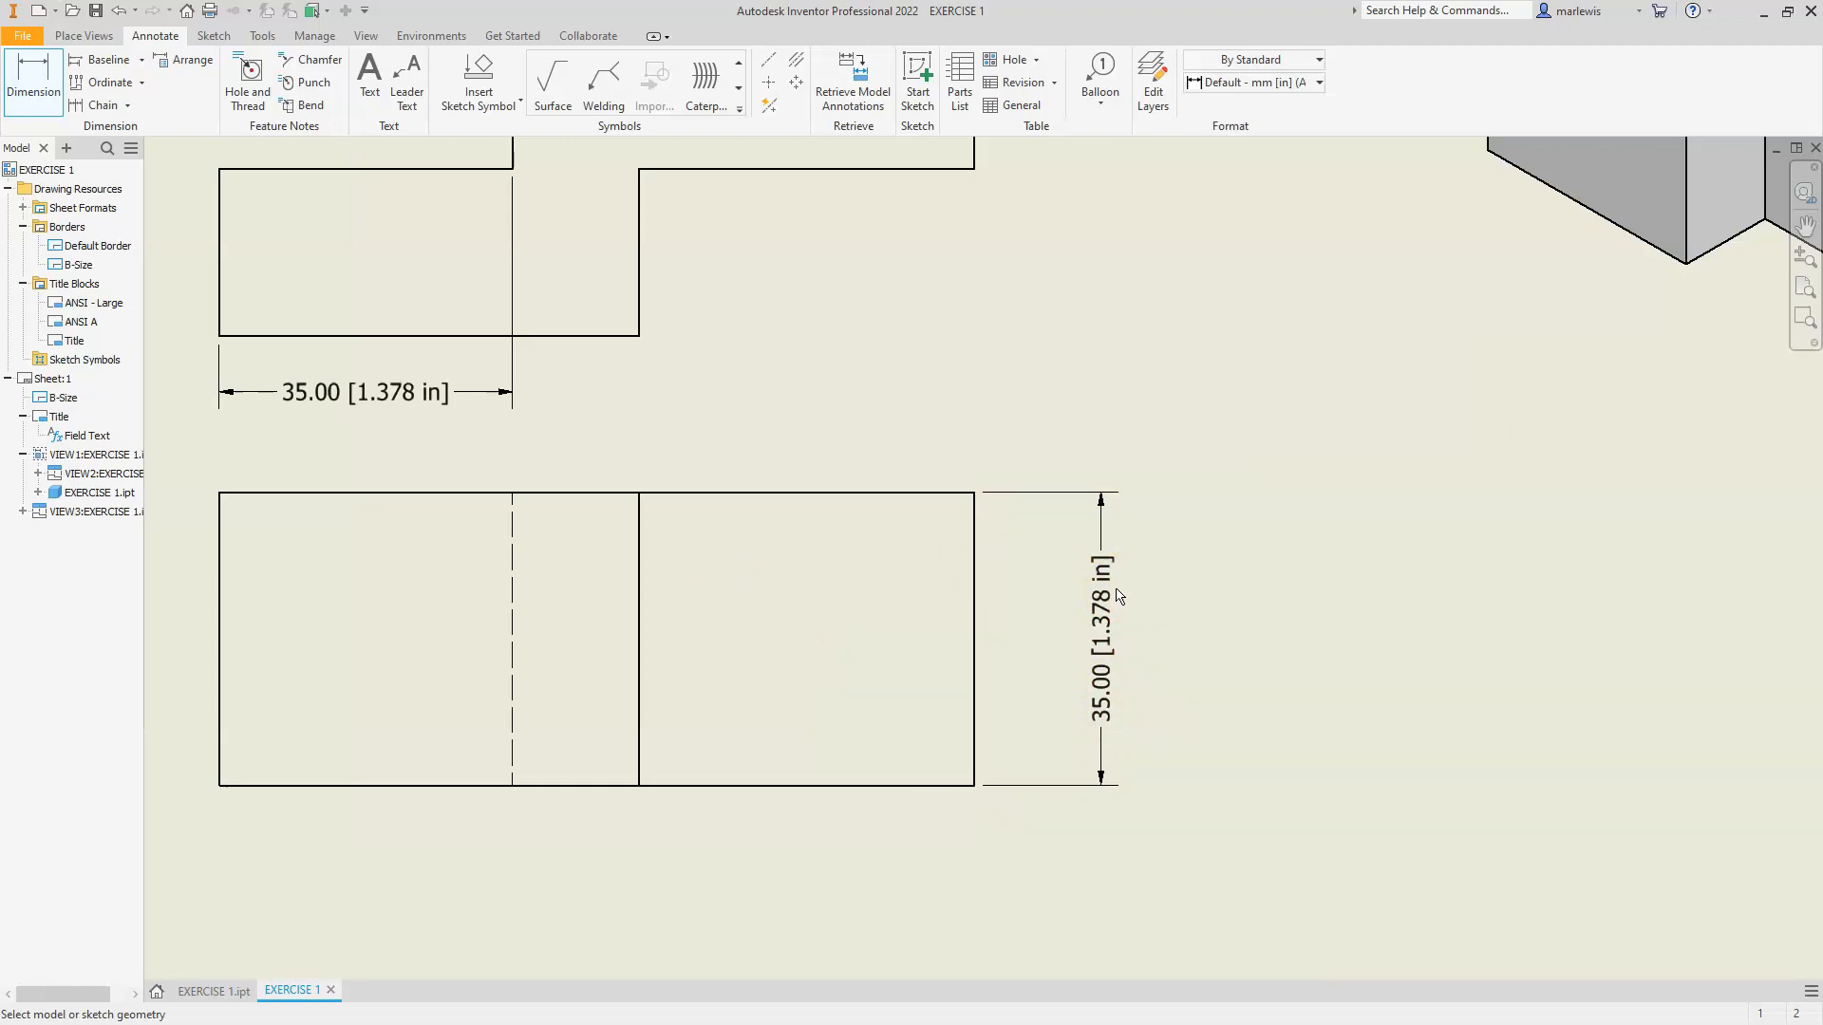
pyautogui.press('Escape')
pyautogui.press('d')
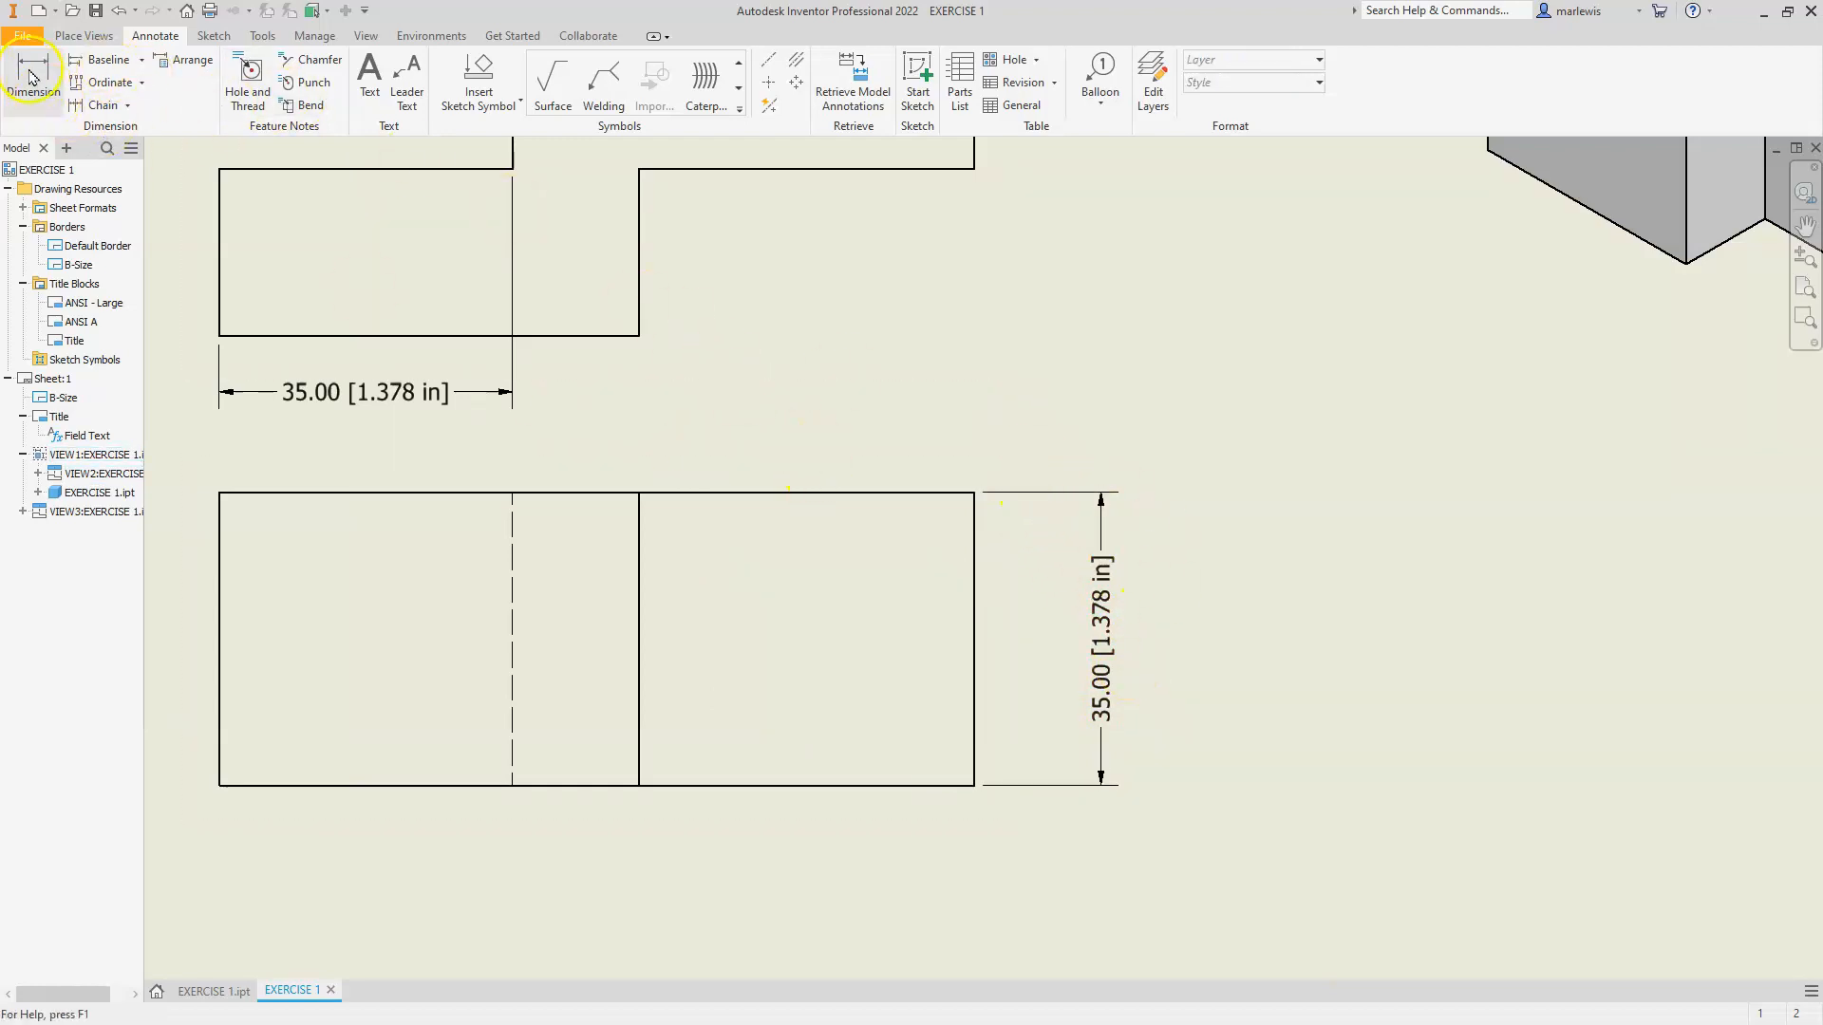
pyautogui.click(220, 702)
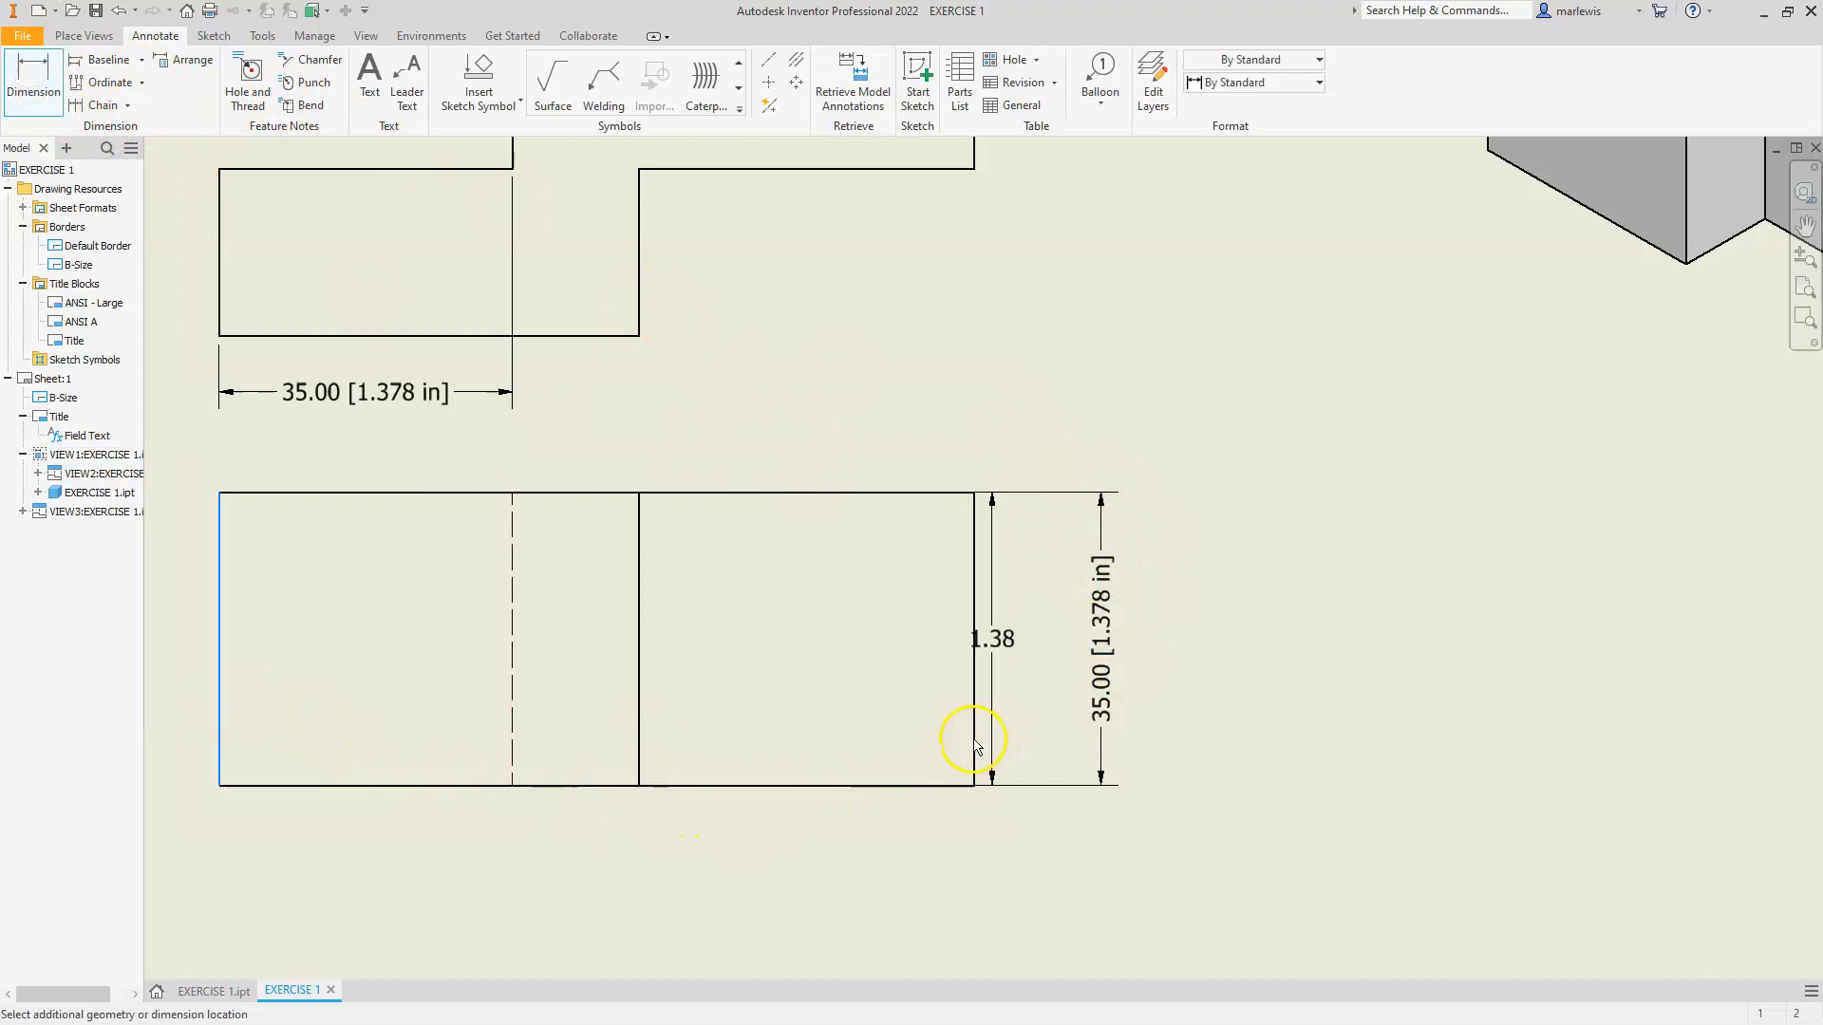
pyautogui.click(1226, 683)
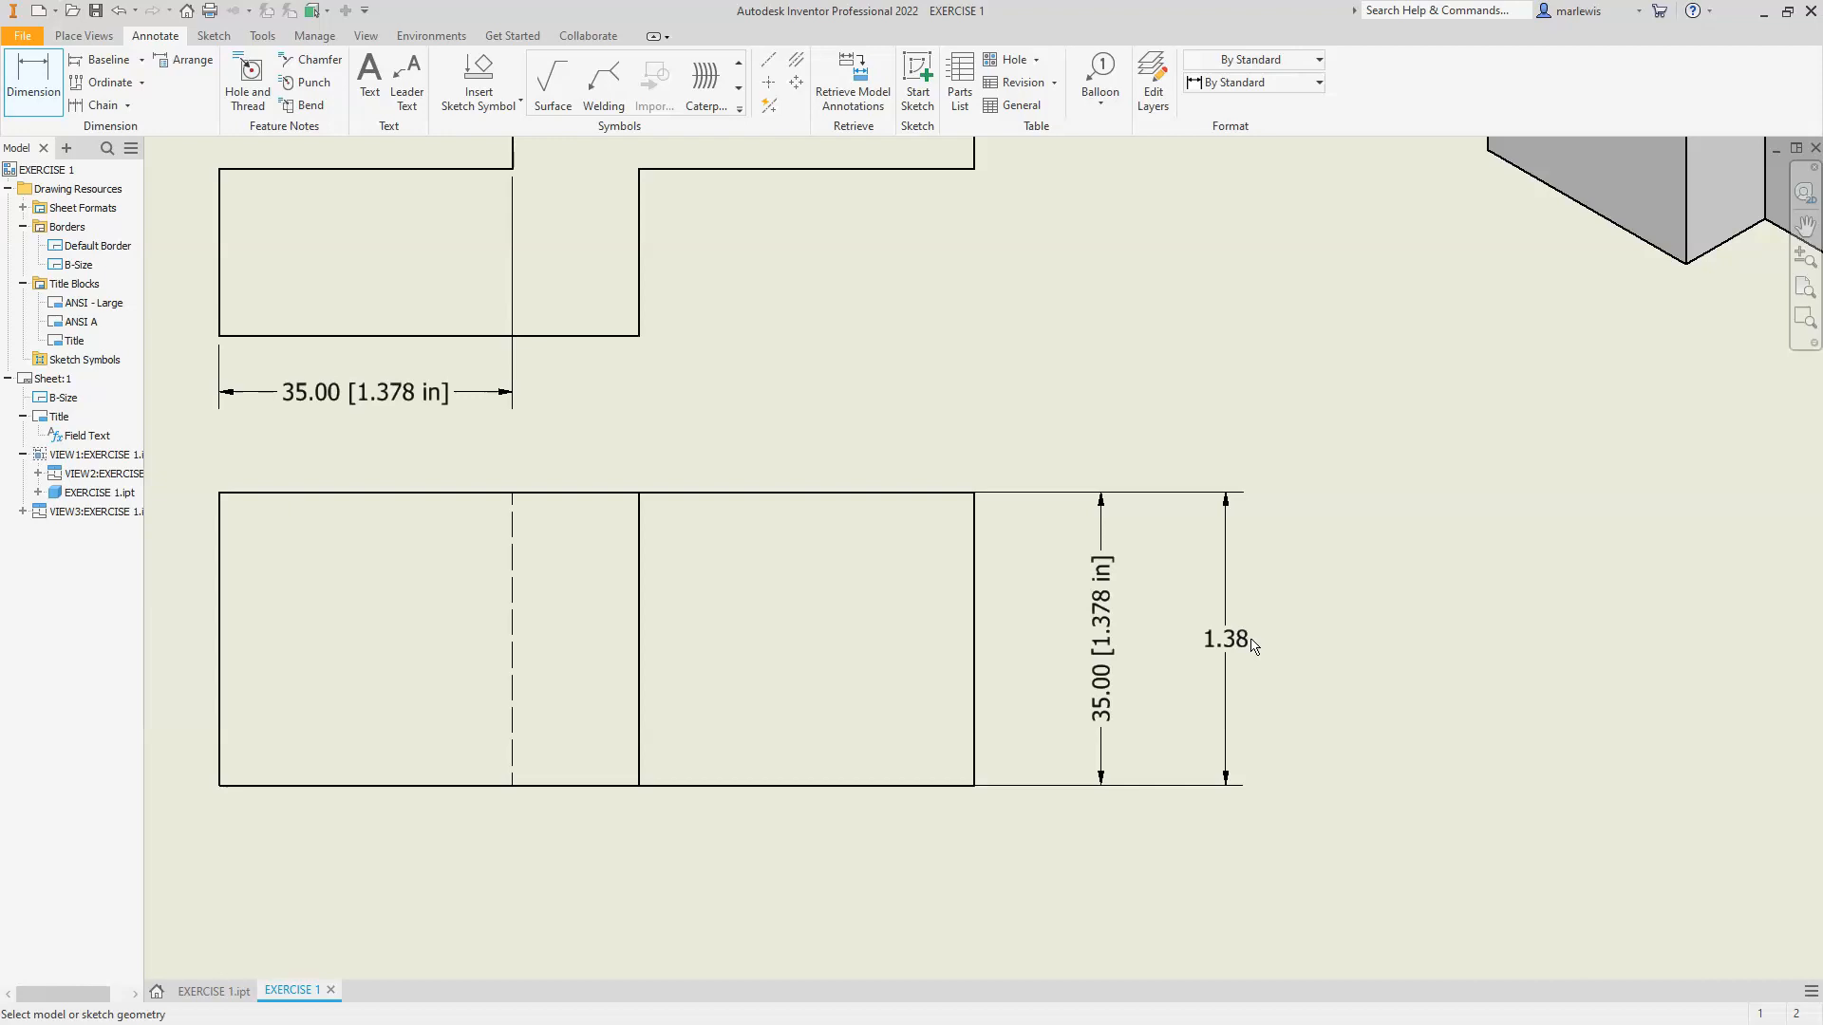
pyautogui.click(1227, 711)
pyautogui.press('Delete')
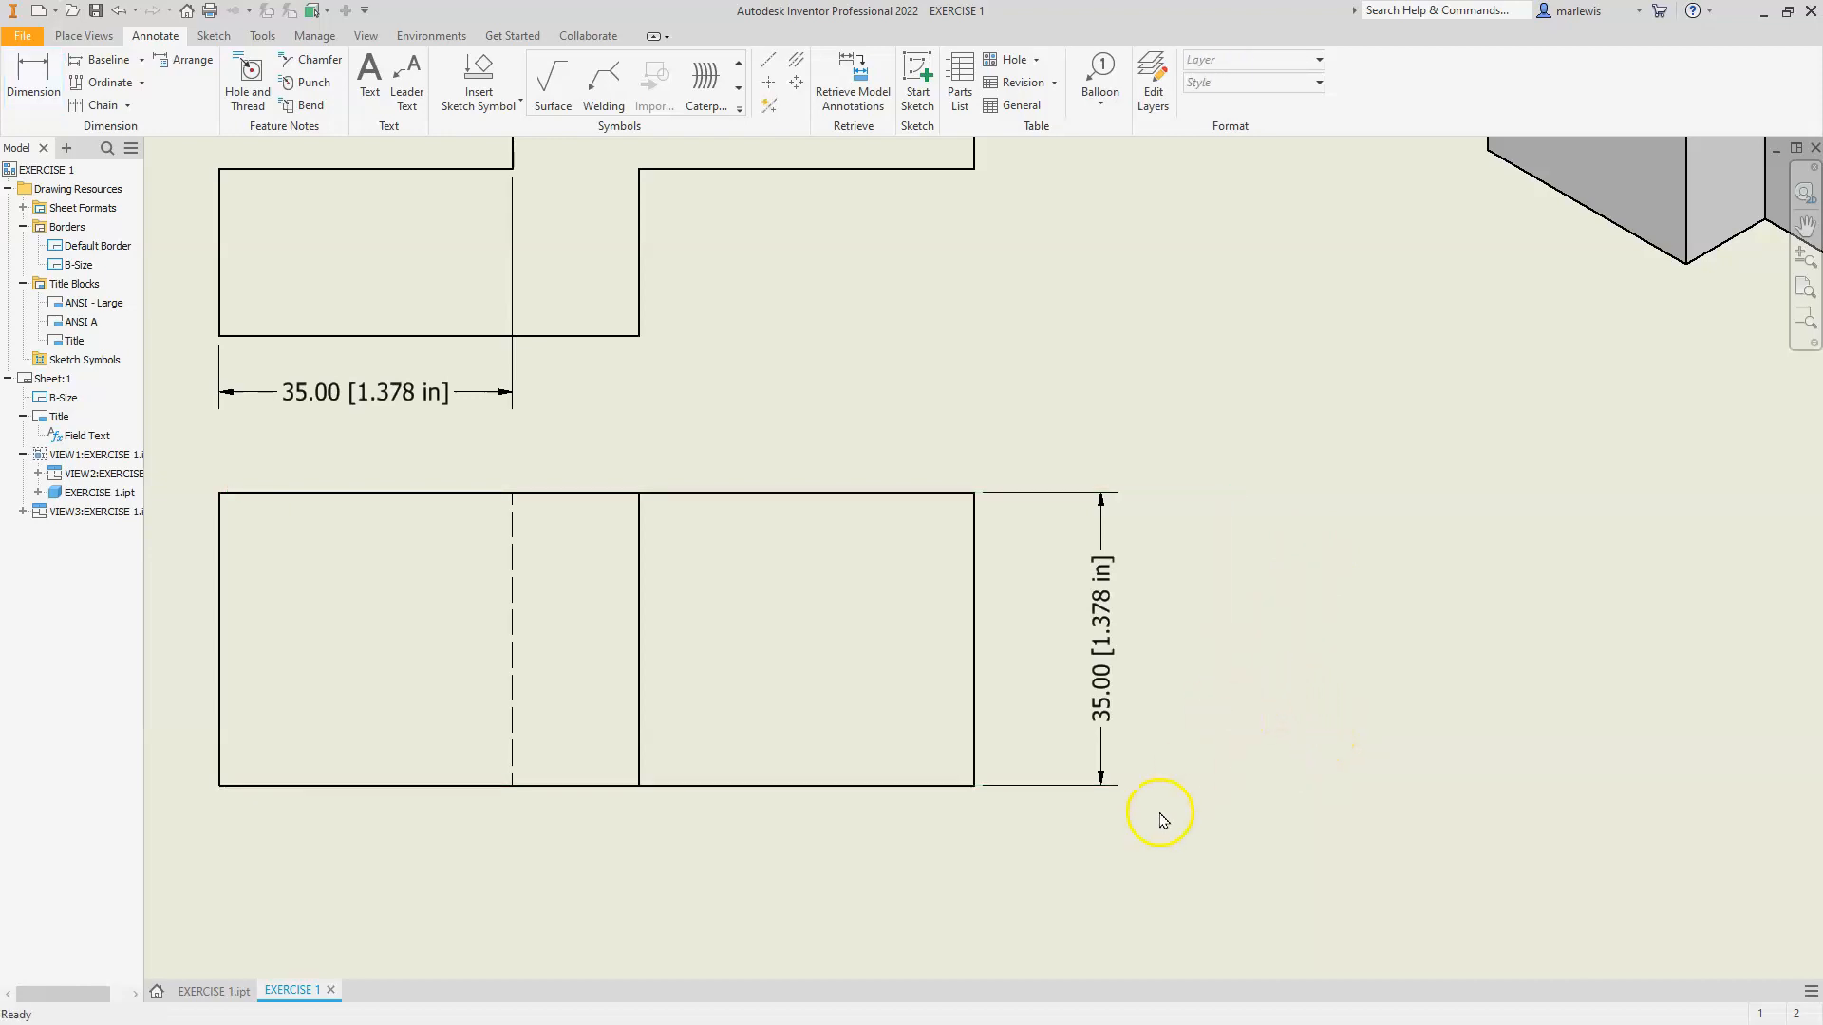
# Examine the Default Standard (ANSI) in the styles editor, covering its general settings, view preferences, available dimension styles and object defaults
pyautogui.click(323, 40)
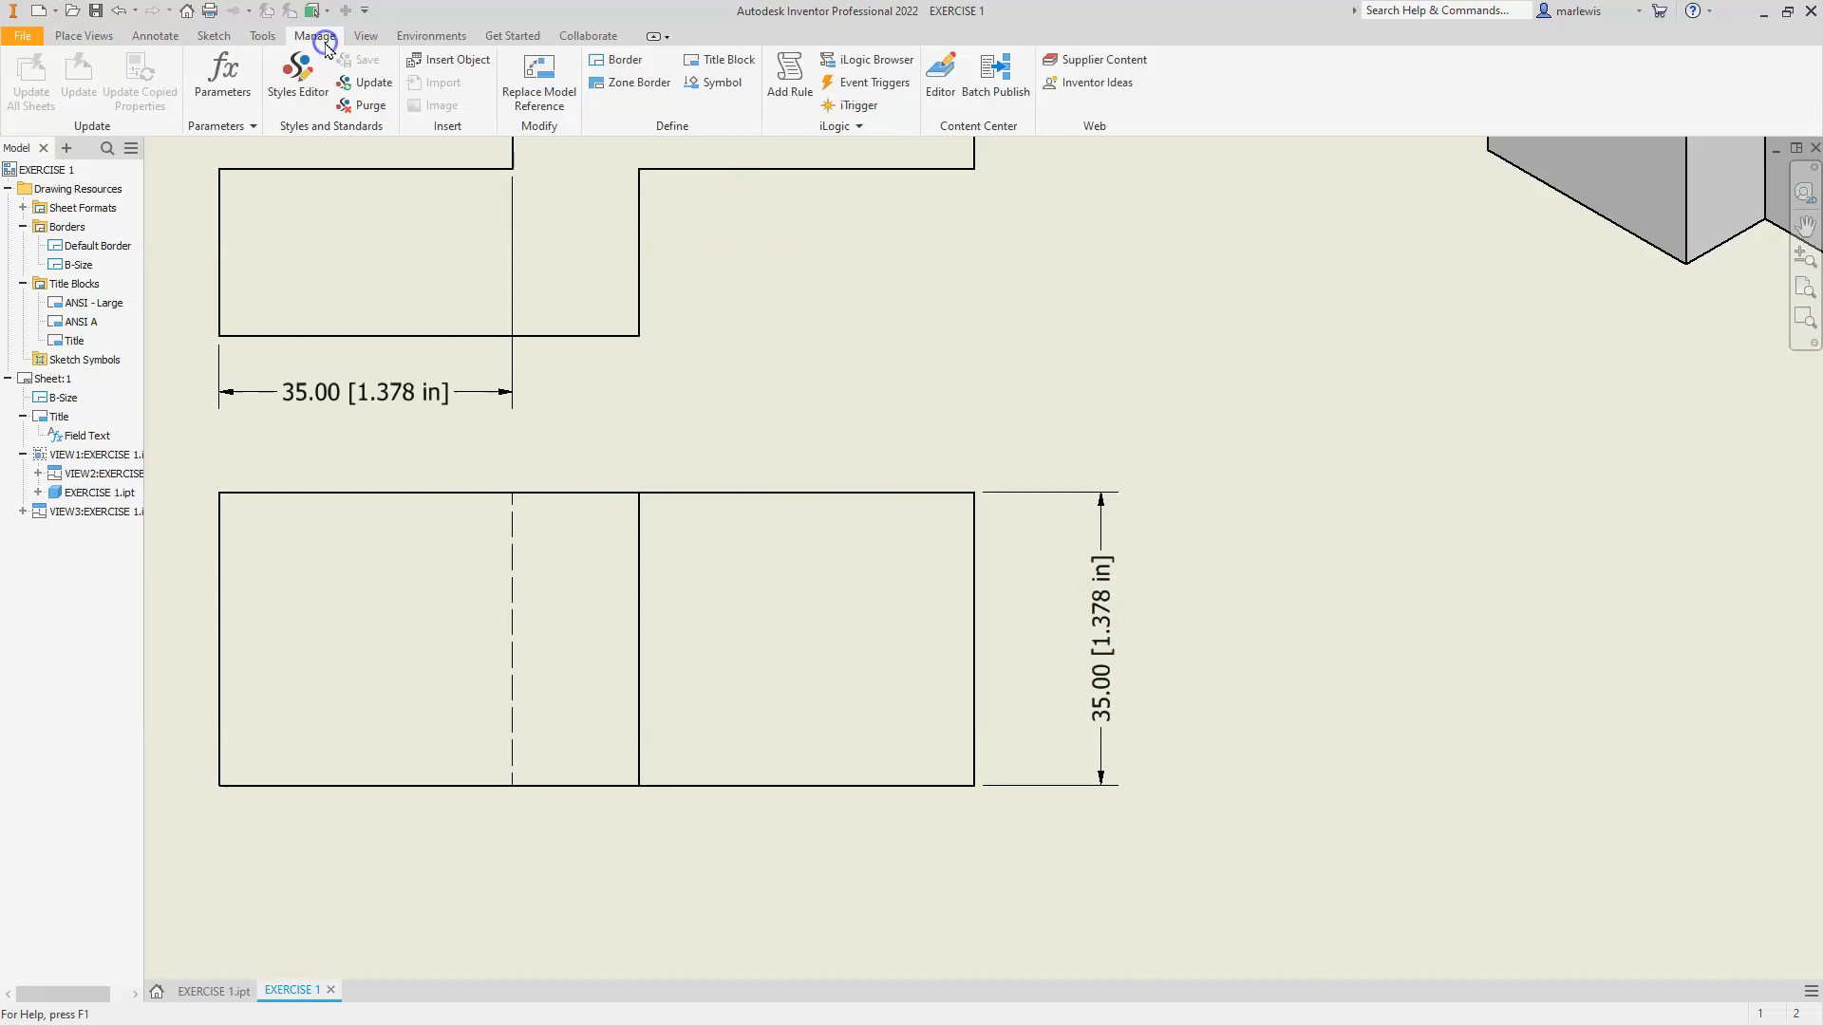
pyautogui.click(300, 80)
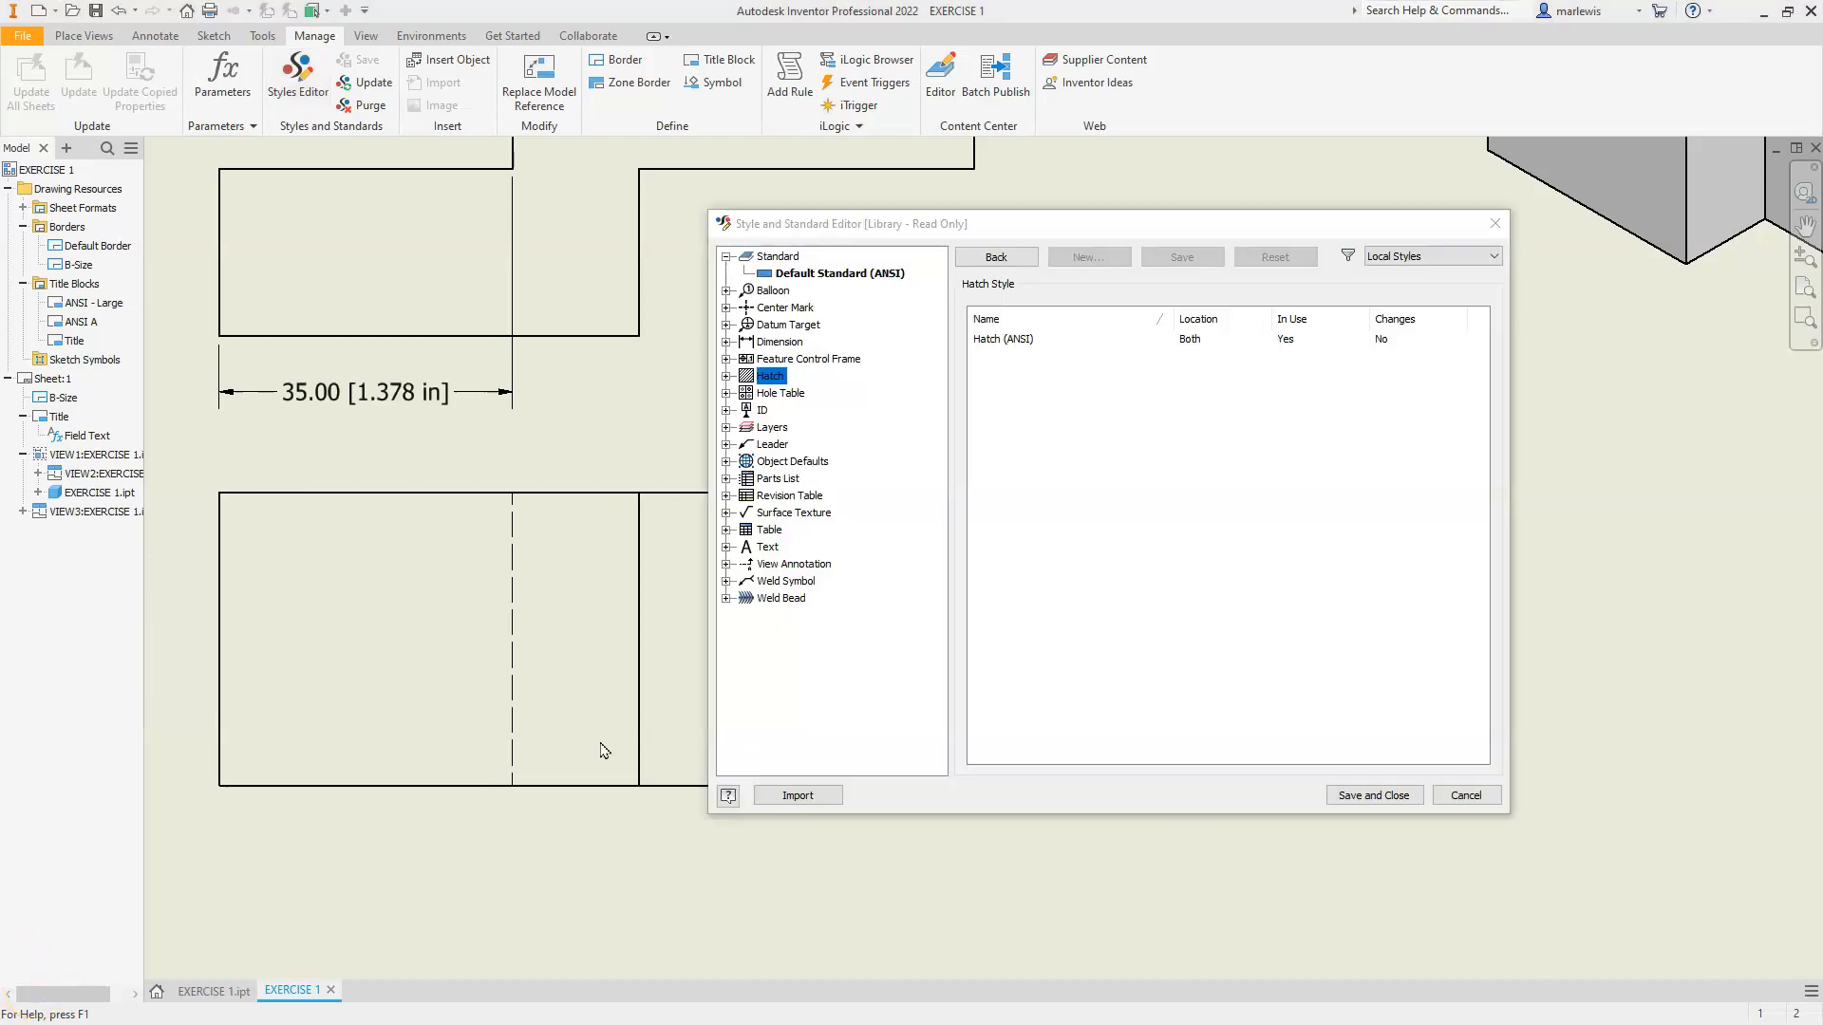
pyautogui.click(868, 224)
pyautogui.moveTo(911, 224); pyautogui.dragTo(702, 252)
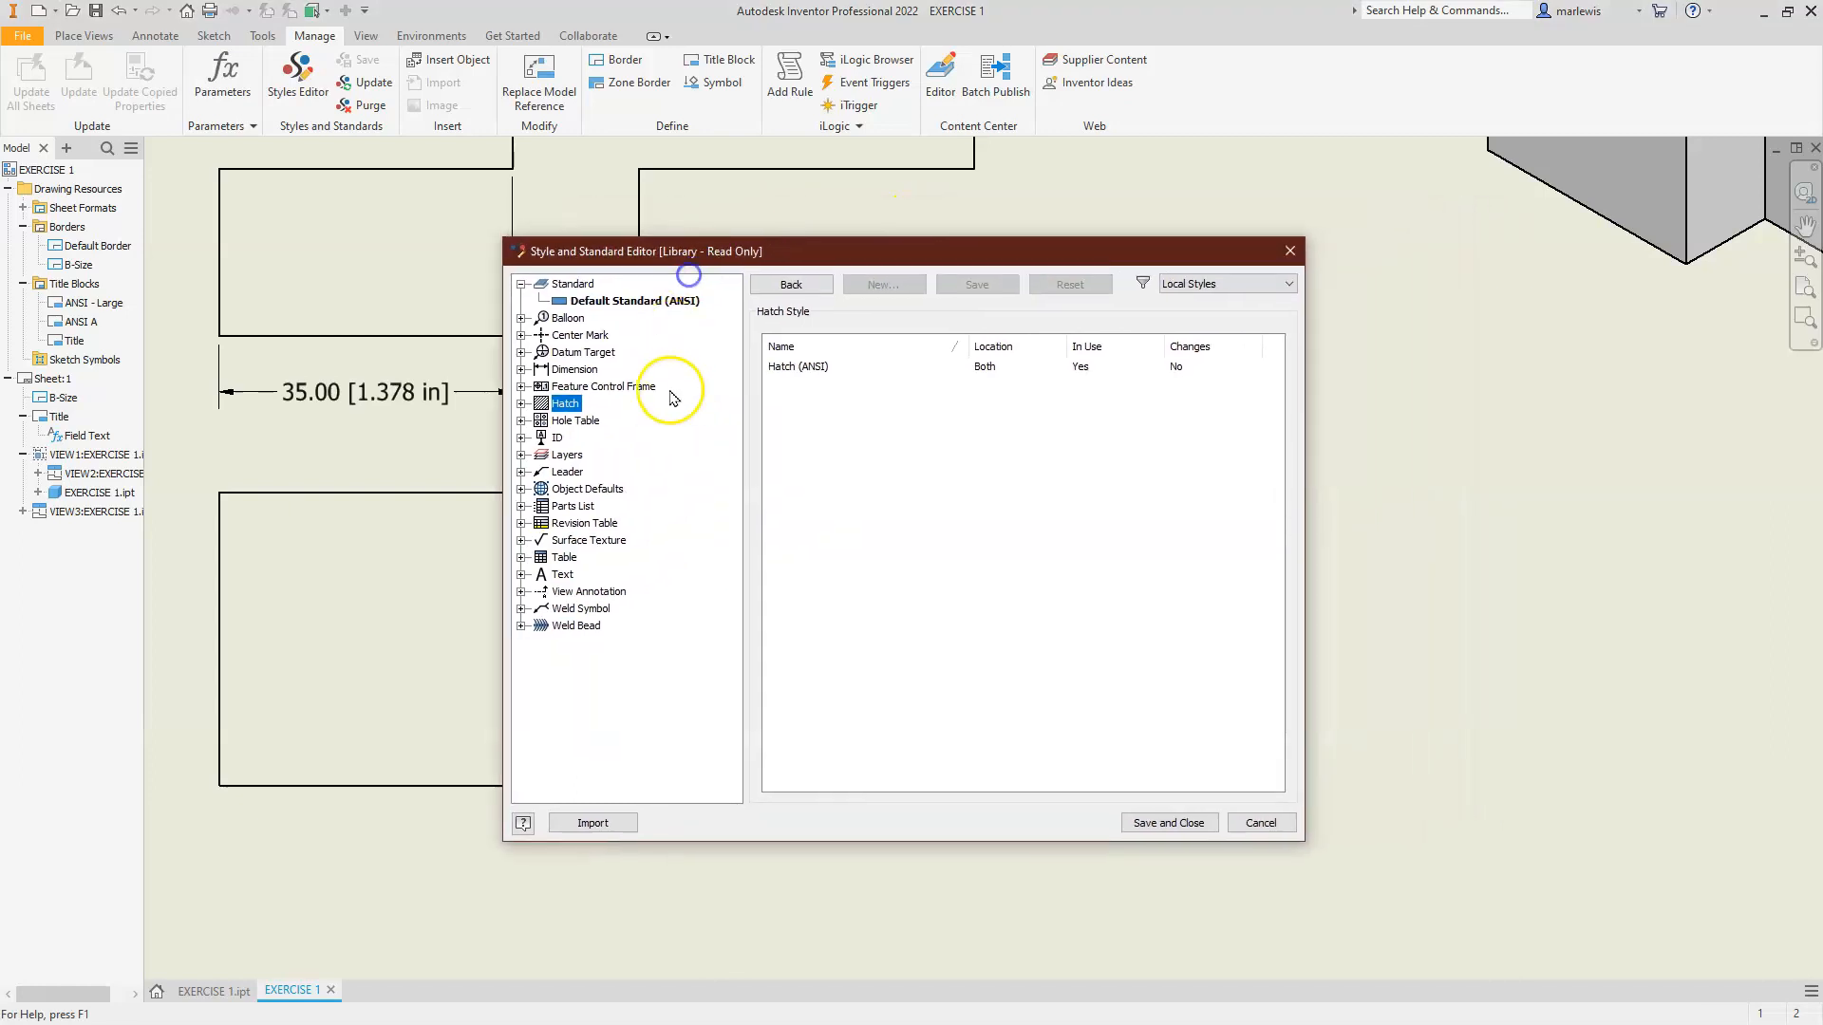
pyautogui.click(651, 301)
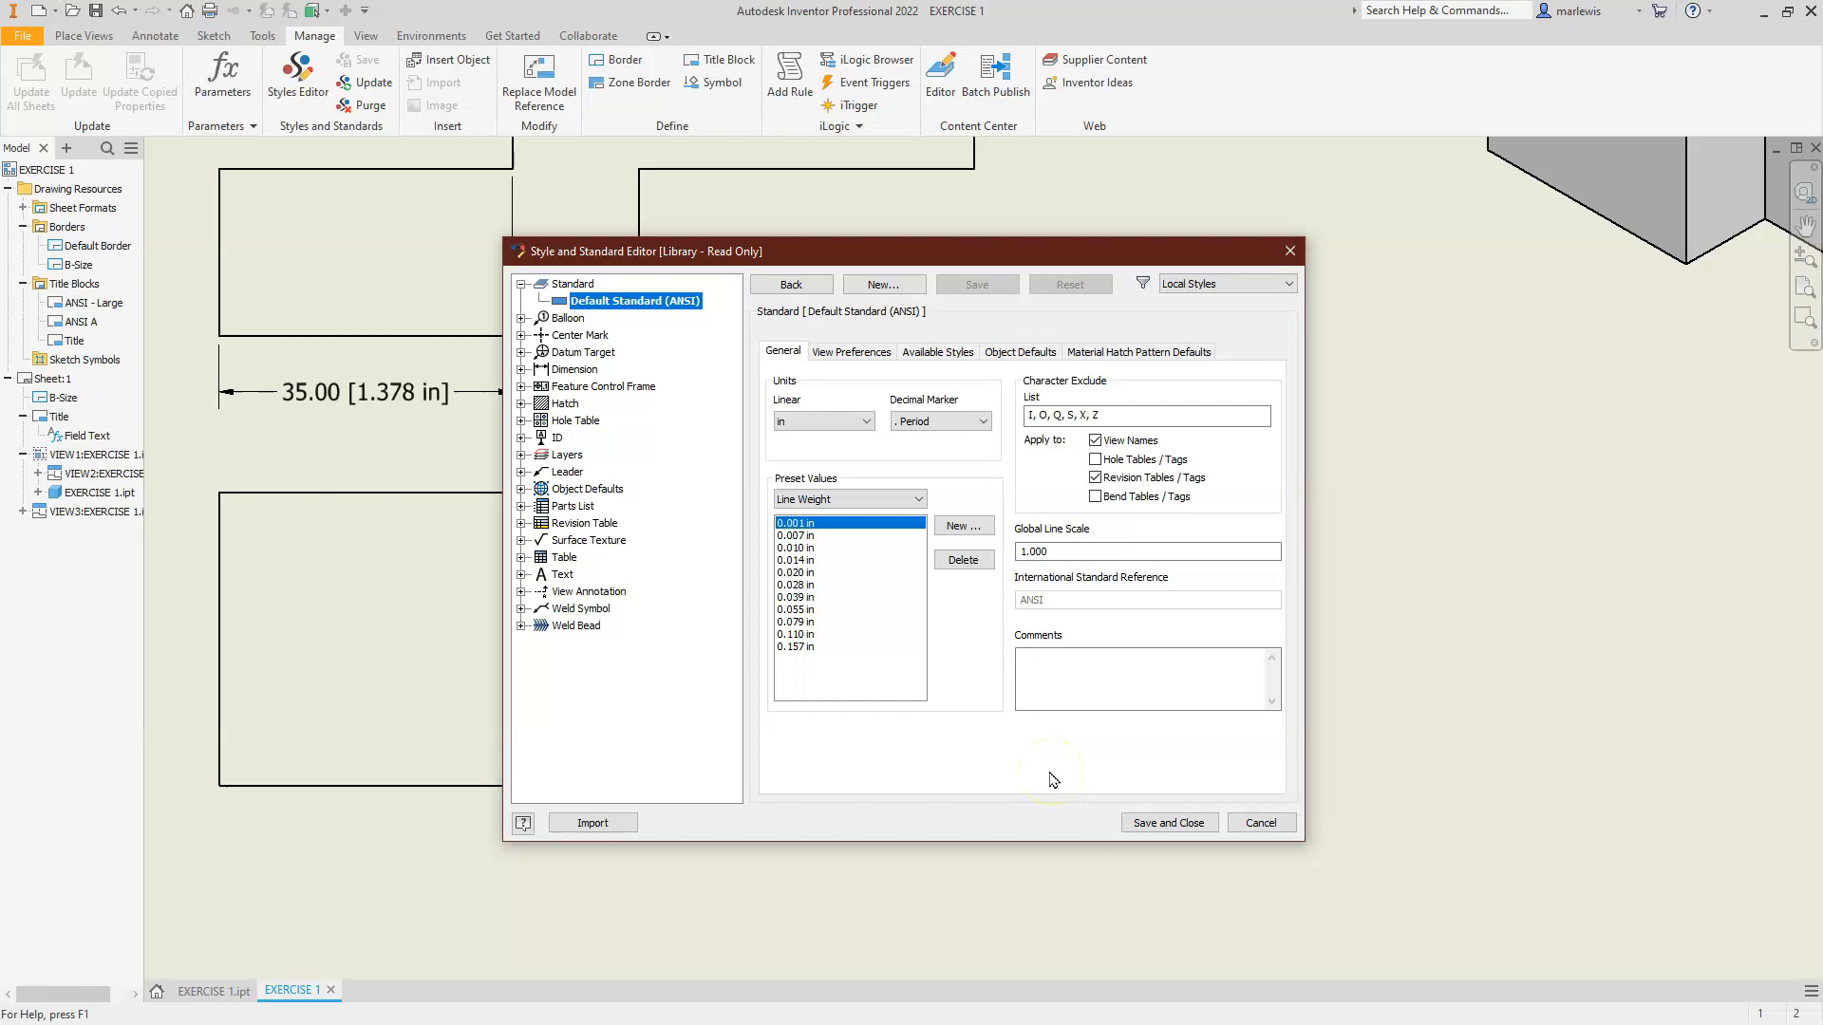
pyautogui.click(851, 353)
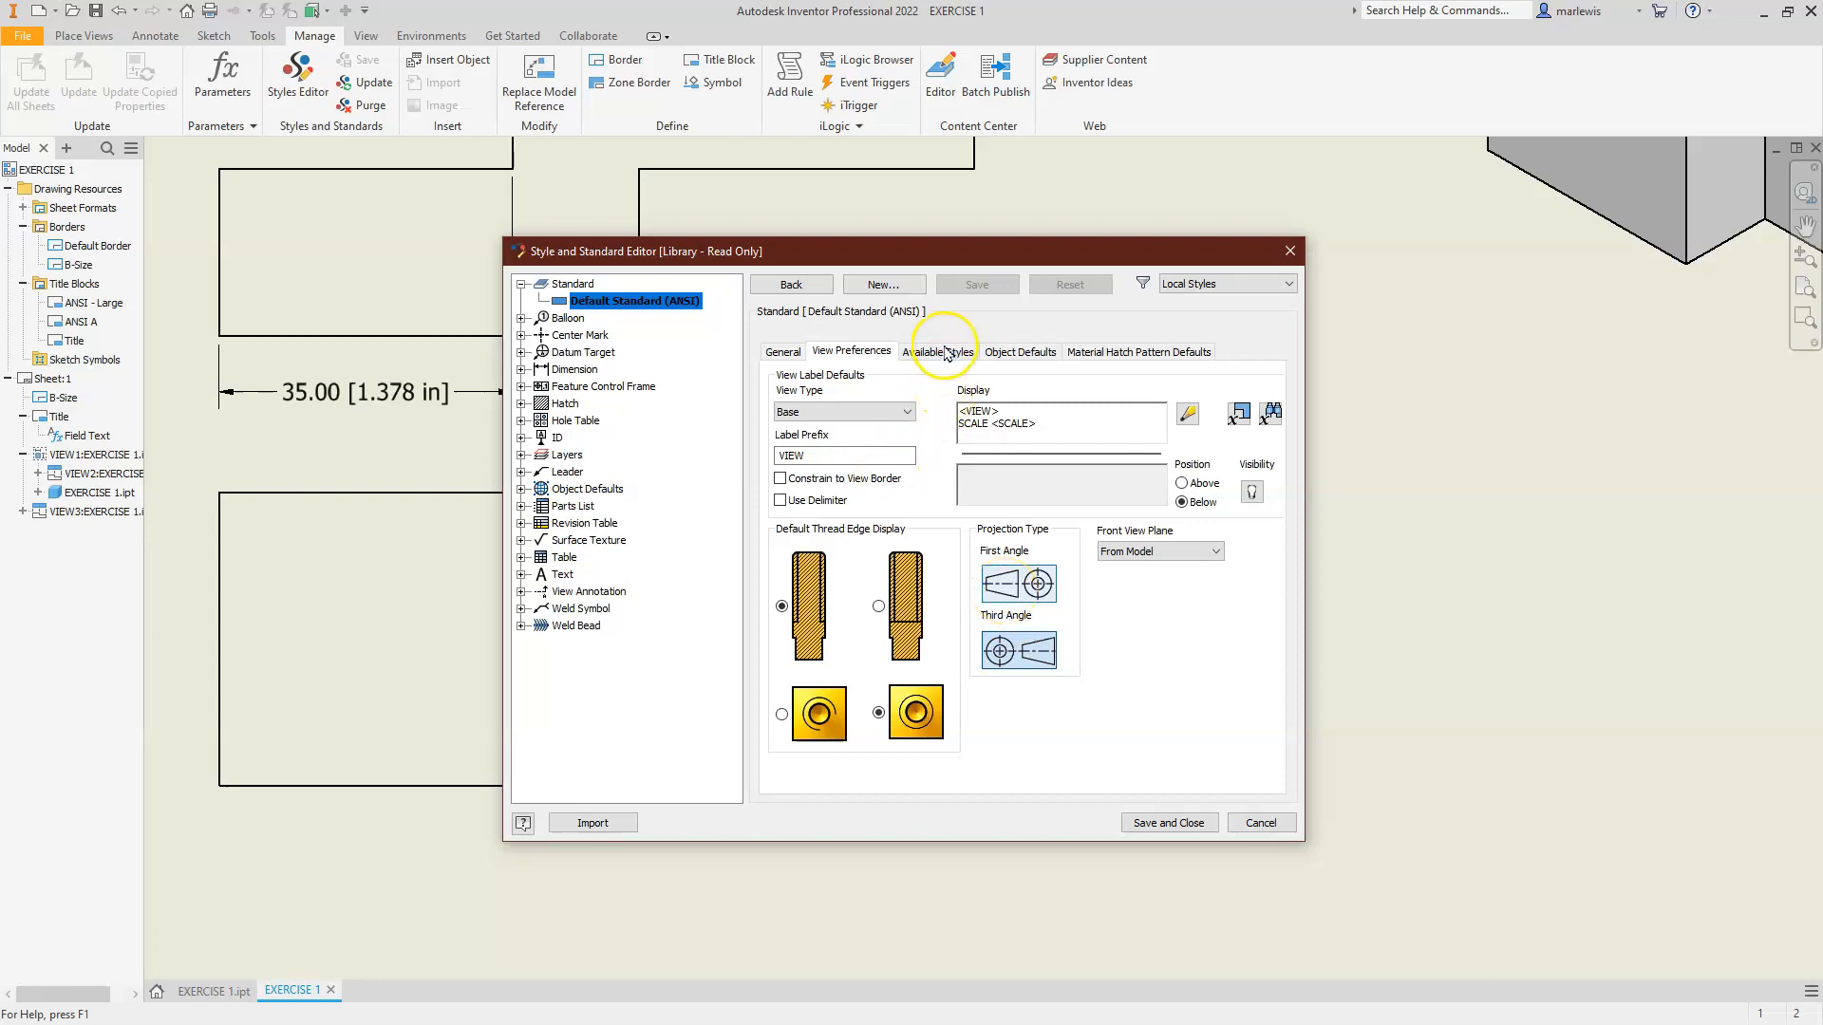
pyautogui.click(942, 354)
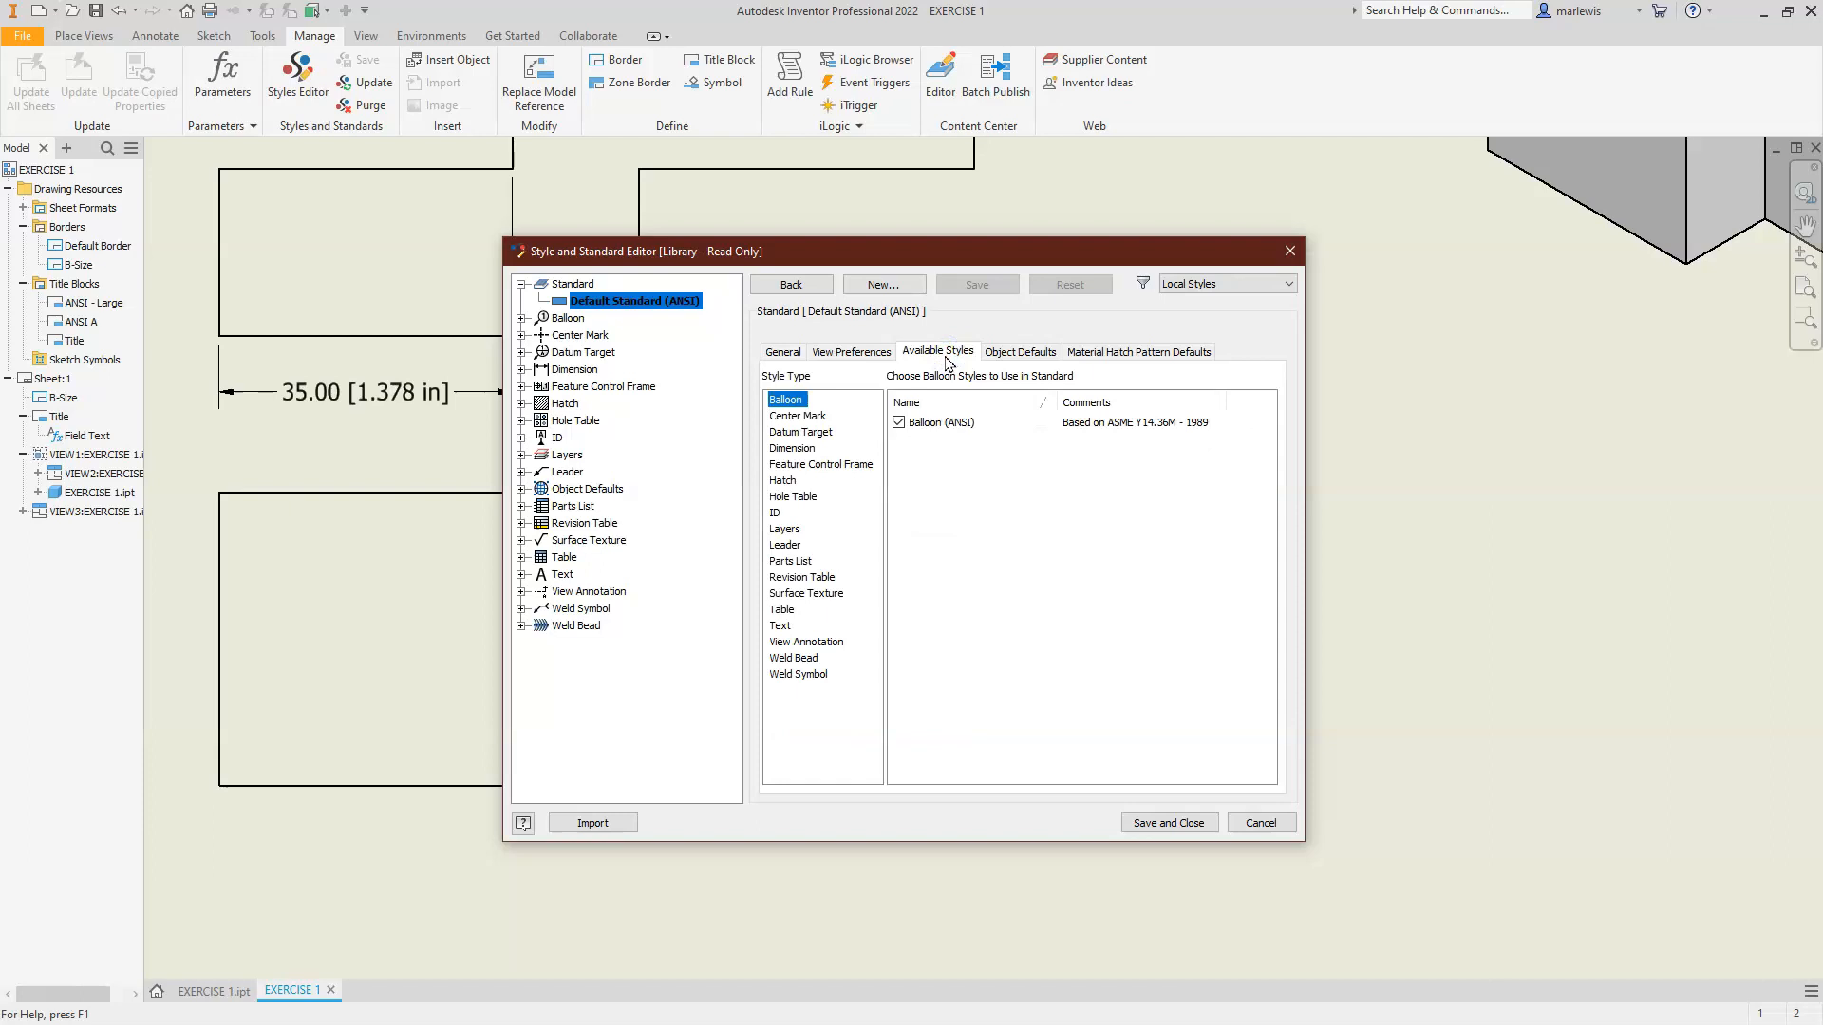
pyautogui.click(790, 450)
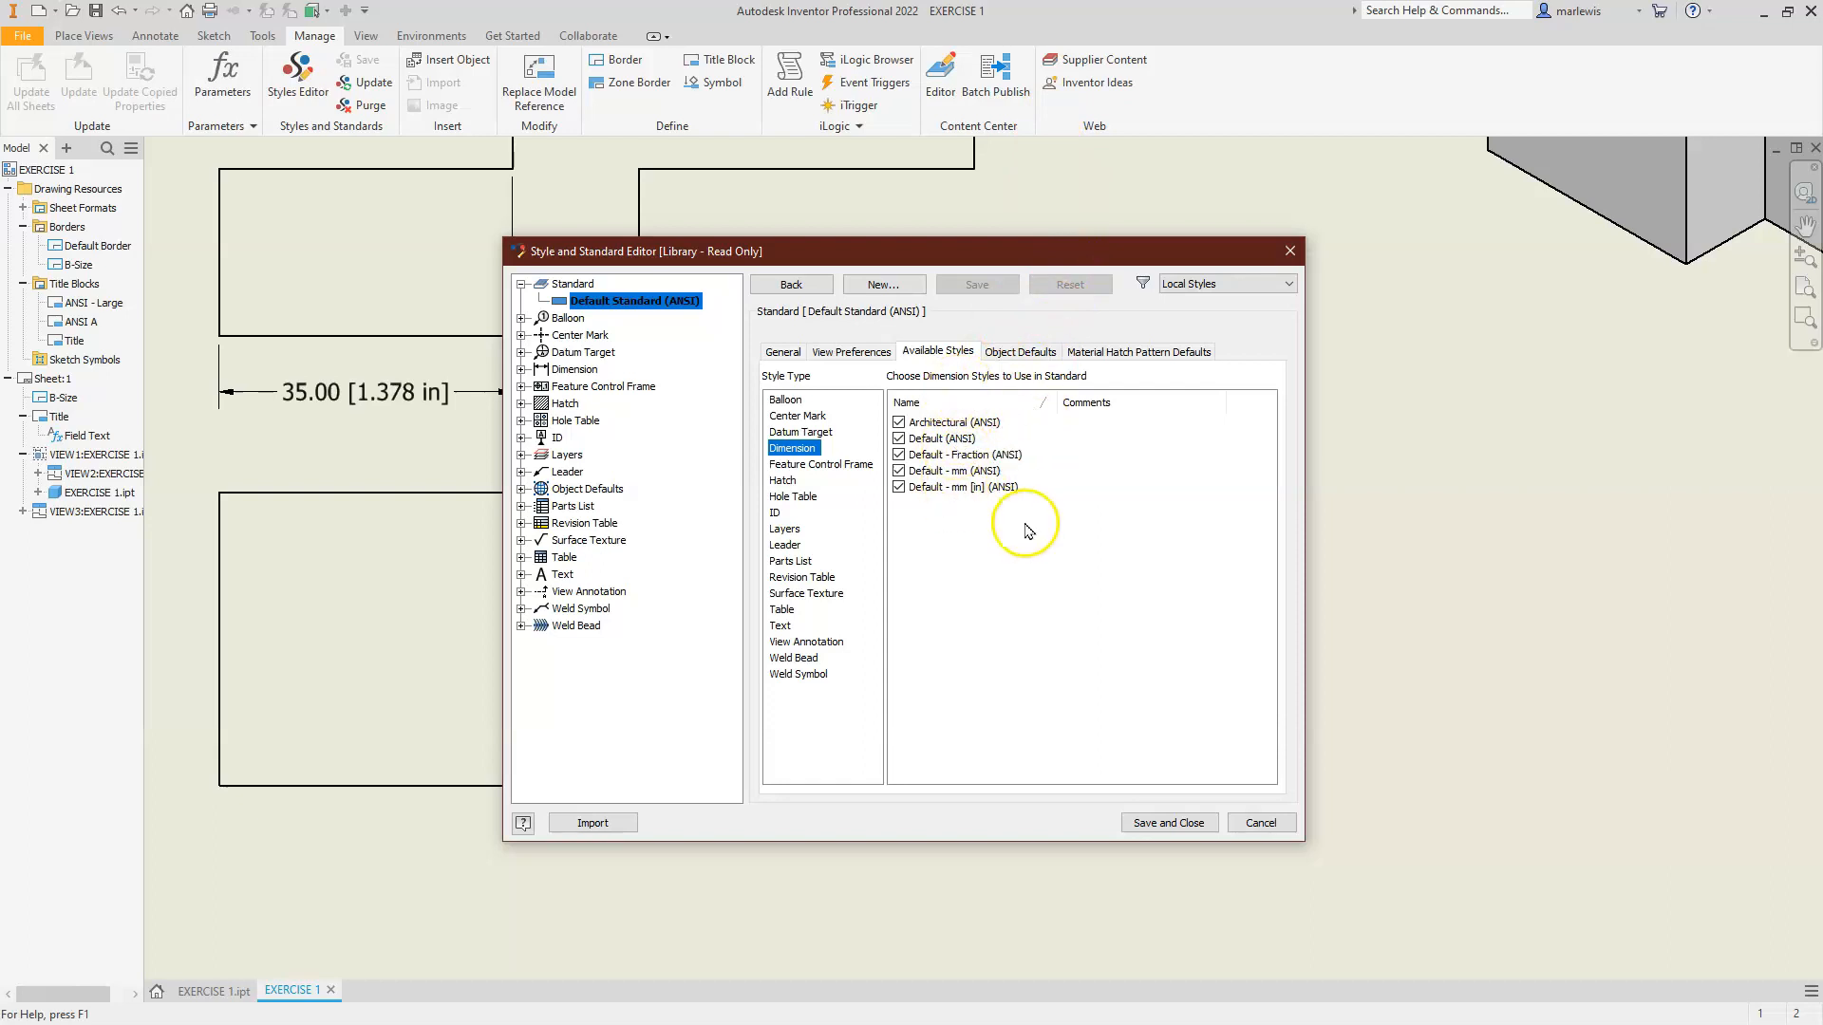
pyautogui.click(1011, 352)
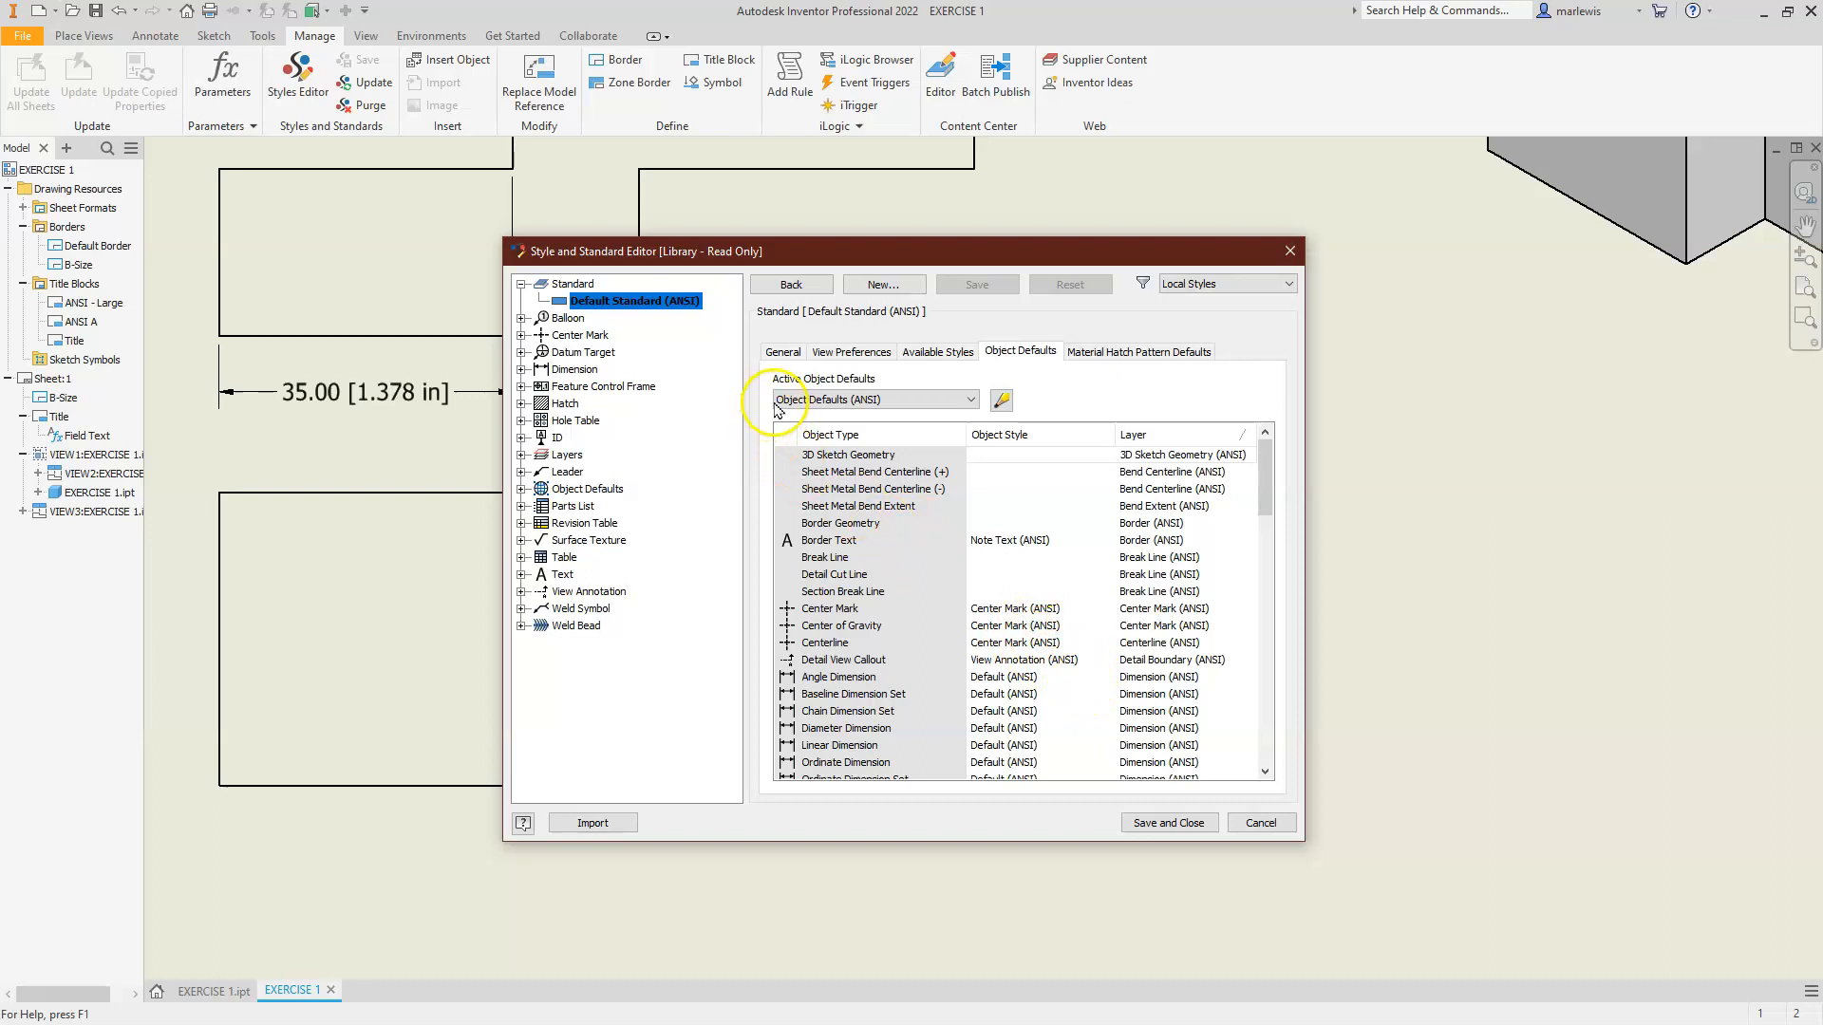
# Edit Object Defaults (ANSI) so that baseline dimension sets use the Default - mm [in] (ANSI) object style
pyautogui.click(1002, 402)
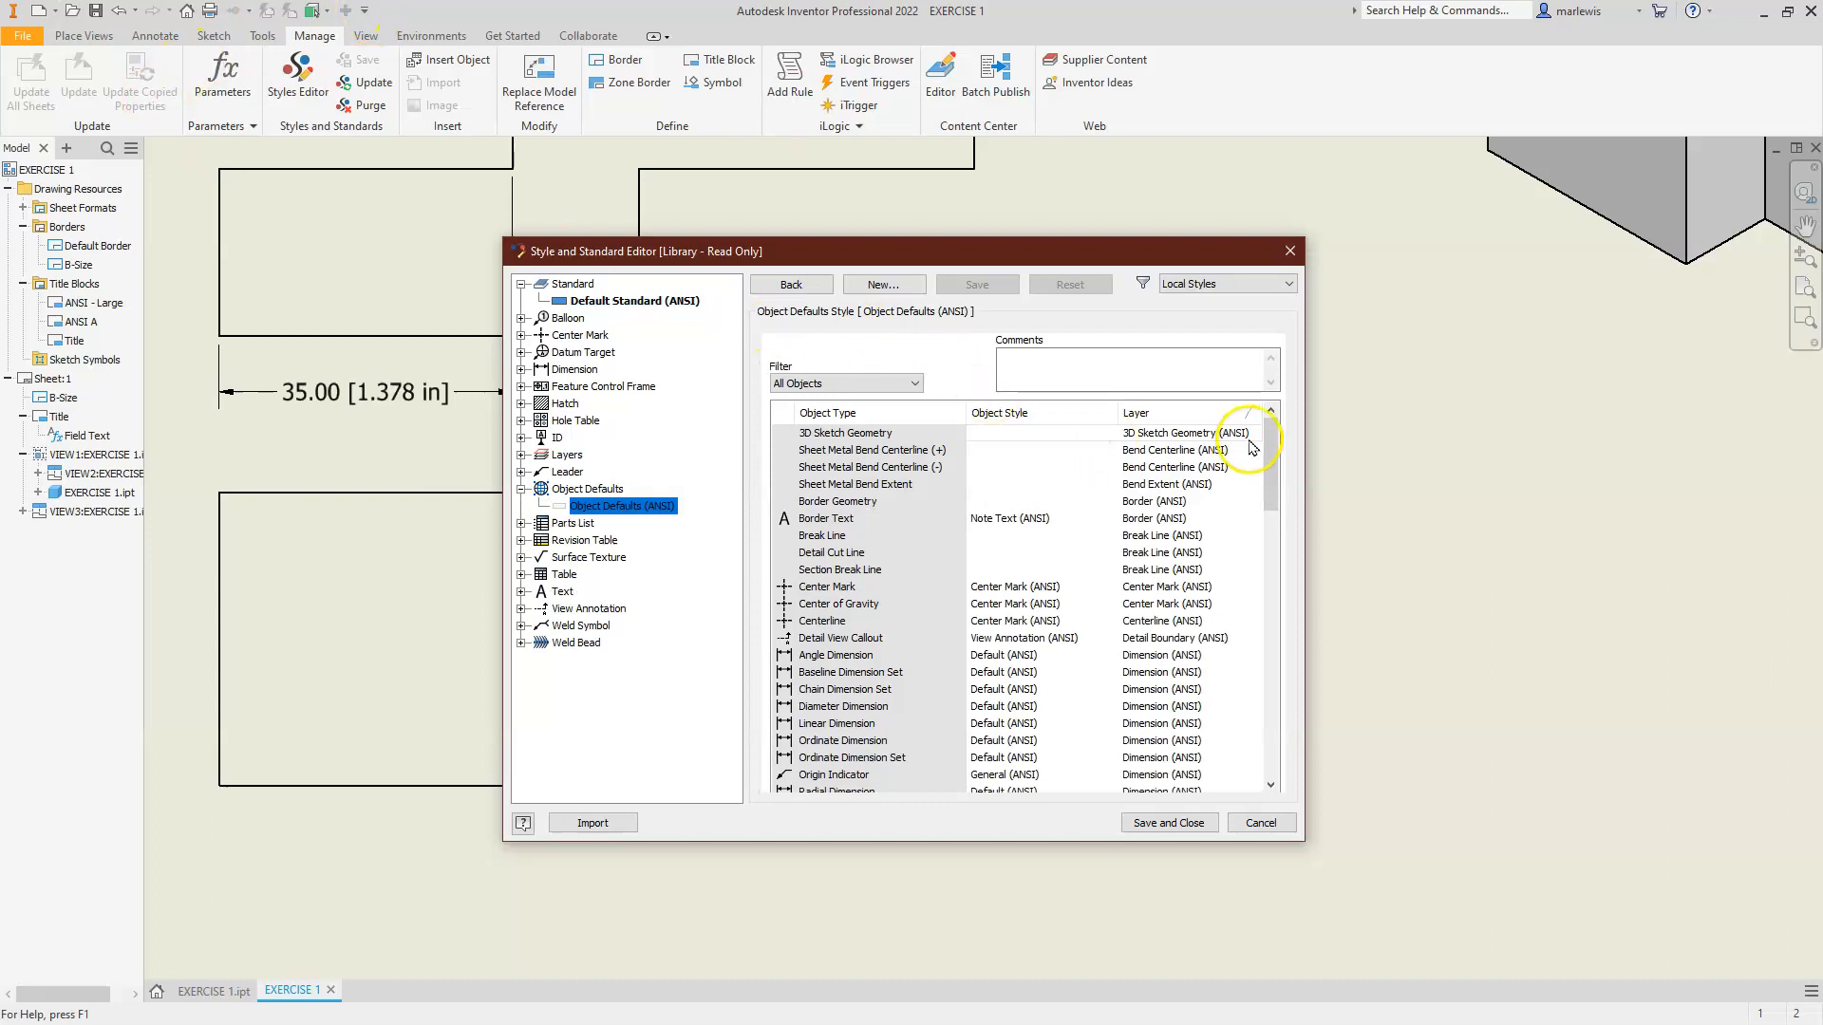
pyautogui.moveTo(1270, 443)
pyautogui.mouseDown()
pyautogui.moveTo(1266, 494)
pyautogui.moveTo(1268, 460)
pyautogui.mouseUp()
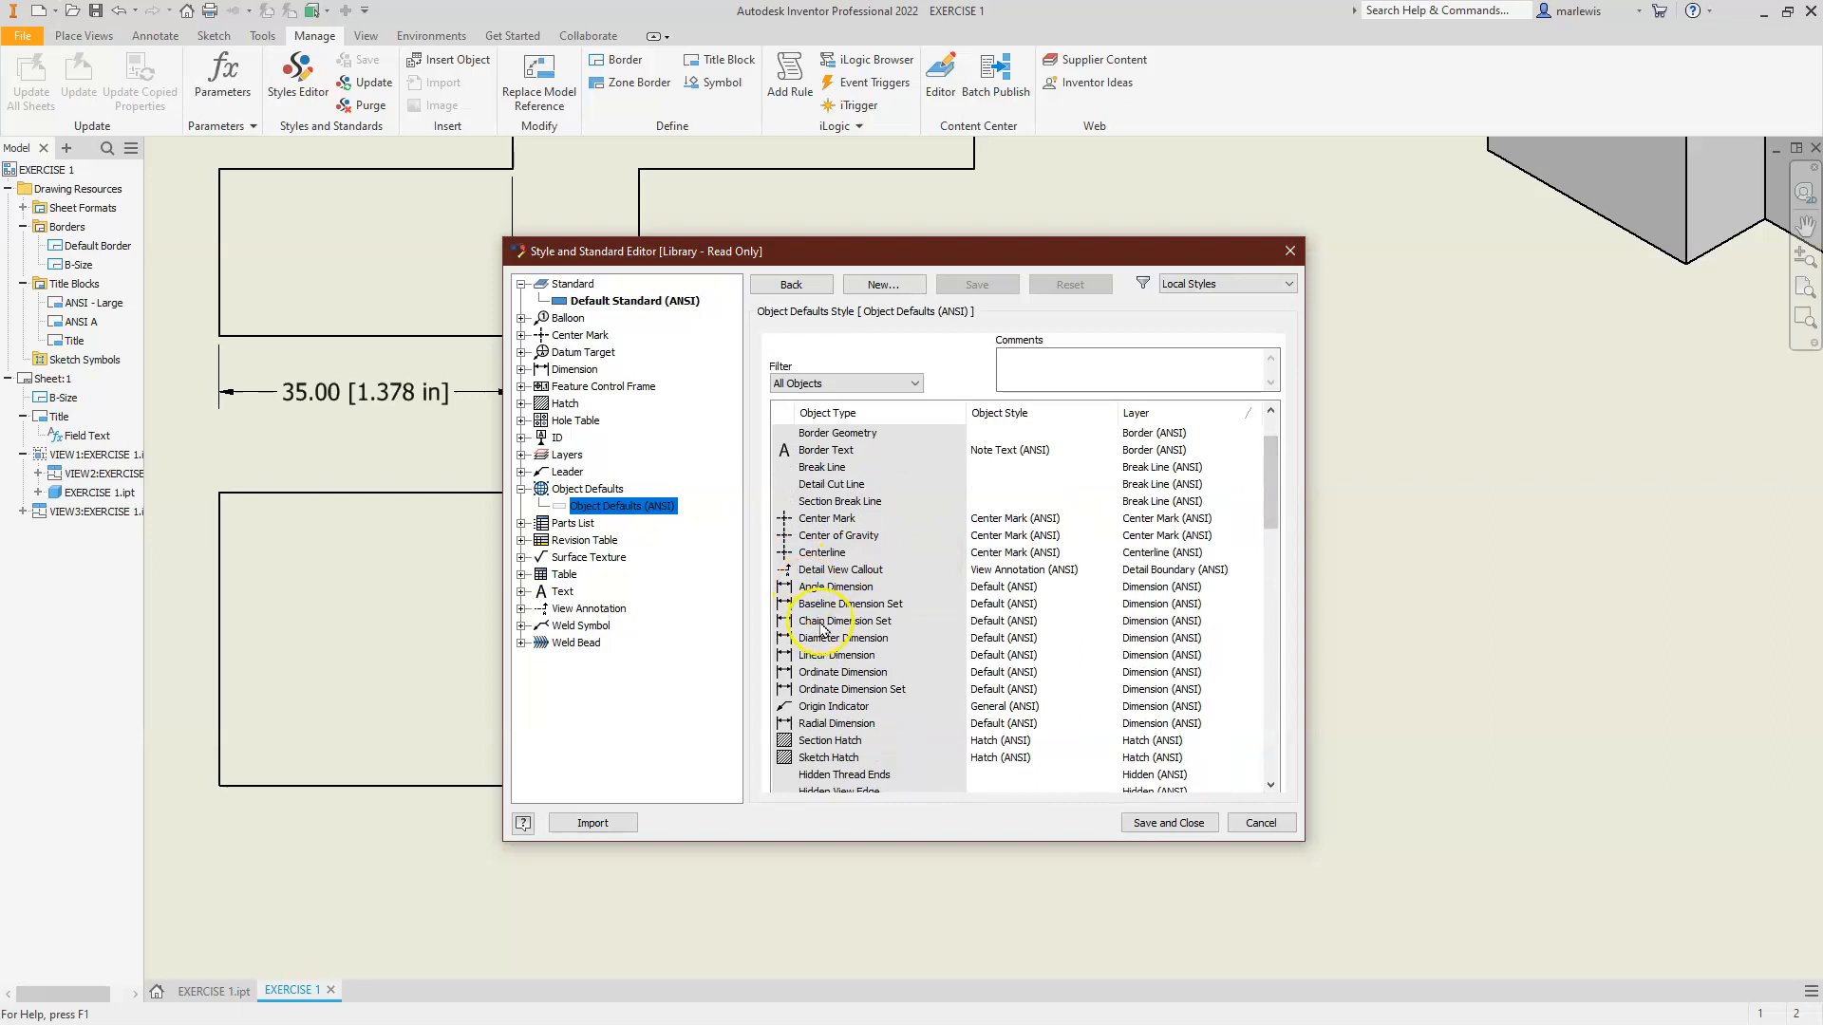
pyautogui.click(1002, 589)
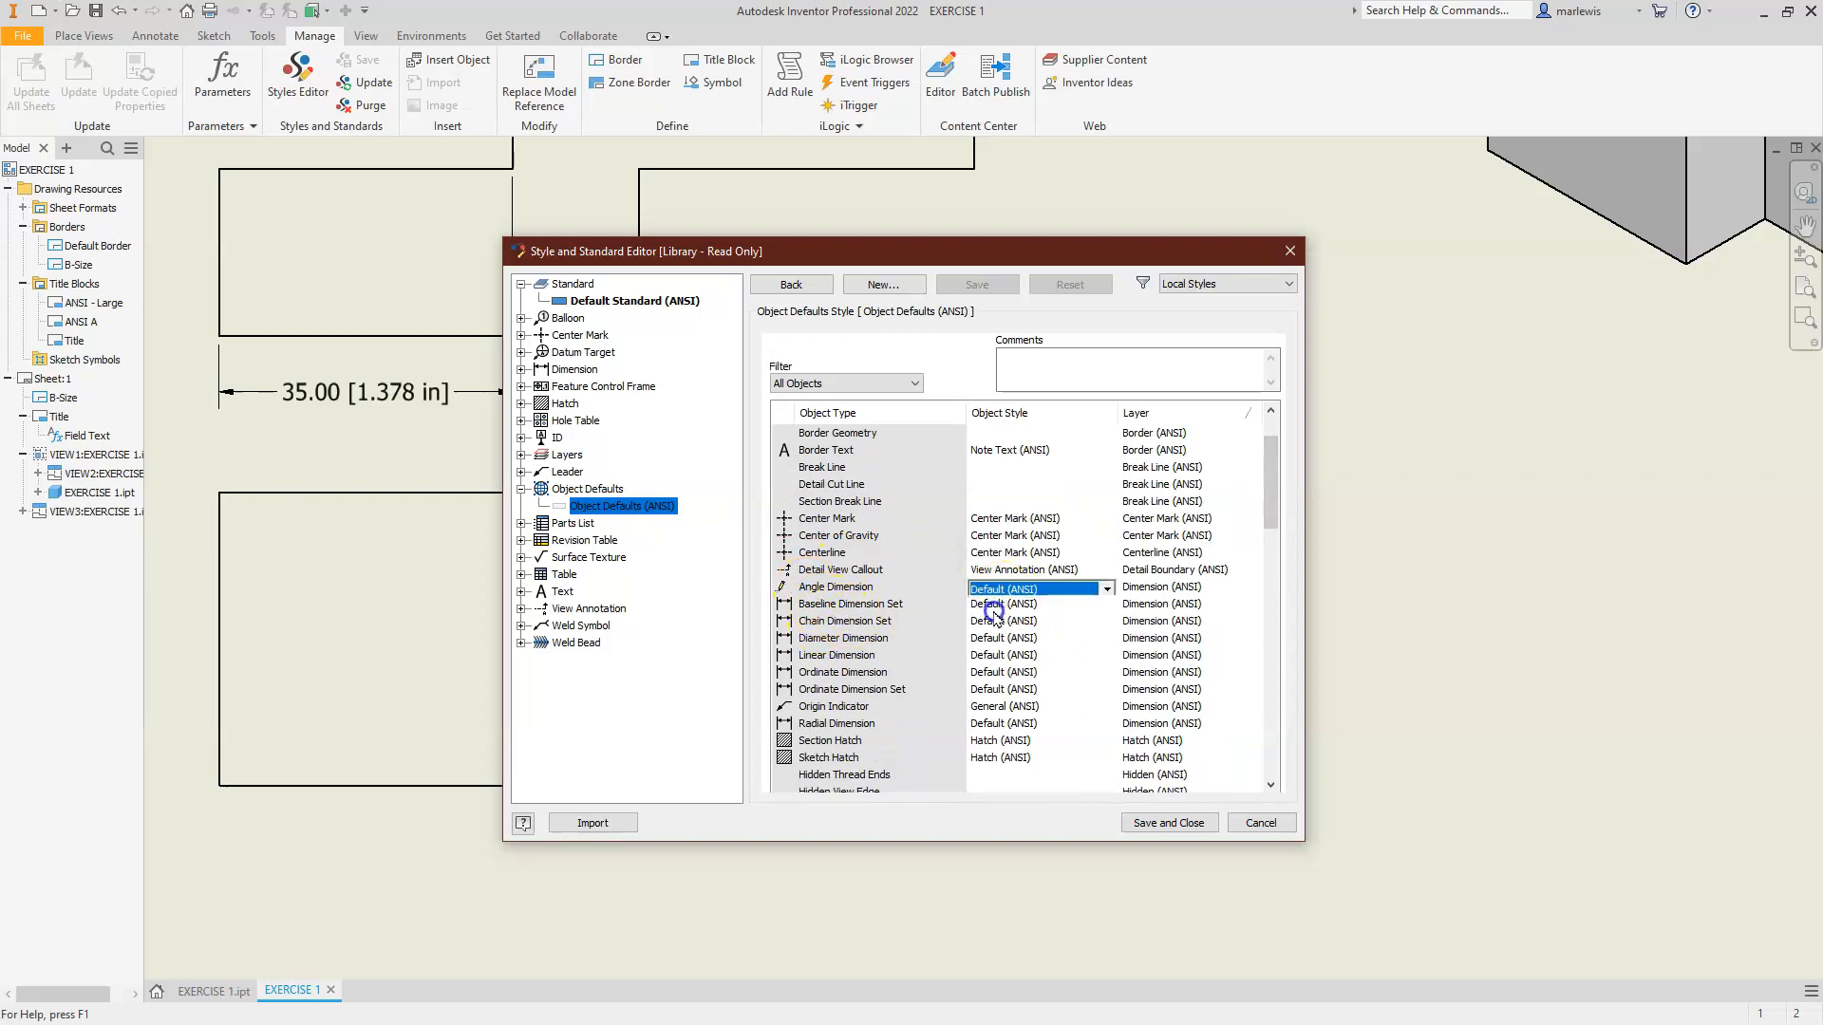
pyautogui.click(987, 590)
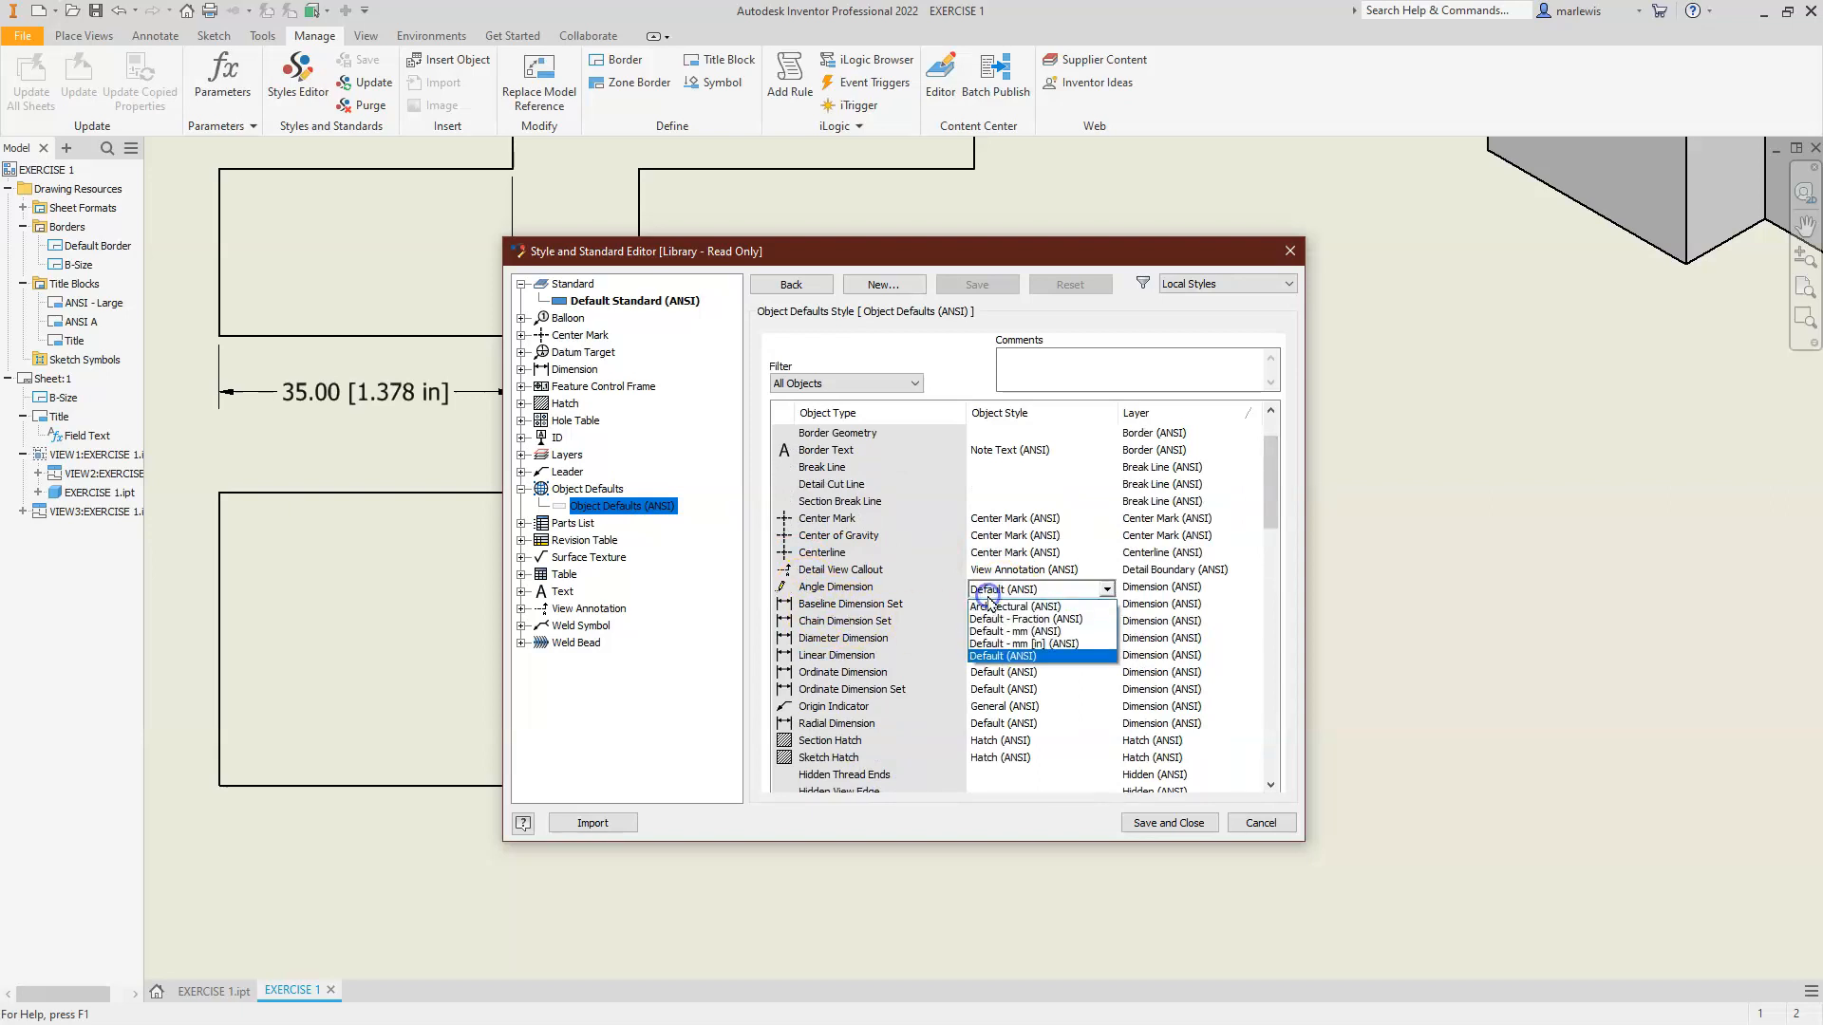
pyautogui.click(835, 608)
pyautogui.click(822, 608)
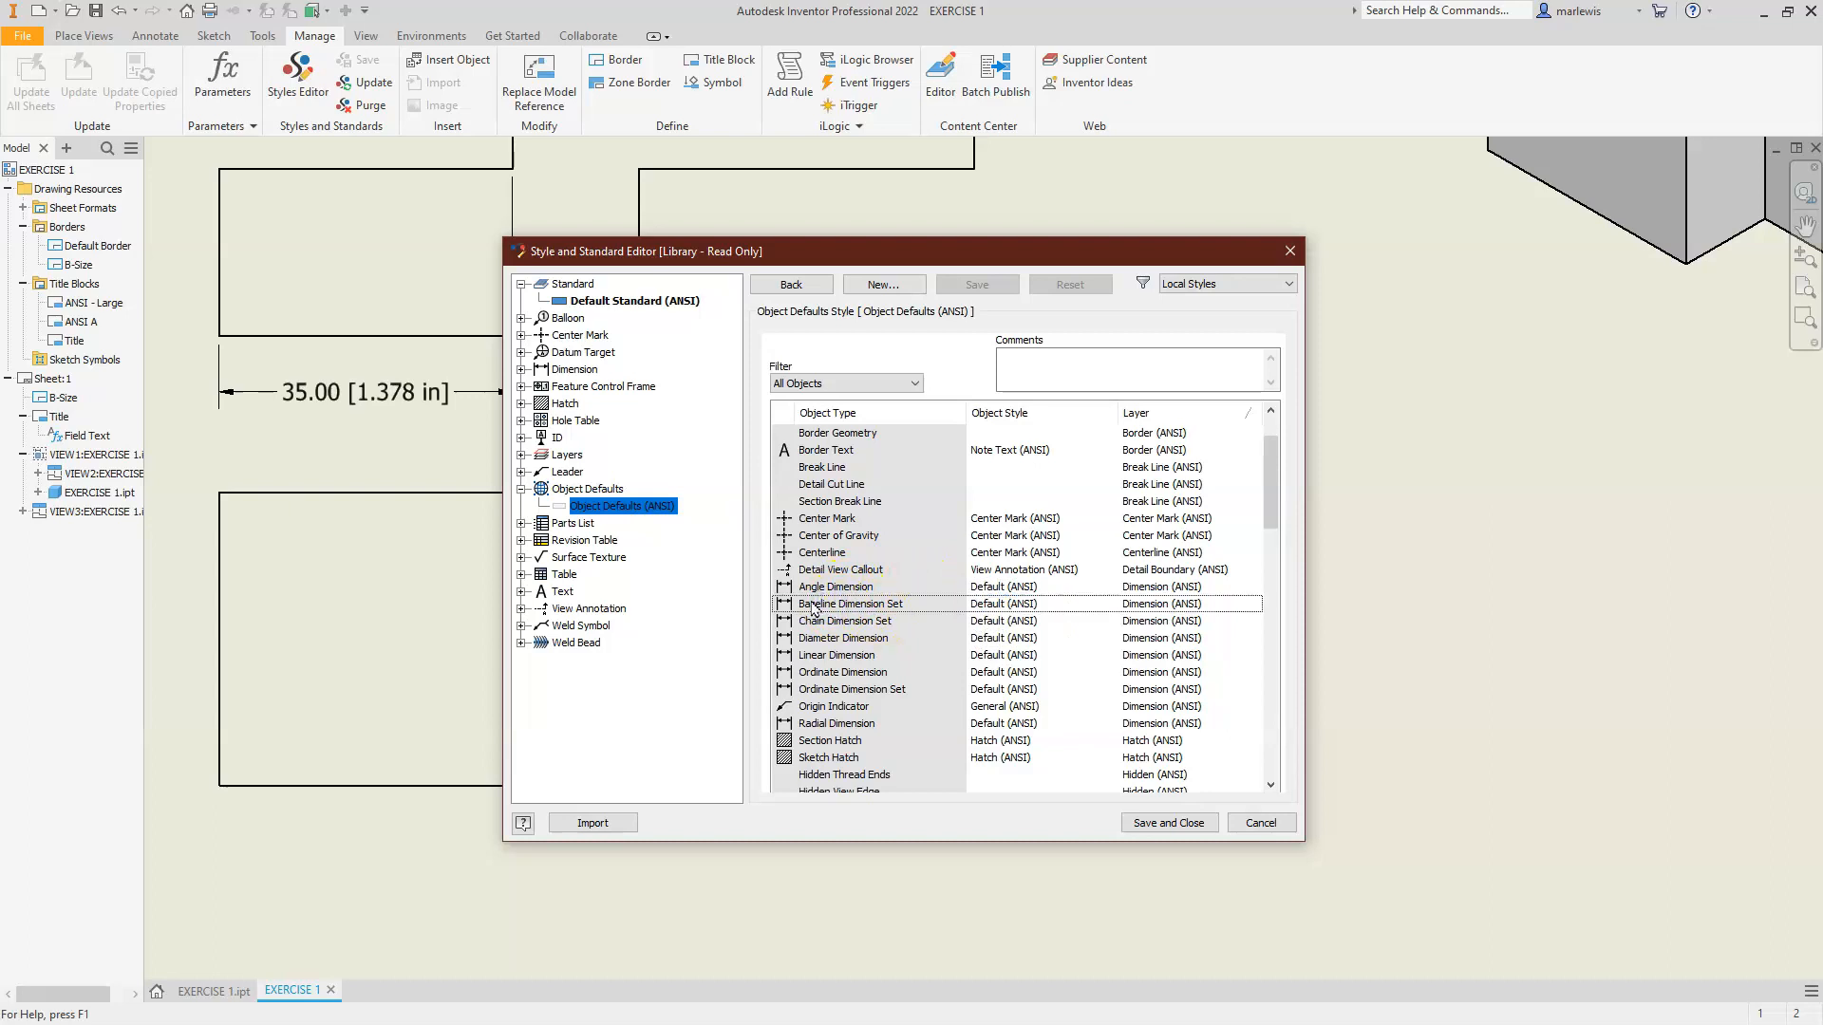
pyautogui.click(1014, 606)
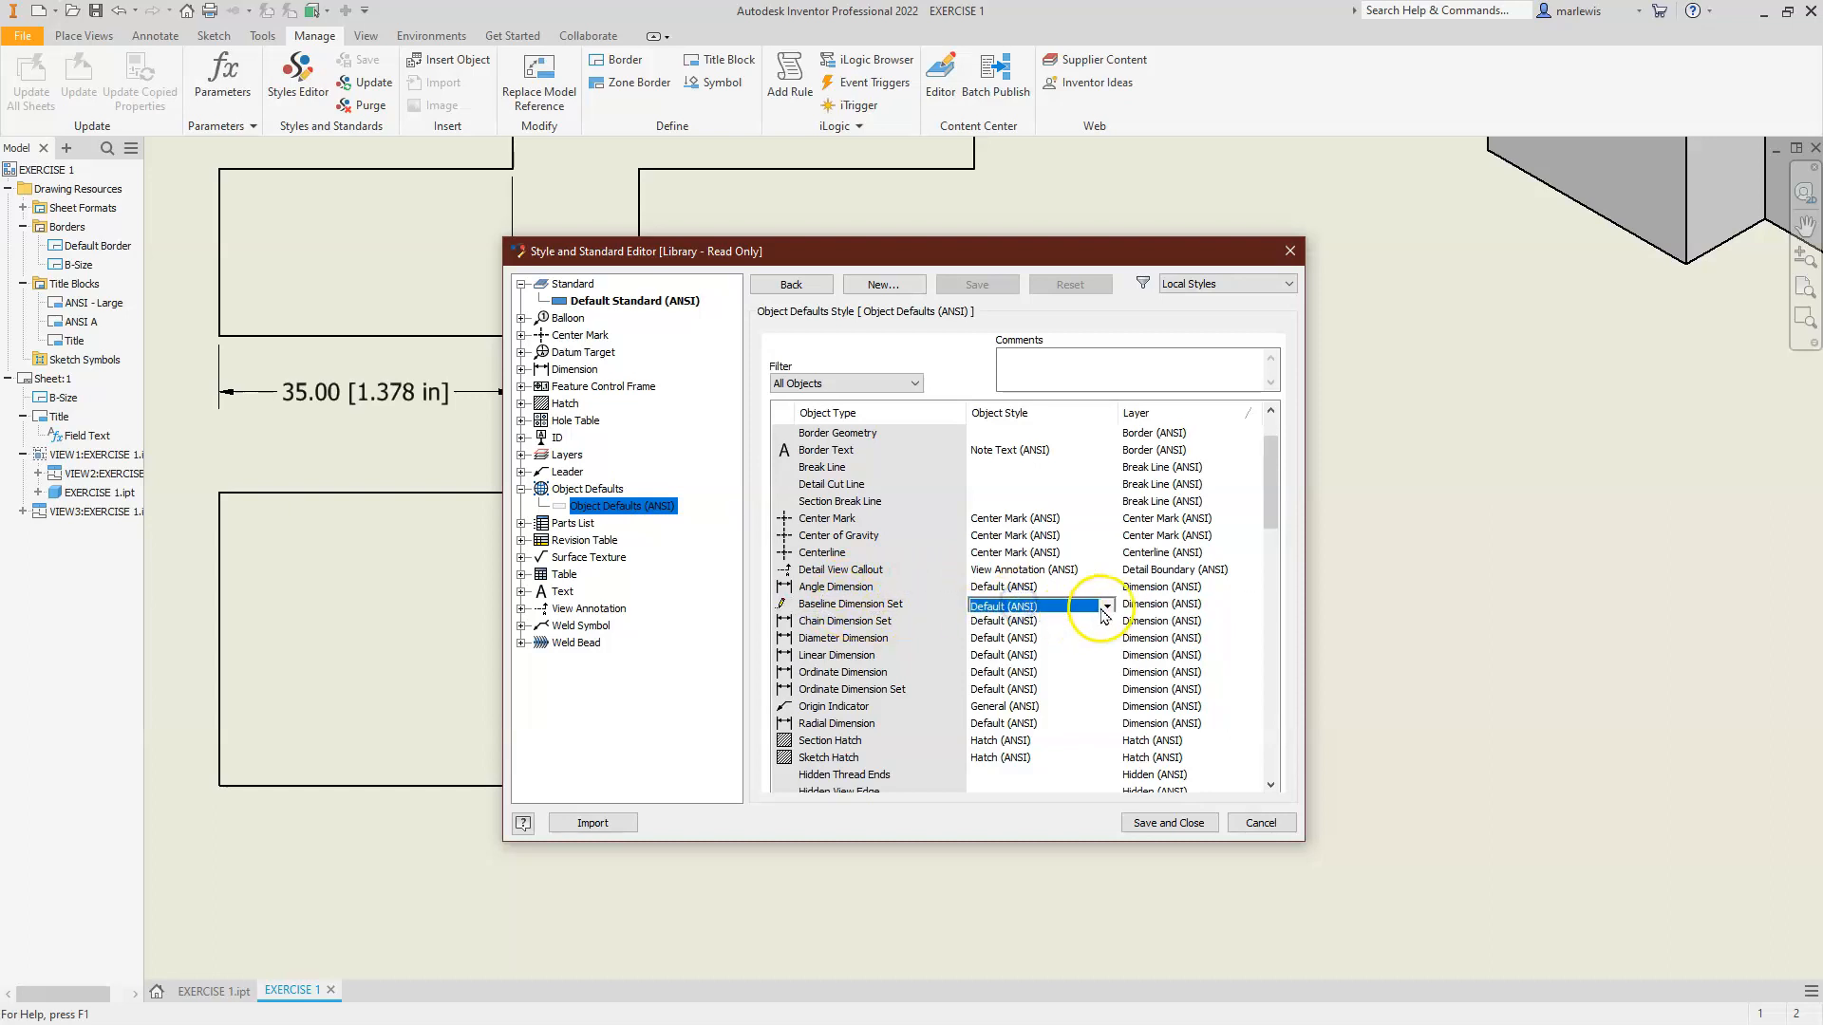
pyautogui.click(1106, 608)
pyautogui.click(1057, 659)
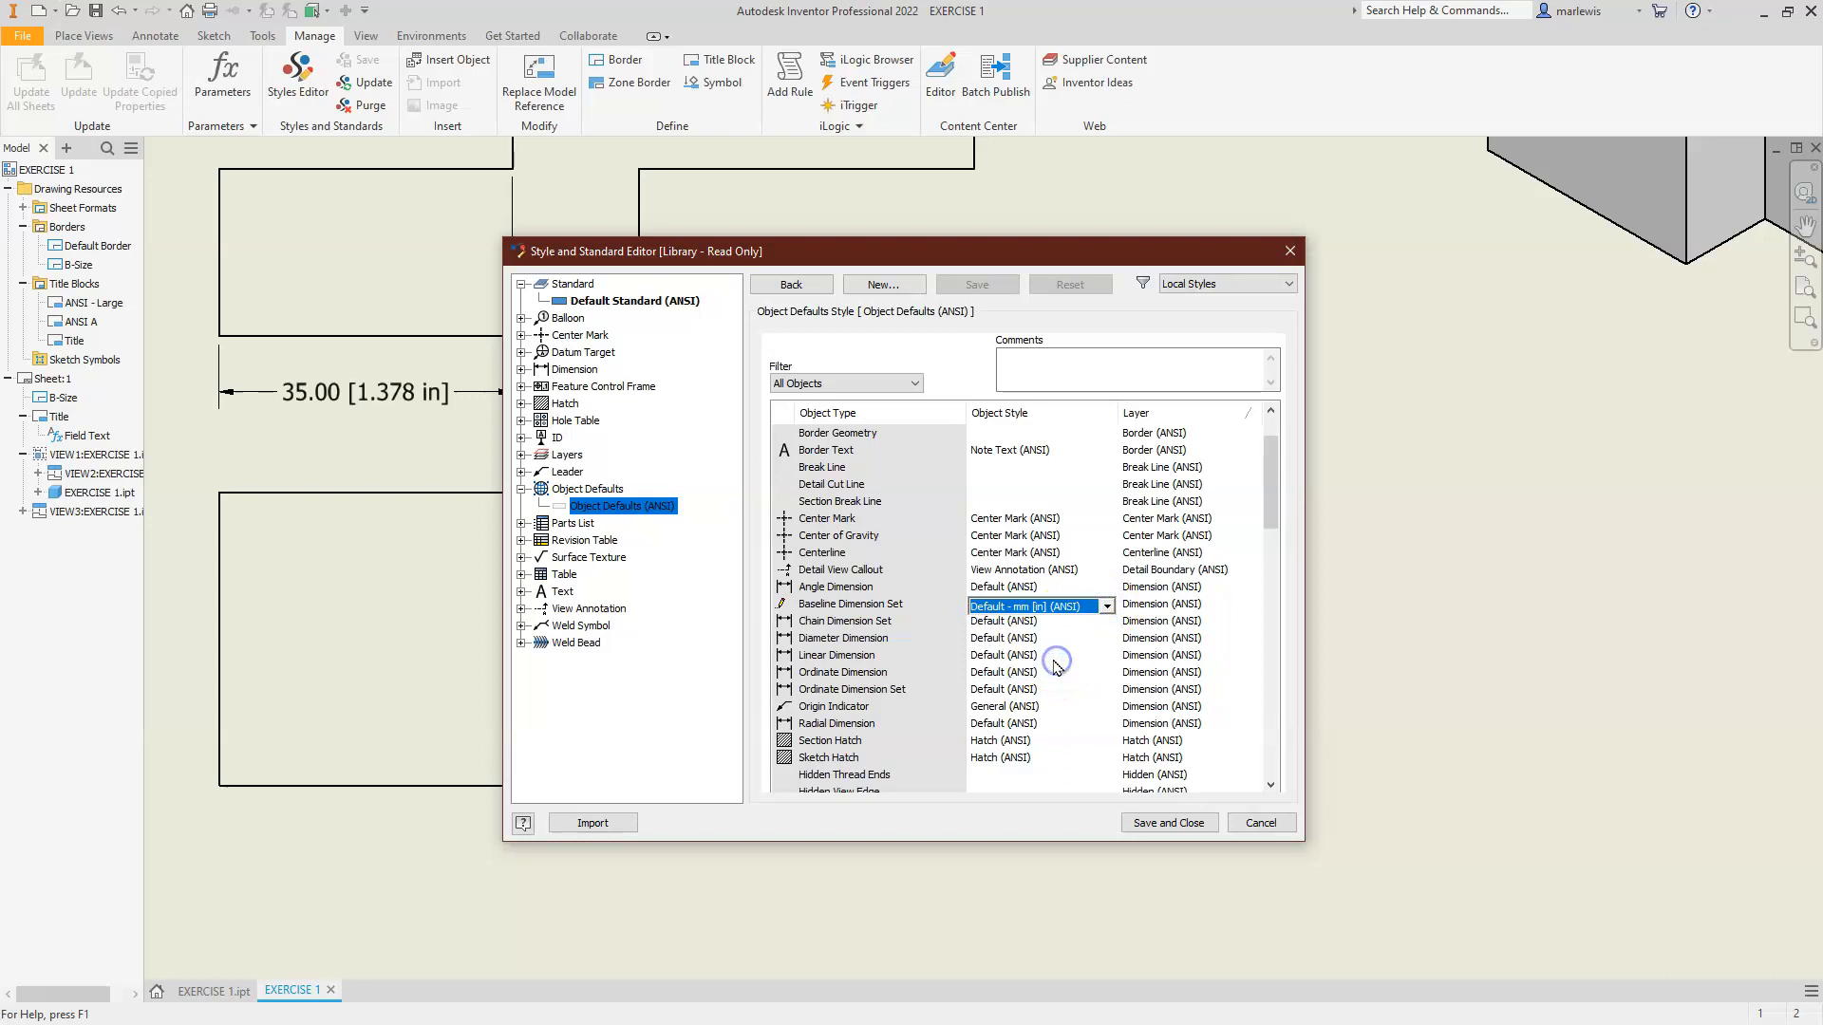
# Assign the Default - mm [in] (ANSI) object style to chain dimension sets and diameter dimensions
pyautogui.click(1035, 624)
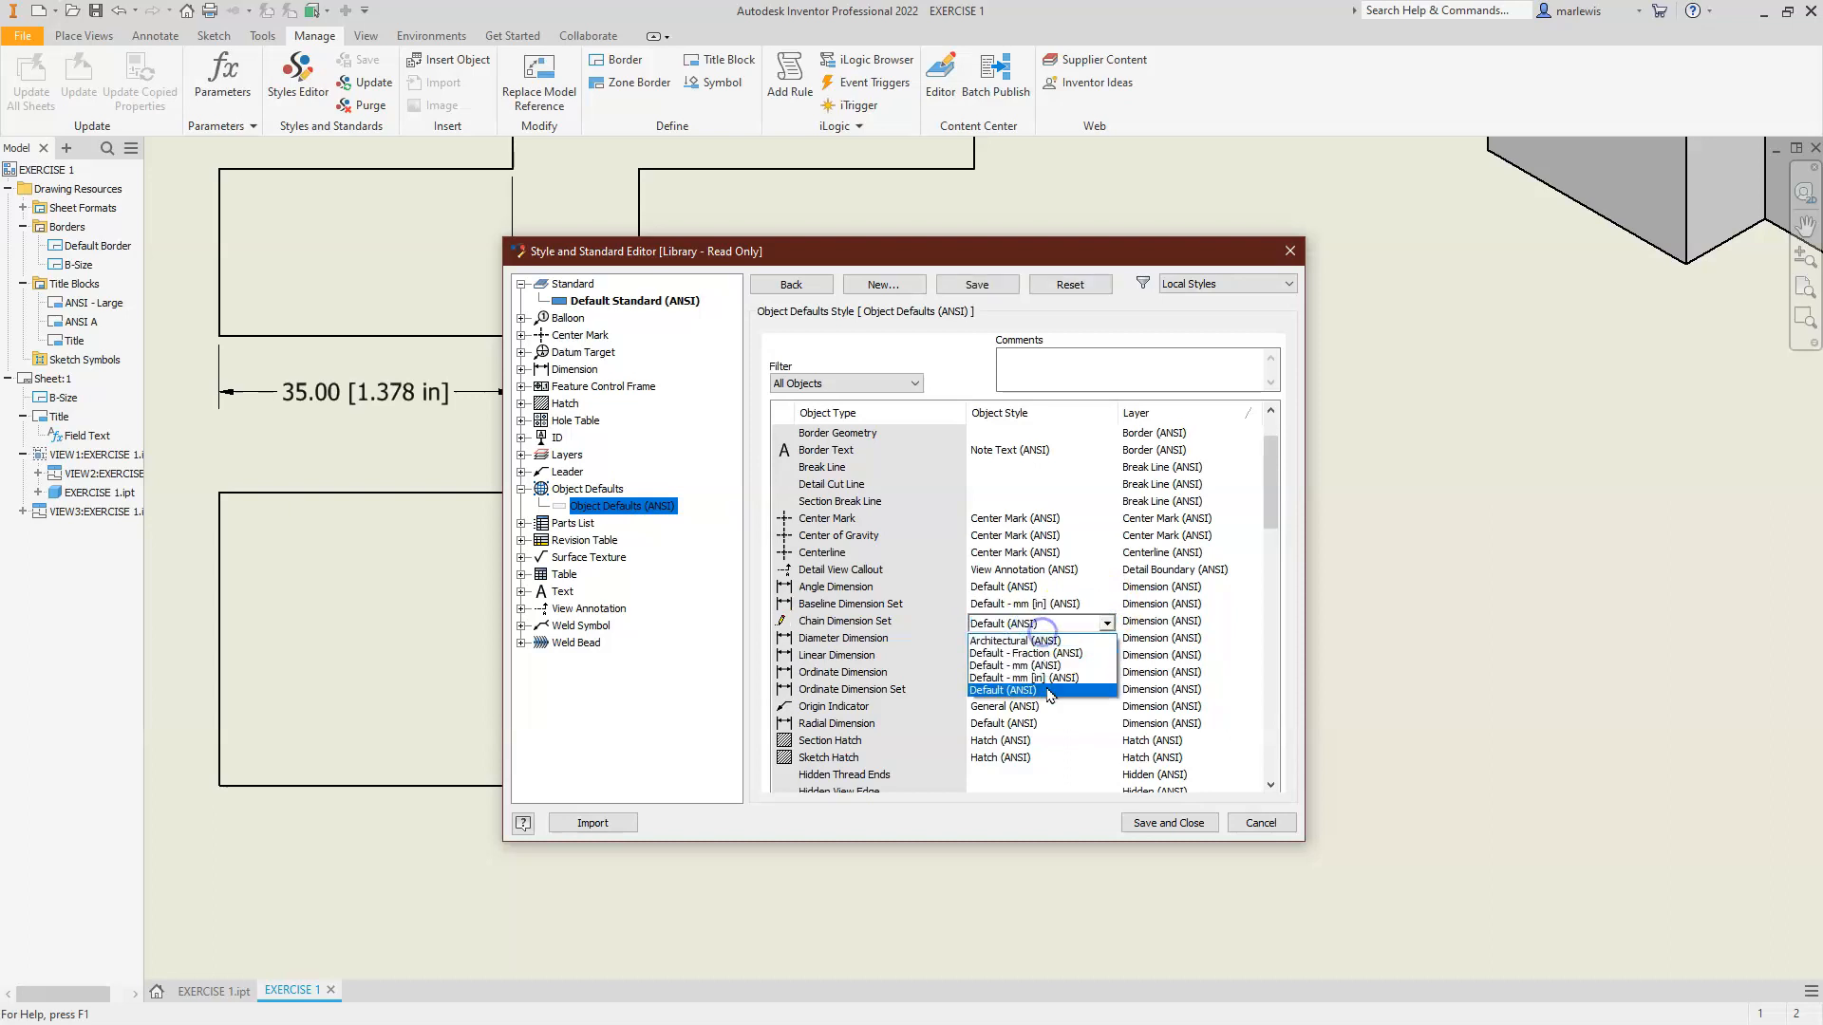
pyautogui.click(1035, 678)
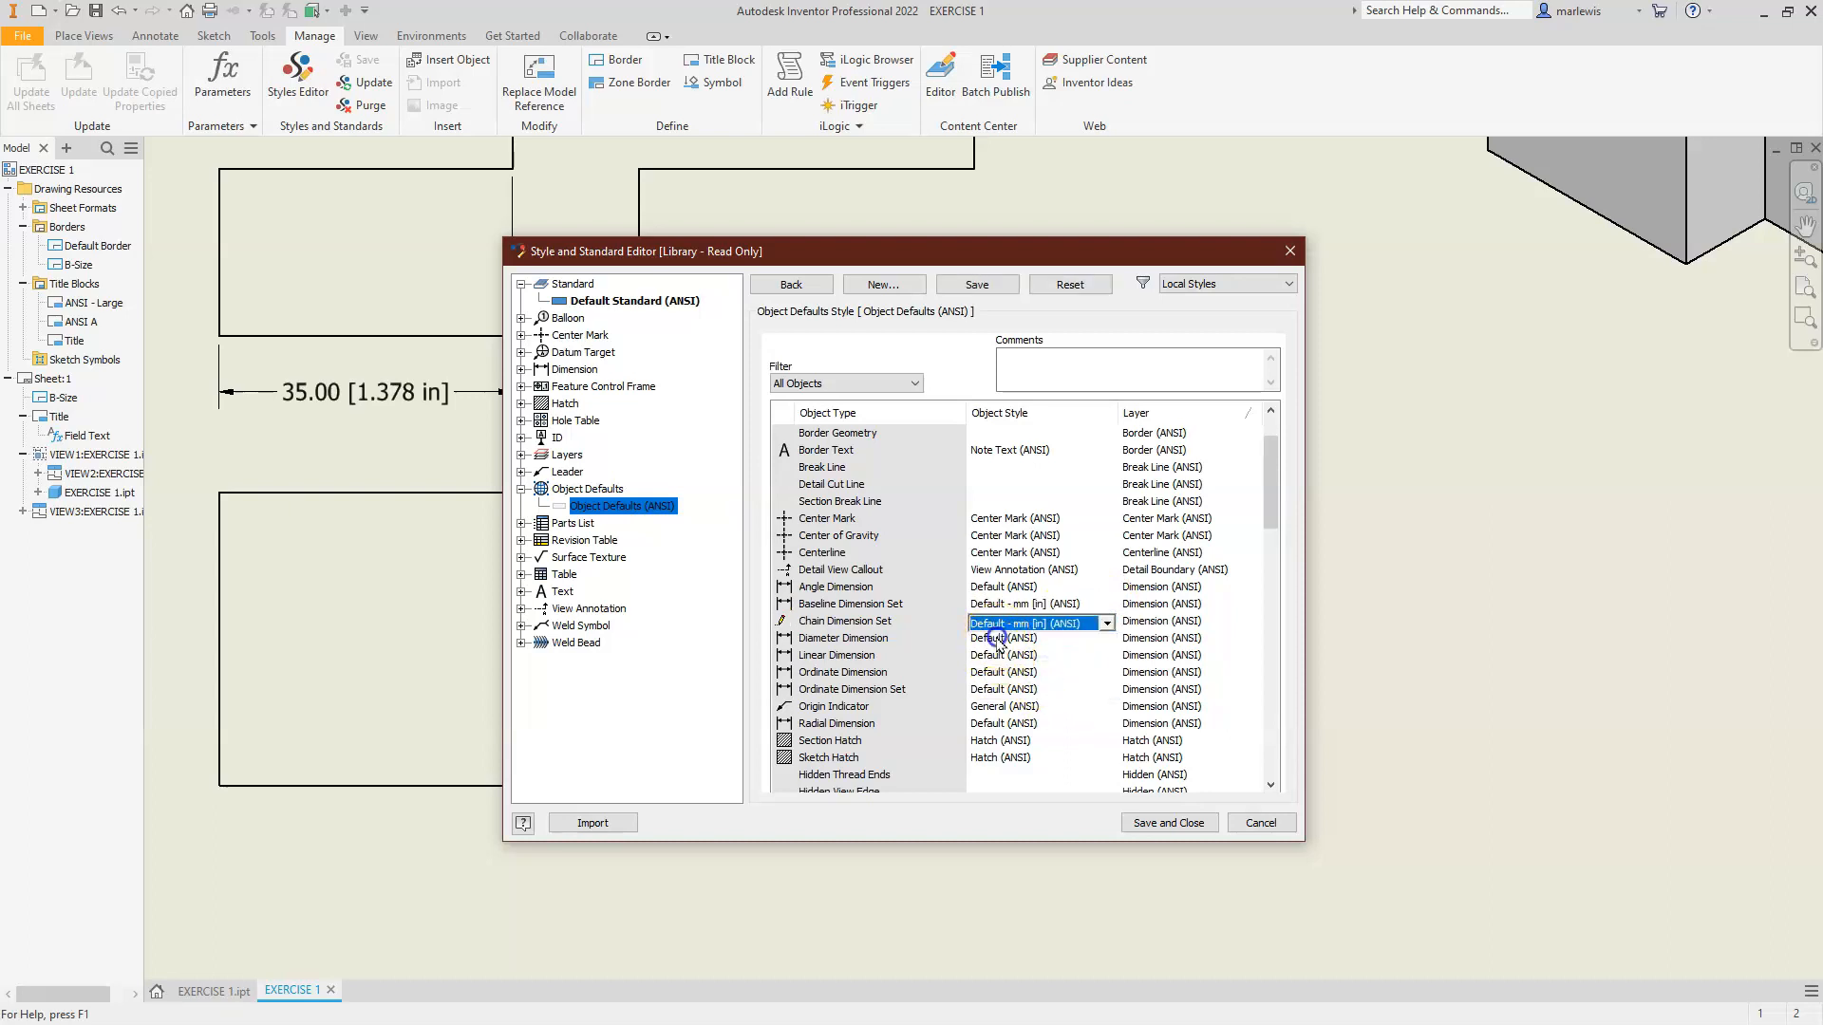
pyautogui.click(997, 641)
pyautogui.click(1012, 699)
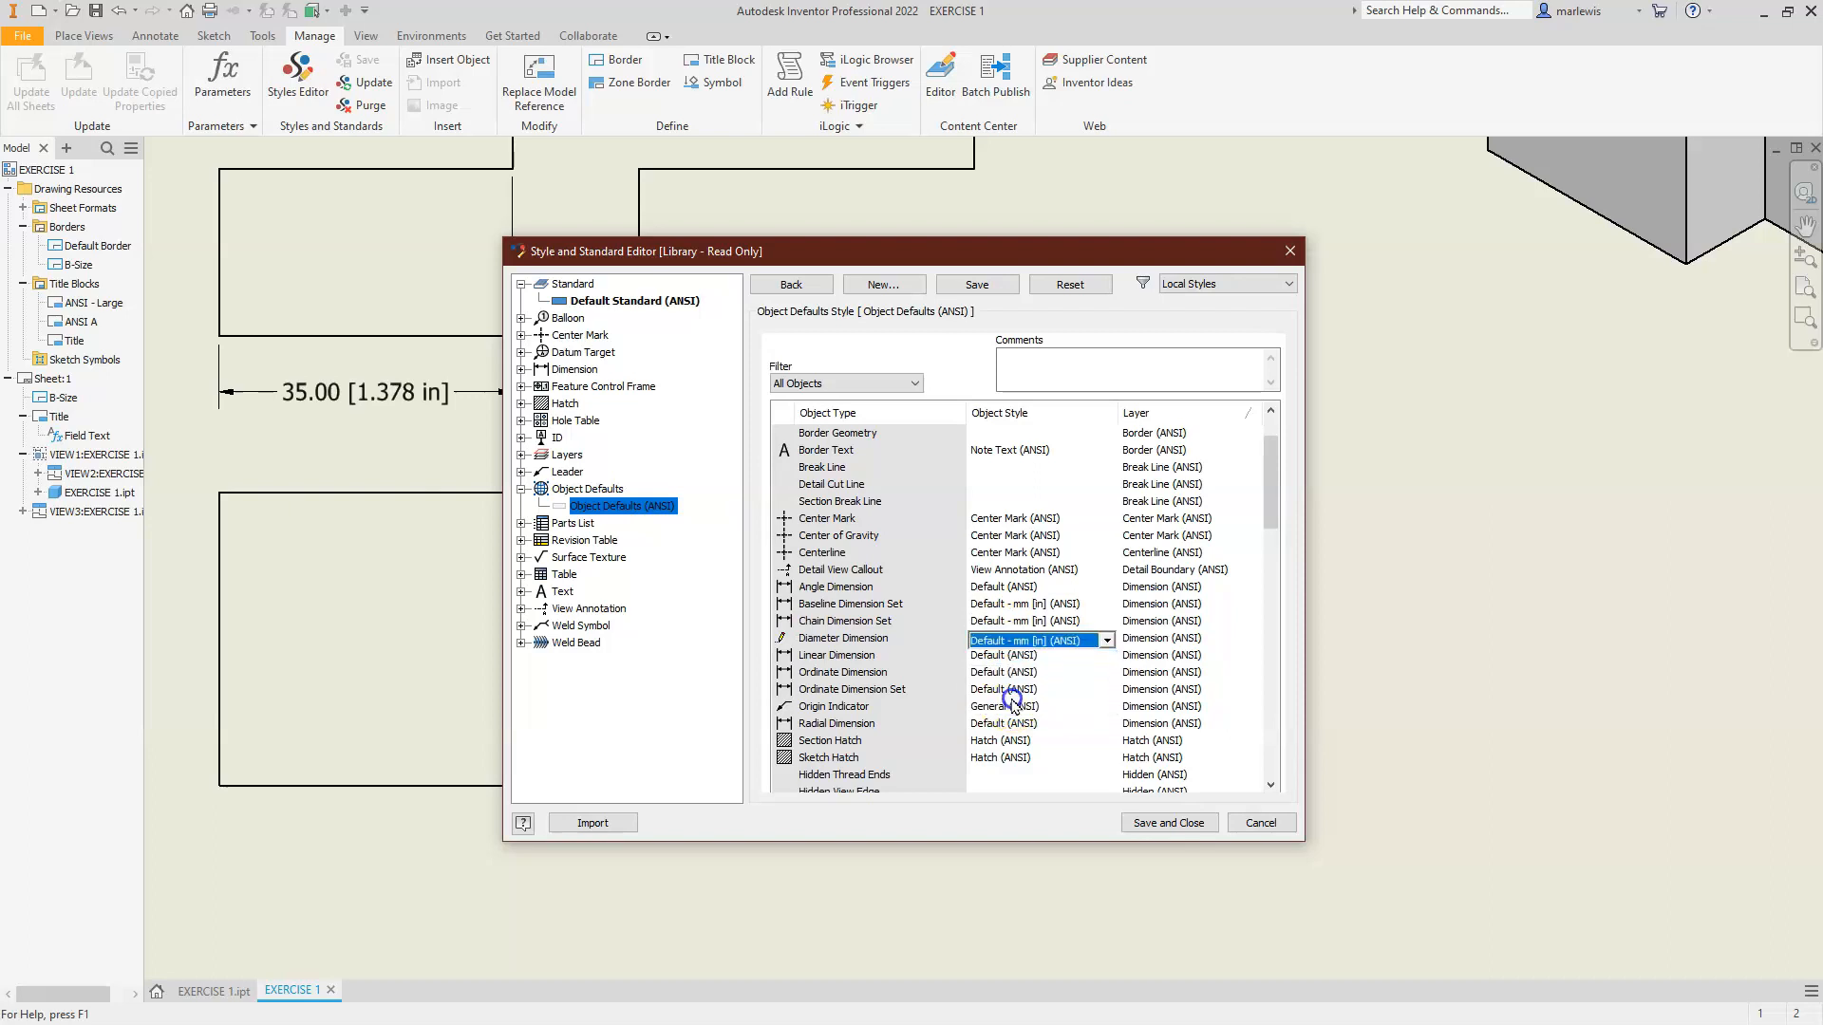
# Assign the Default - mm [in] (ANSI) object style to linear and radial dimensions, and save the object defaults
pyautogui.click(992, 657)
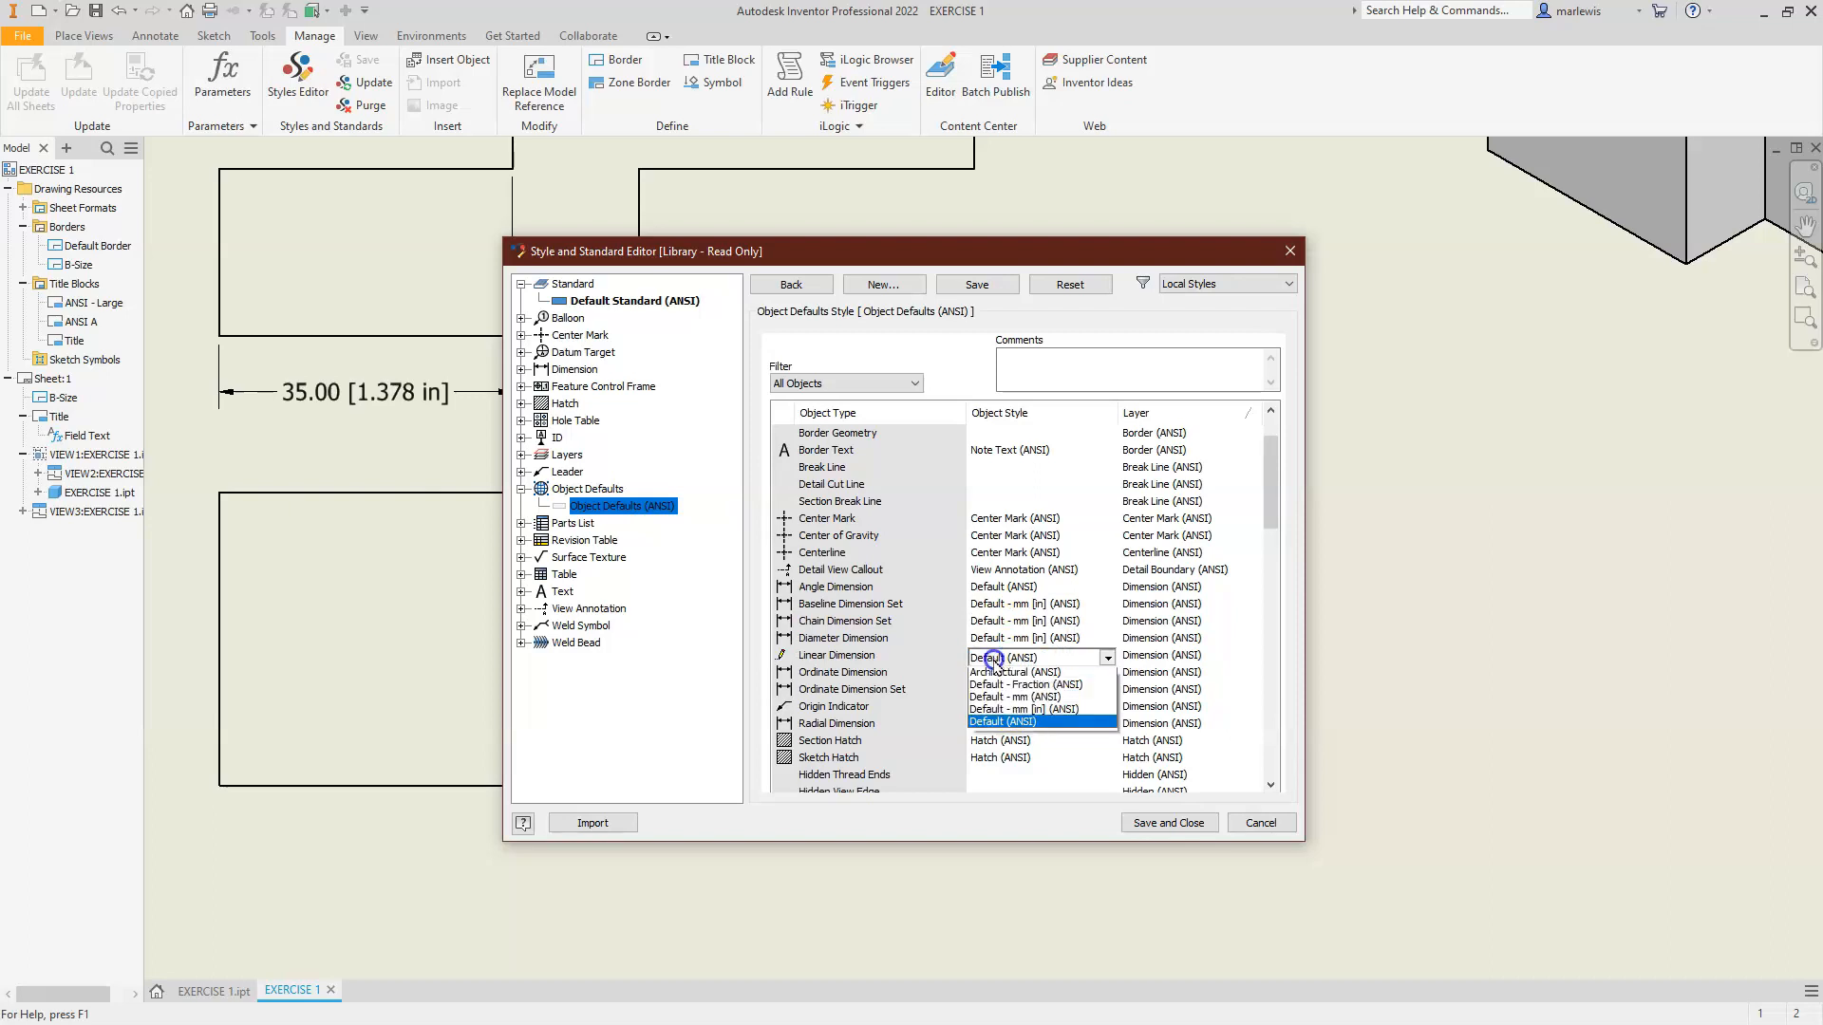
pyautogui.click(1015, 712)
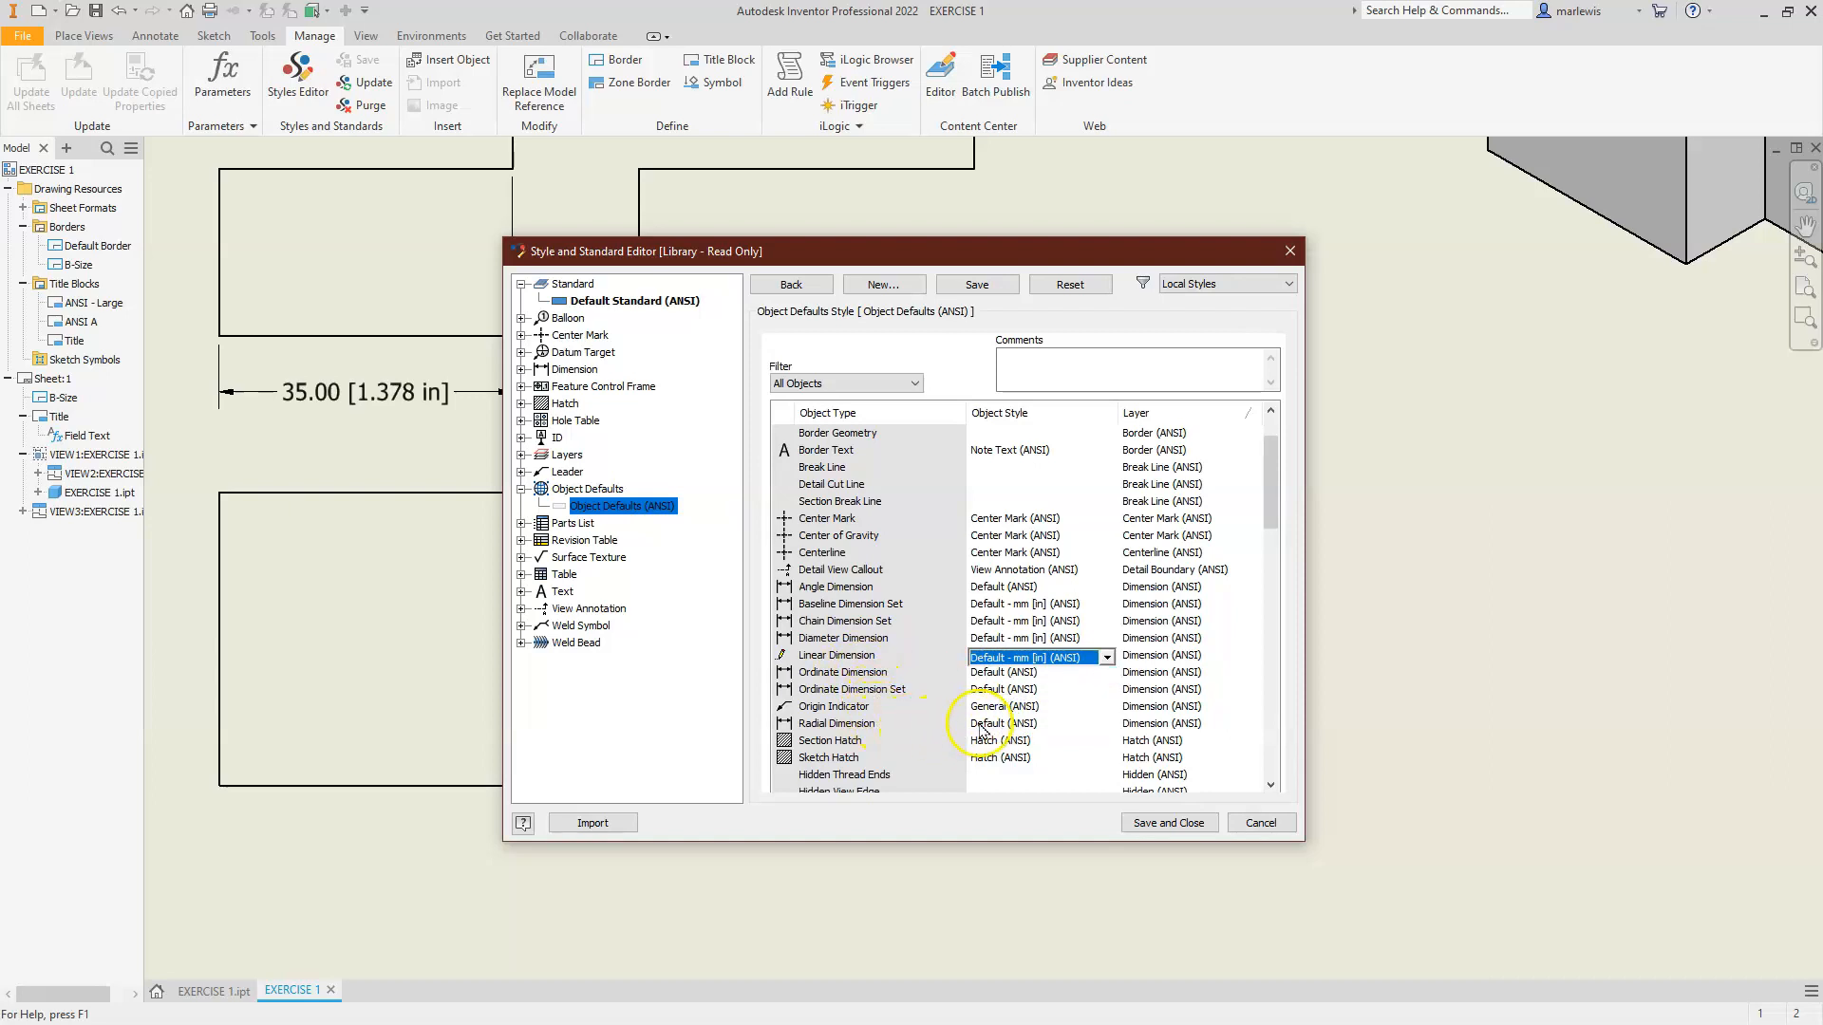
pyautogui.click(981, 727)
pyautogui.click(992, 726)
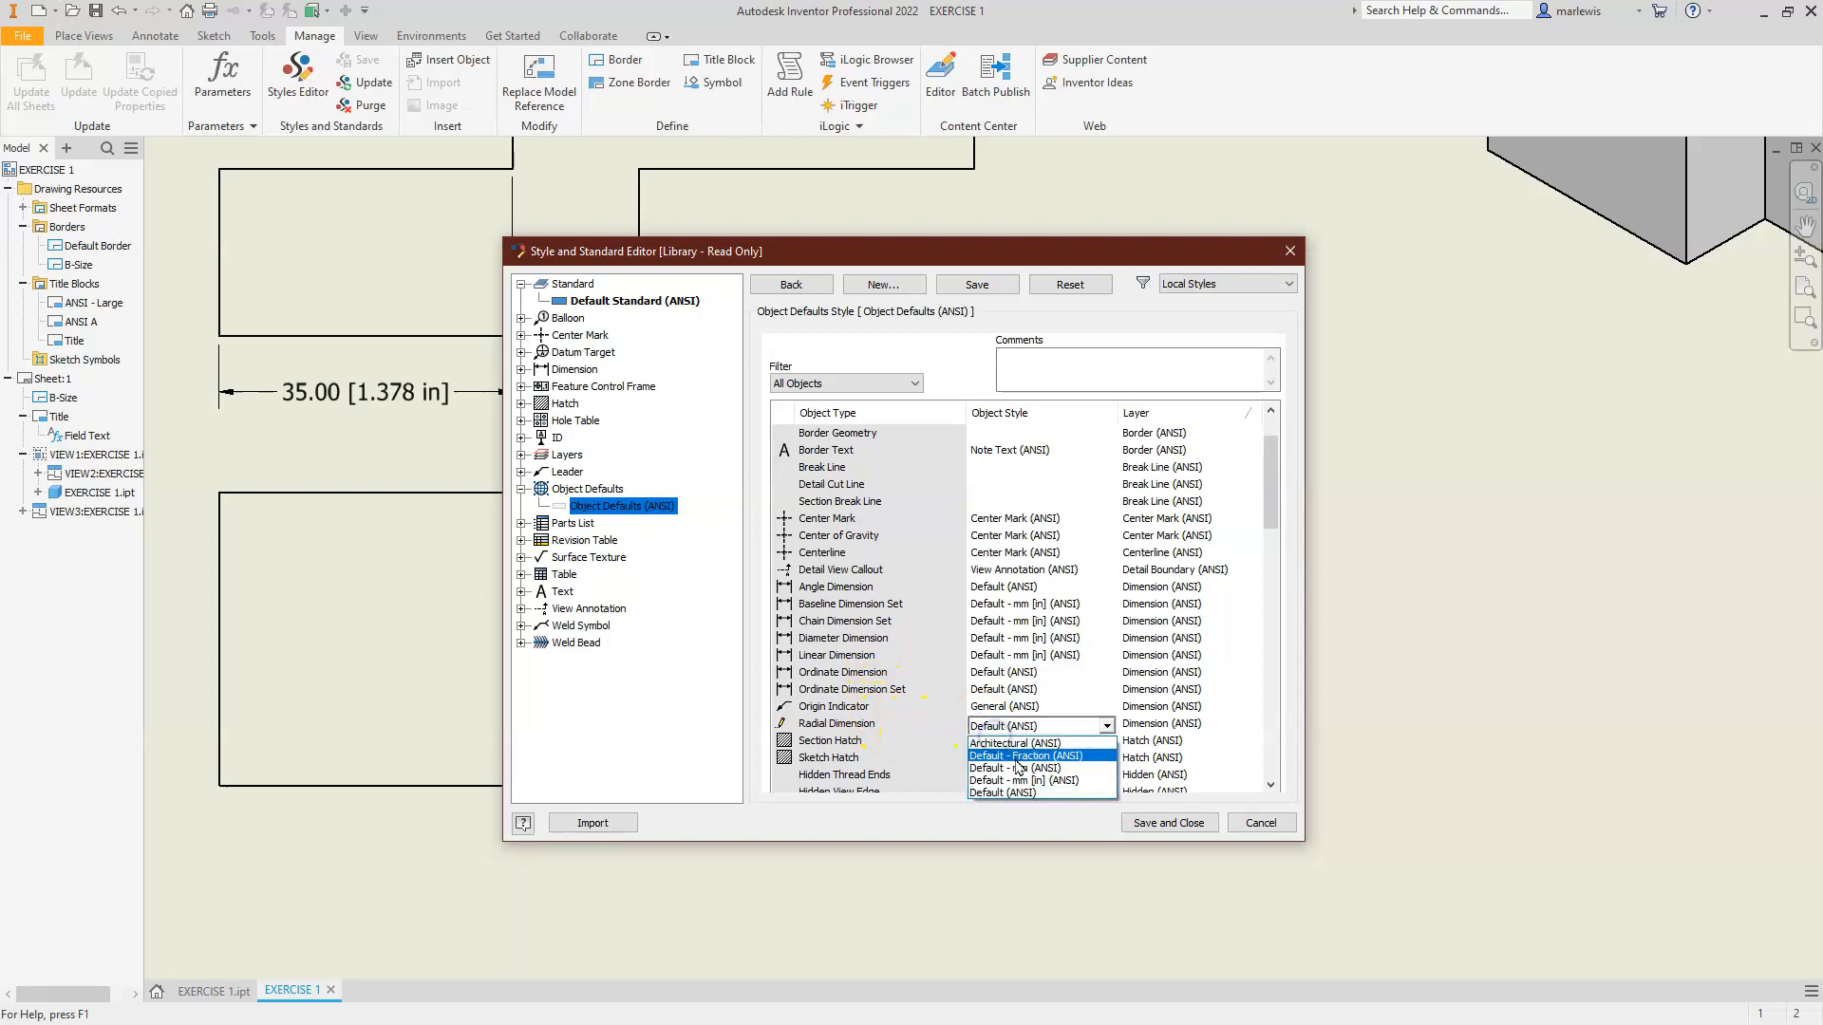
pyautogui.click(1021, 780)
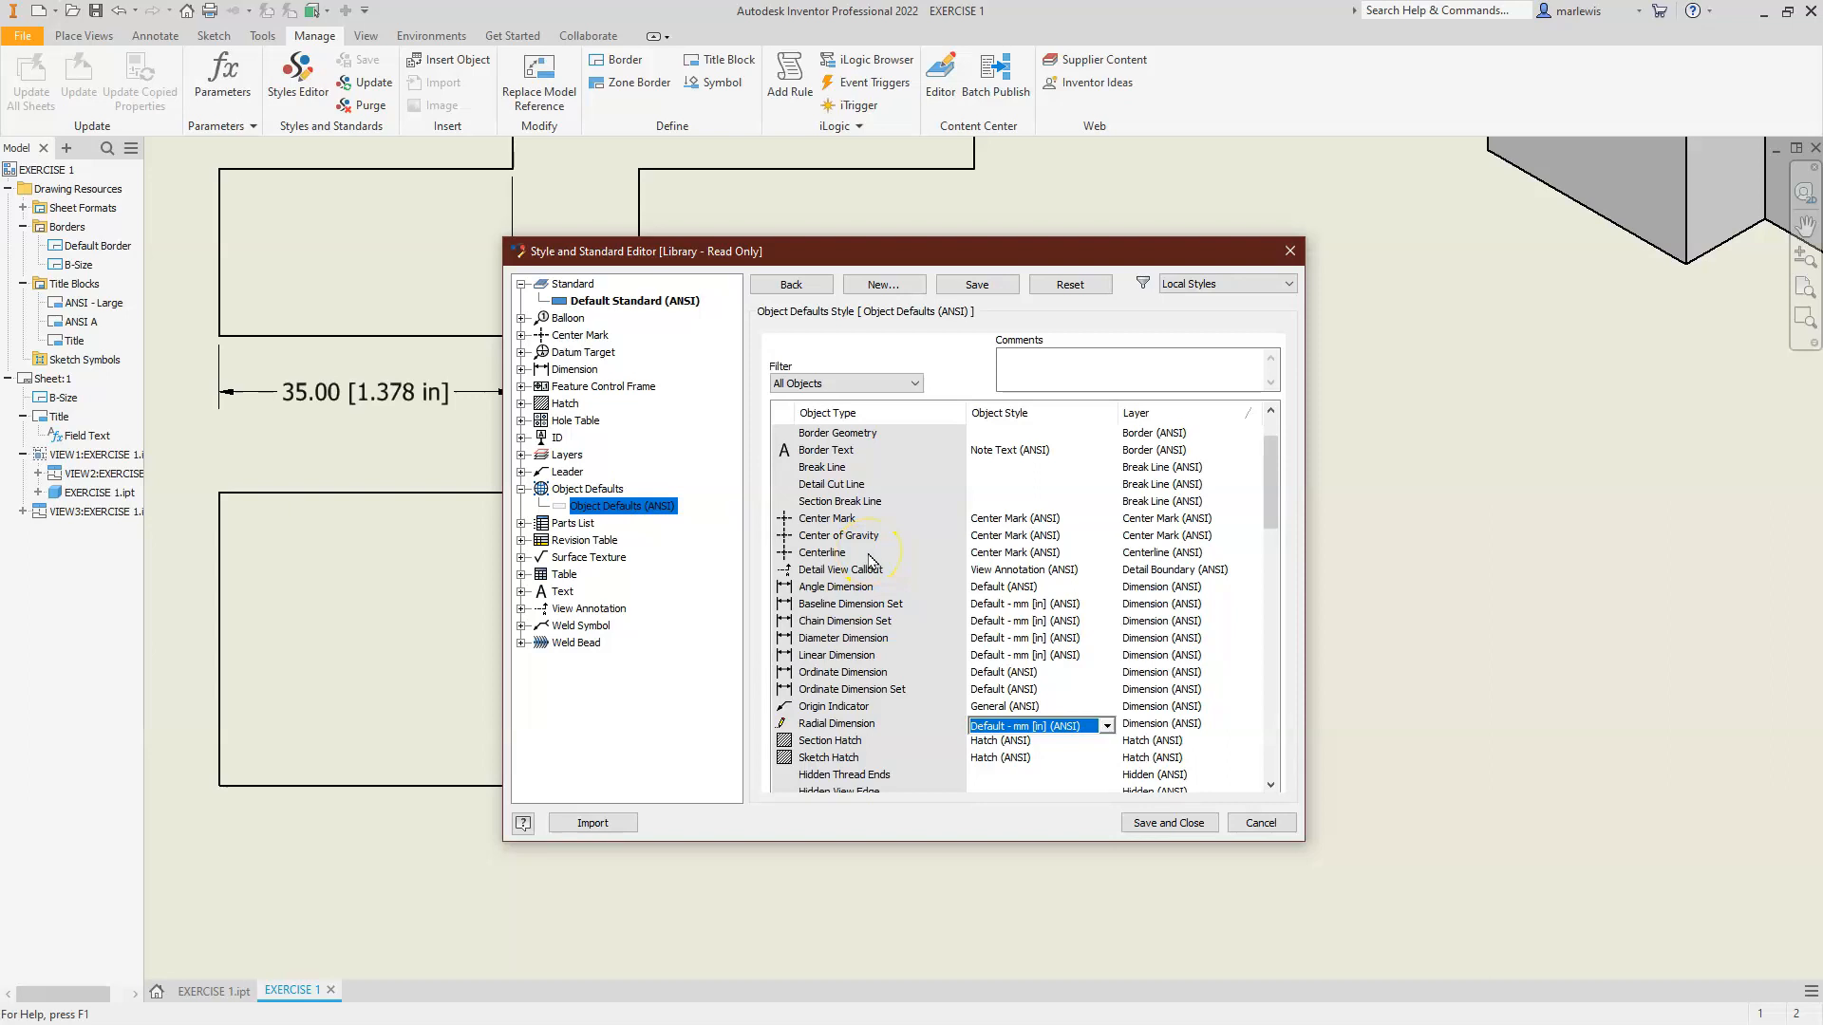
pyautogui.click(979, 284)
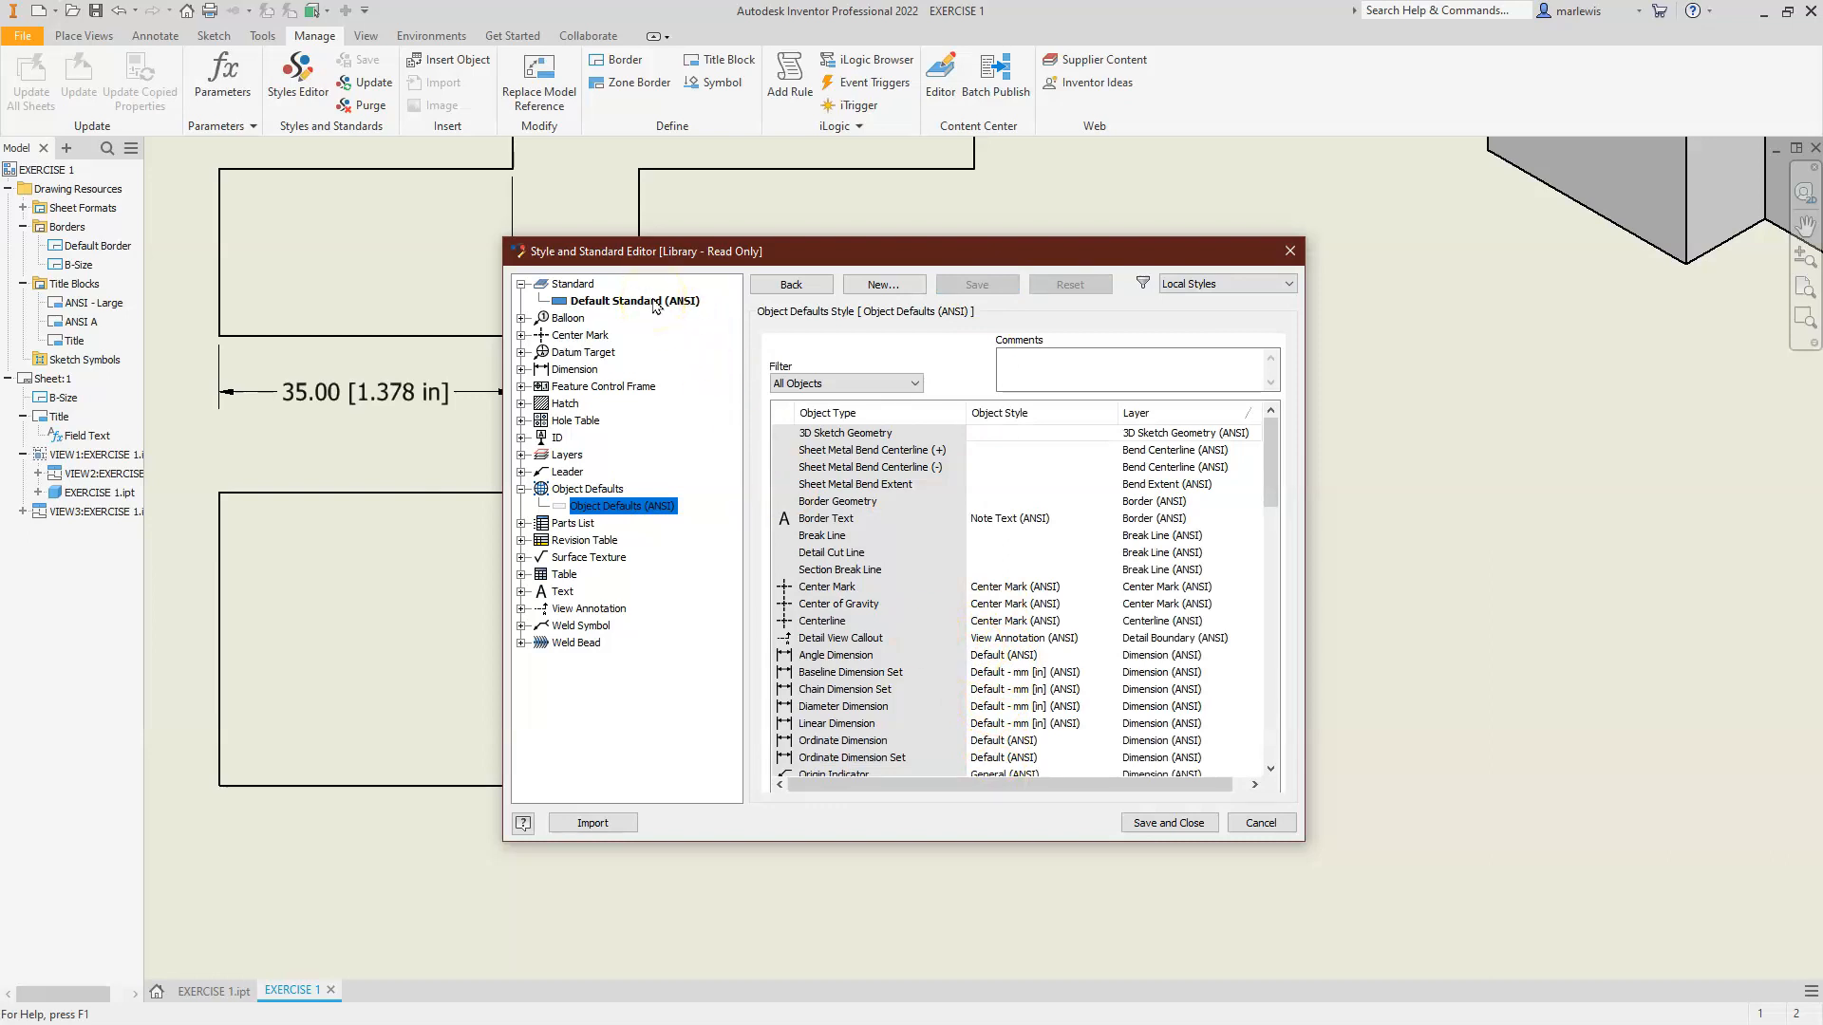
# Edit the Default - mm [in] (ANSI) dimension style so its dual format stacks the bracketed alternate value beneath the primary value
pyautogui.click(522, 369)
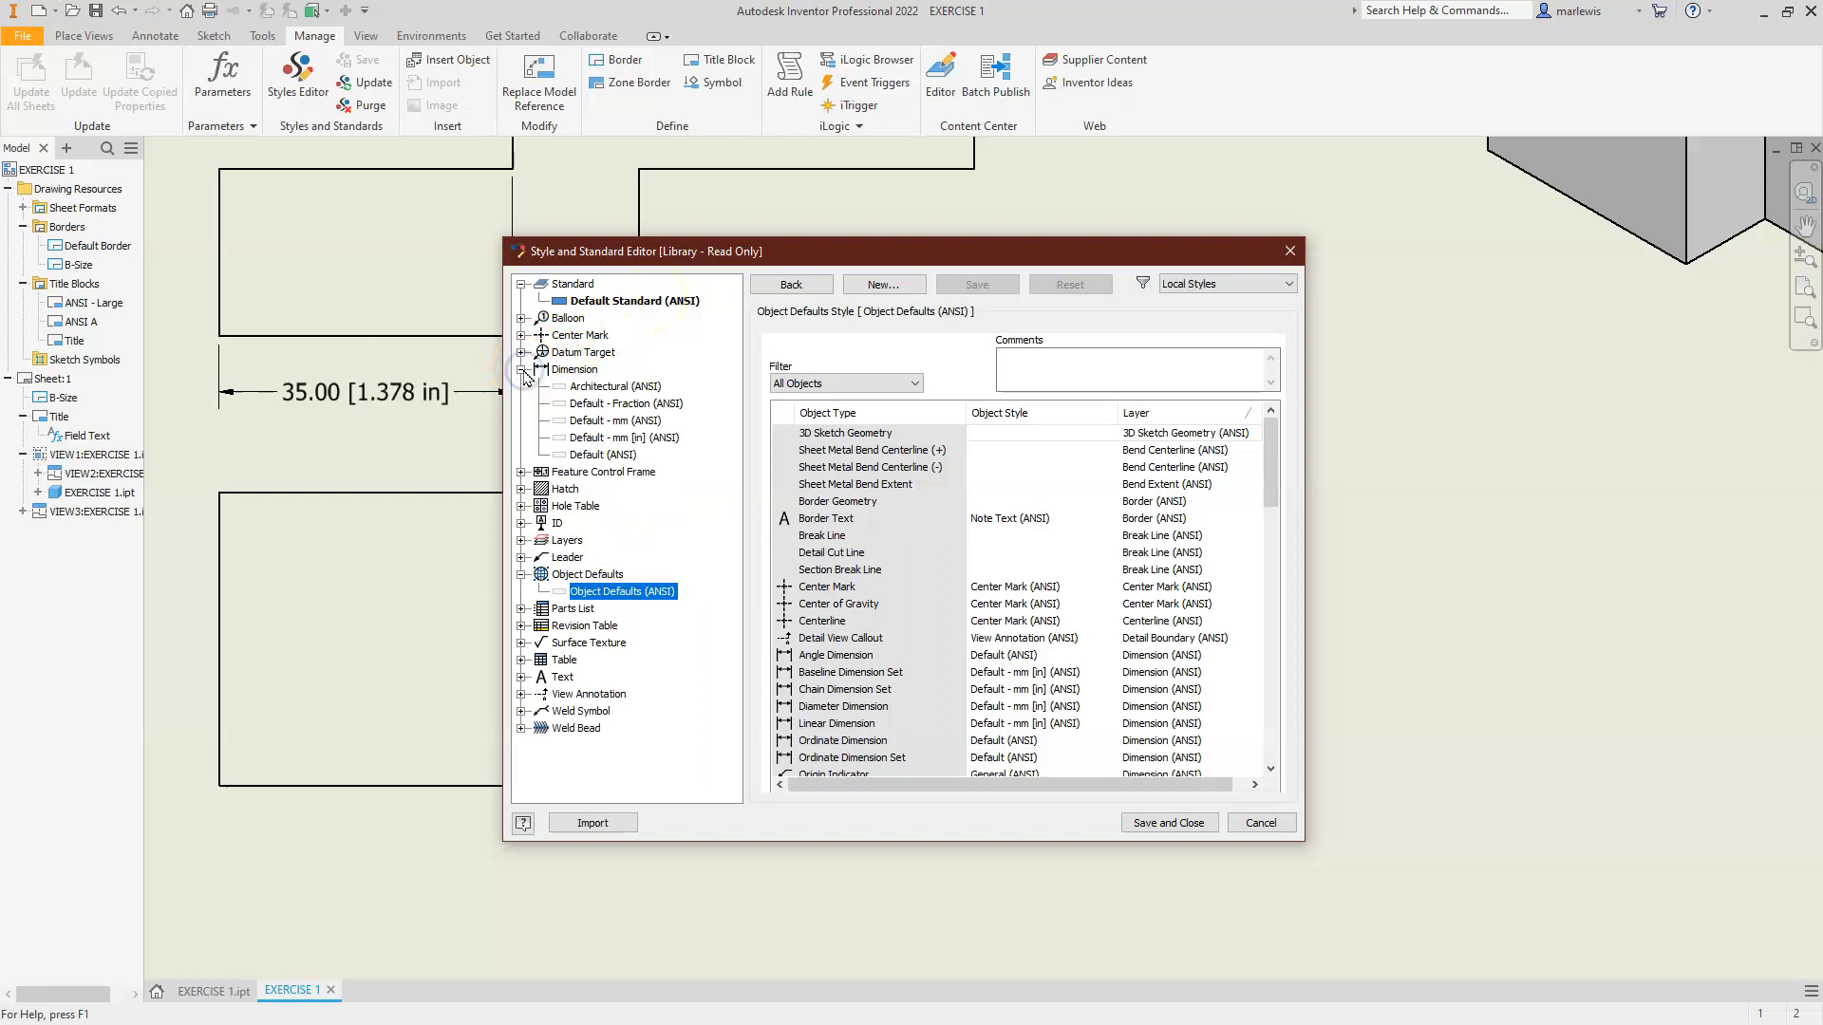
pyautogui.click(609, 439)
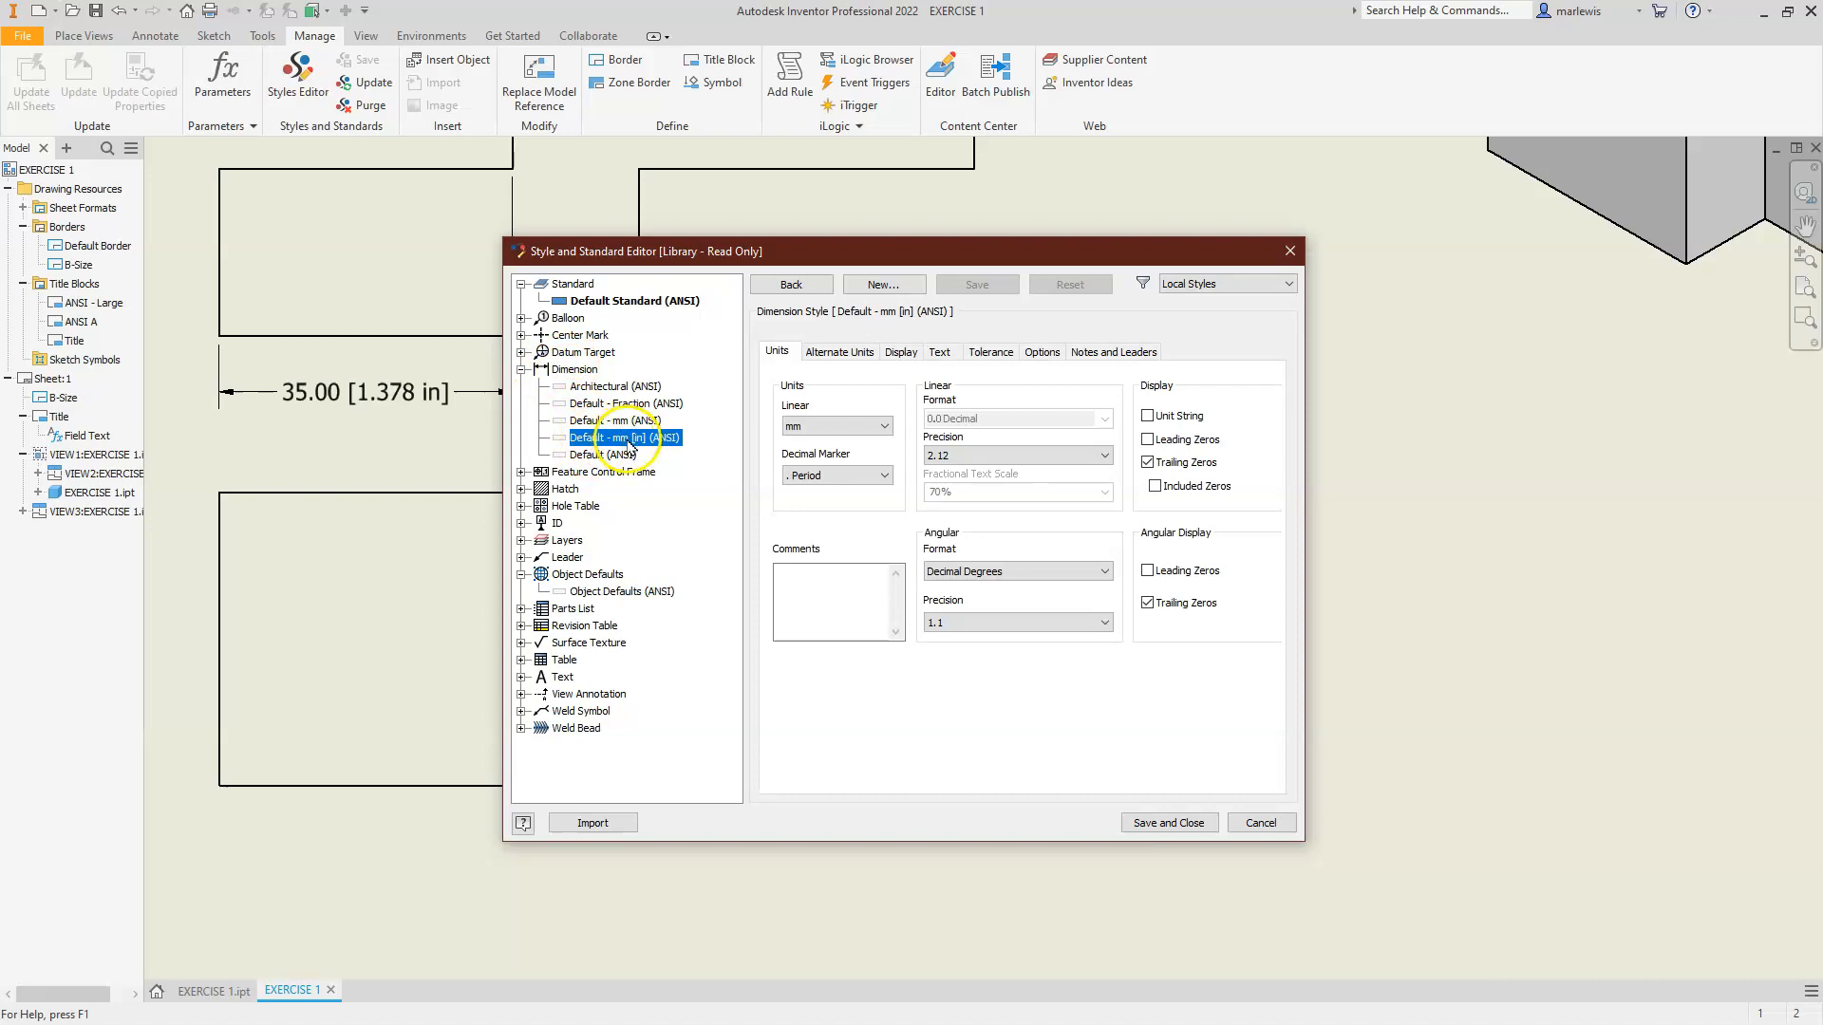
pyautogui.click(773, 352)
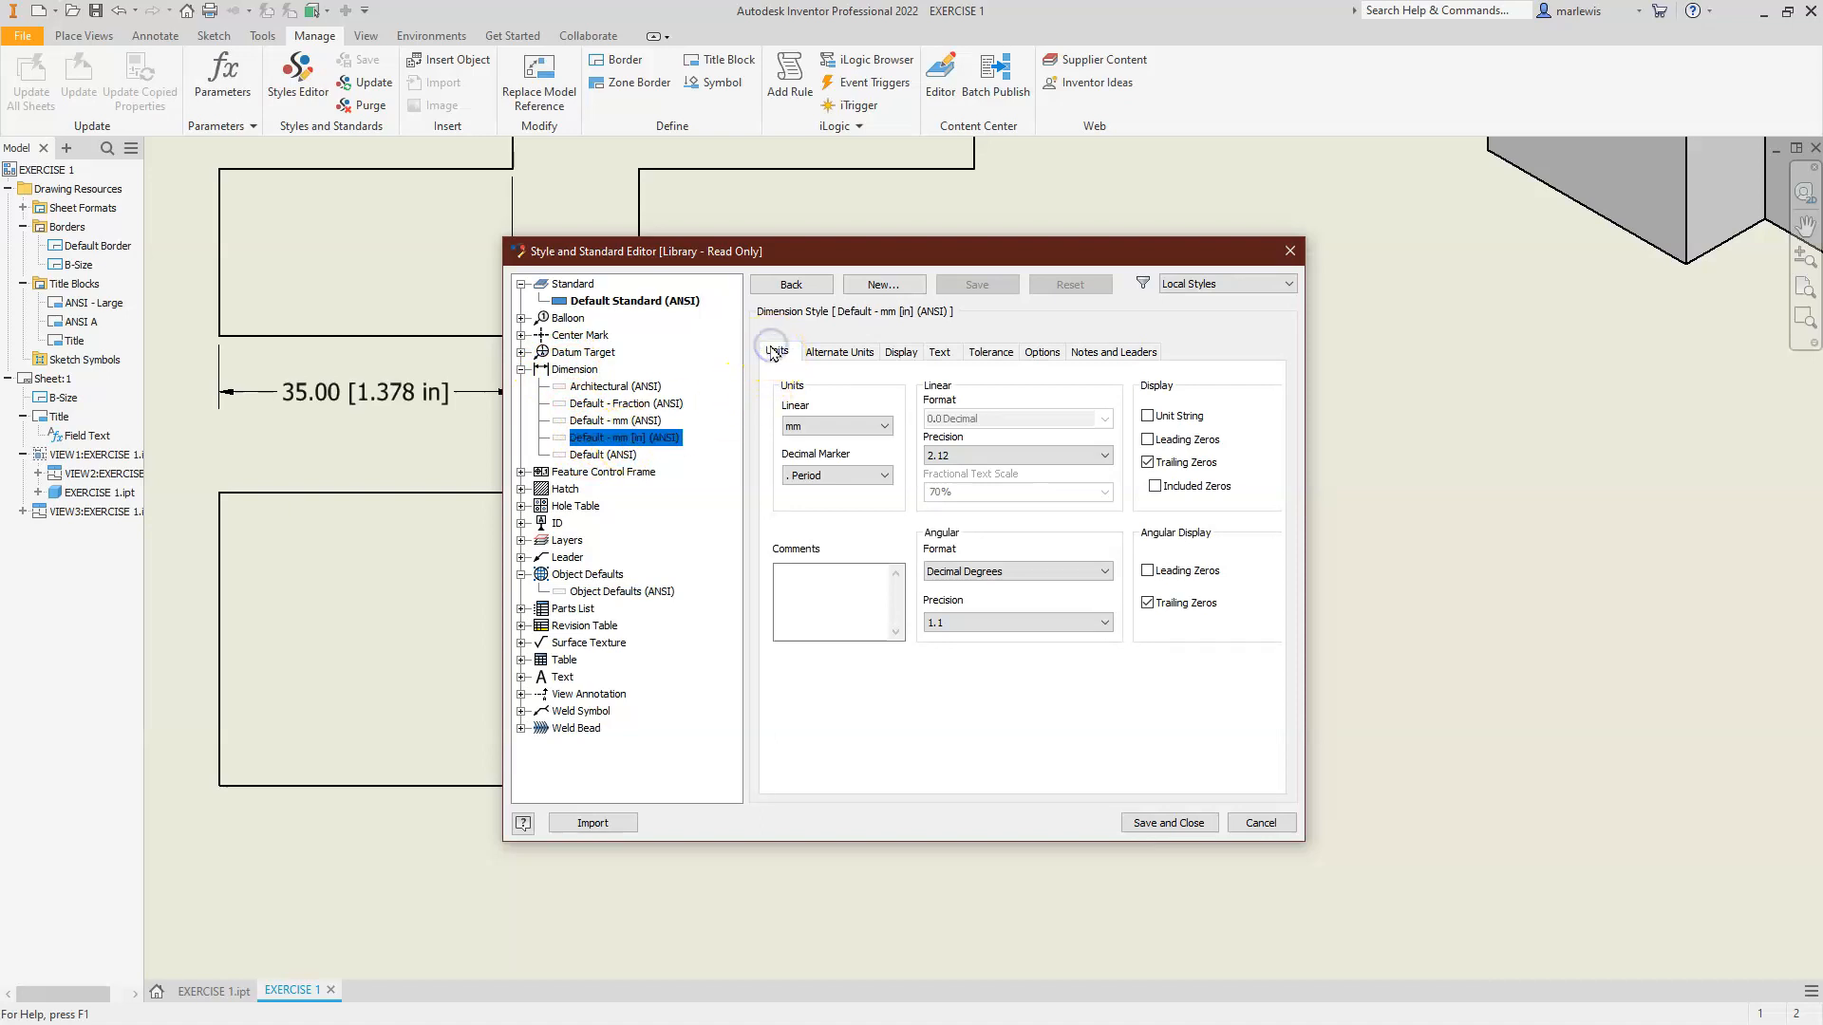
pyautogui.click(1147, 462)
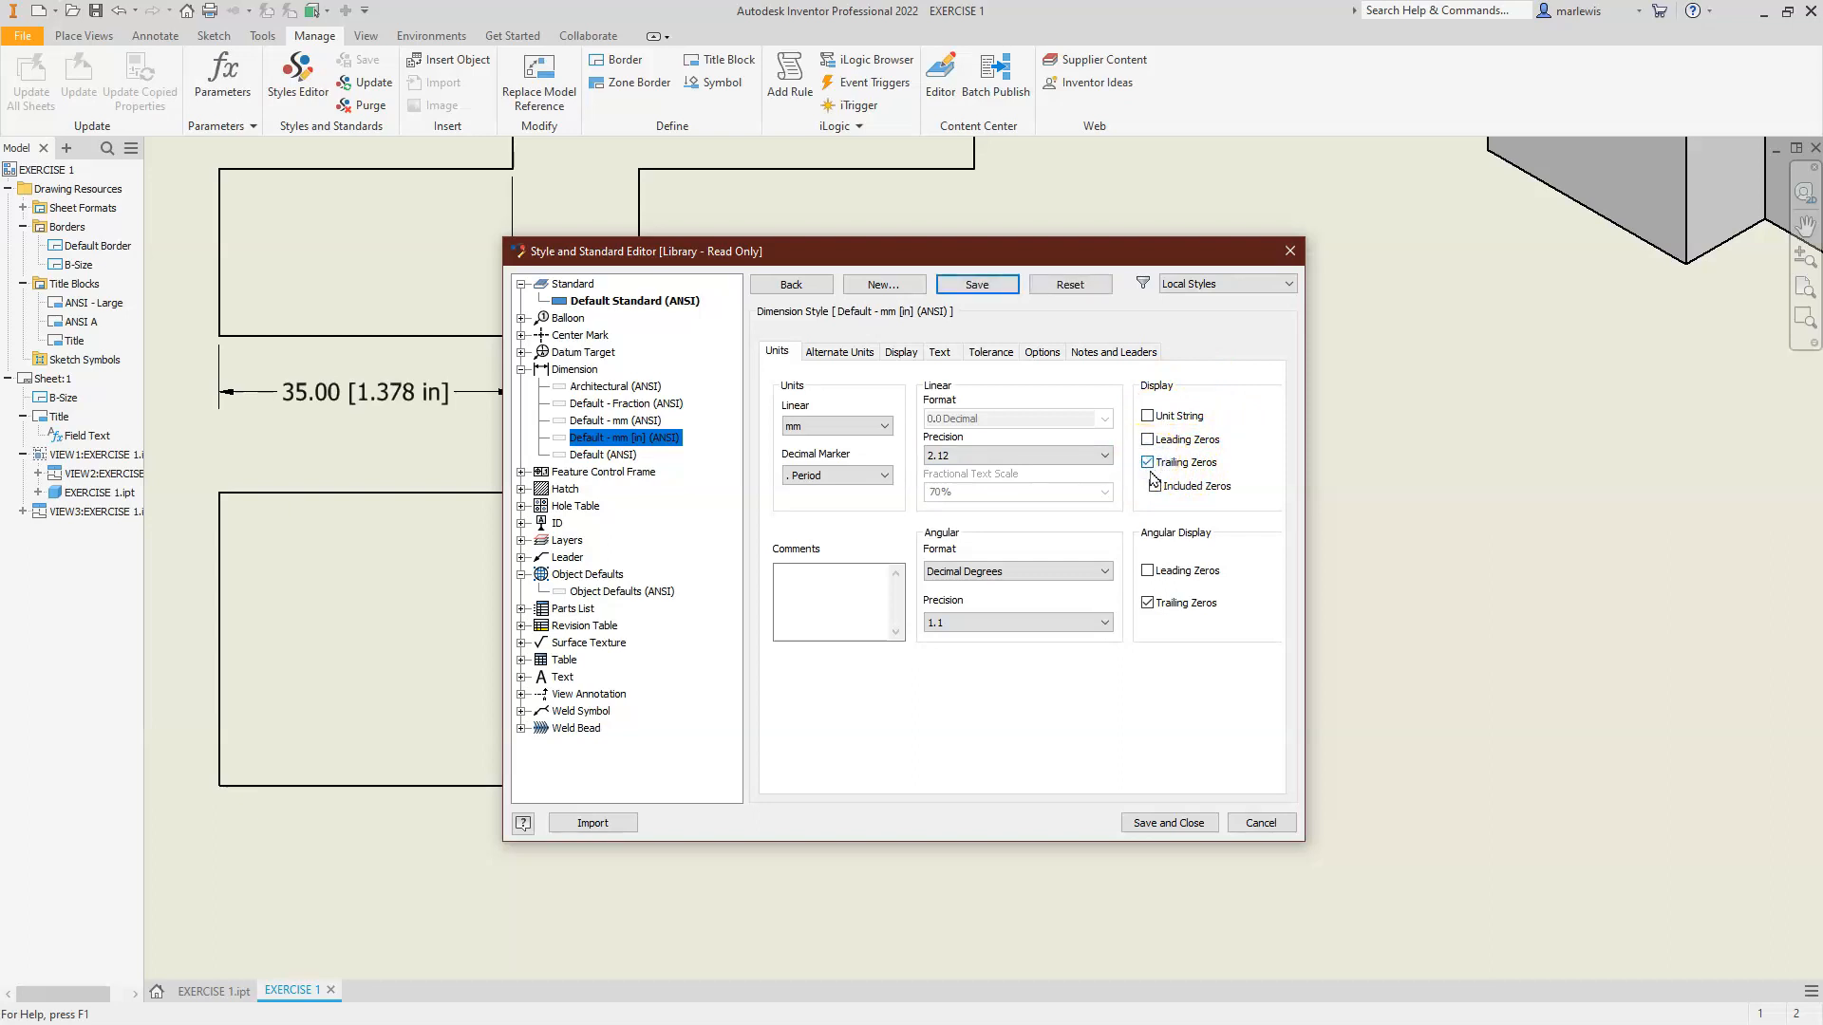
pyautogui.click(845, 356)
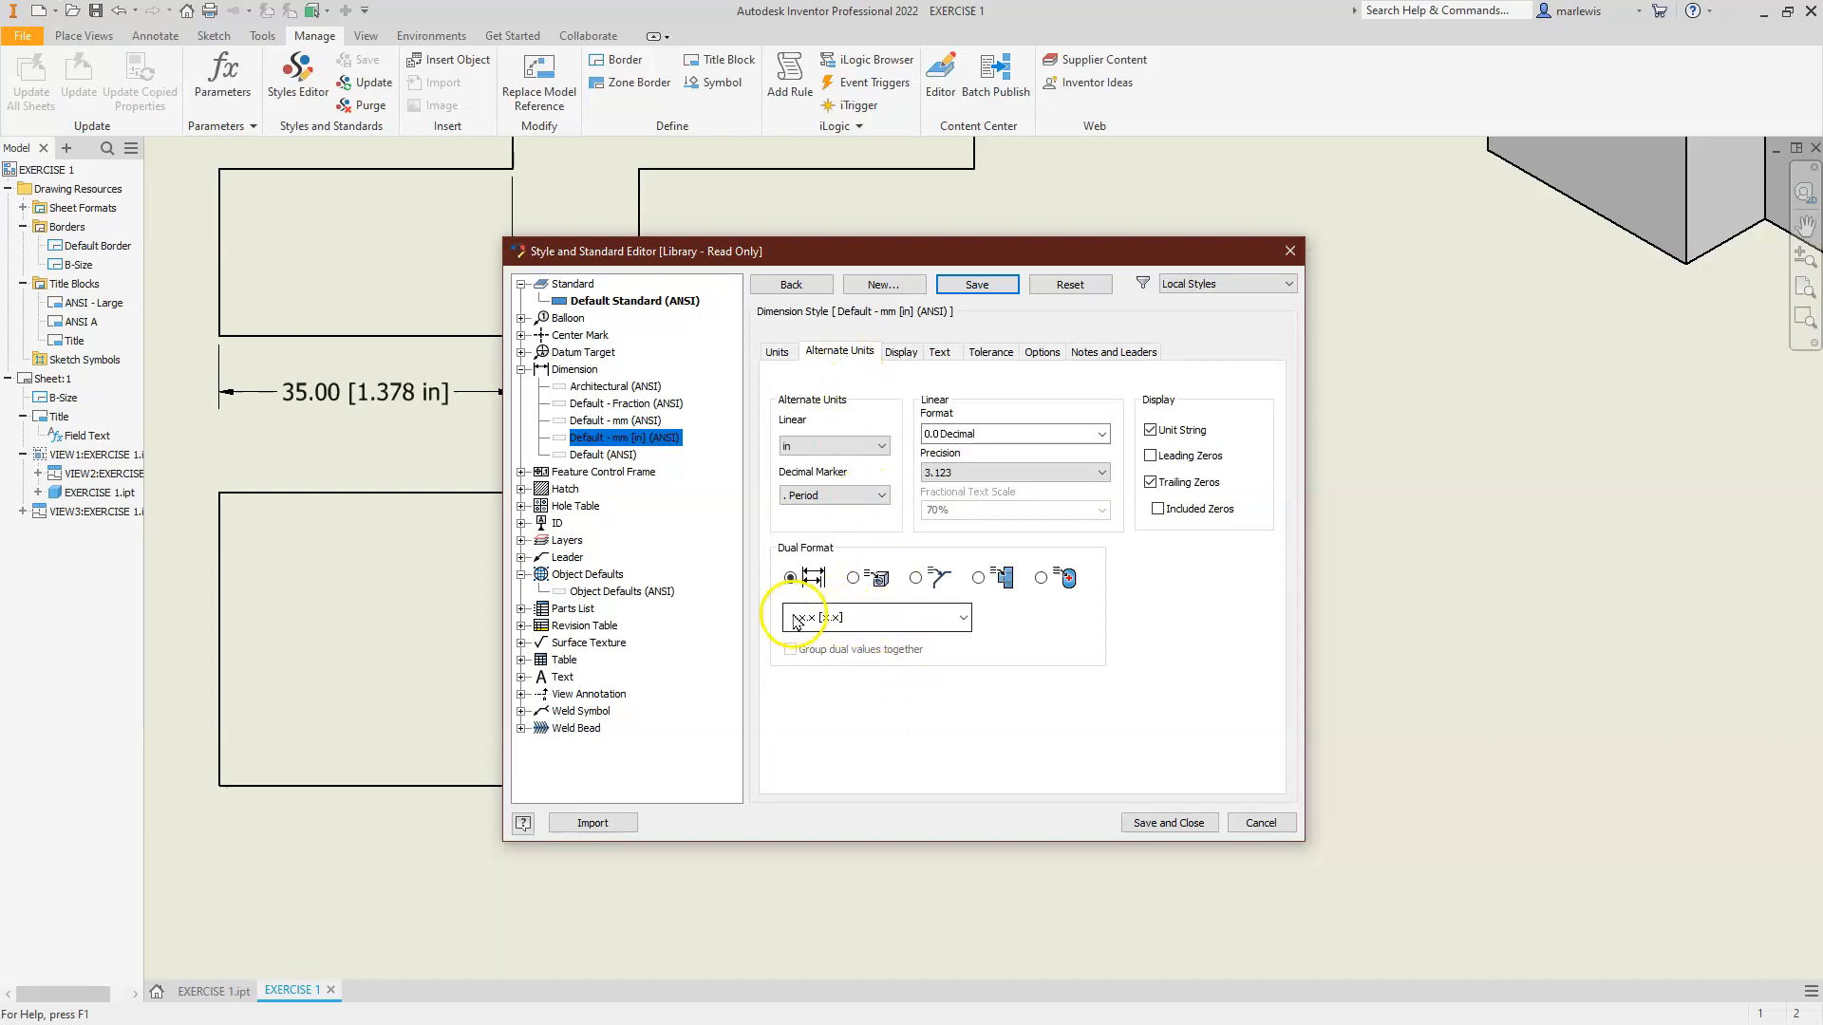
pyautogui.click(861, 619)
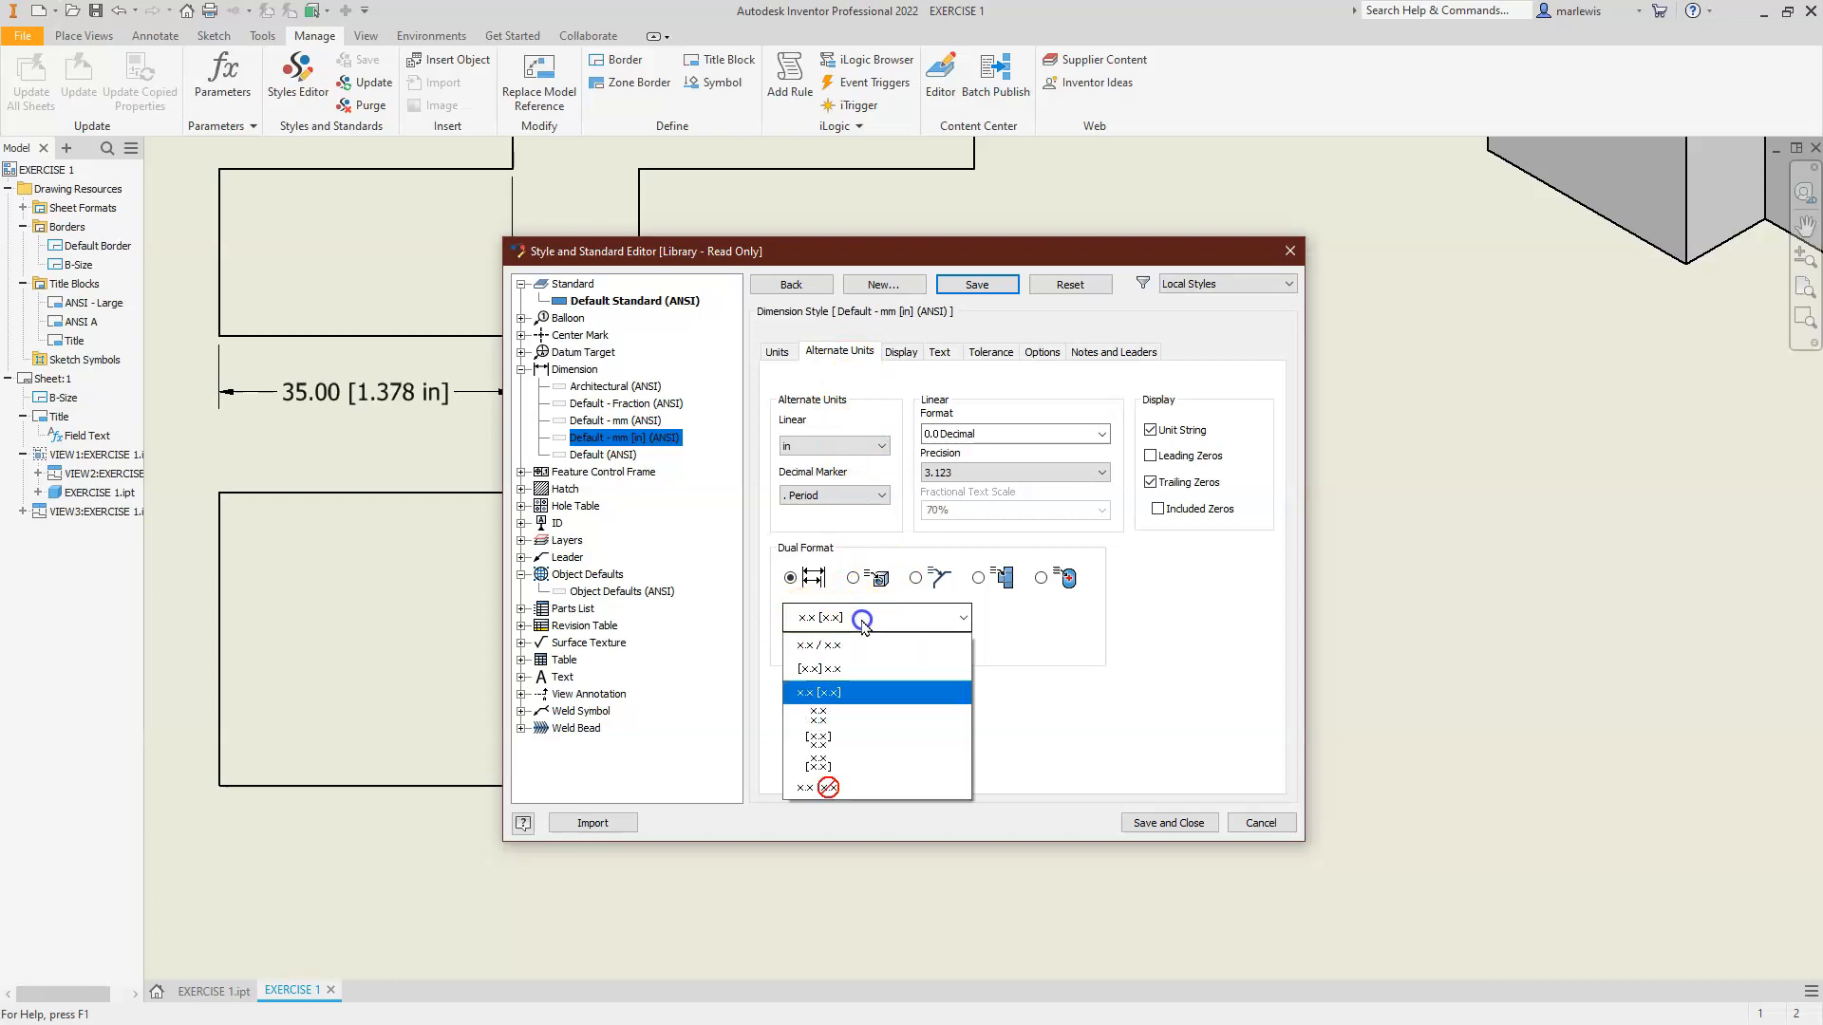
pyautogui.click(860, 765)
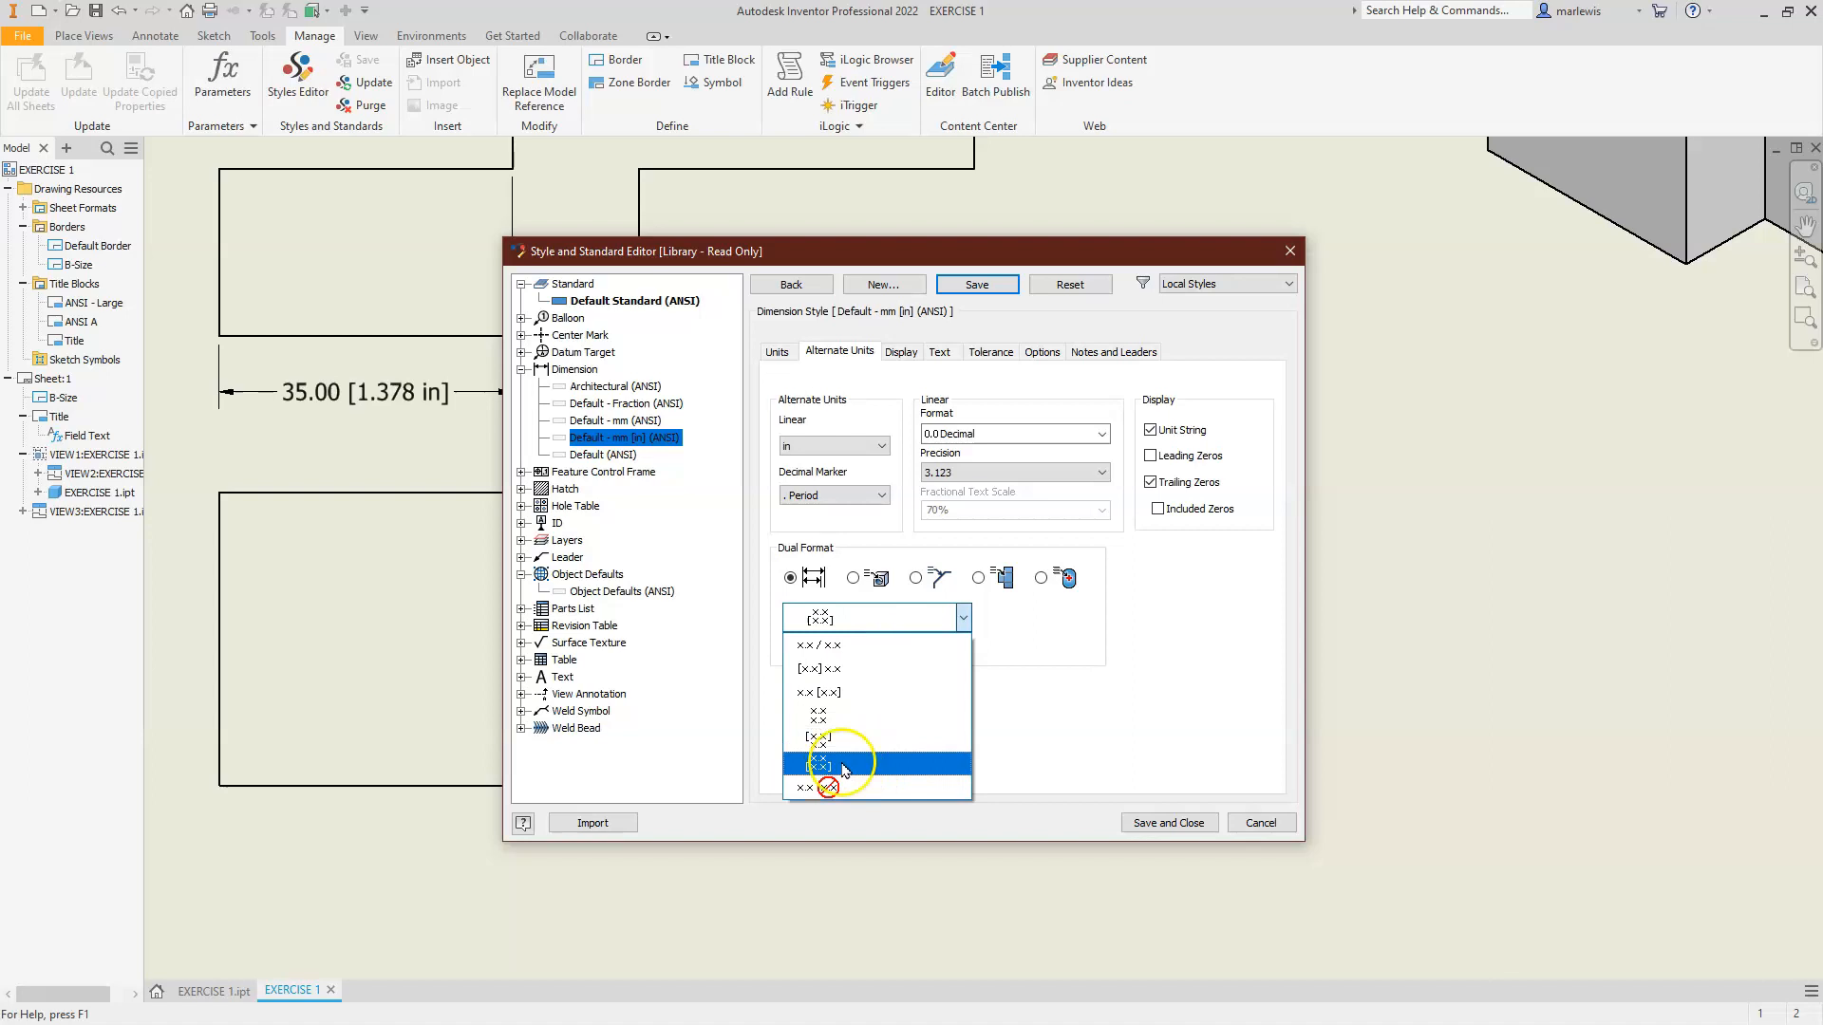
pyautogui.click(851, 767)
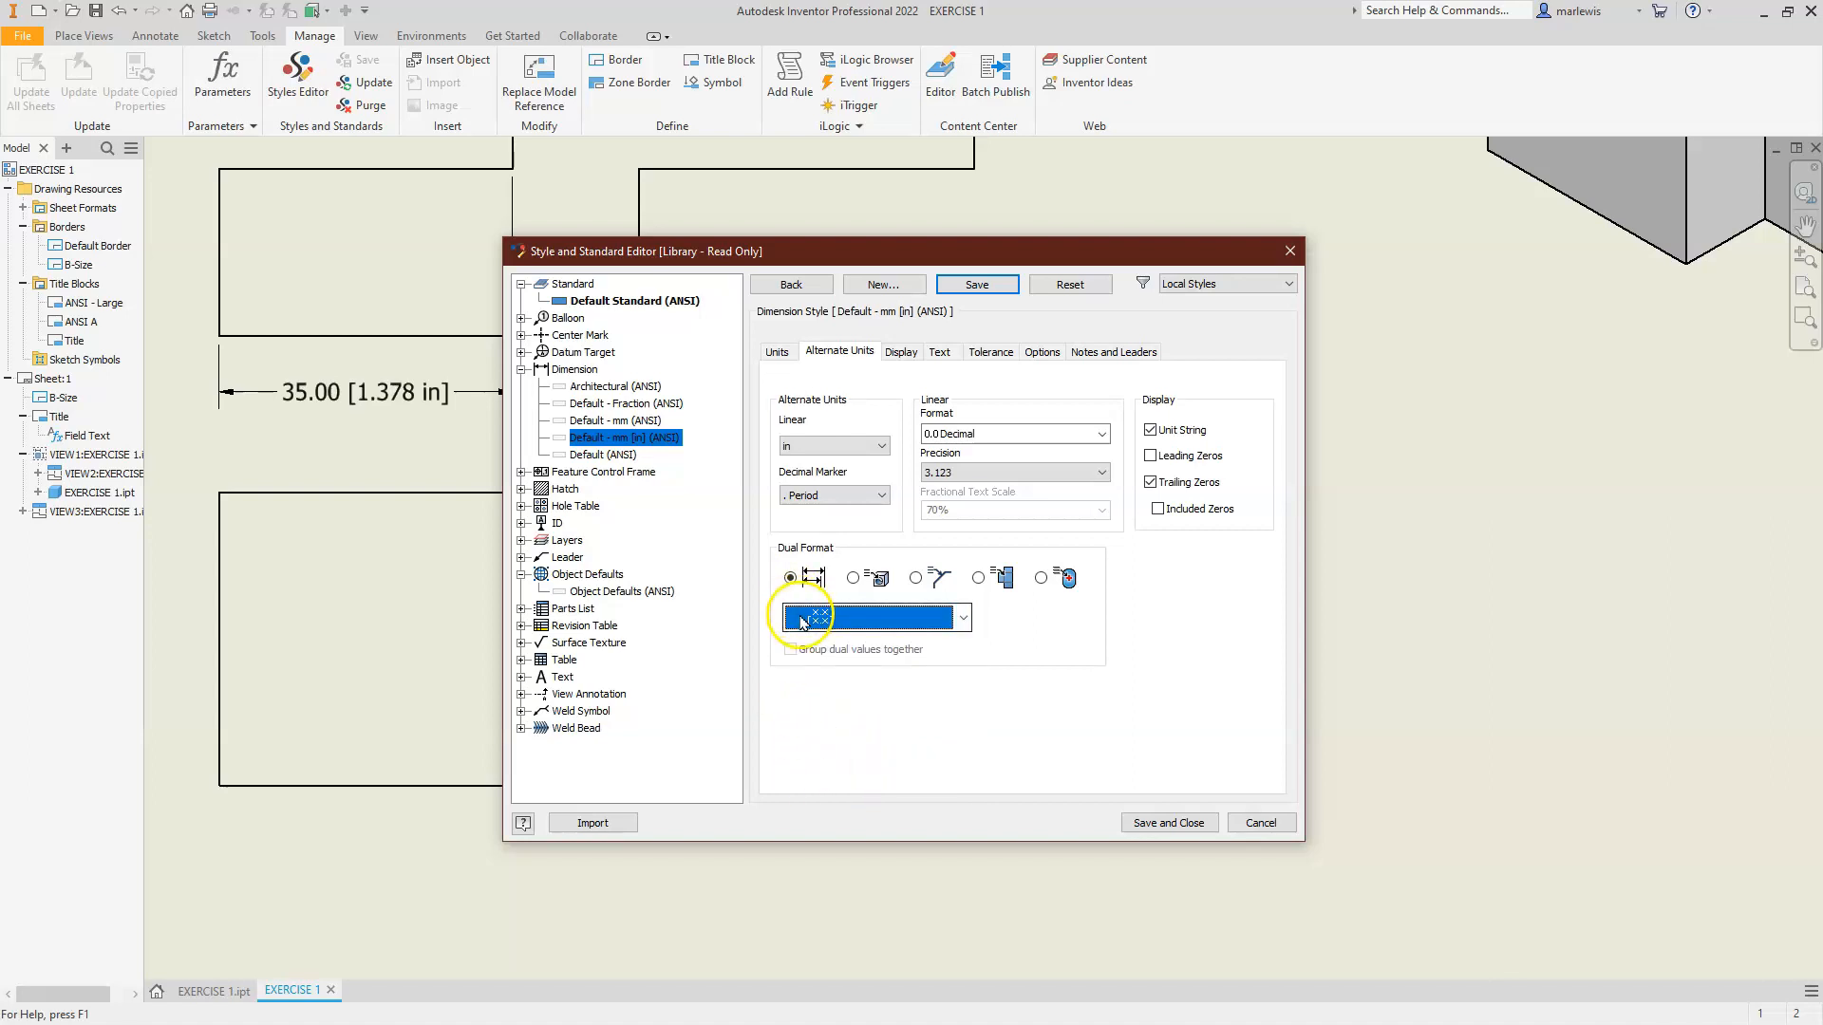
# Change the text orientation for aligned linear dimensions in the Default - mm [in] (ANSI) style after checking its display settings
pyautogui.click(898, 352)
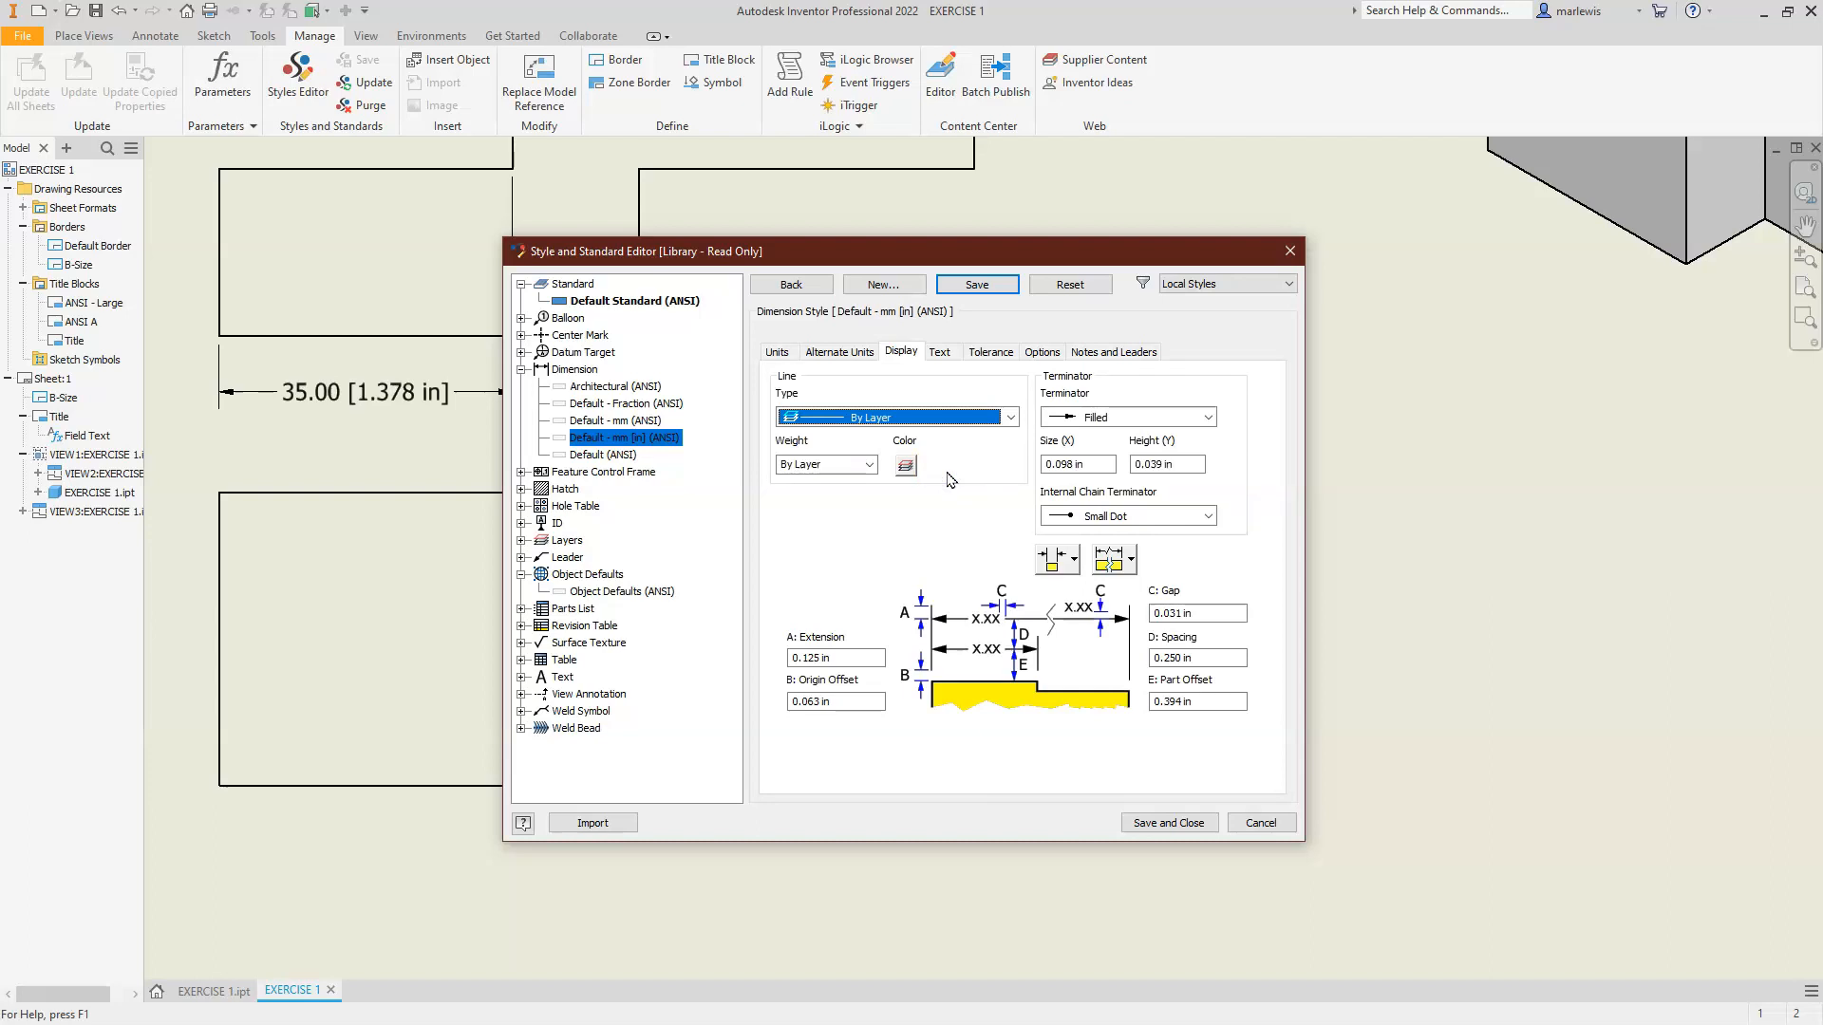
pyautogui.click(942, 354)
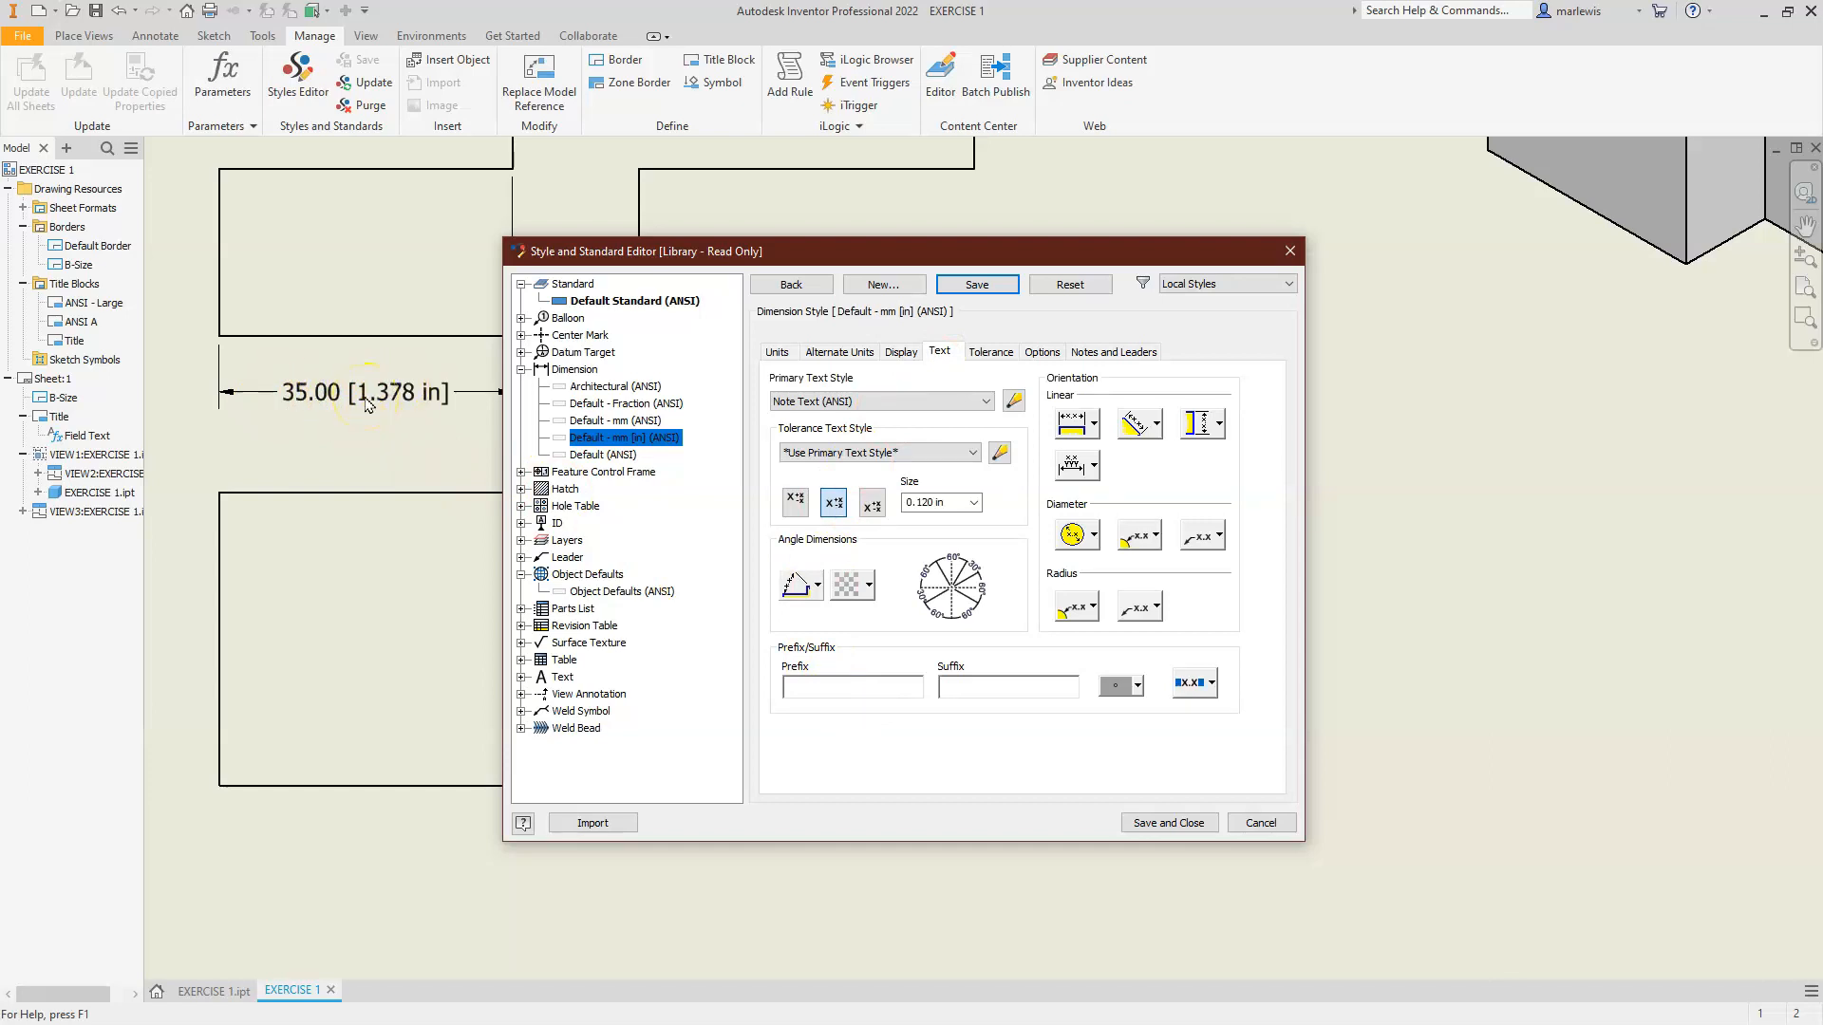
pyautogui.moveTo(897, 262); pyautogui.dragTo(644, 300)
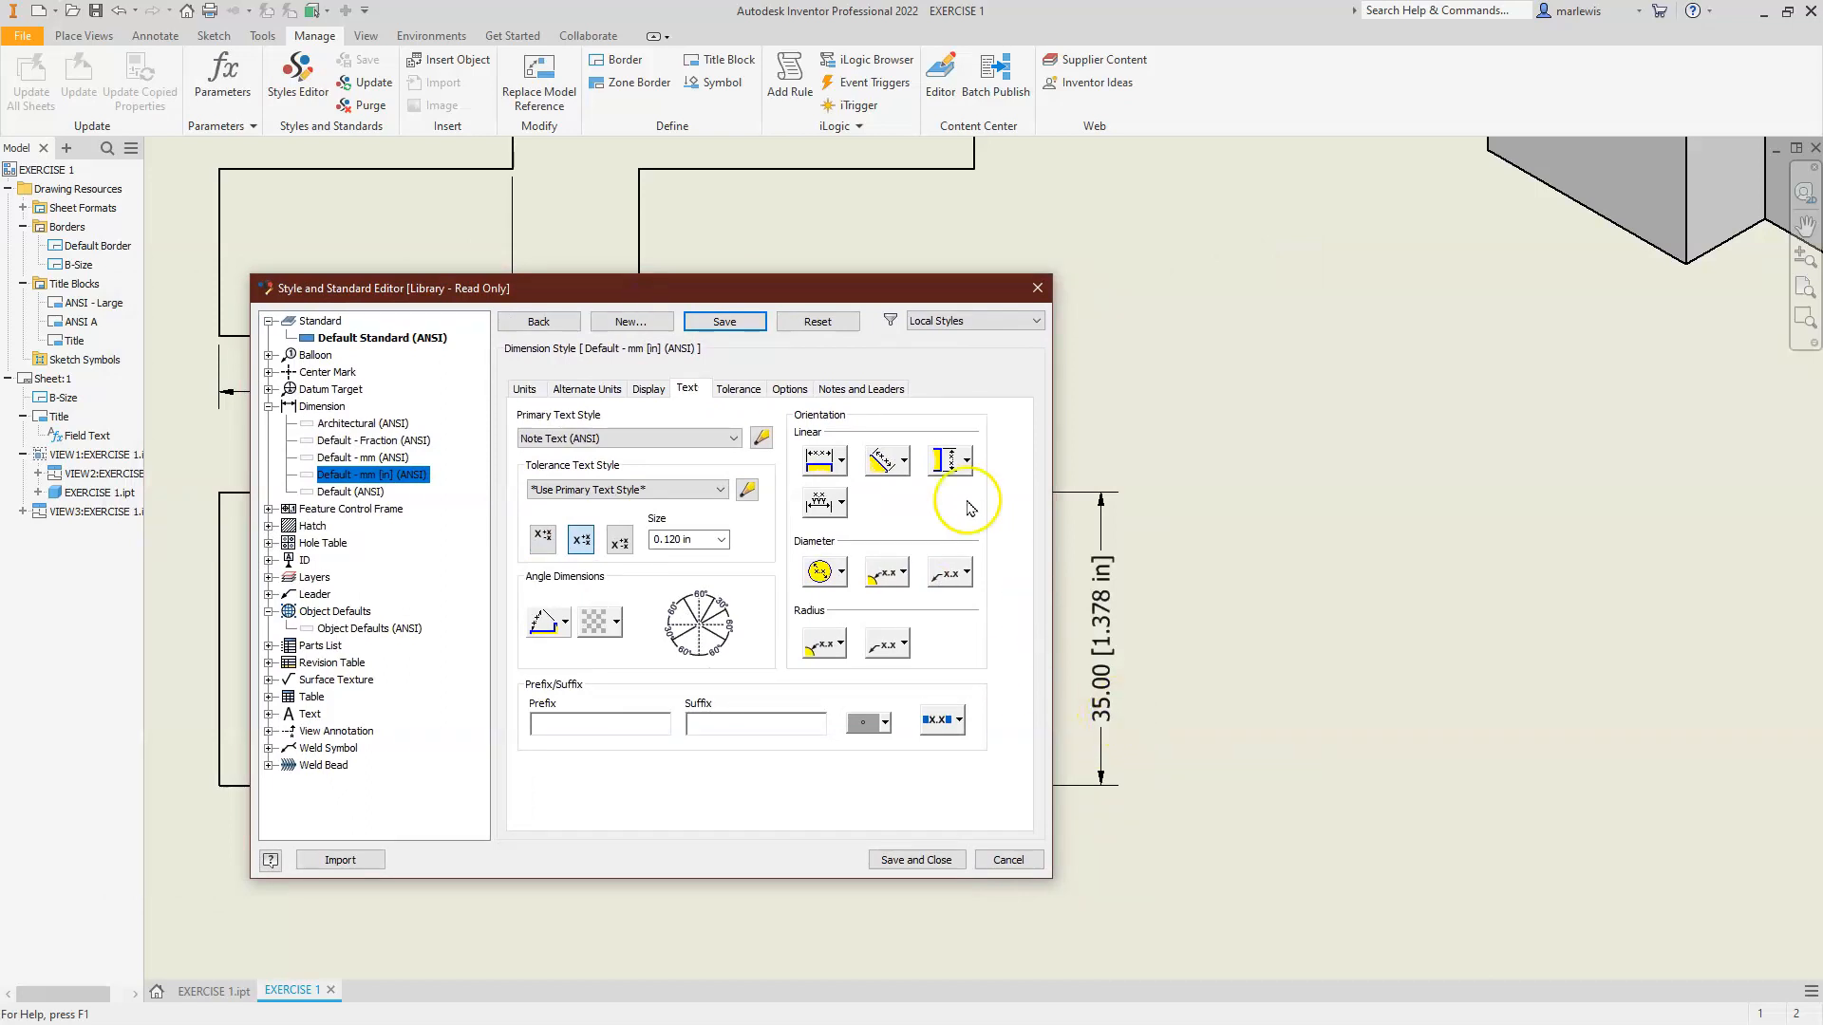
pyautogui.click(899, 463)
pyautogui.click(890, 494)
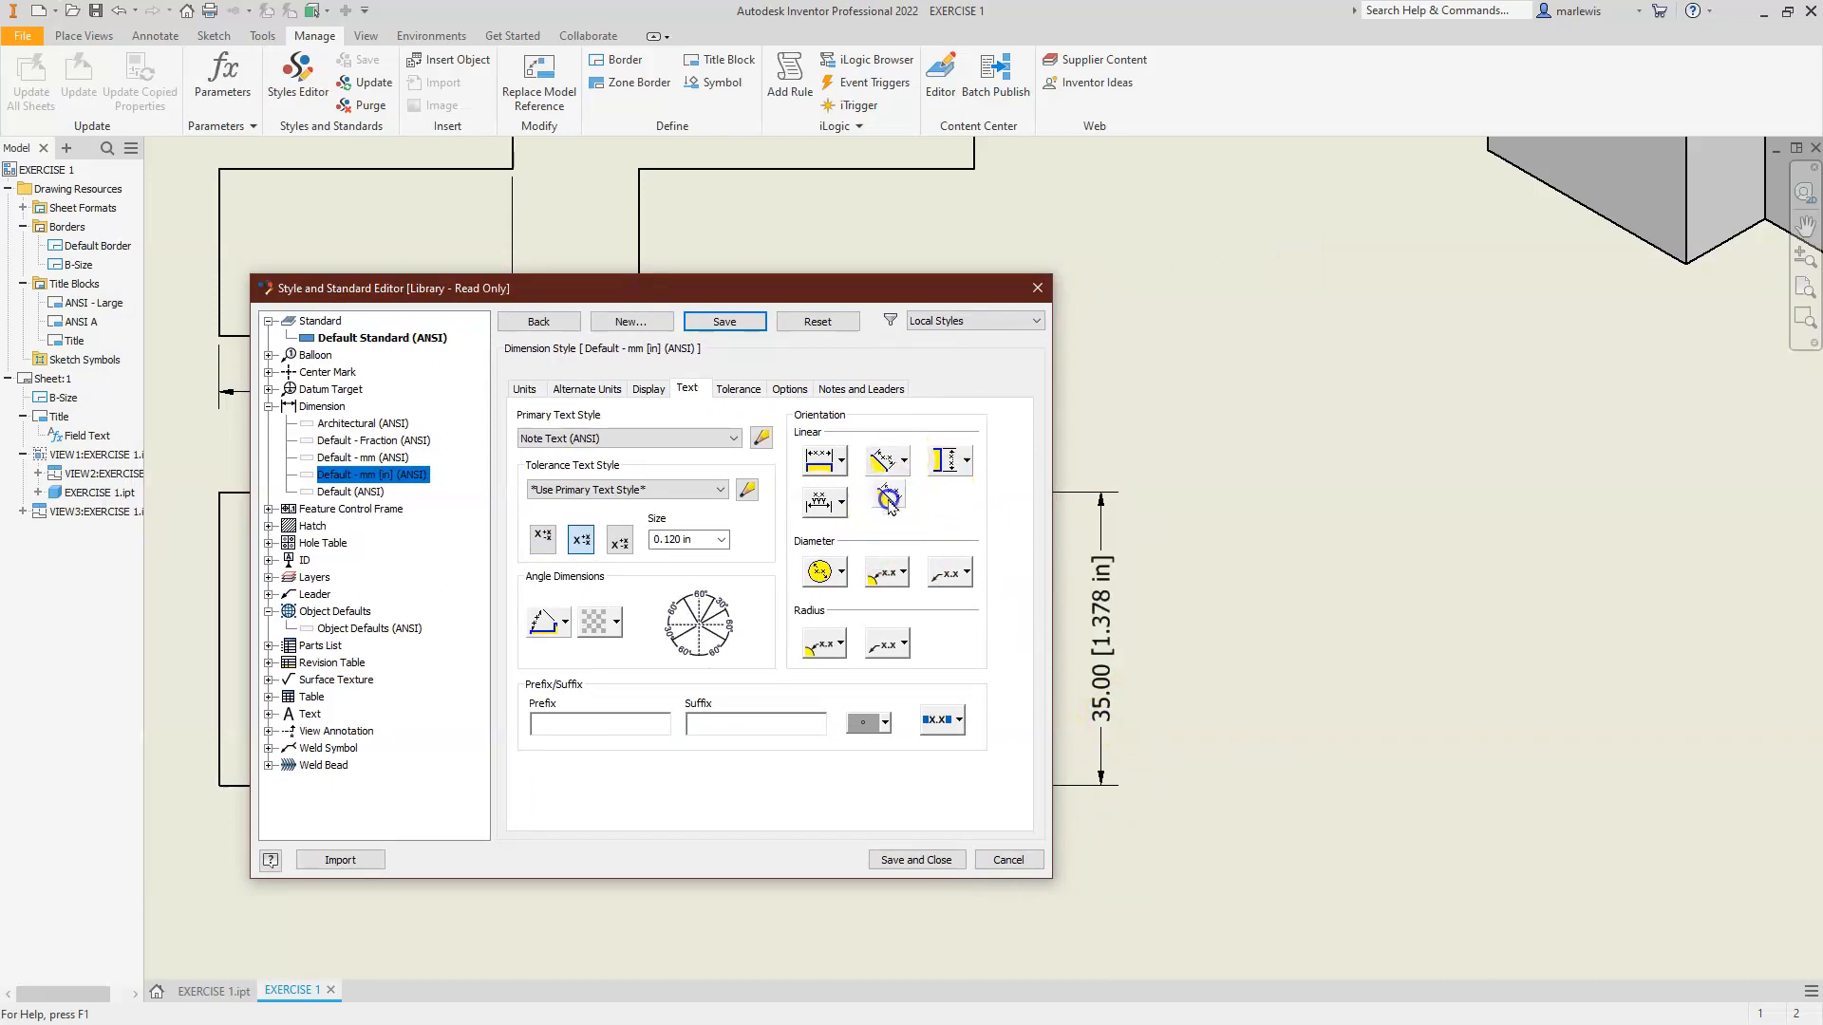
# Set the vertical linear dimension text orientation to horizontal in the Default - mm [in] (ANSI) style and save the edits
pyautogui.click(942, 462)
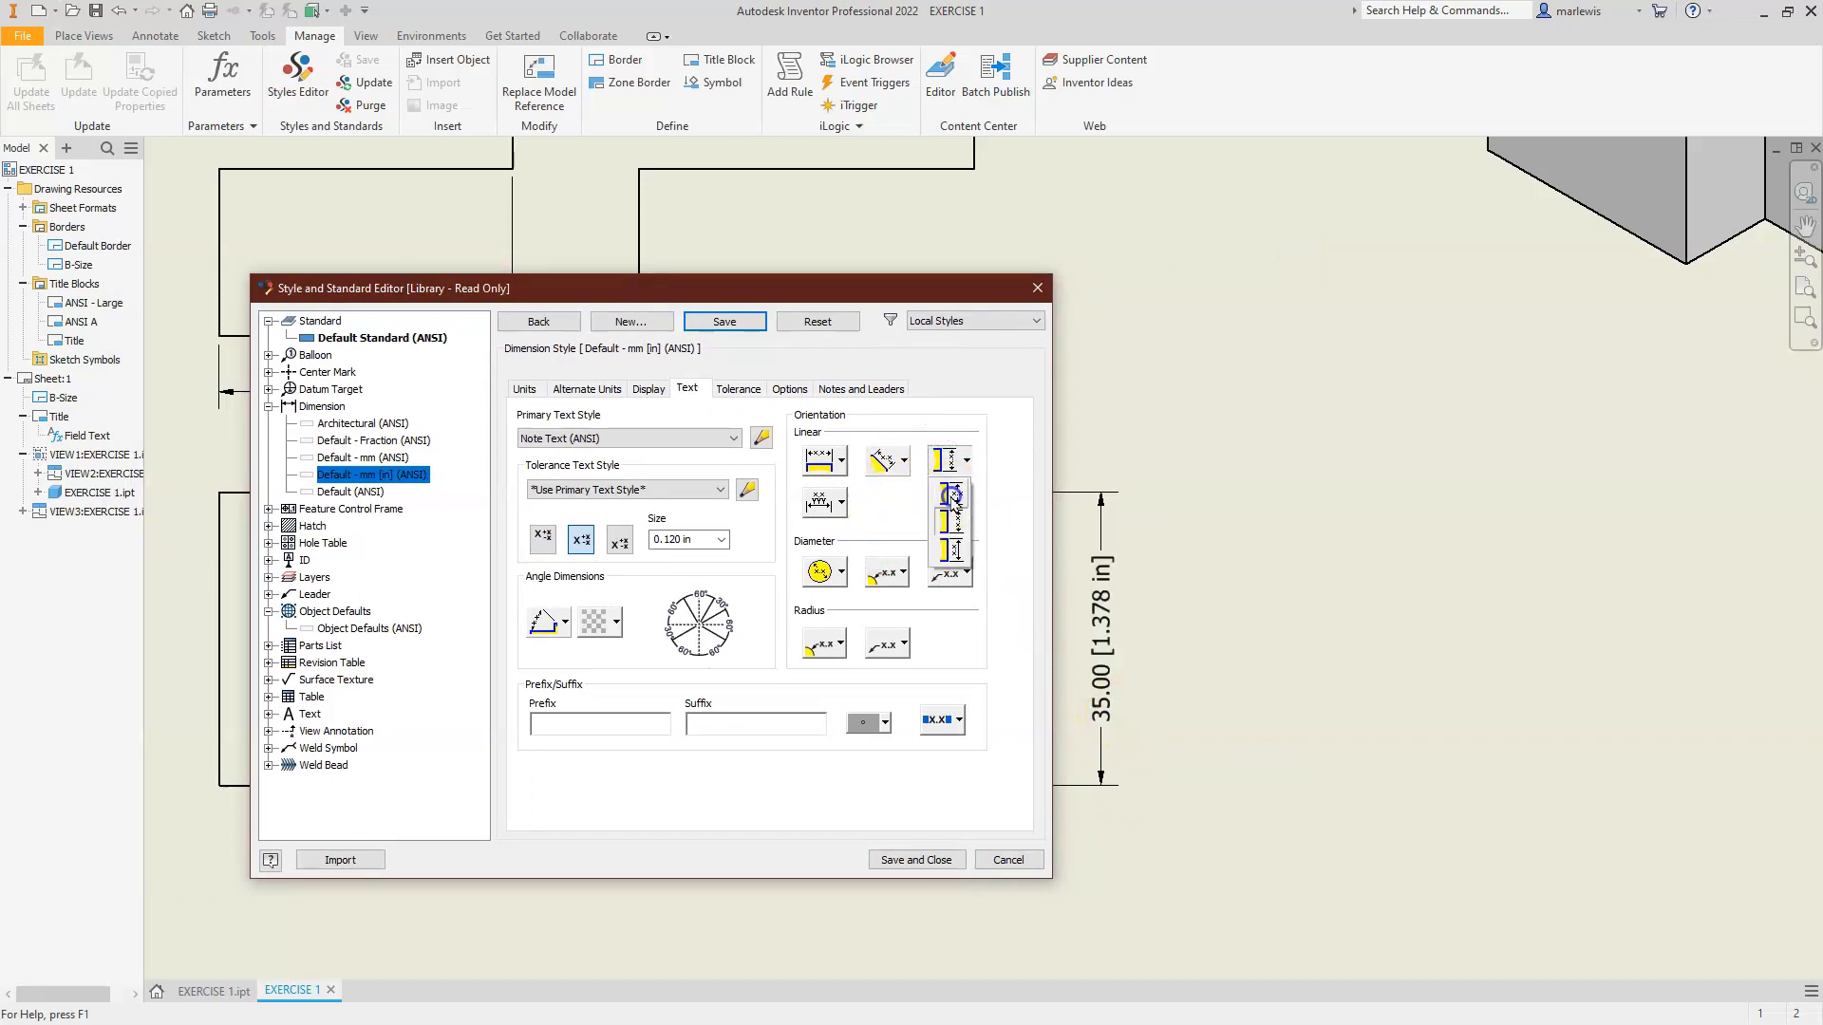
pyautogui.click(950, 492)
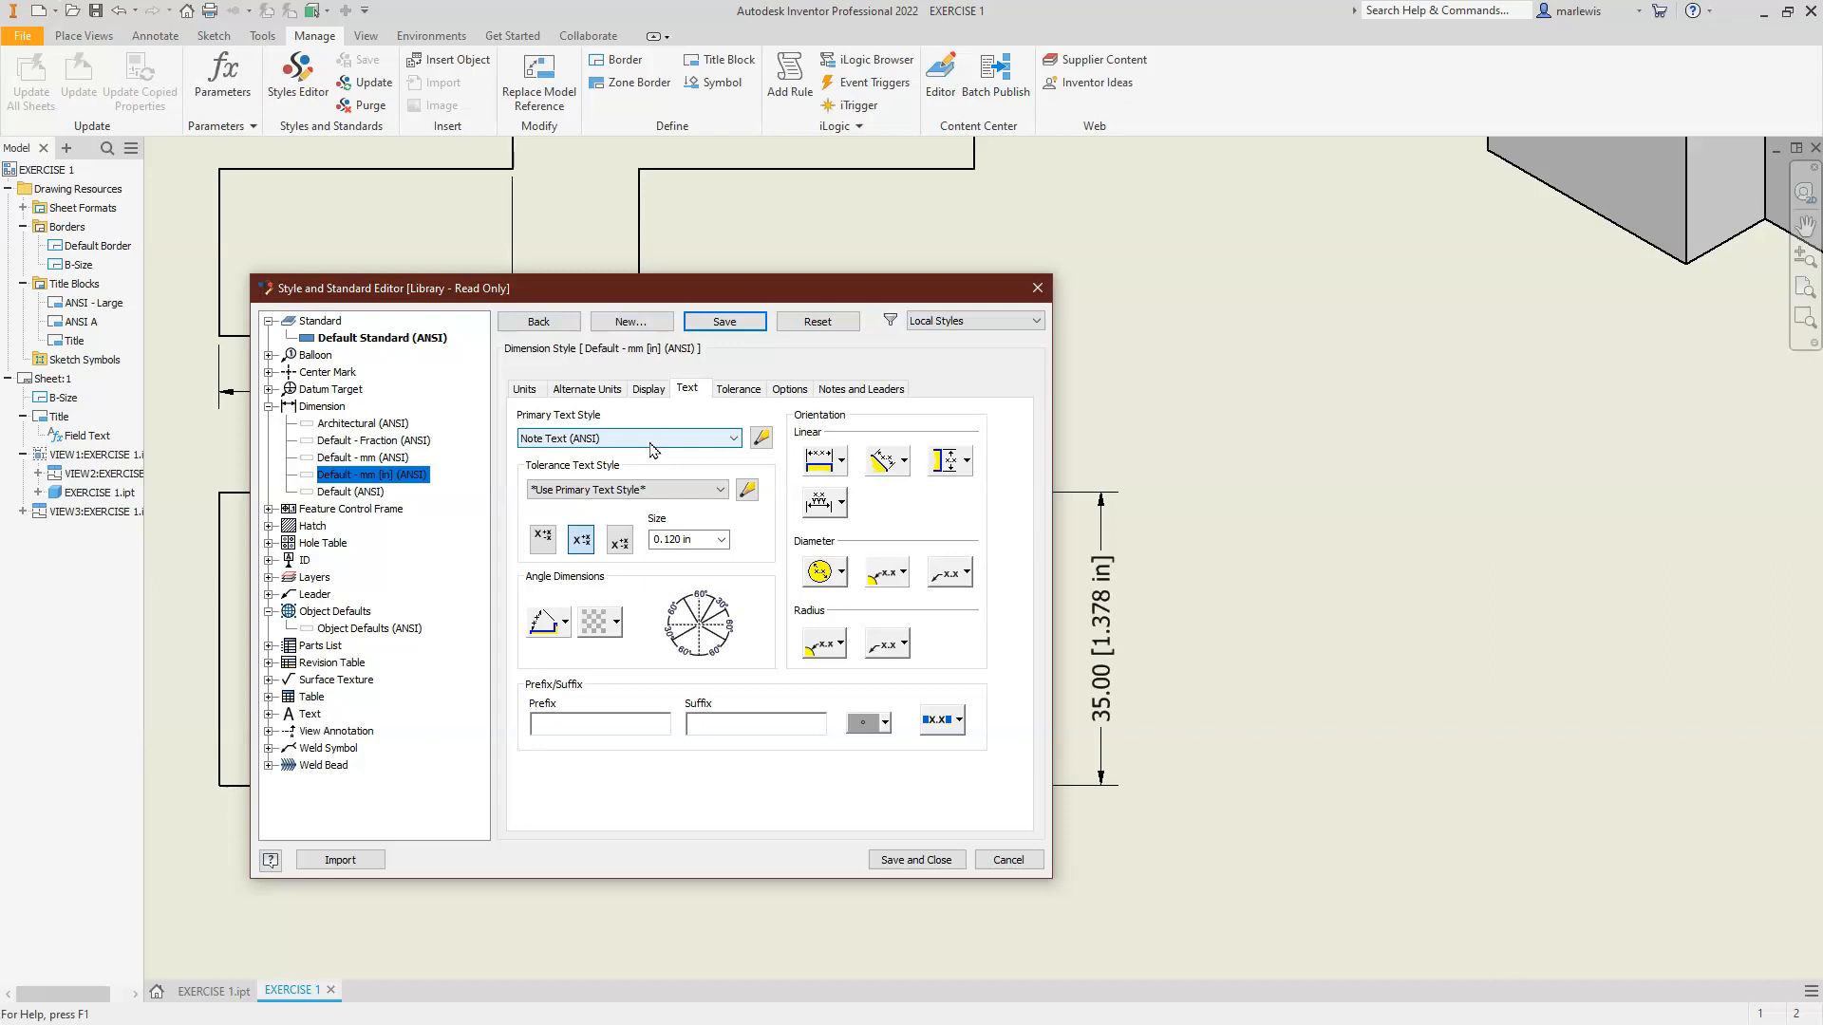
pyautogui.click(761, 438)
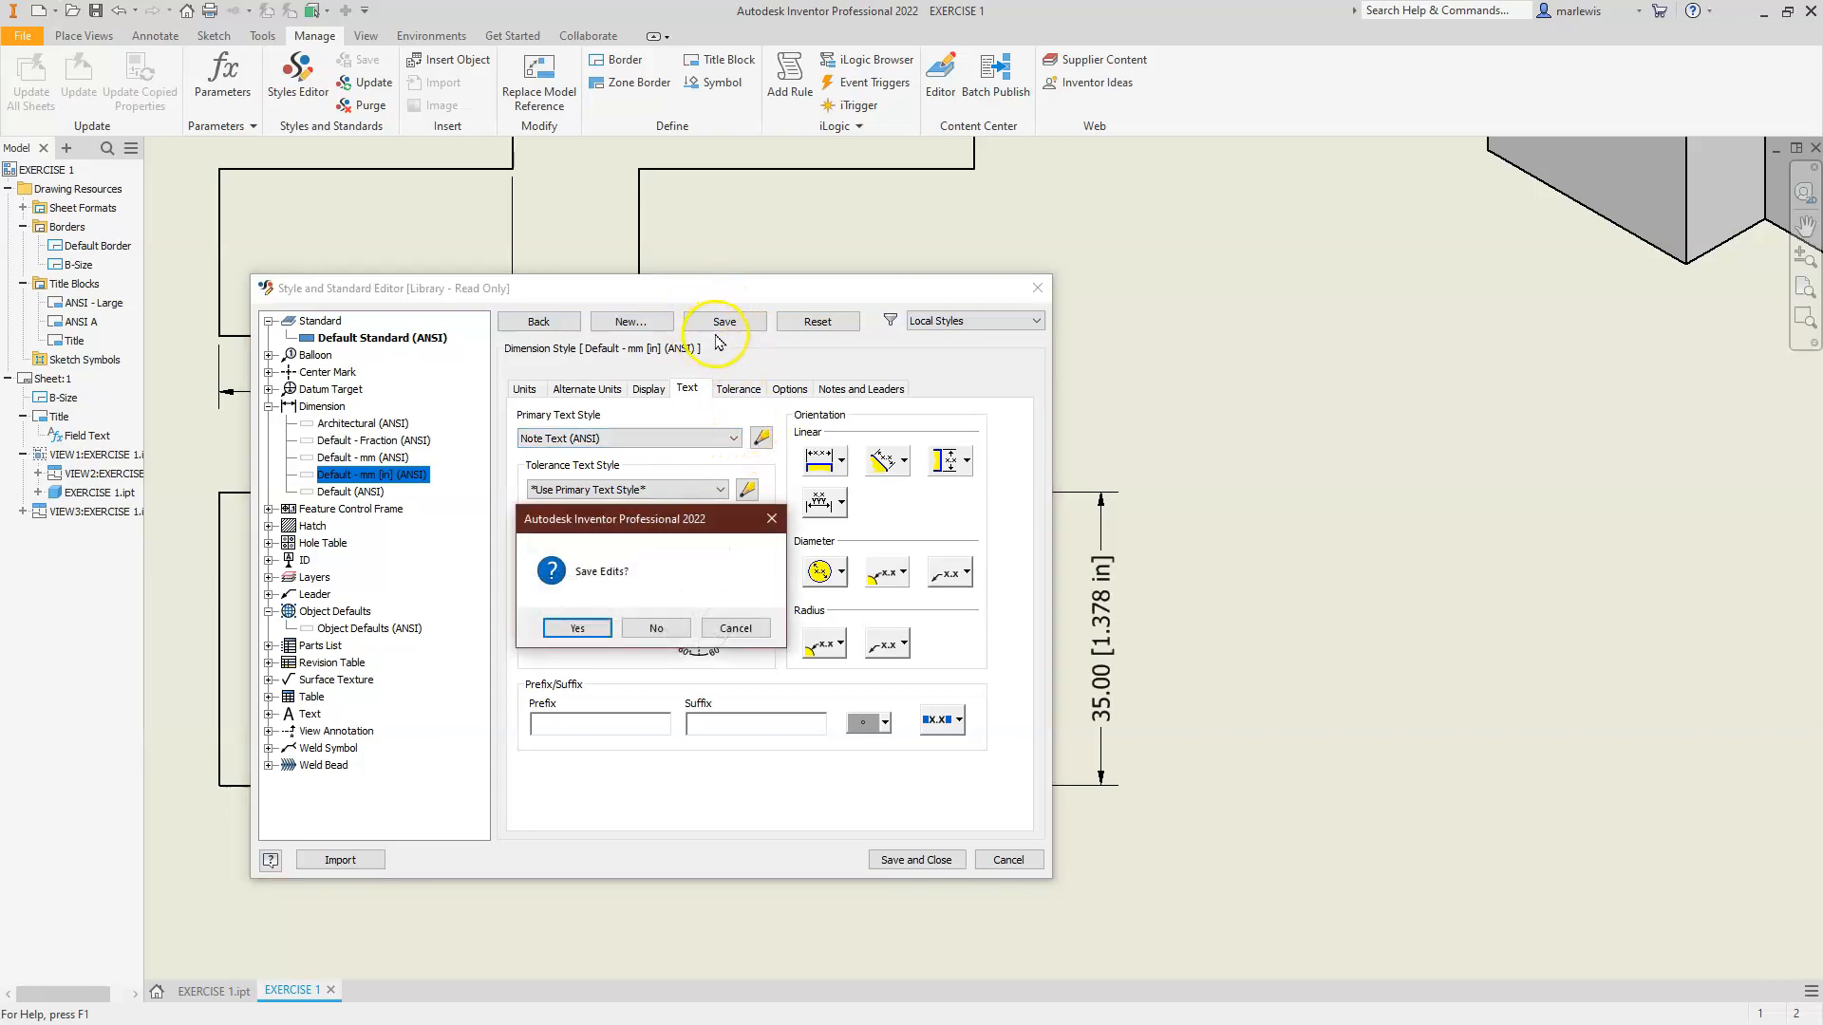
pyautogui.click(578, 628)
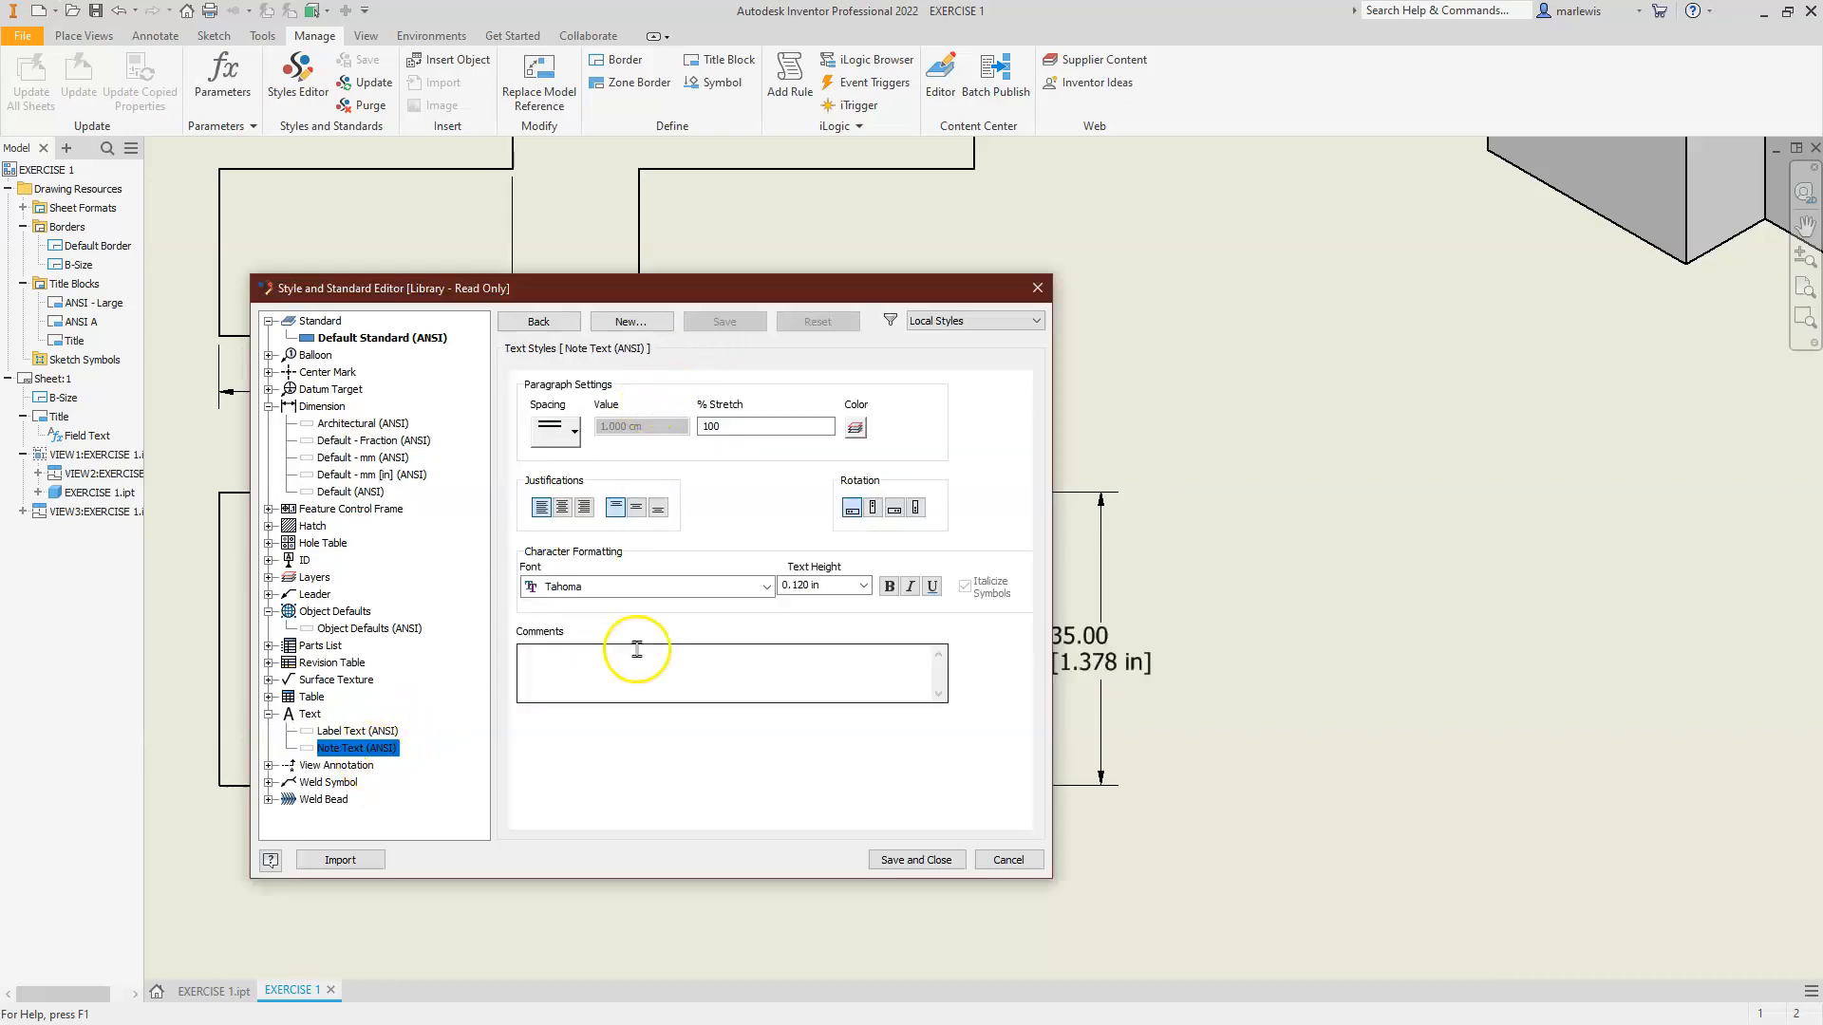
# Set the text height of the Note Text (ANSI) style to 0.125 in and save it
pyautogui.click(856, 584)
pyautogui.click(863, 585)
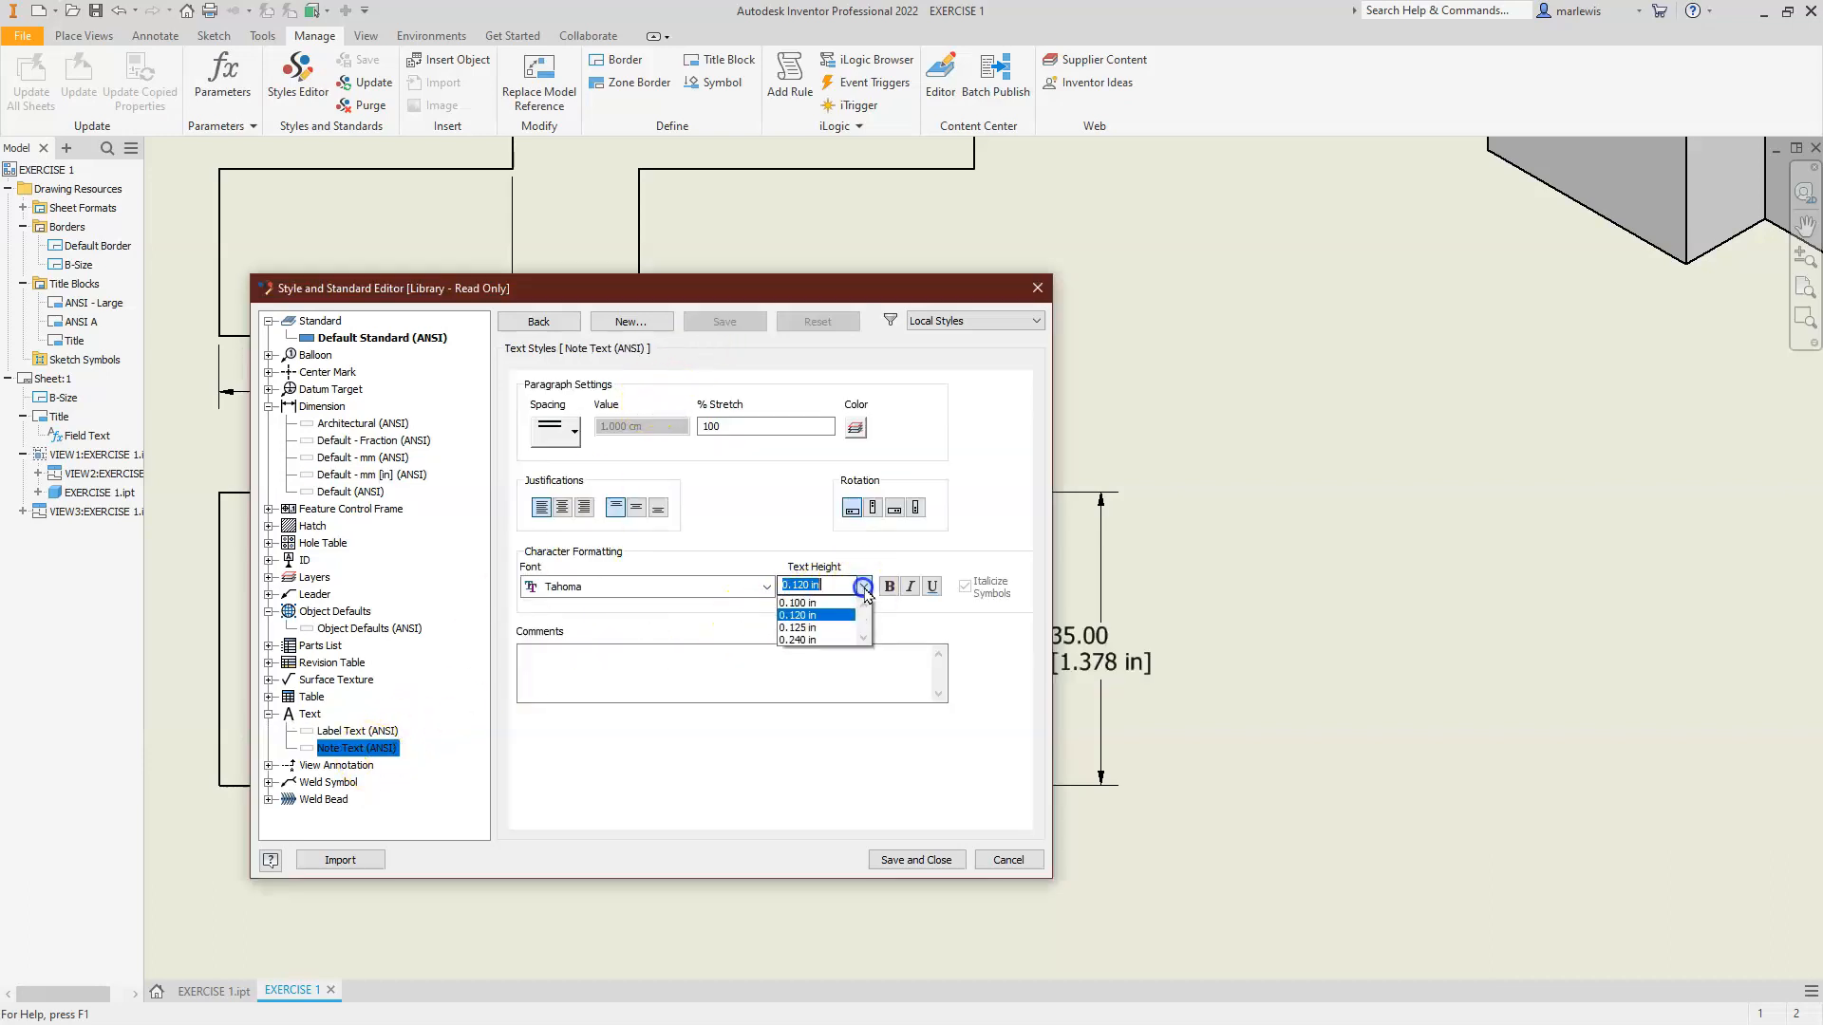
pyautogui.click(801, 628)
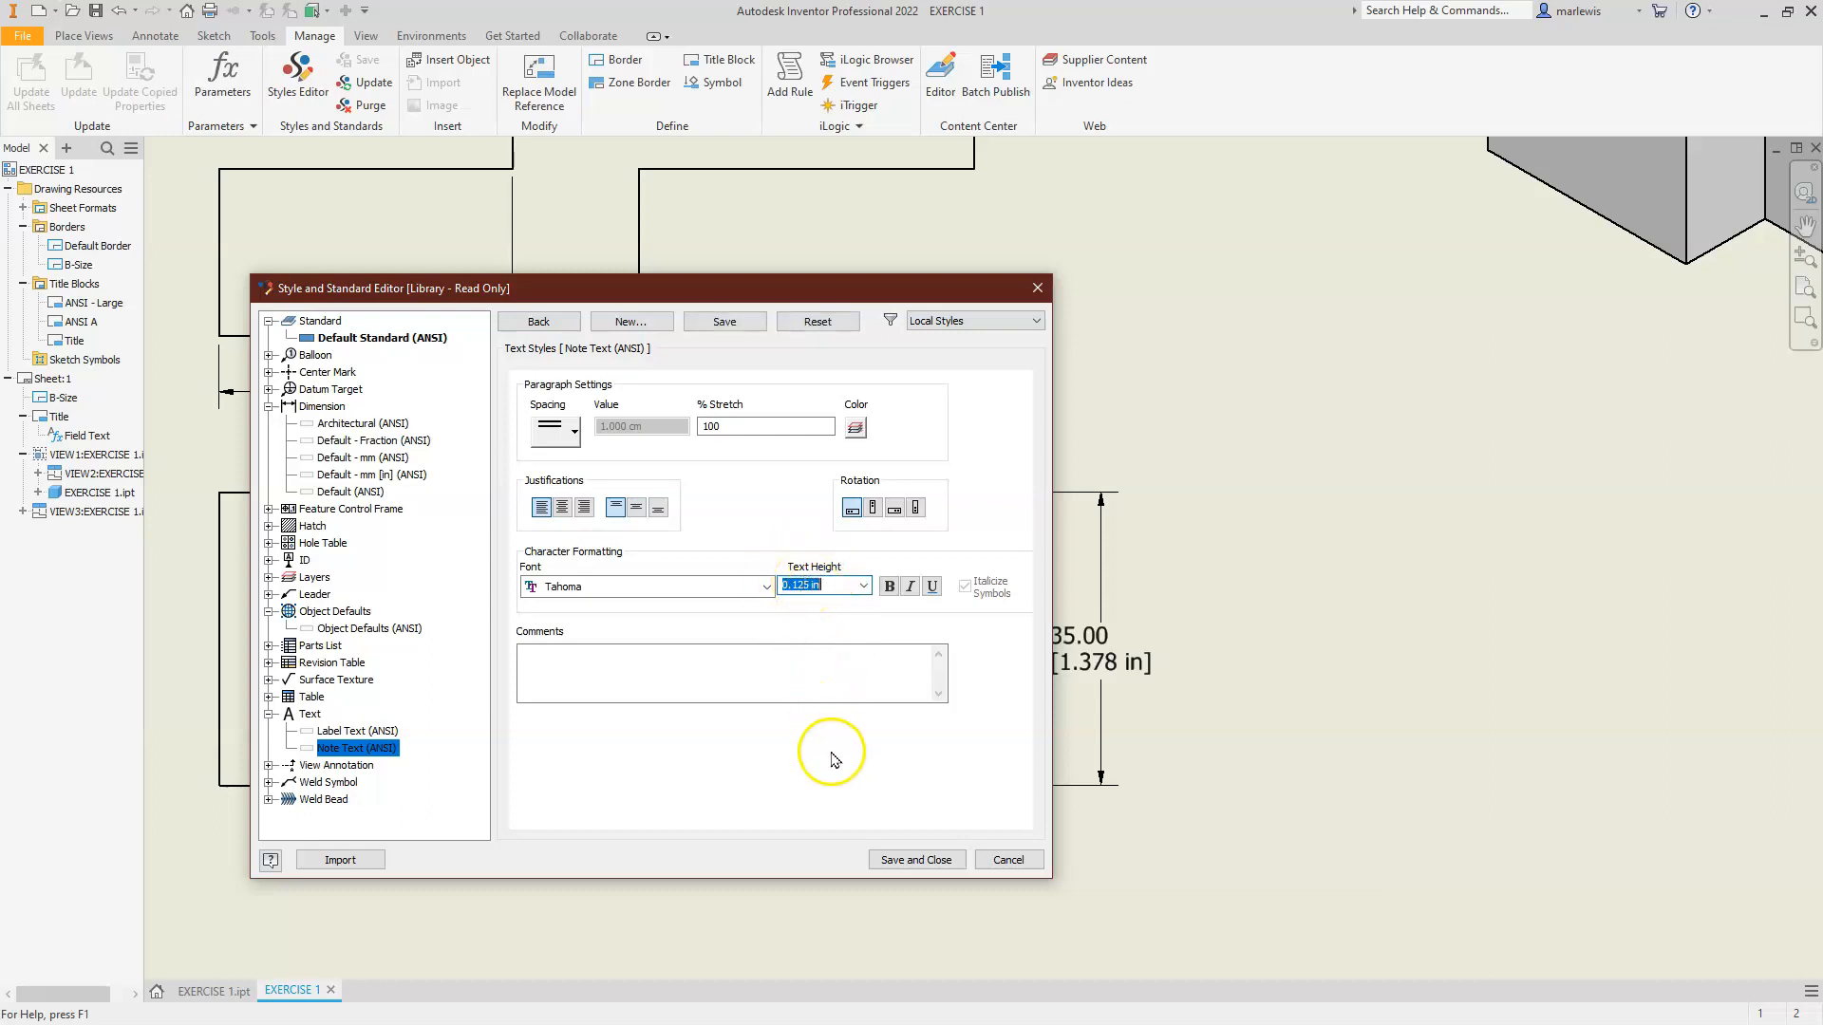
pyautogui.click(724, 323)
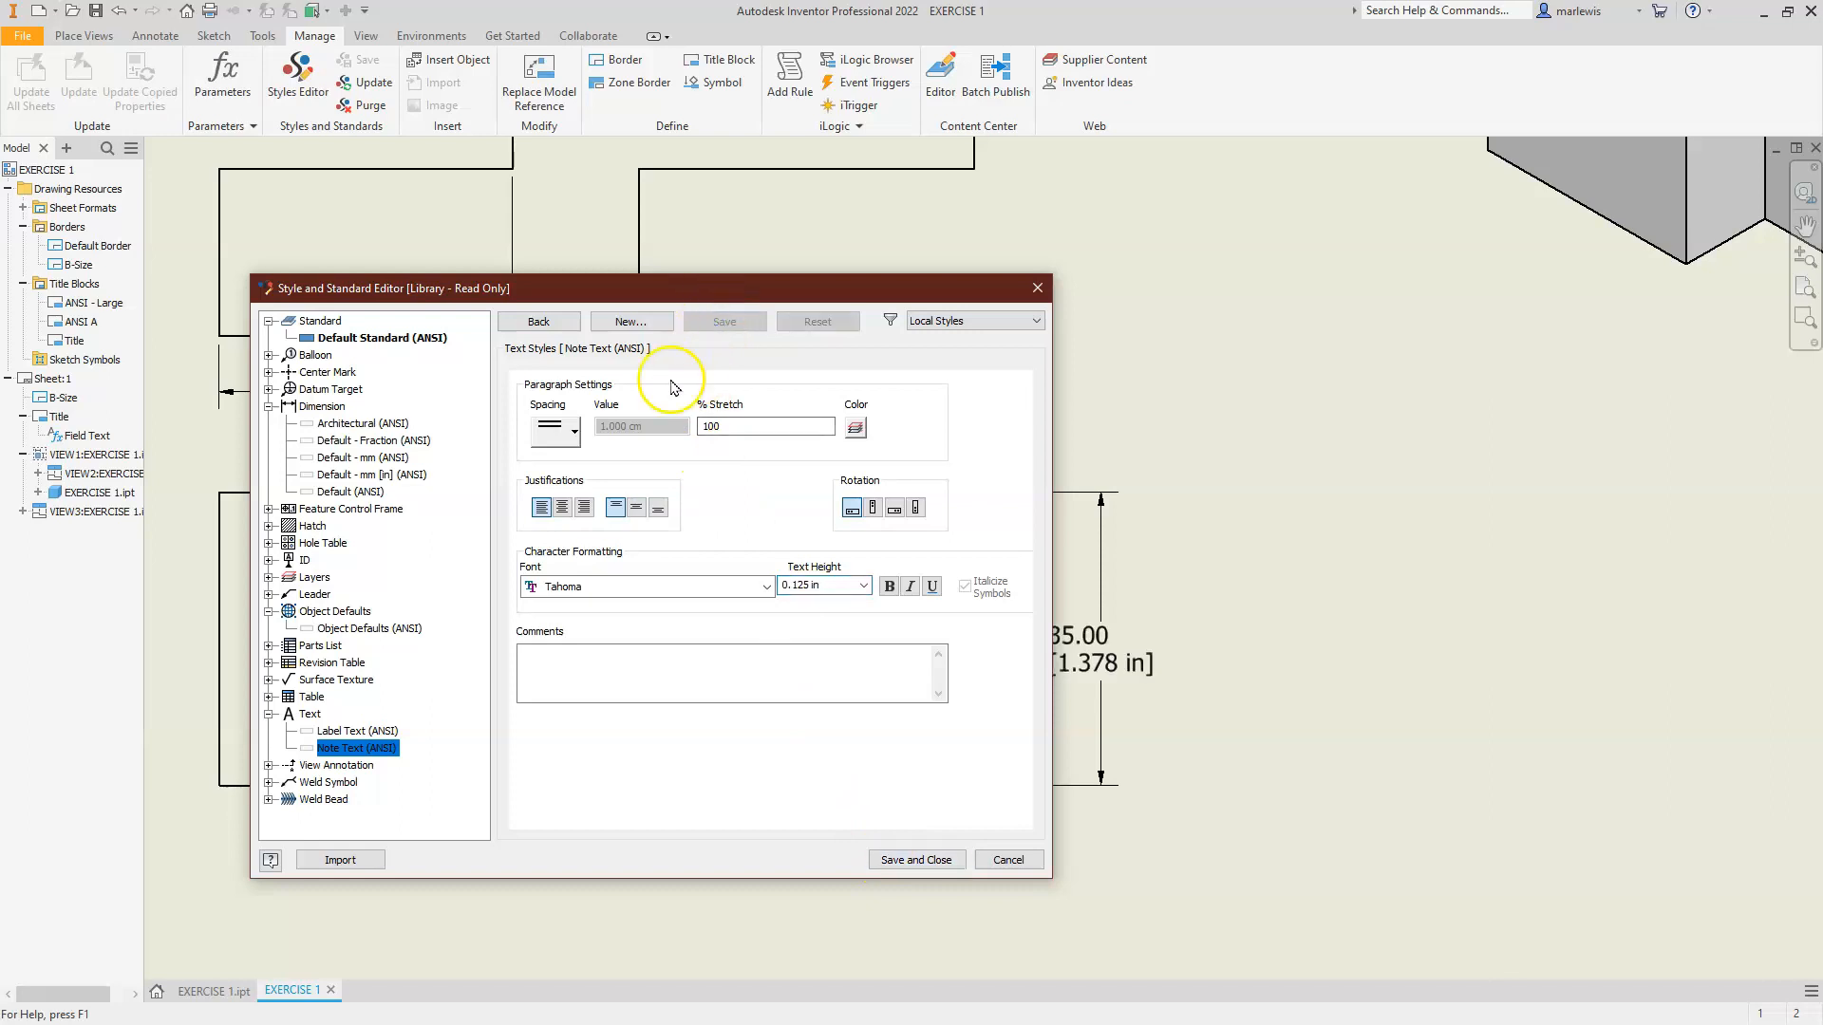
# Set the Note Text (ANSI) style to centre and middle justification and save it
pyautogui.click(376, 475)
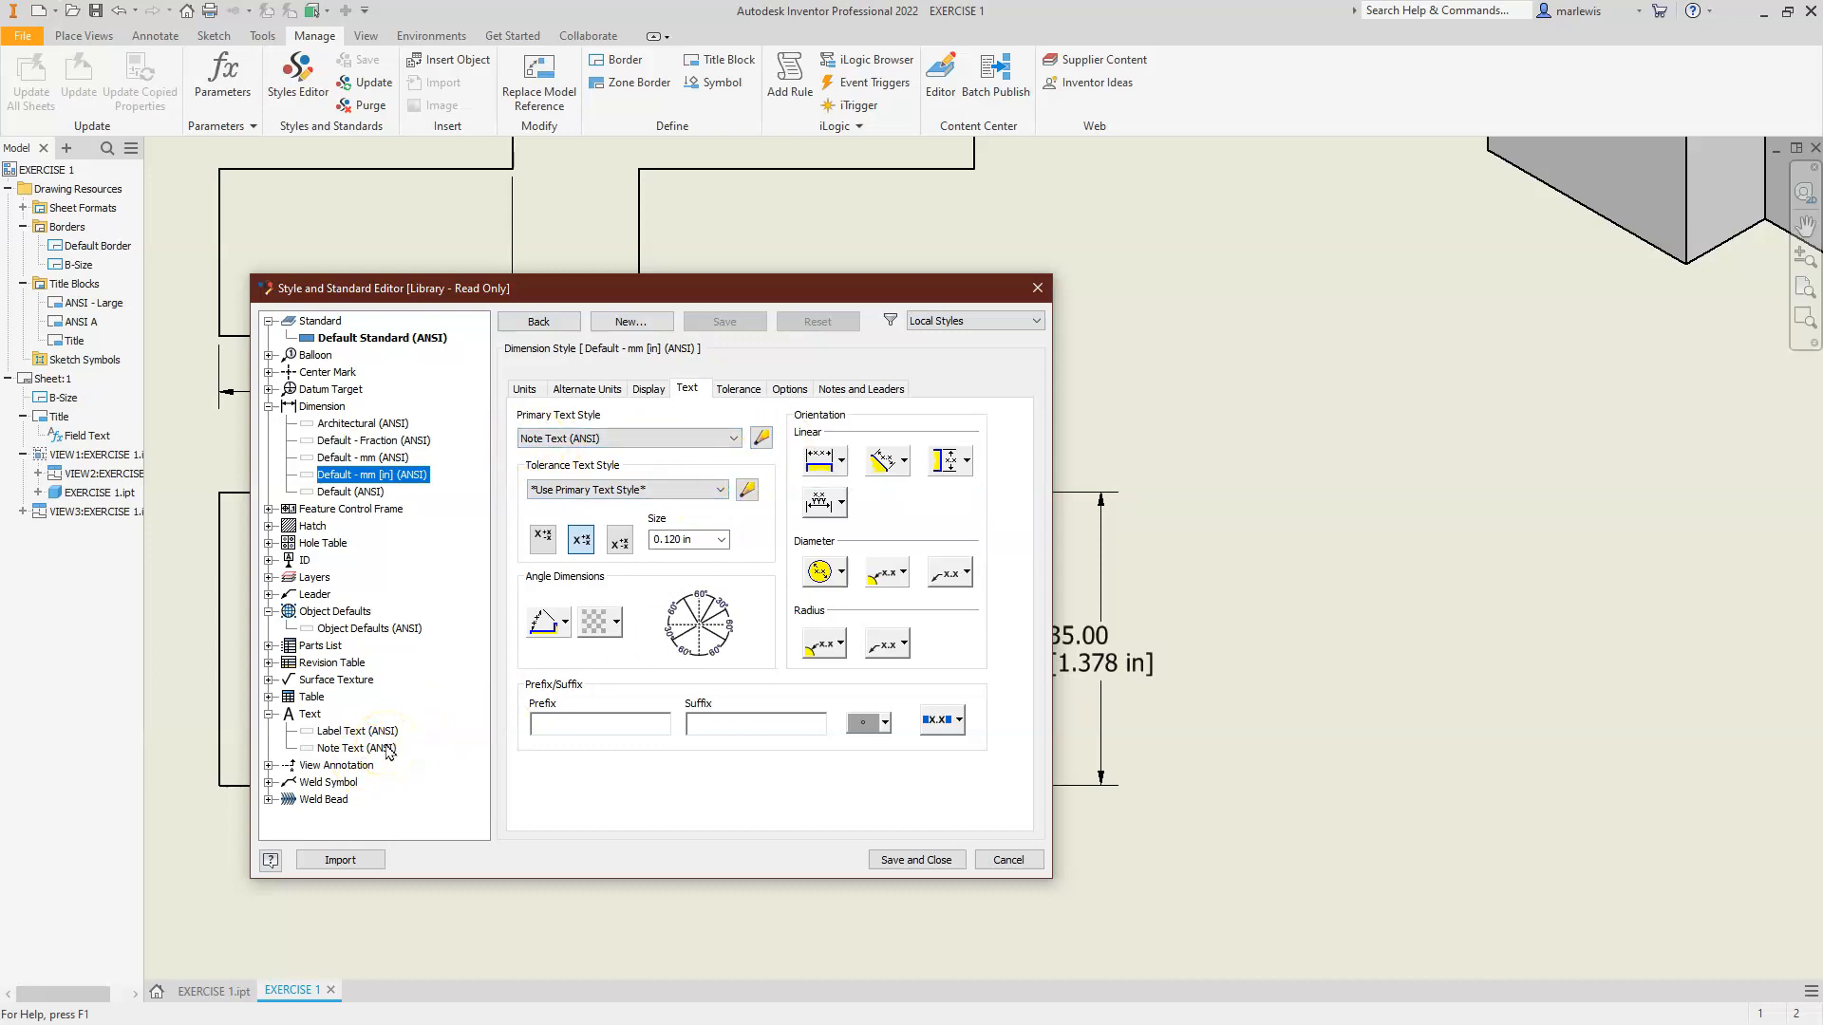
pyautogui.click(733, 390)
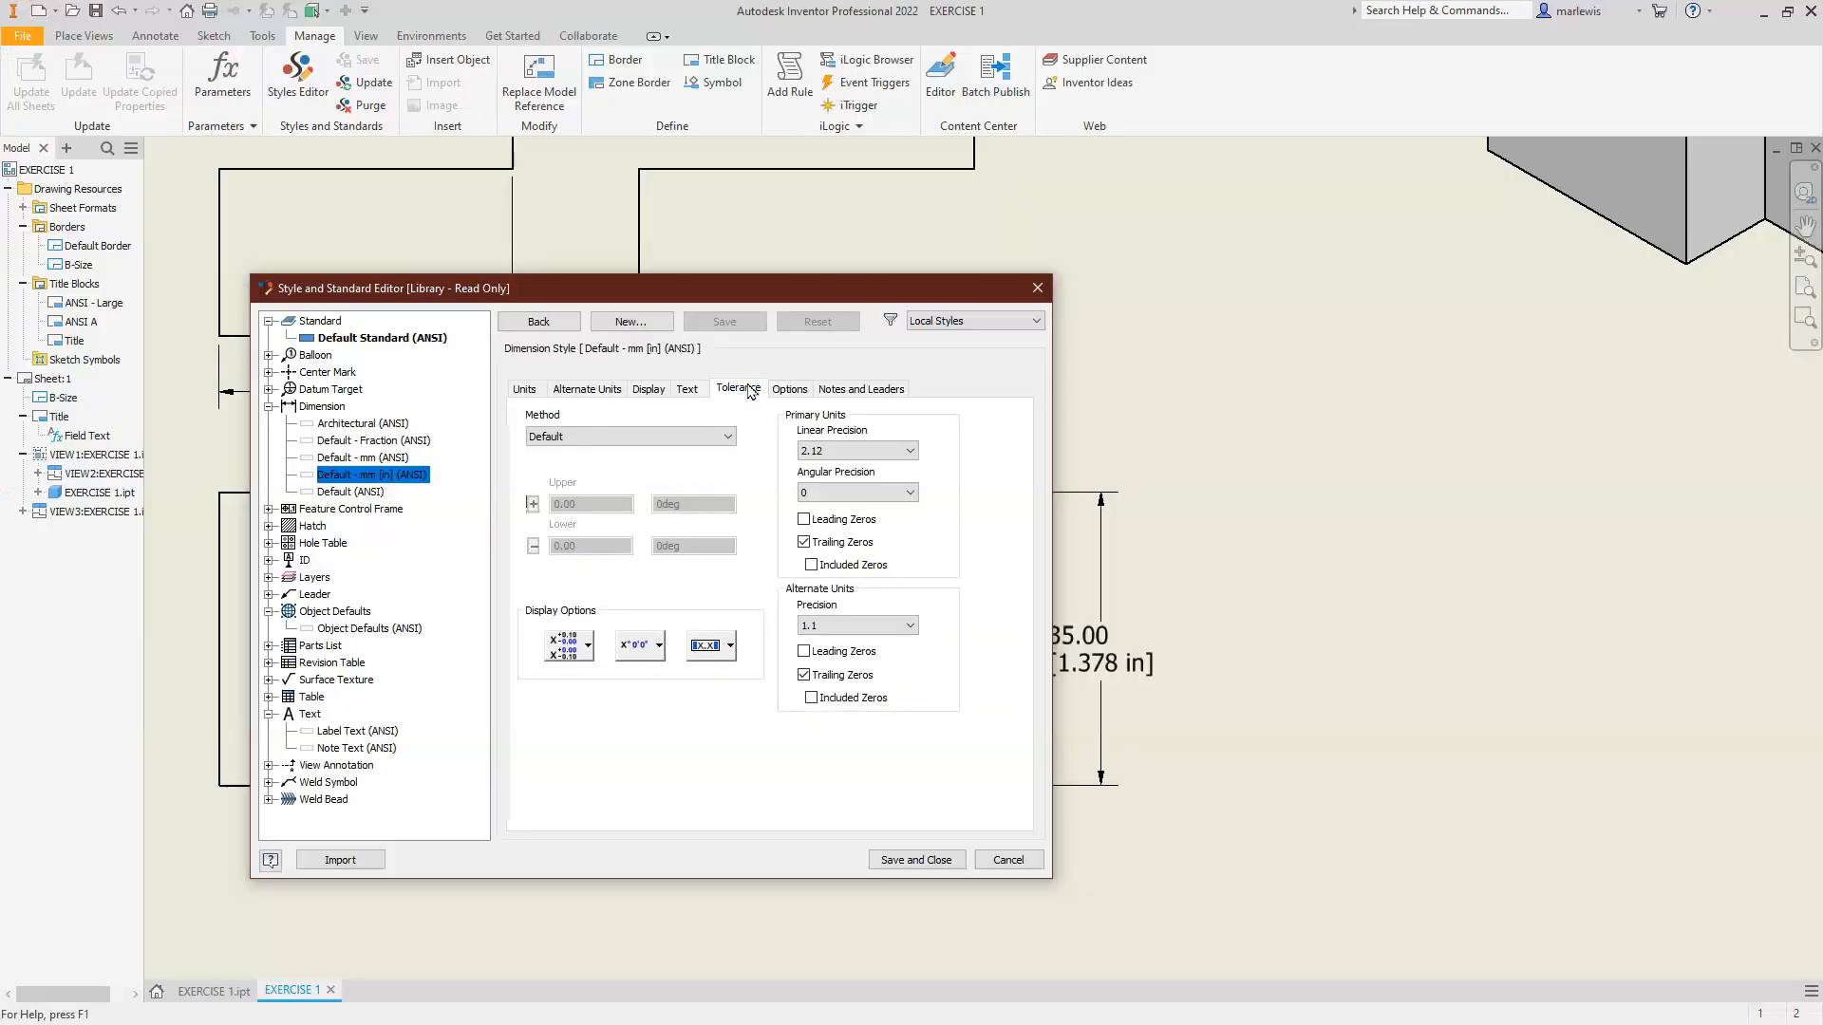
pyautogui.click(686, 389)
pyautogui.moveTo(748, 290); pyautogui.dragTo(622, 223)
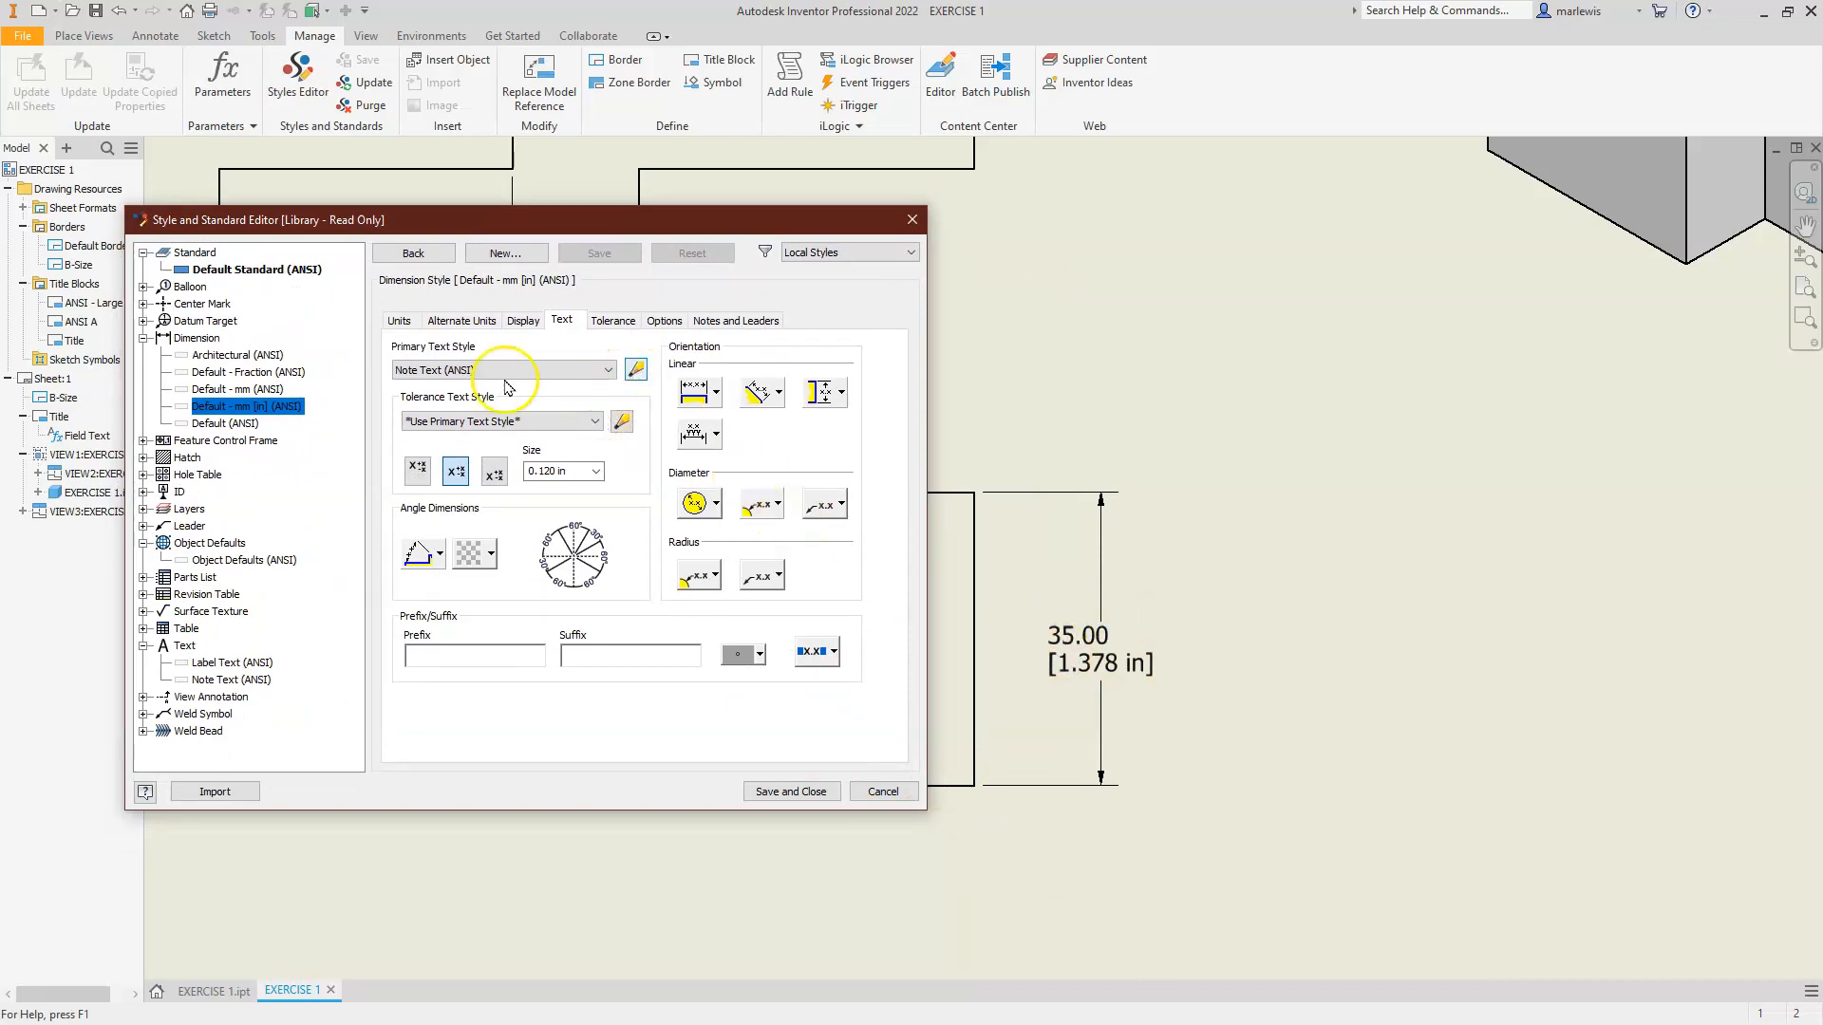
pyautogui.click(636, 369)
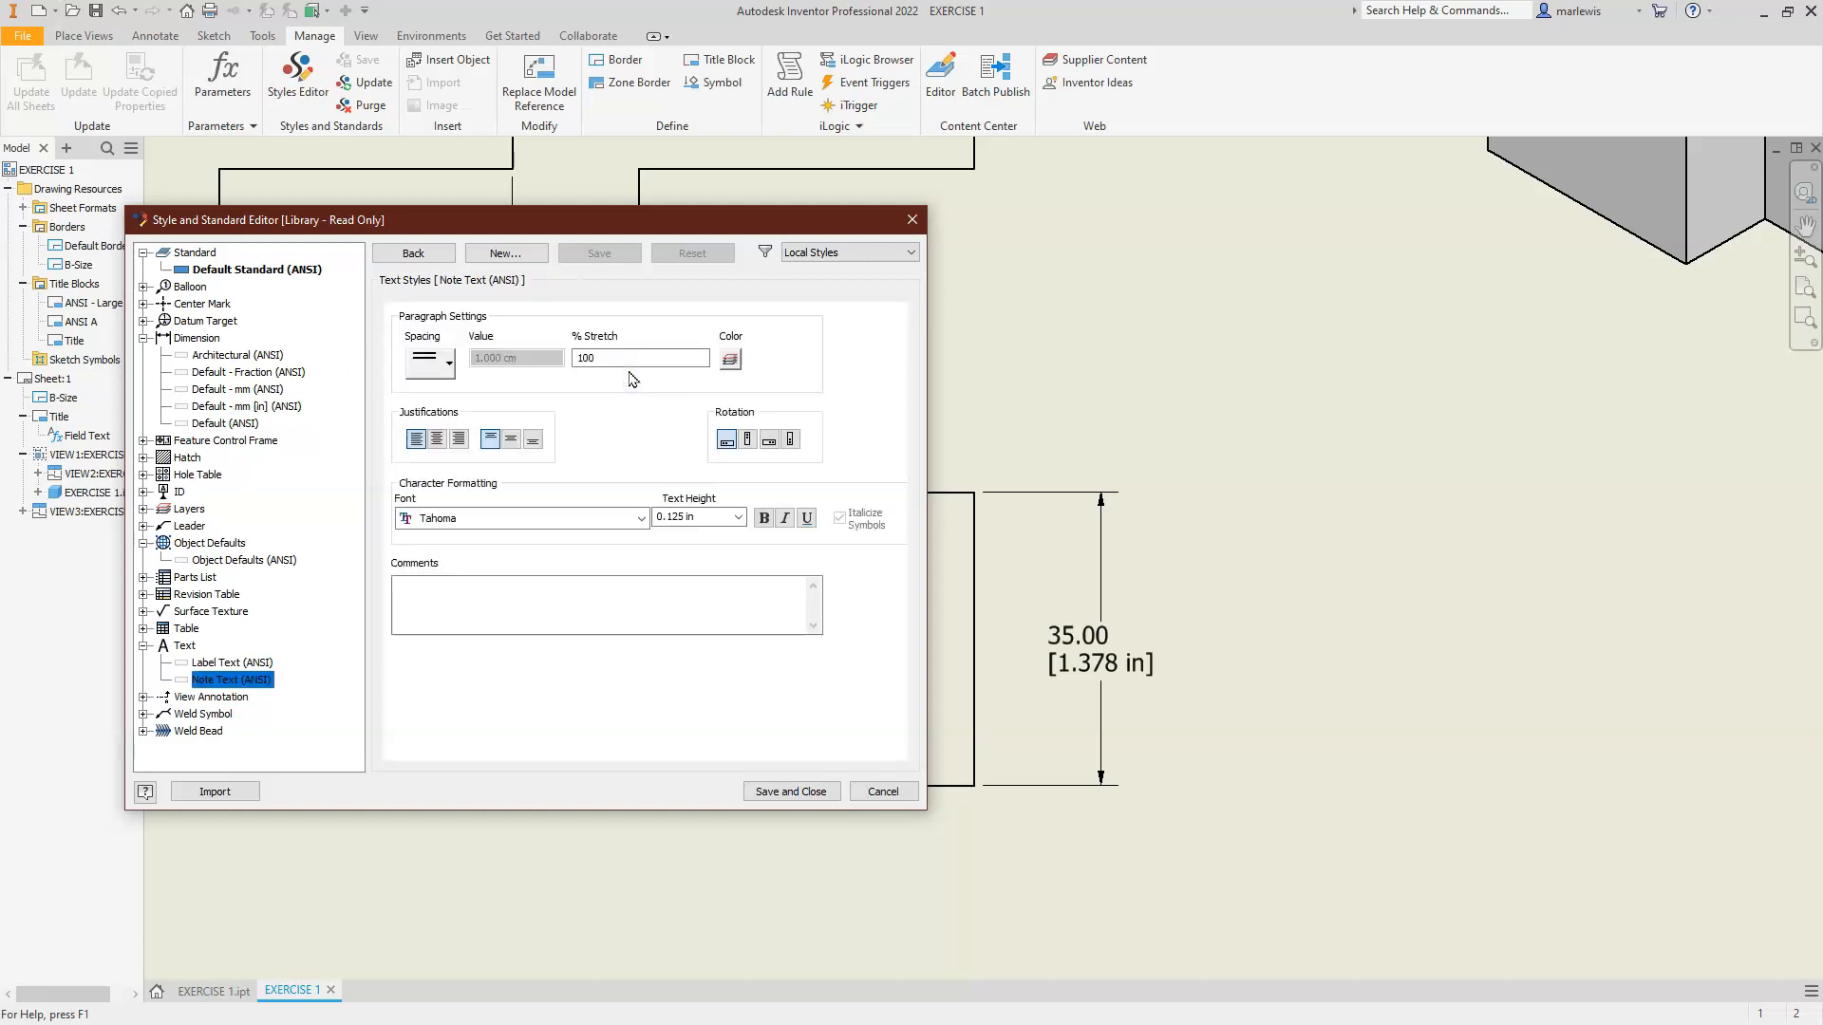
pyautogui.click(436, 439)
pyautogui.click(510, 440)
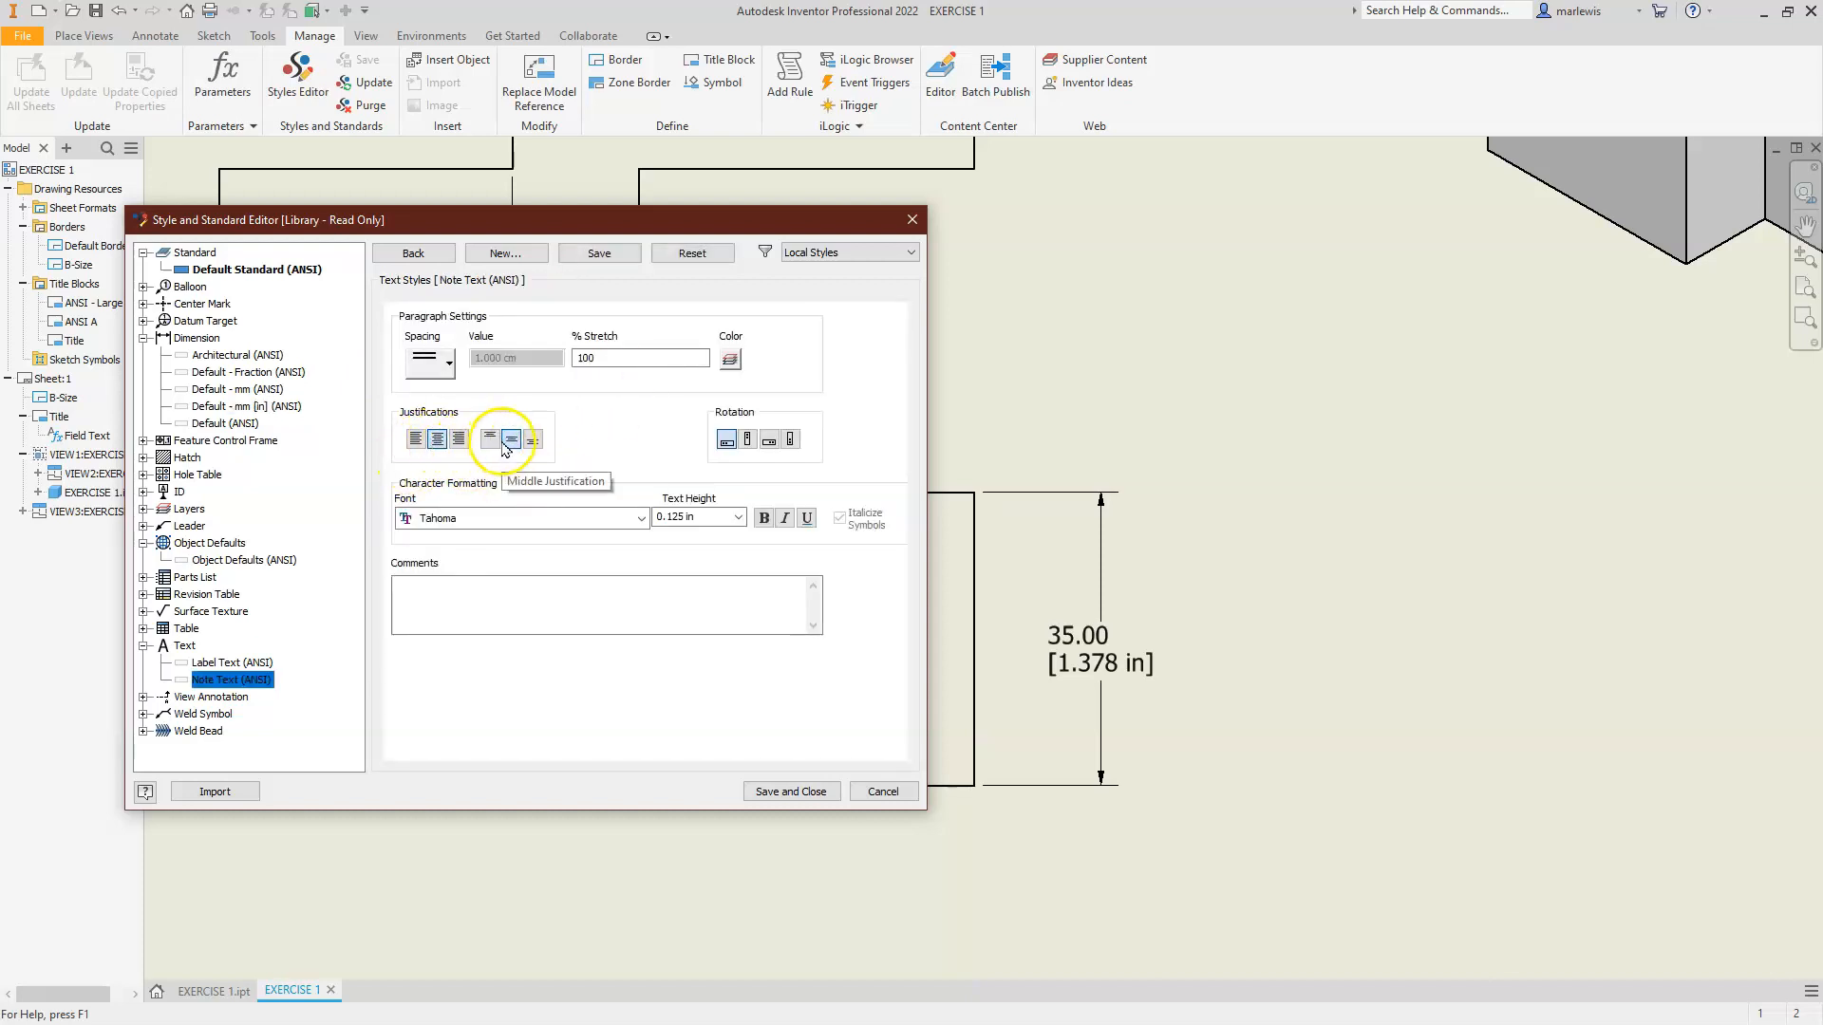
pyautogui.click(610, 254)
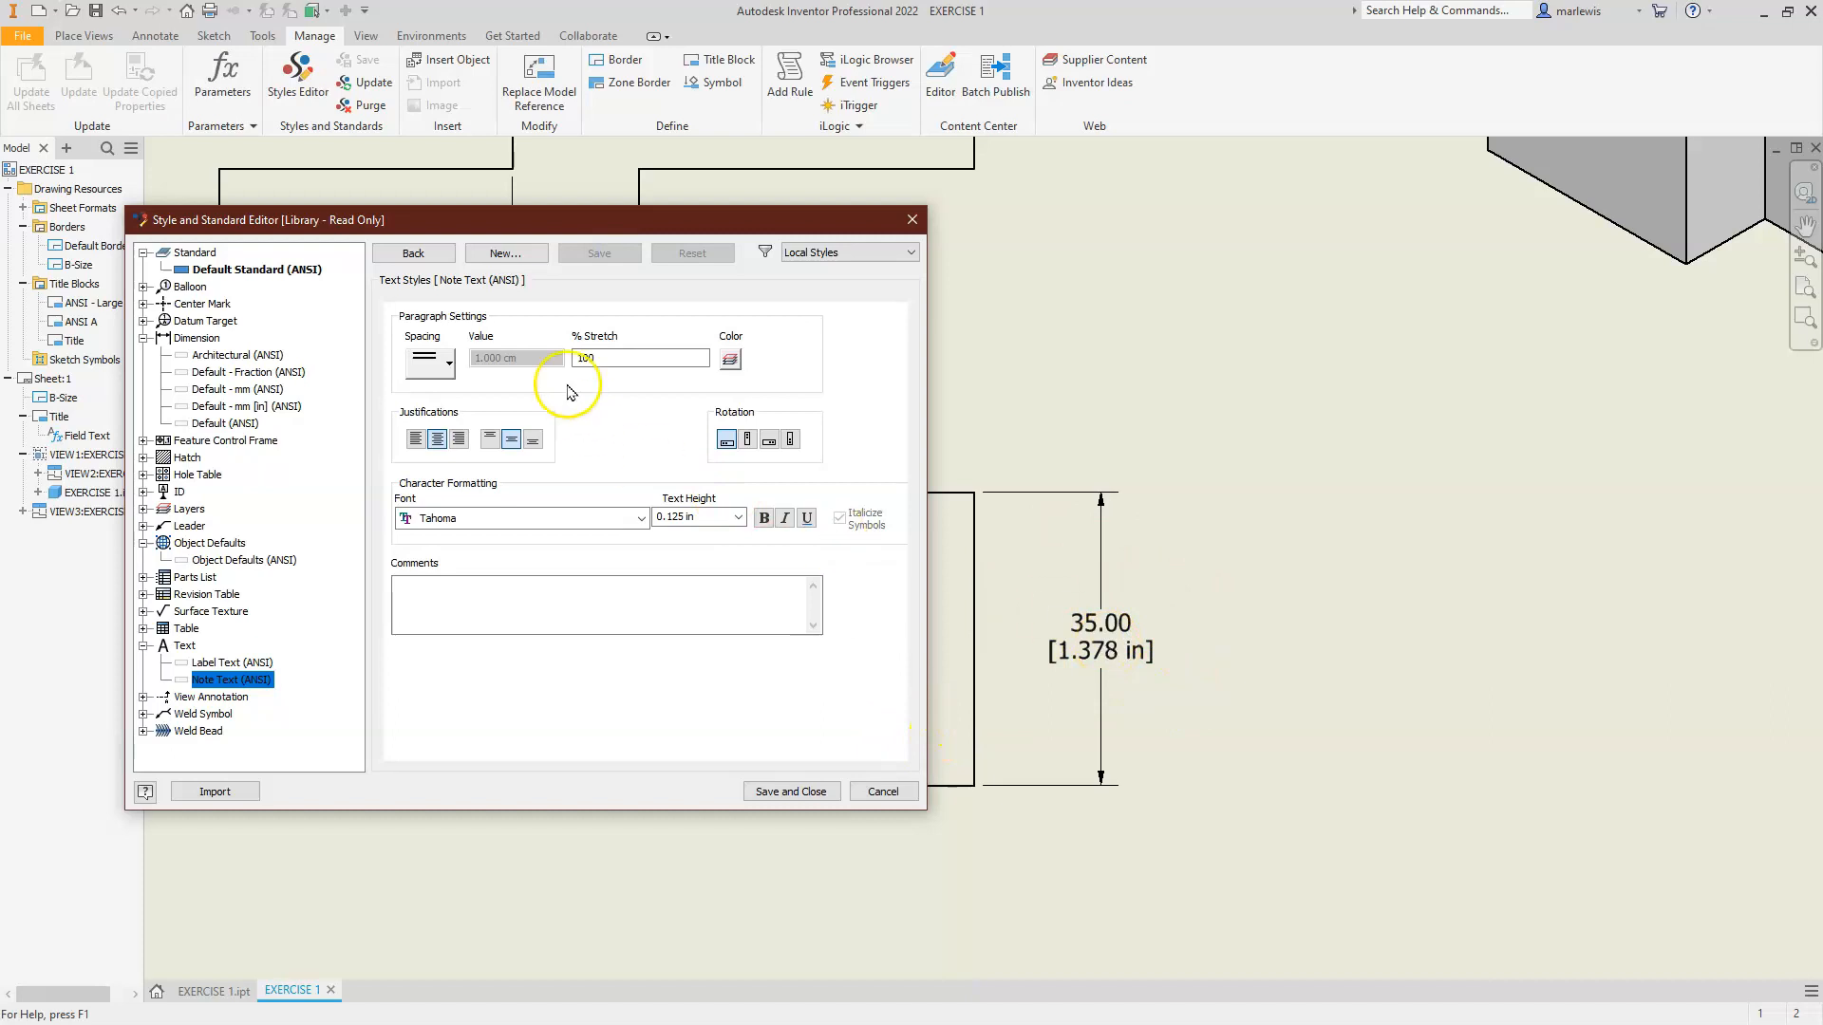
# Turn off trailing zeros for the primary linear units of the Default - mm [in] (ANSI) dimension style and save the edits
pyautogui.click(249, 406)
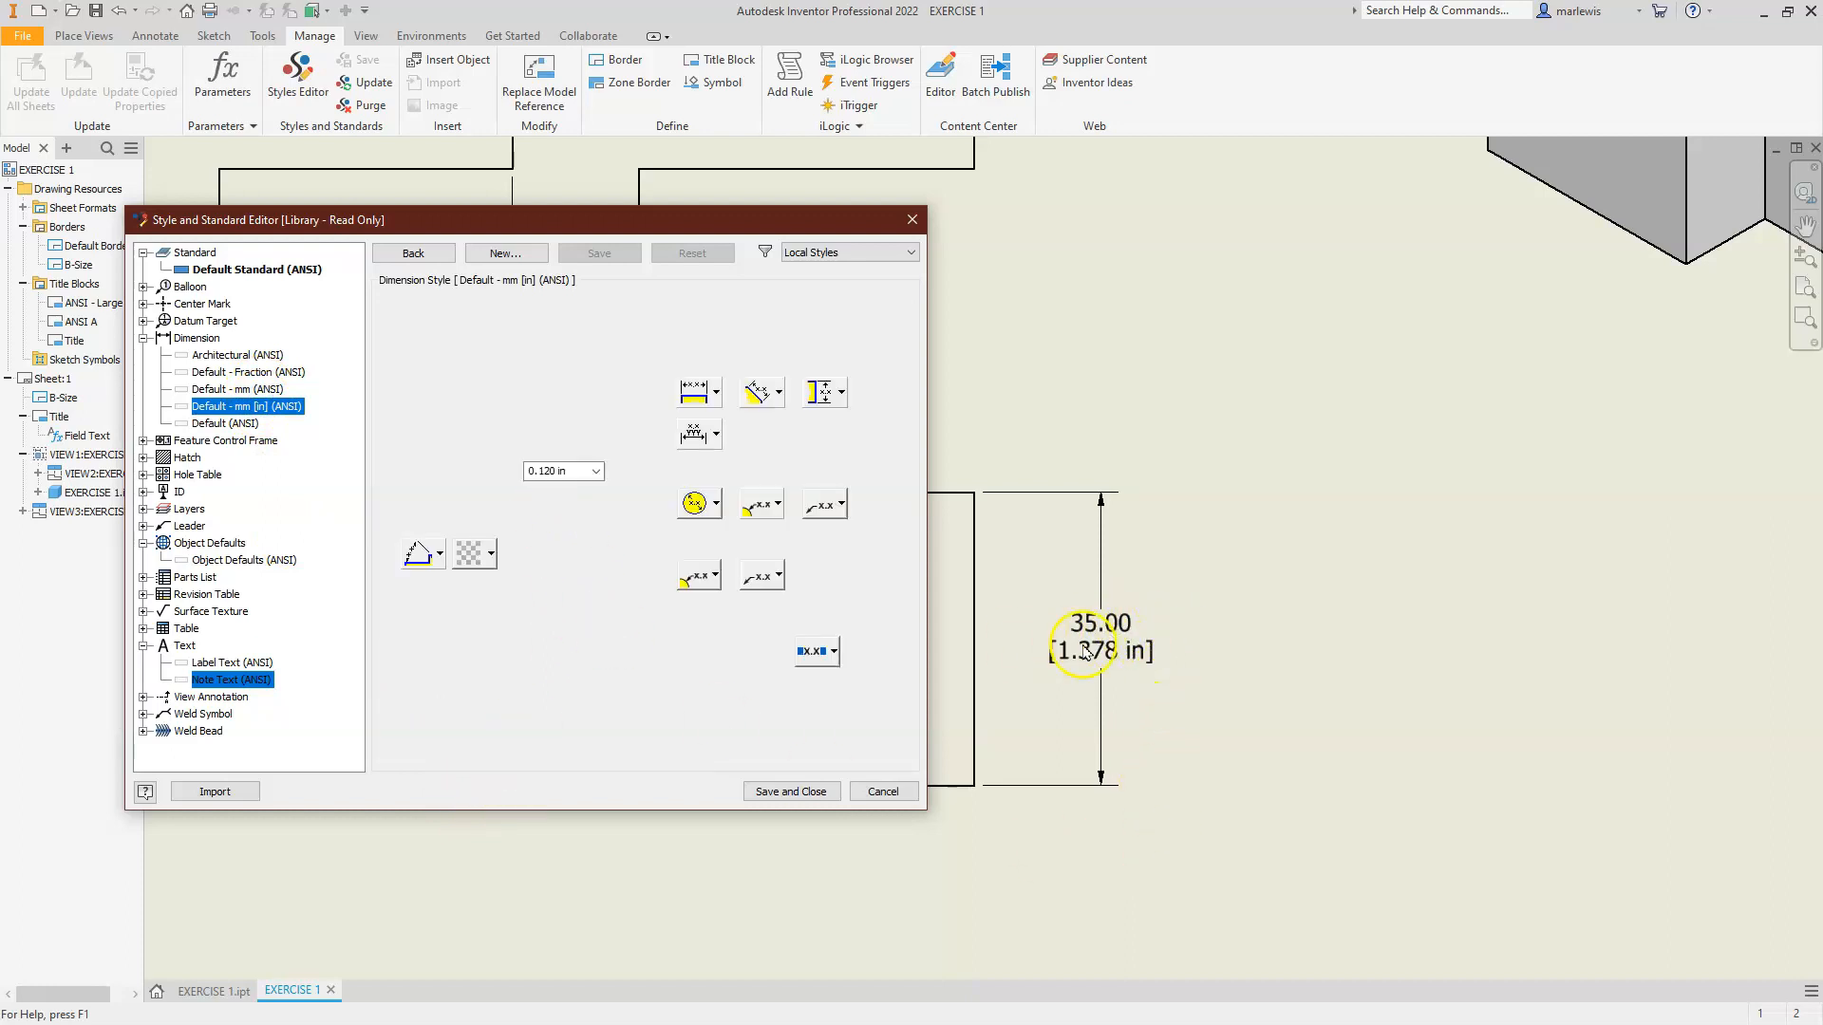
pyautogui.click(404, 321)
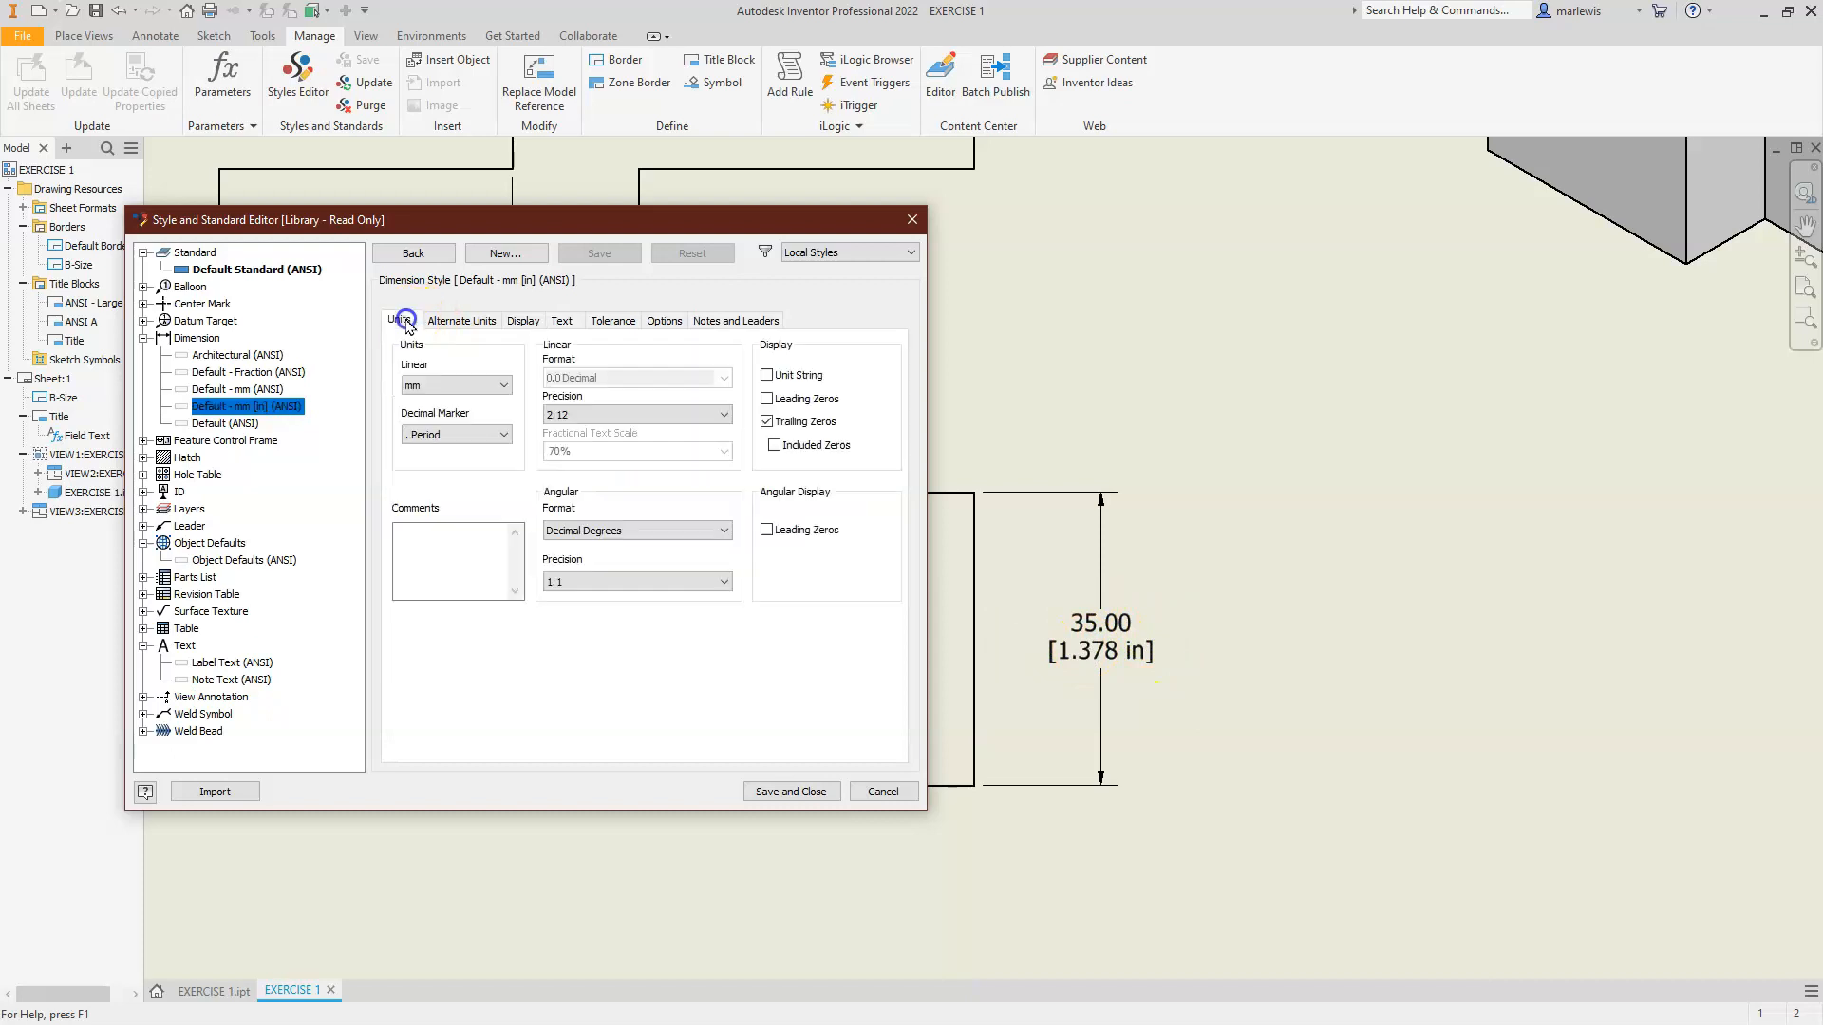
pyautogui.click(766, 422)
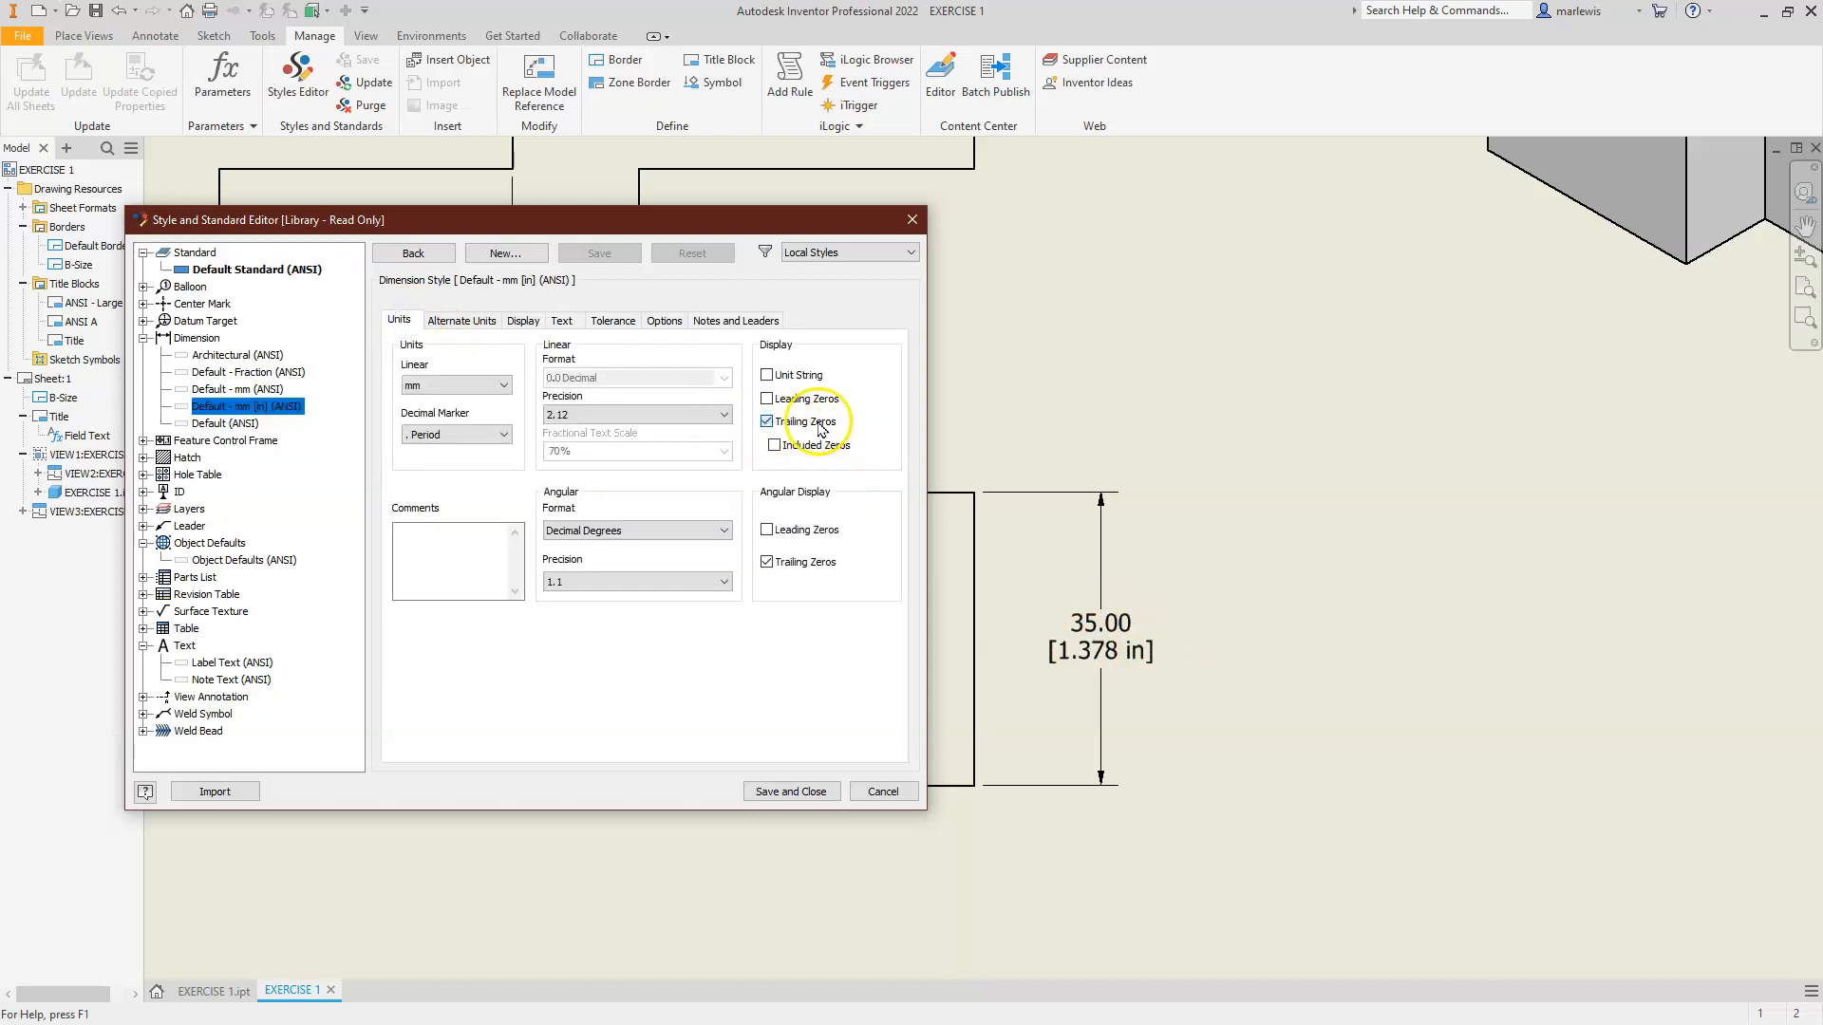
pyautogui.click(767, 422)
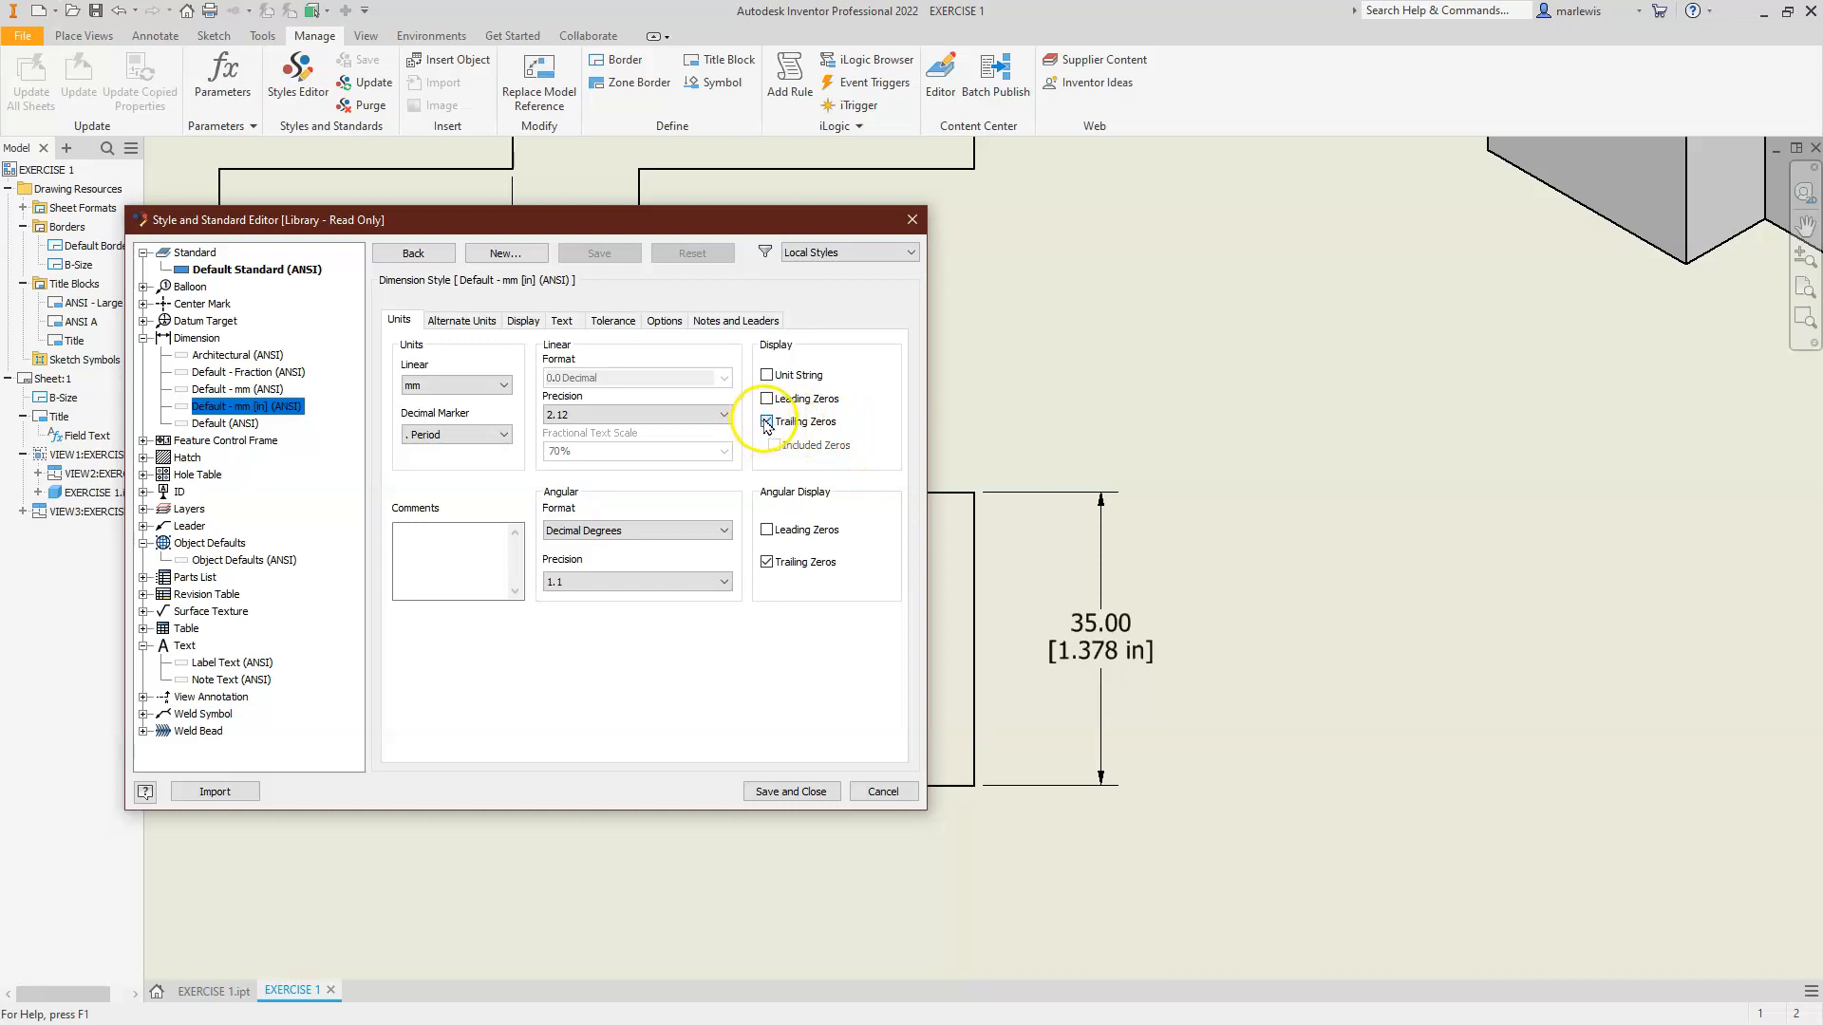
pyautogui.click(766, 421)
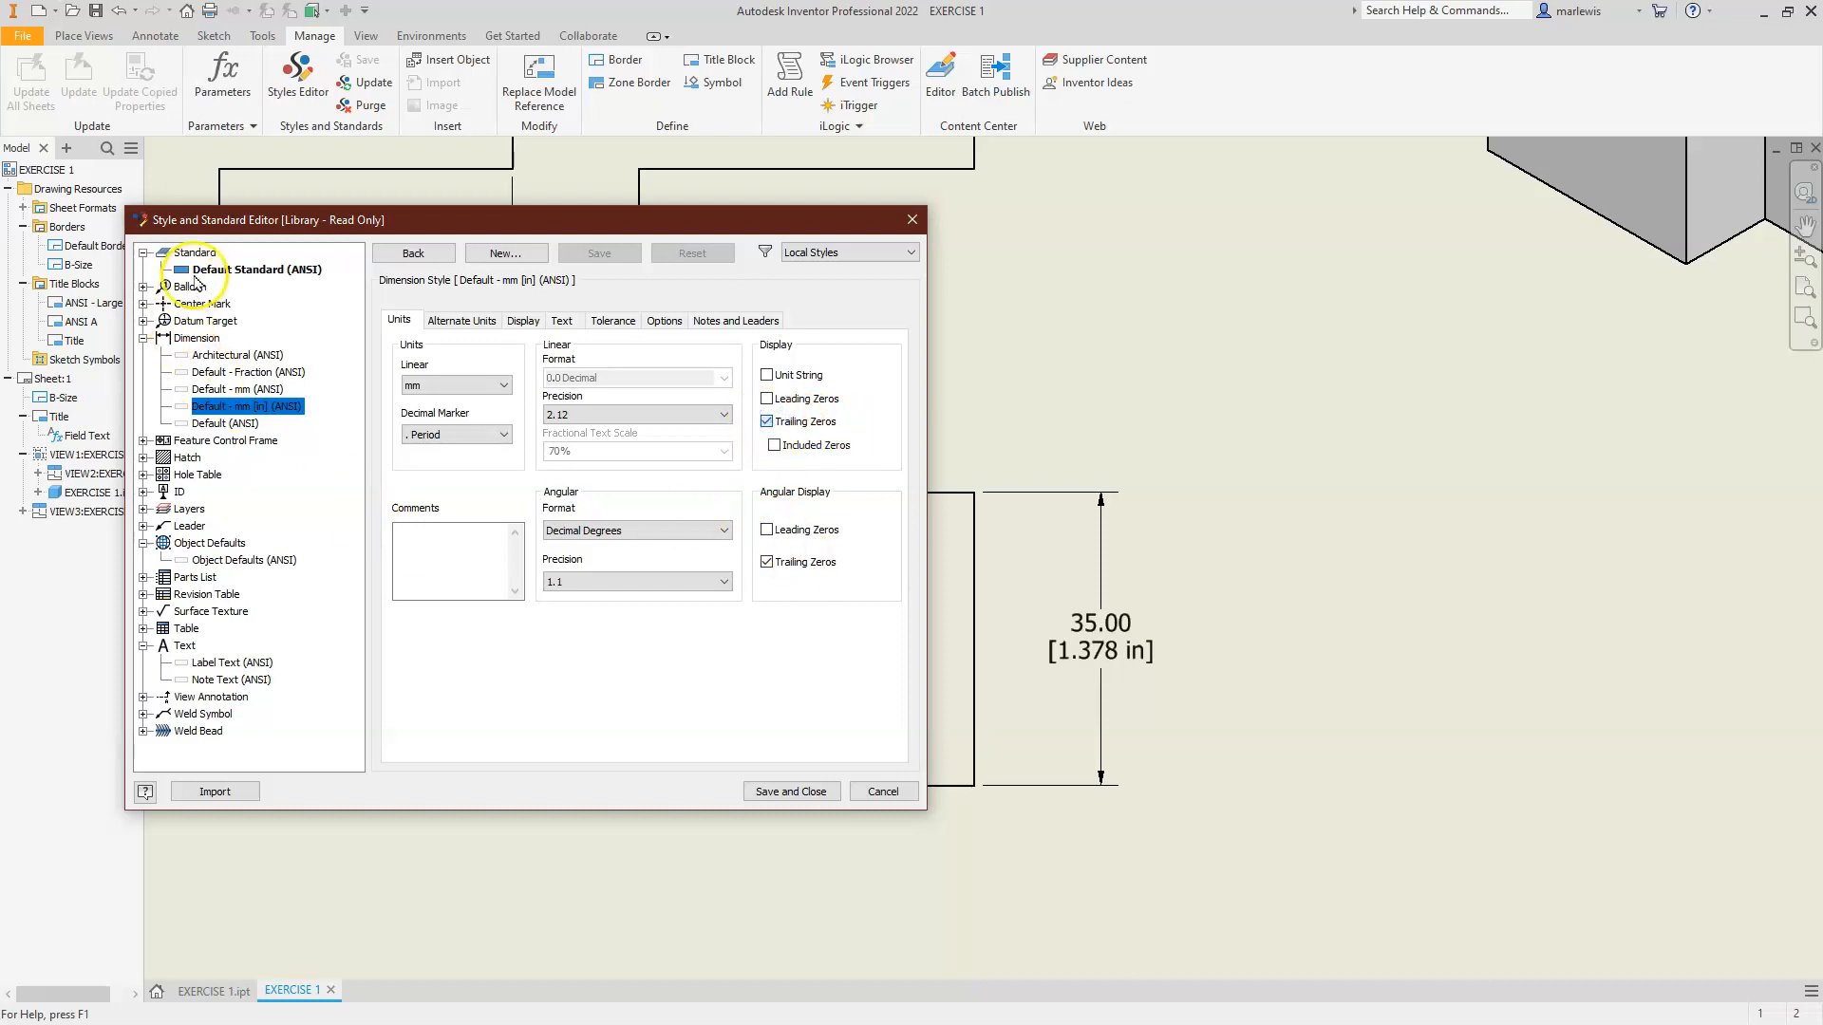
pyautogui.click(764, 418)
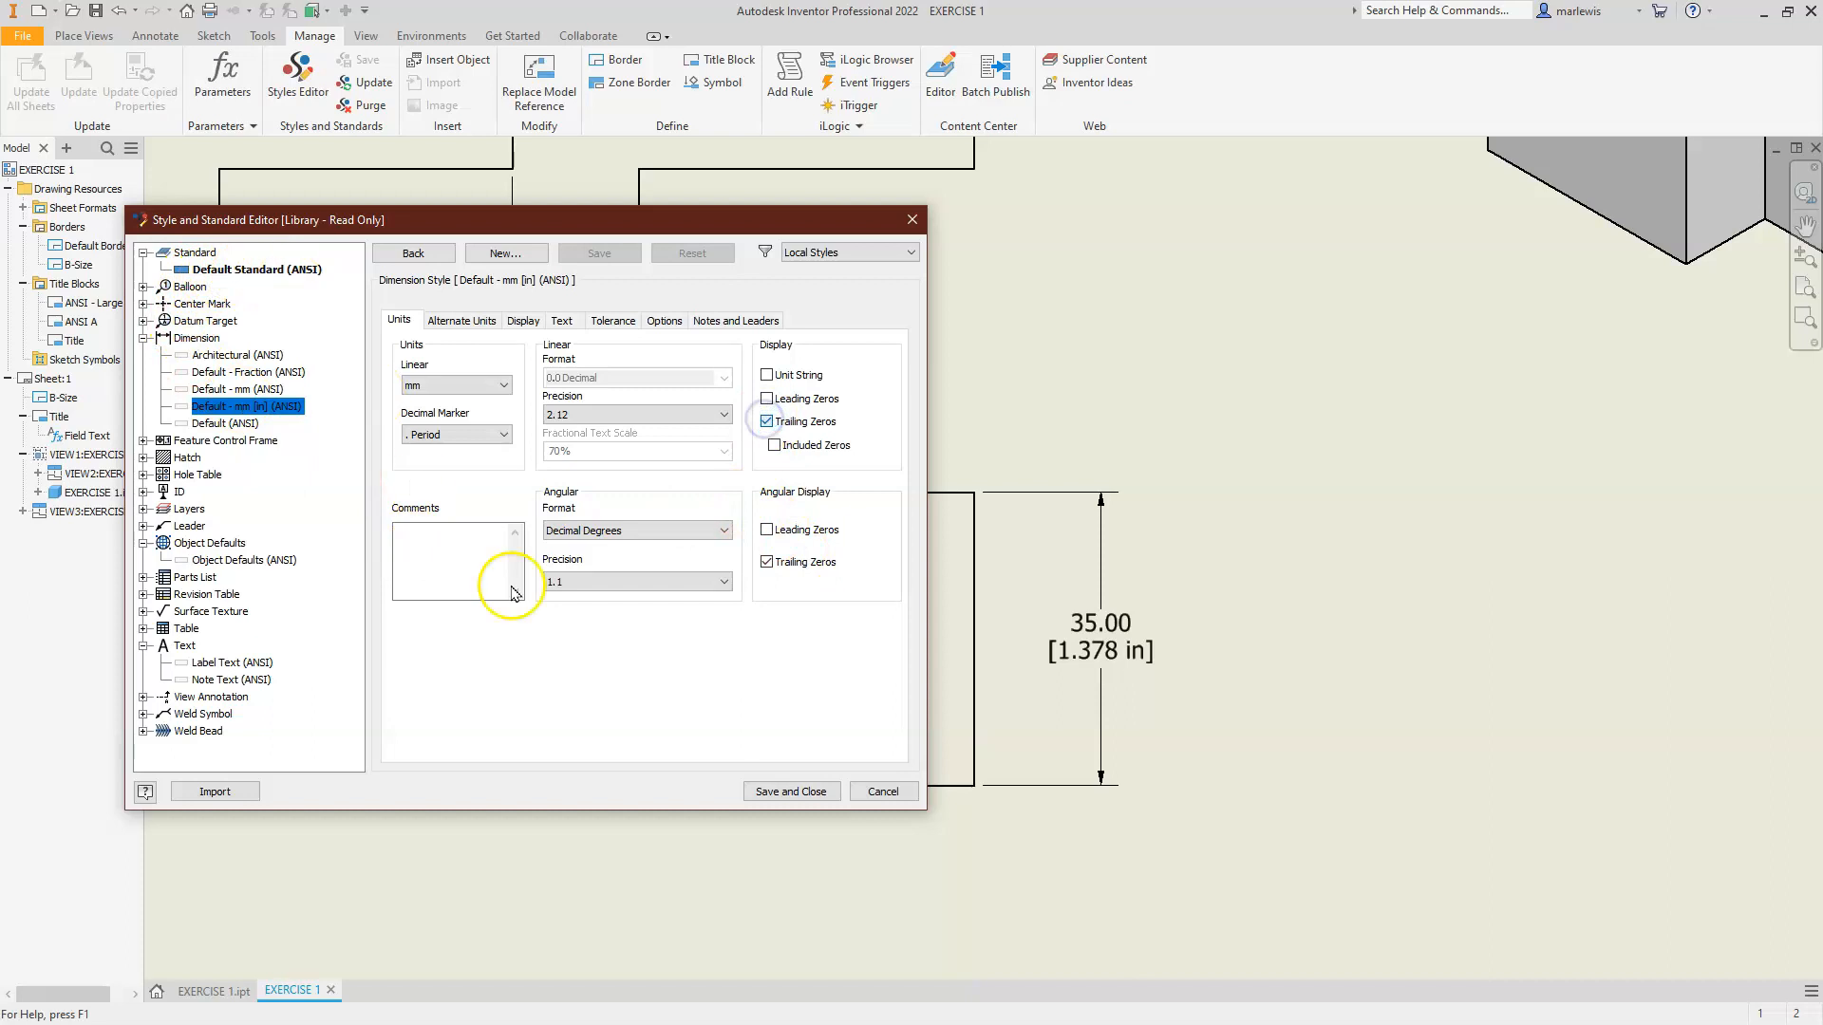
pyautogui.click(767, 421)
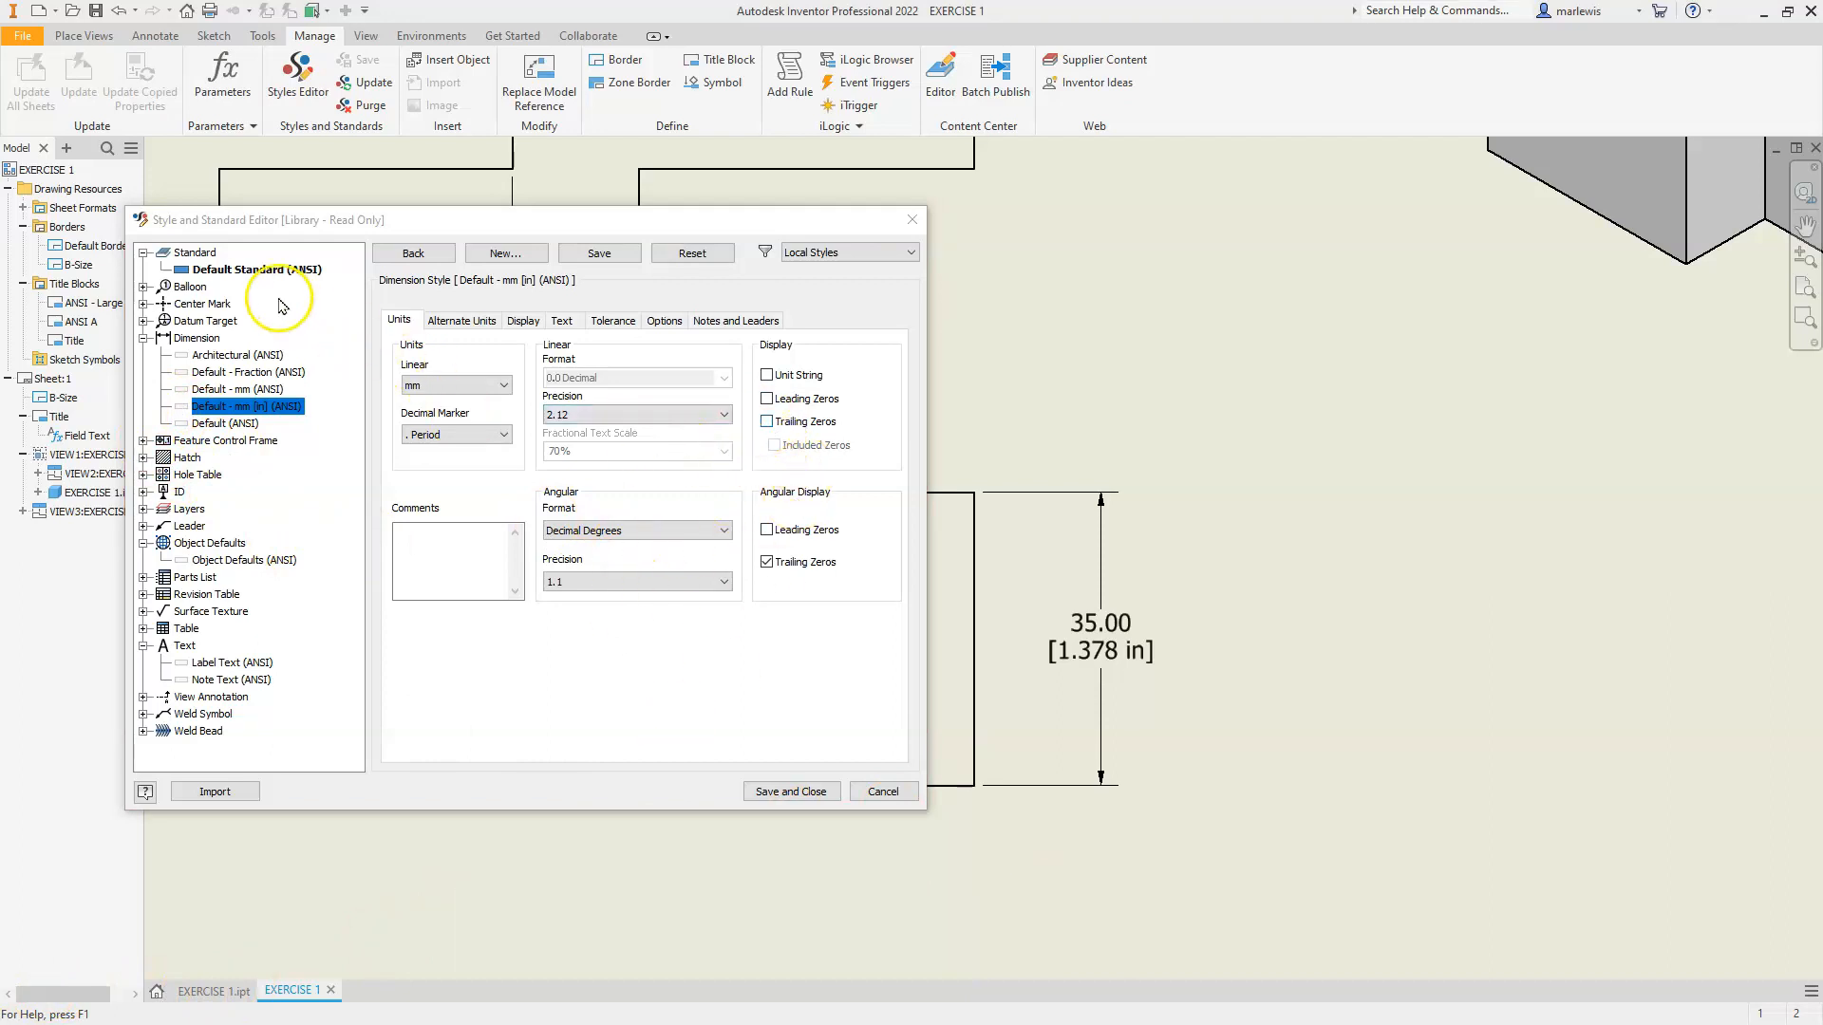
pyautogui.click(280, 270)
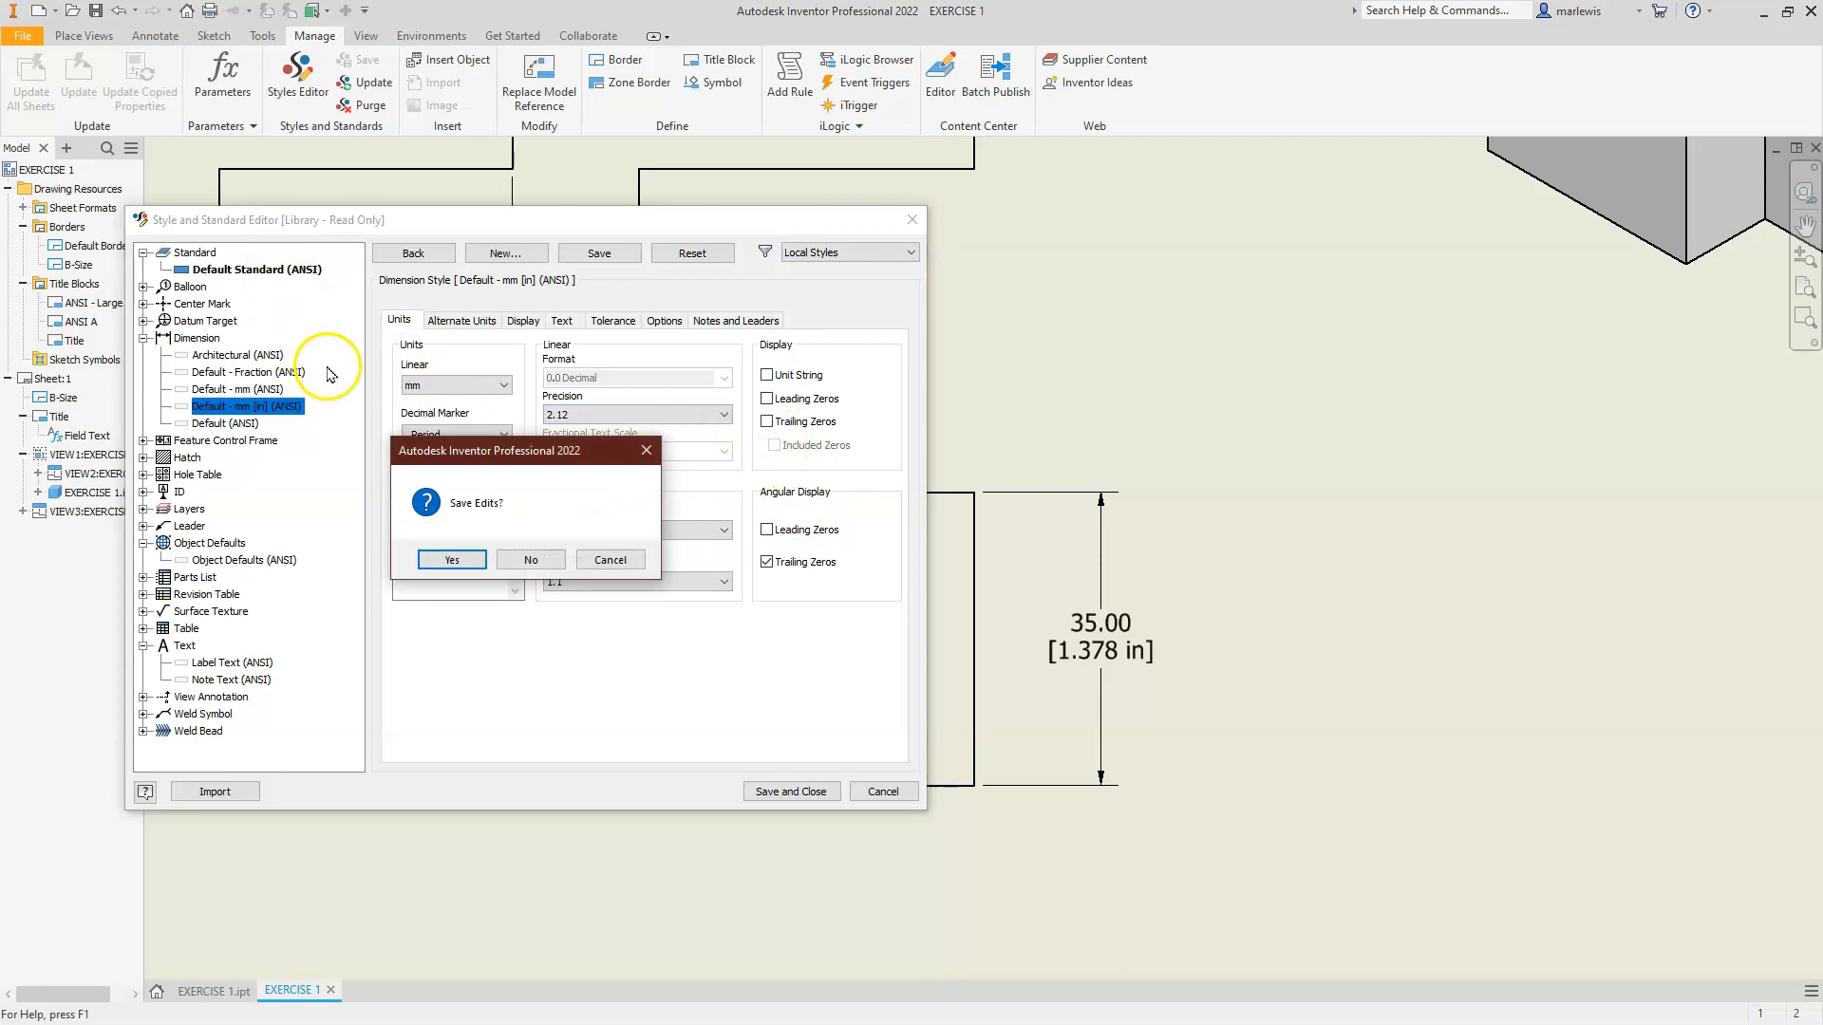
pyautogui.click(470, 560)
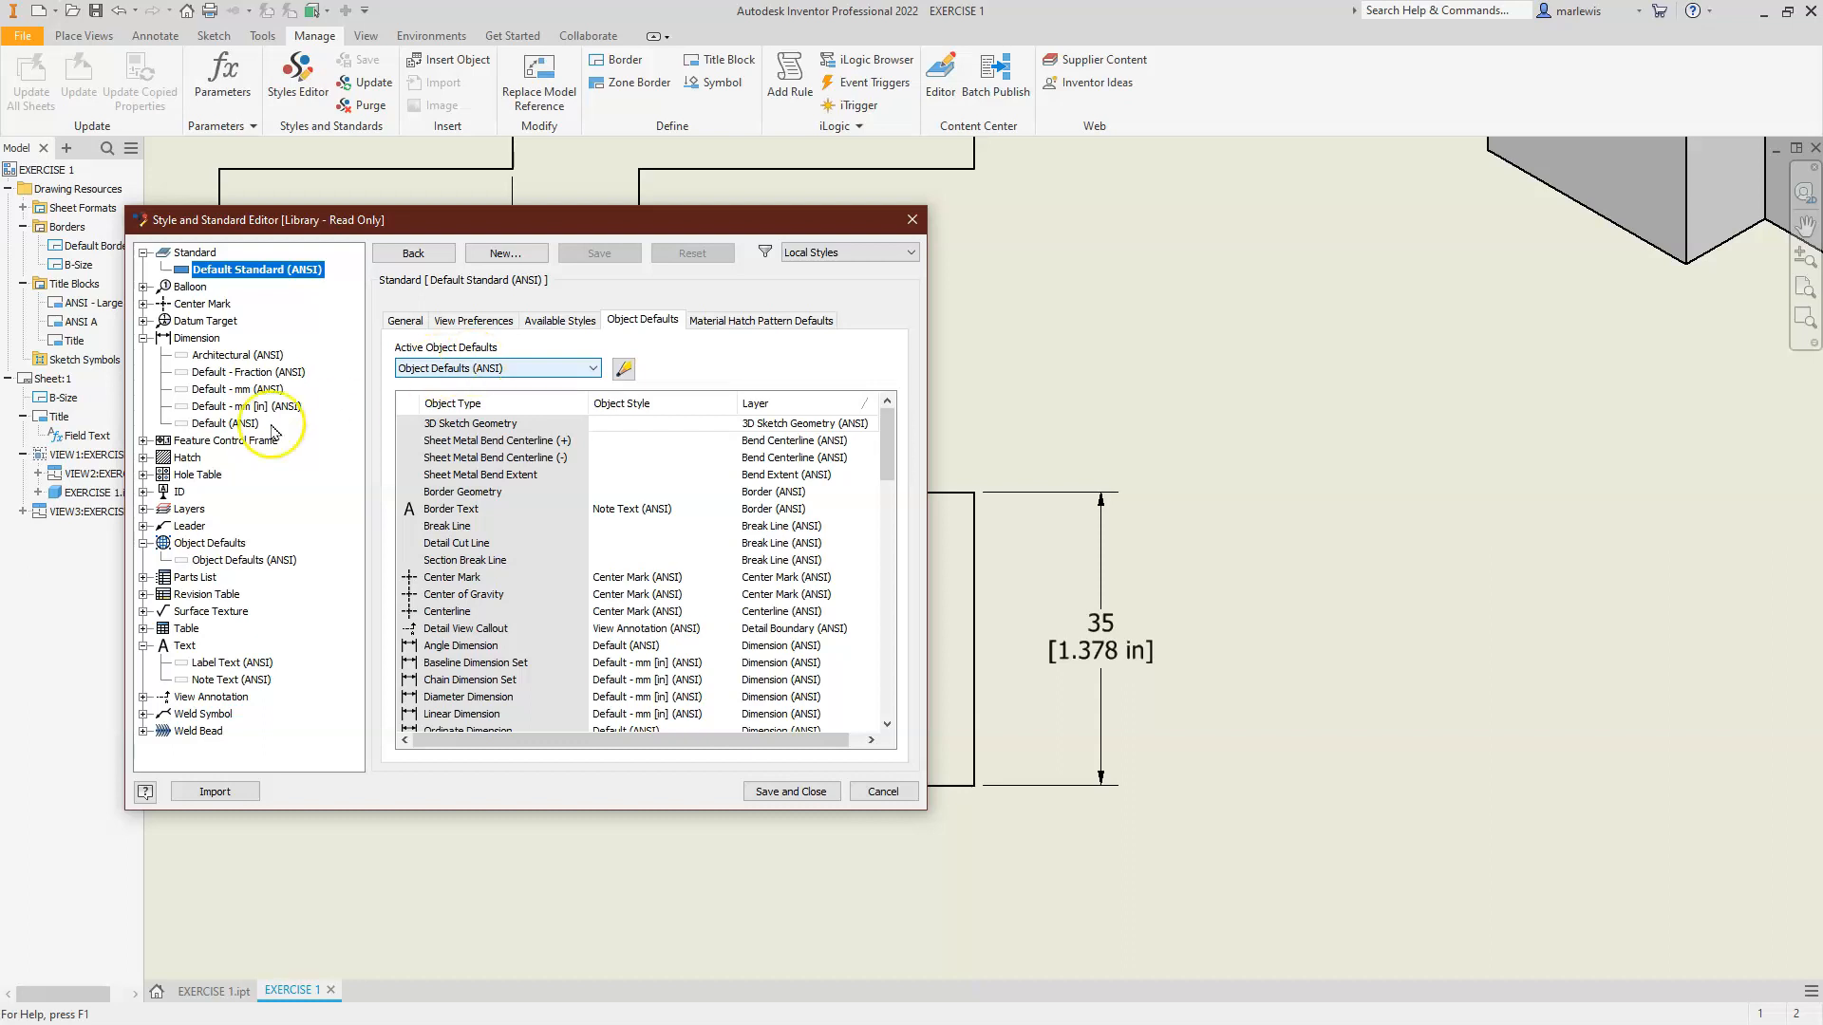
# Export Default Standard (ANSI) over the existing Dim mm_in.styxml in the Class 1 folder, and close the style editor with changes saved
pyautogui.click(273, 273)
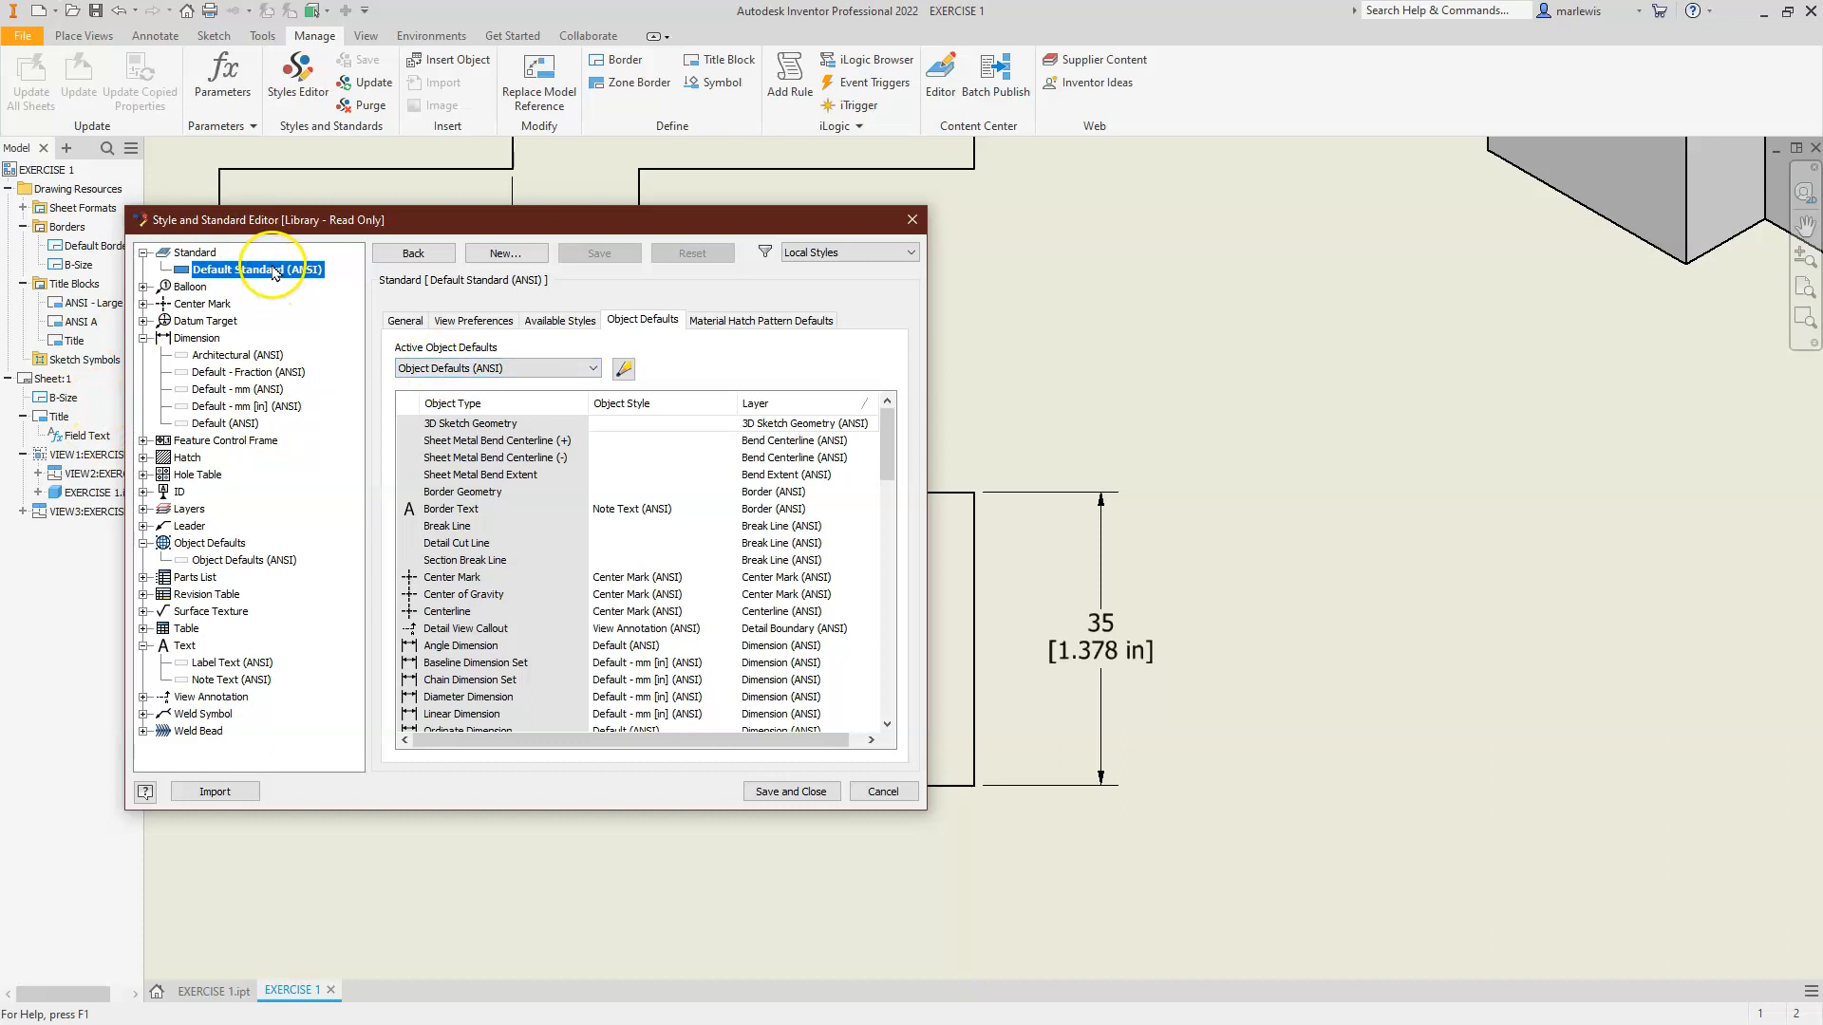
pyautogui.rightClick(272, 273)
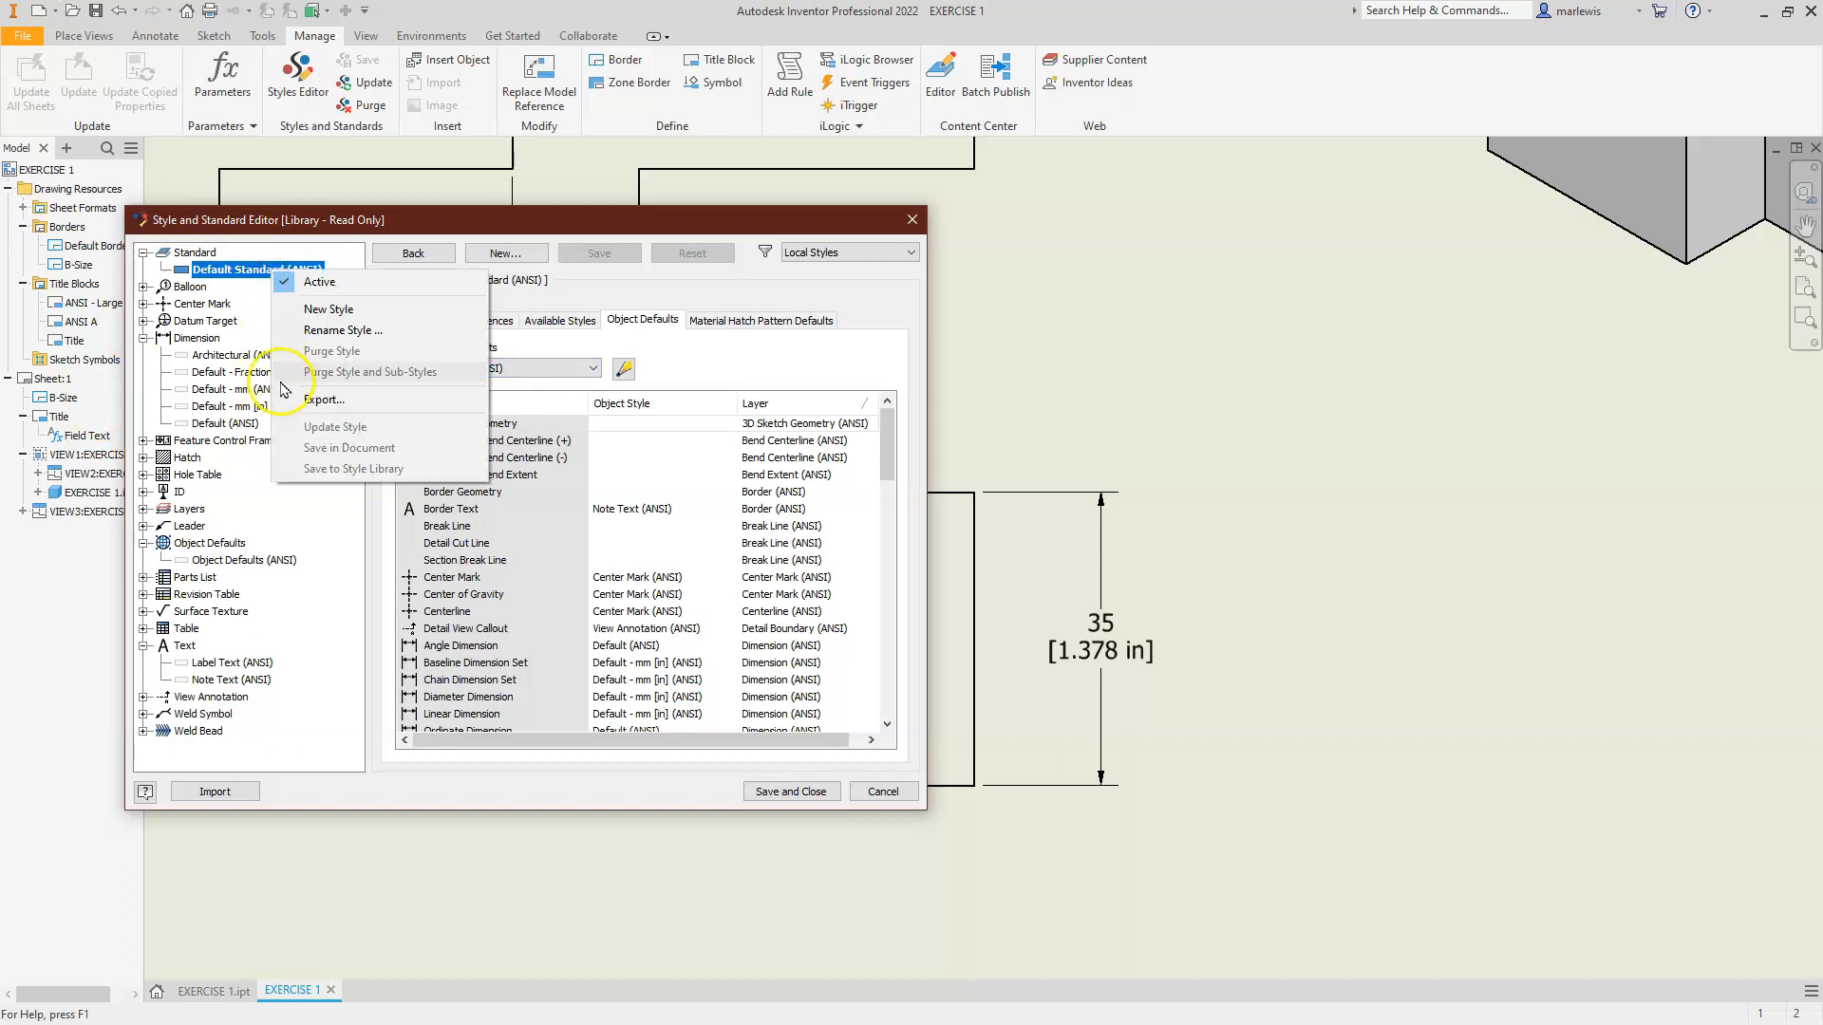
pyautogui.click(308, 399)
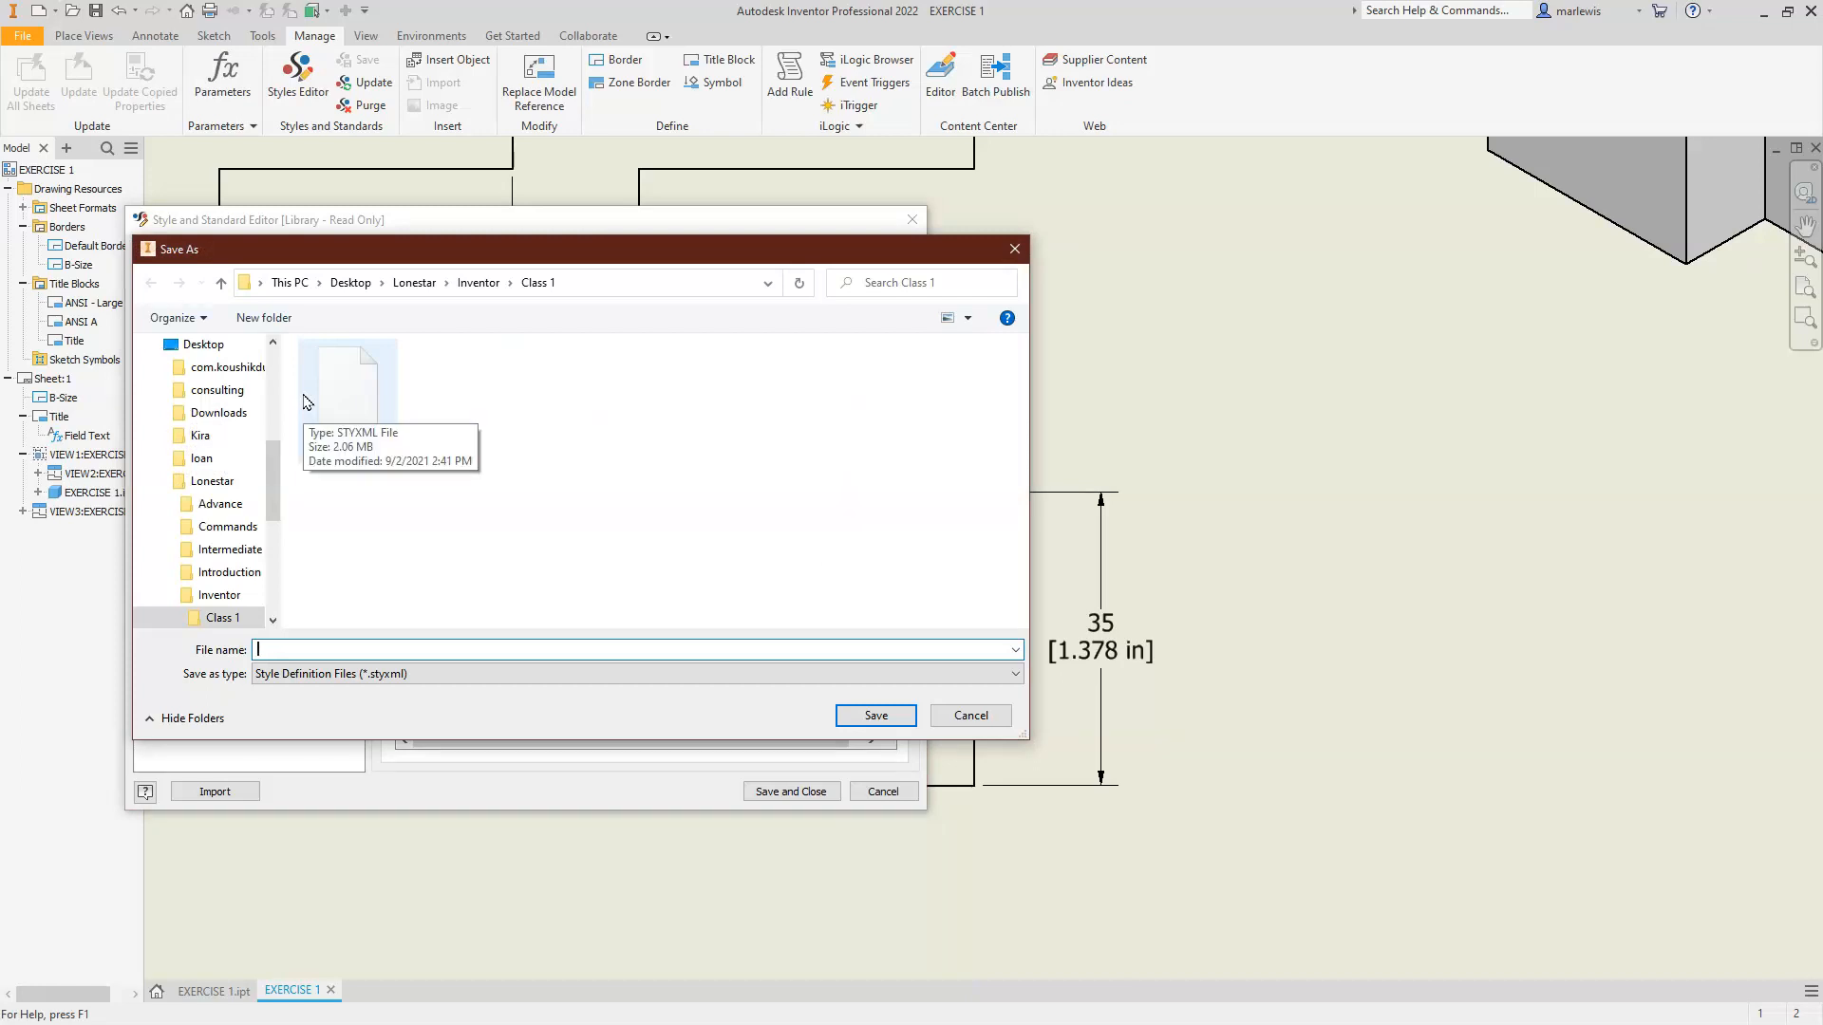
pyautogui.click(345, 422)
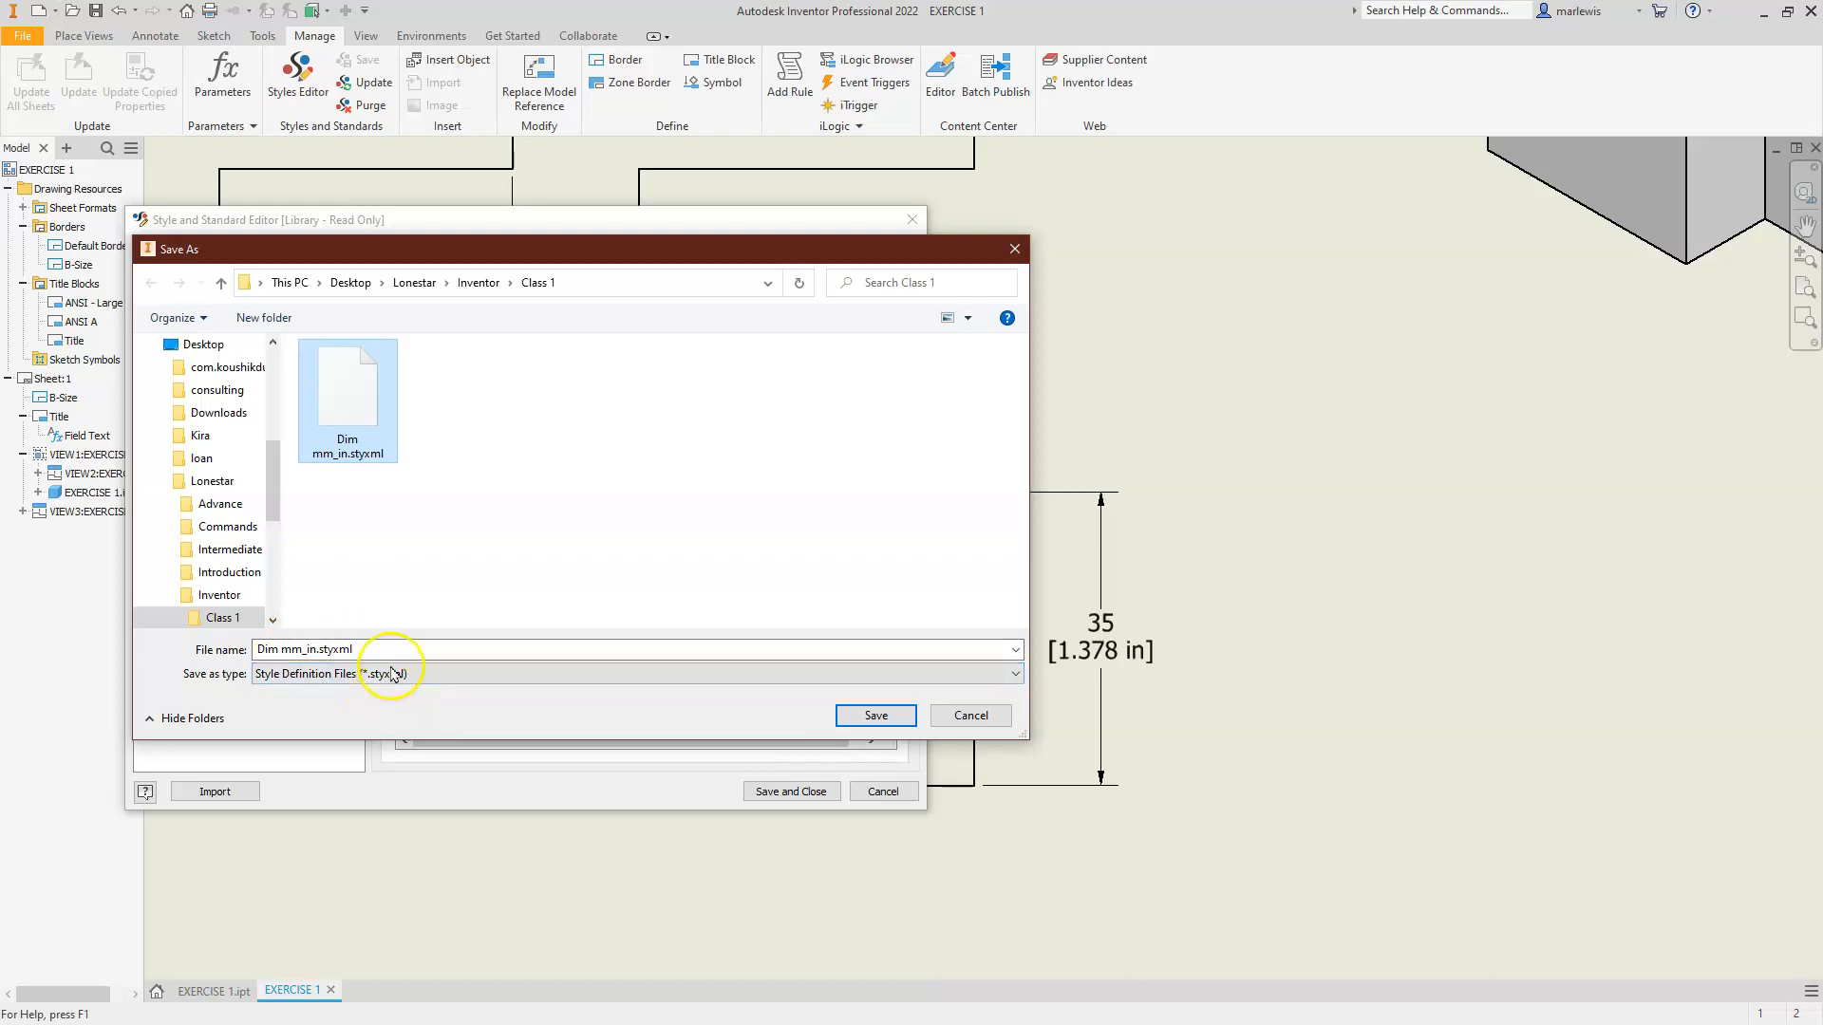
pyautogui.click(871, 716)
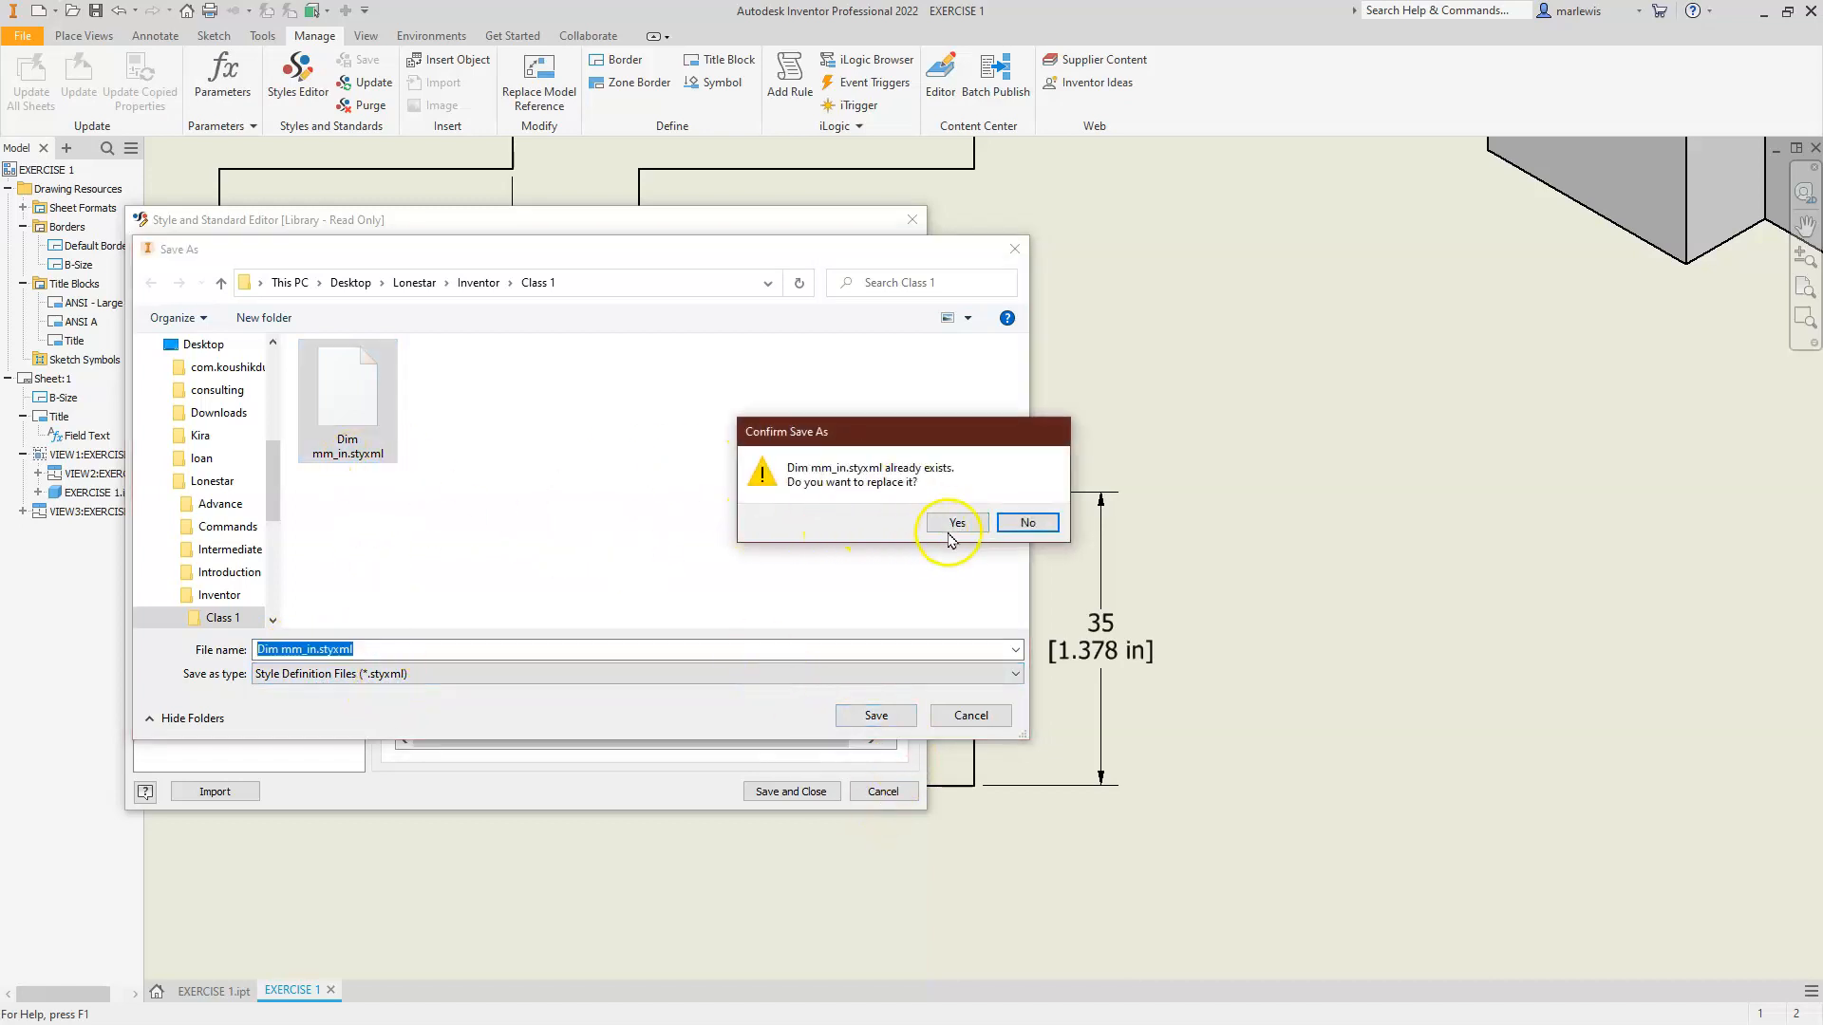
pyautogui.click(949, 529)
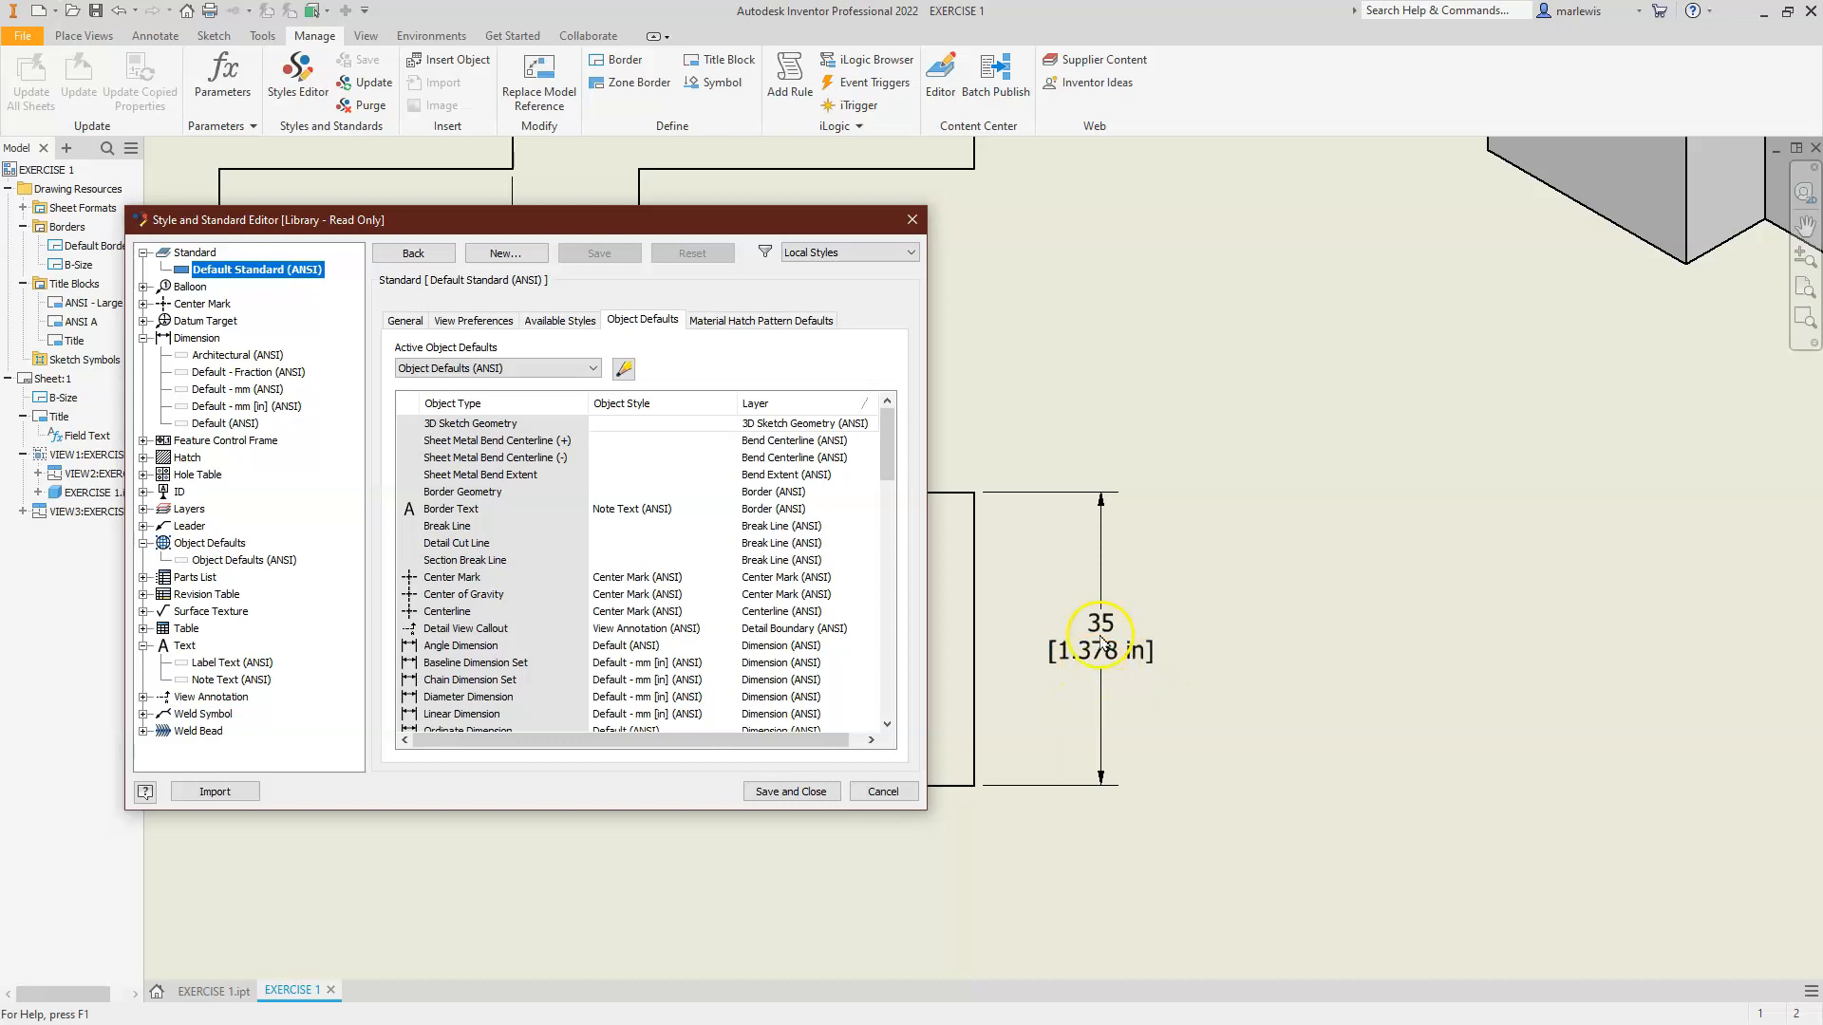
pyautogui.moveTo(695, 219); pyautogui.dragTo(799, 208)
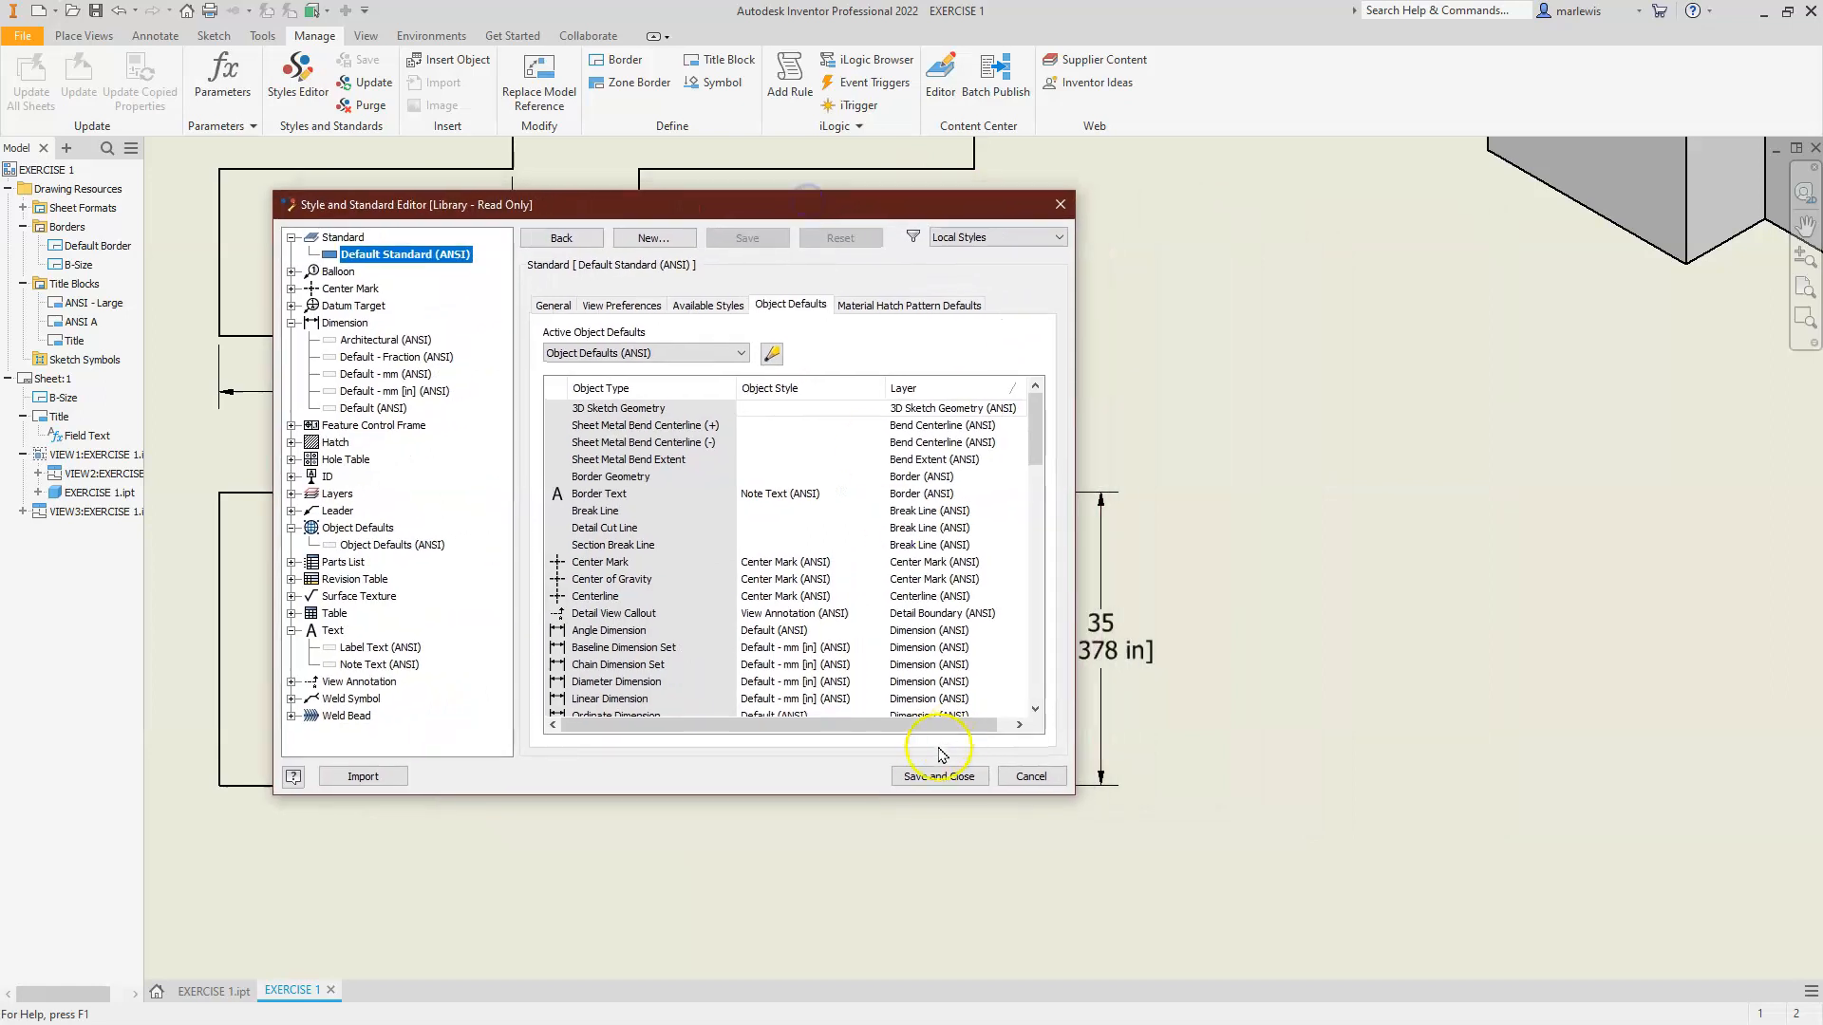
pyautogui.click(923, 777)
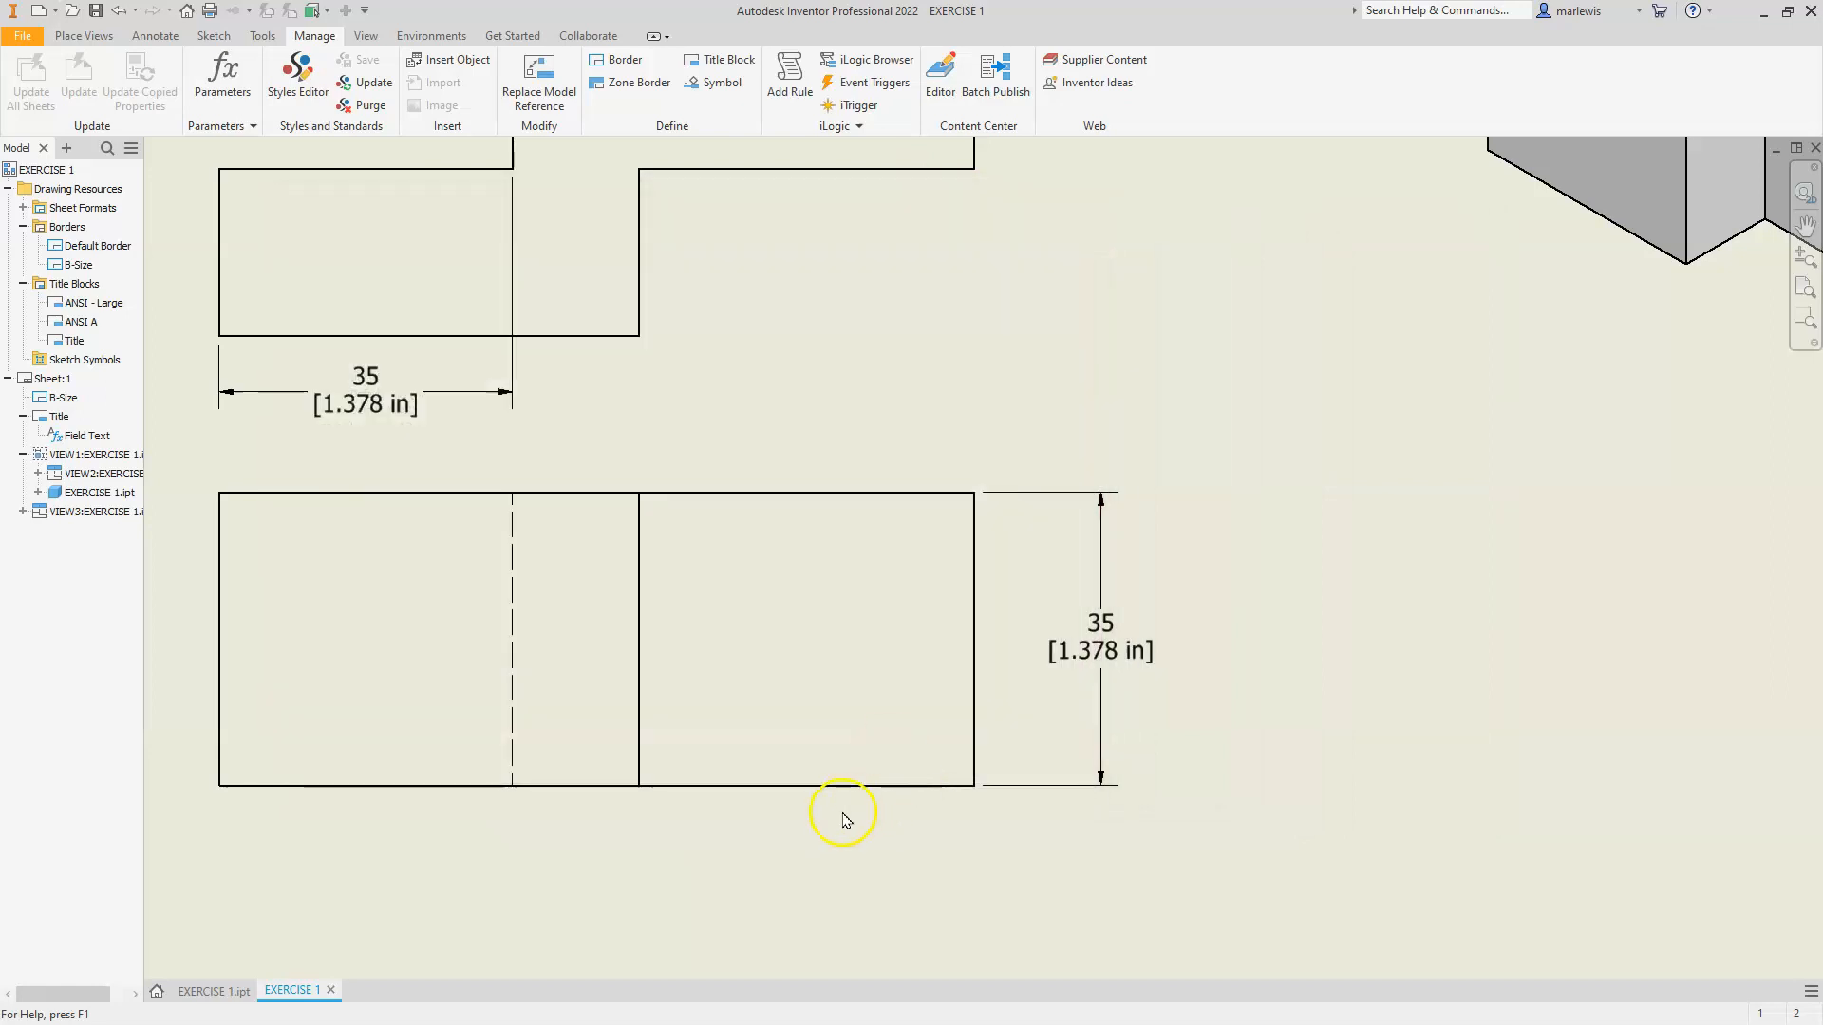
# Dimension the height of the lower-left vertical edge of the upper view, placing the dimension outside the outline
pyautogui.scroll(-6, 855, 797)
pyautogui.scroll(4, 807, 744)
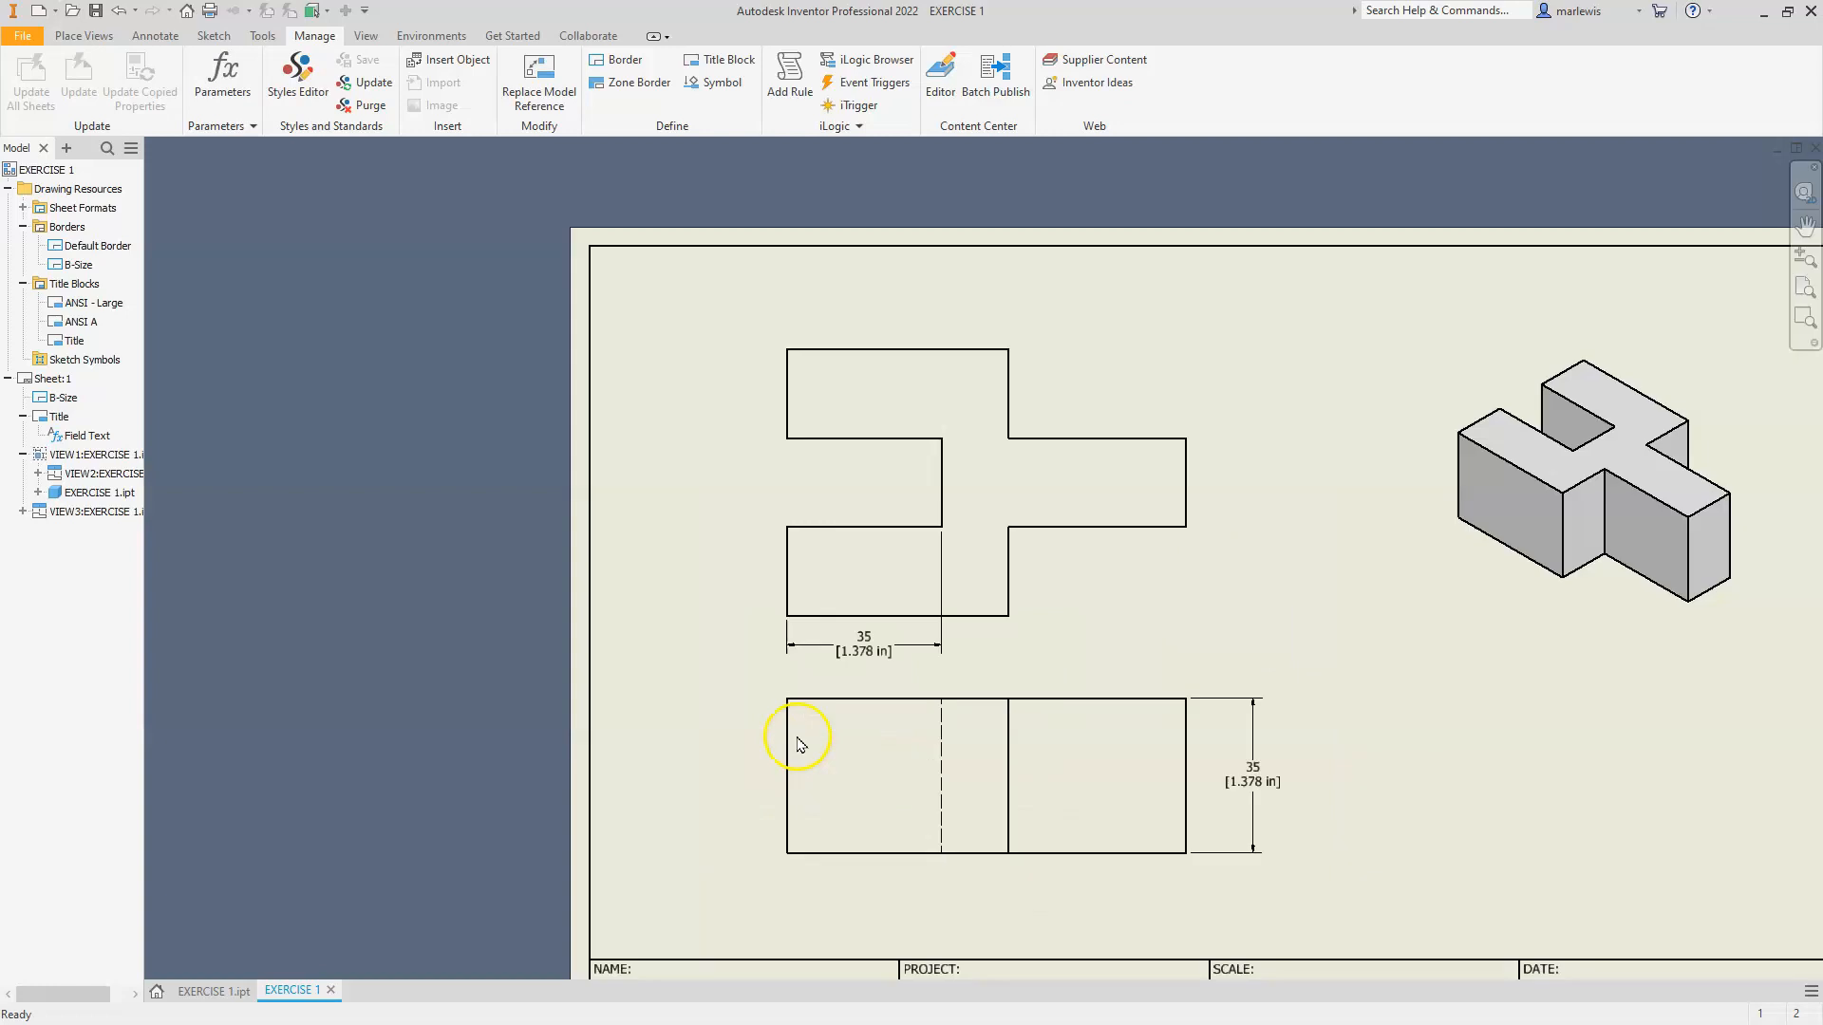
pyautogui.scroll(3, 797, 741)
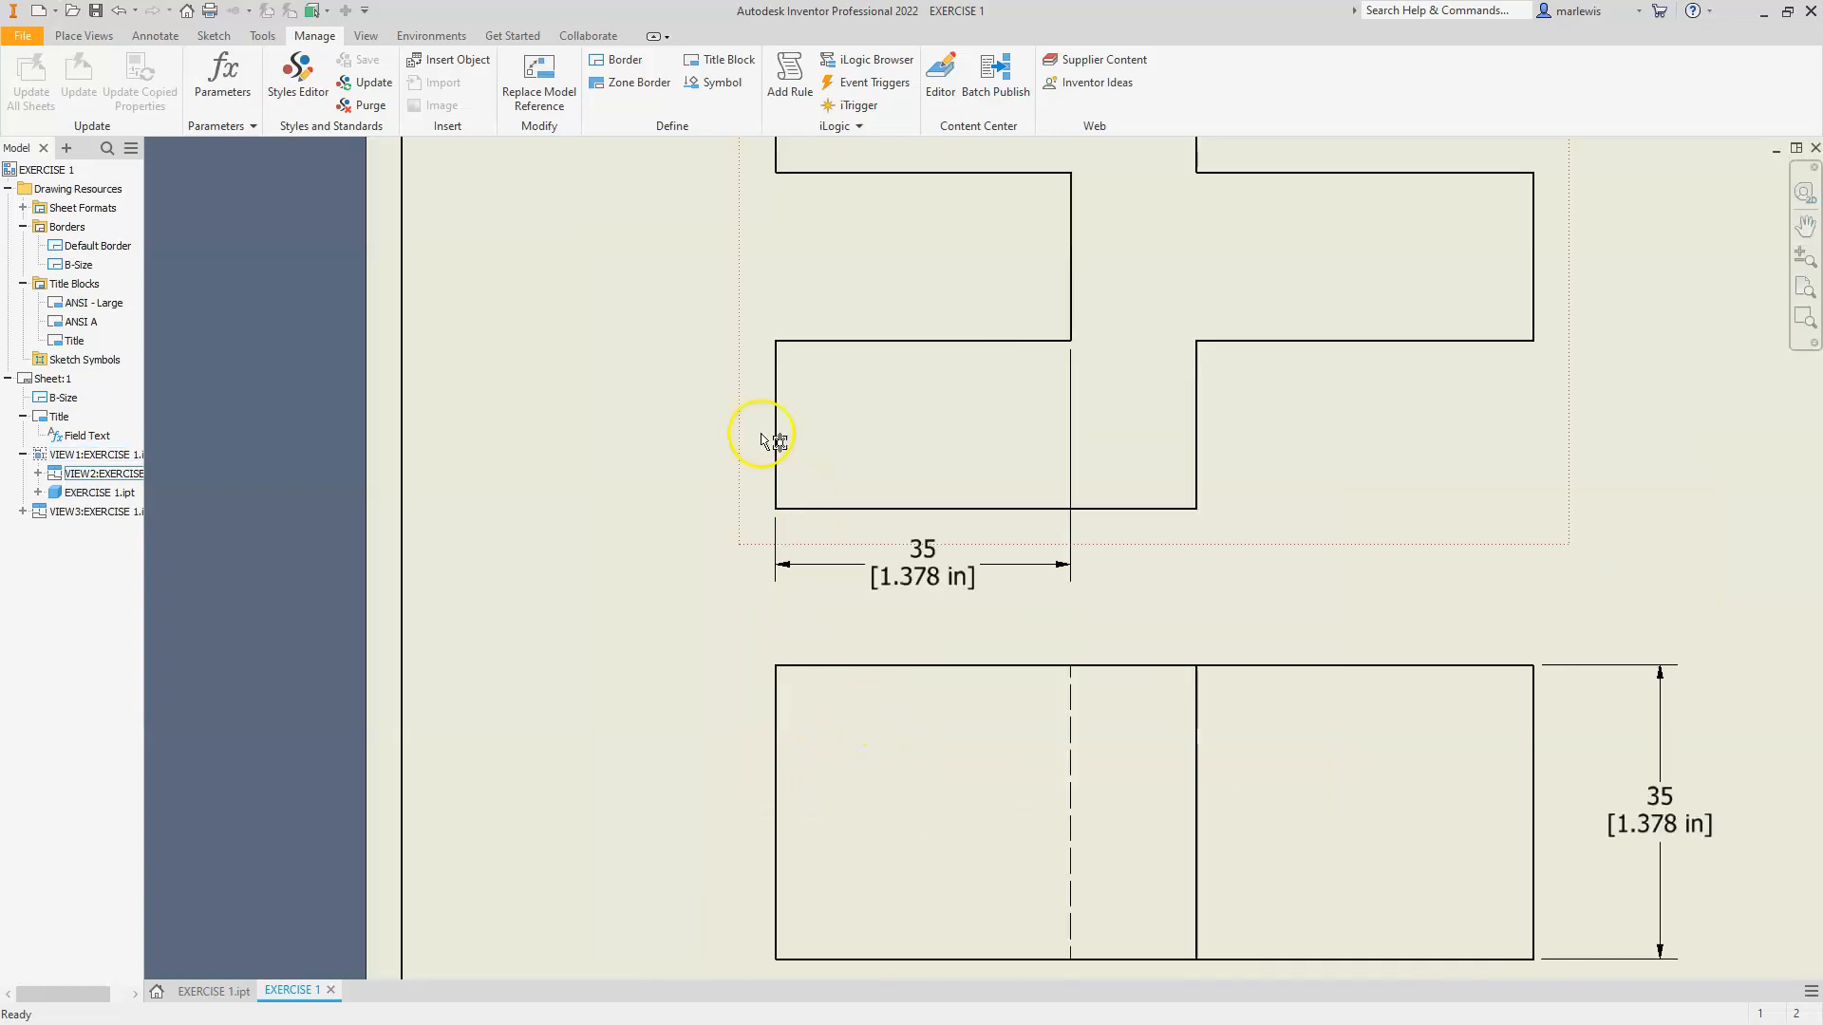
pyautogui.click(148, 35)
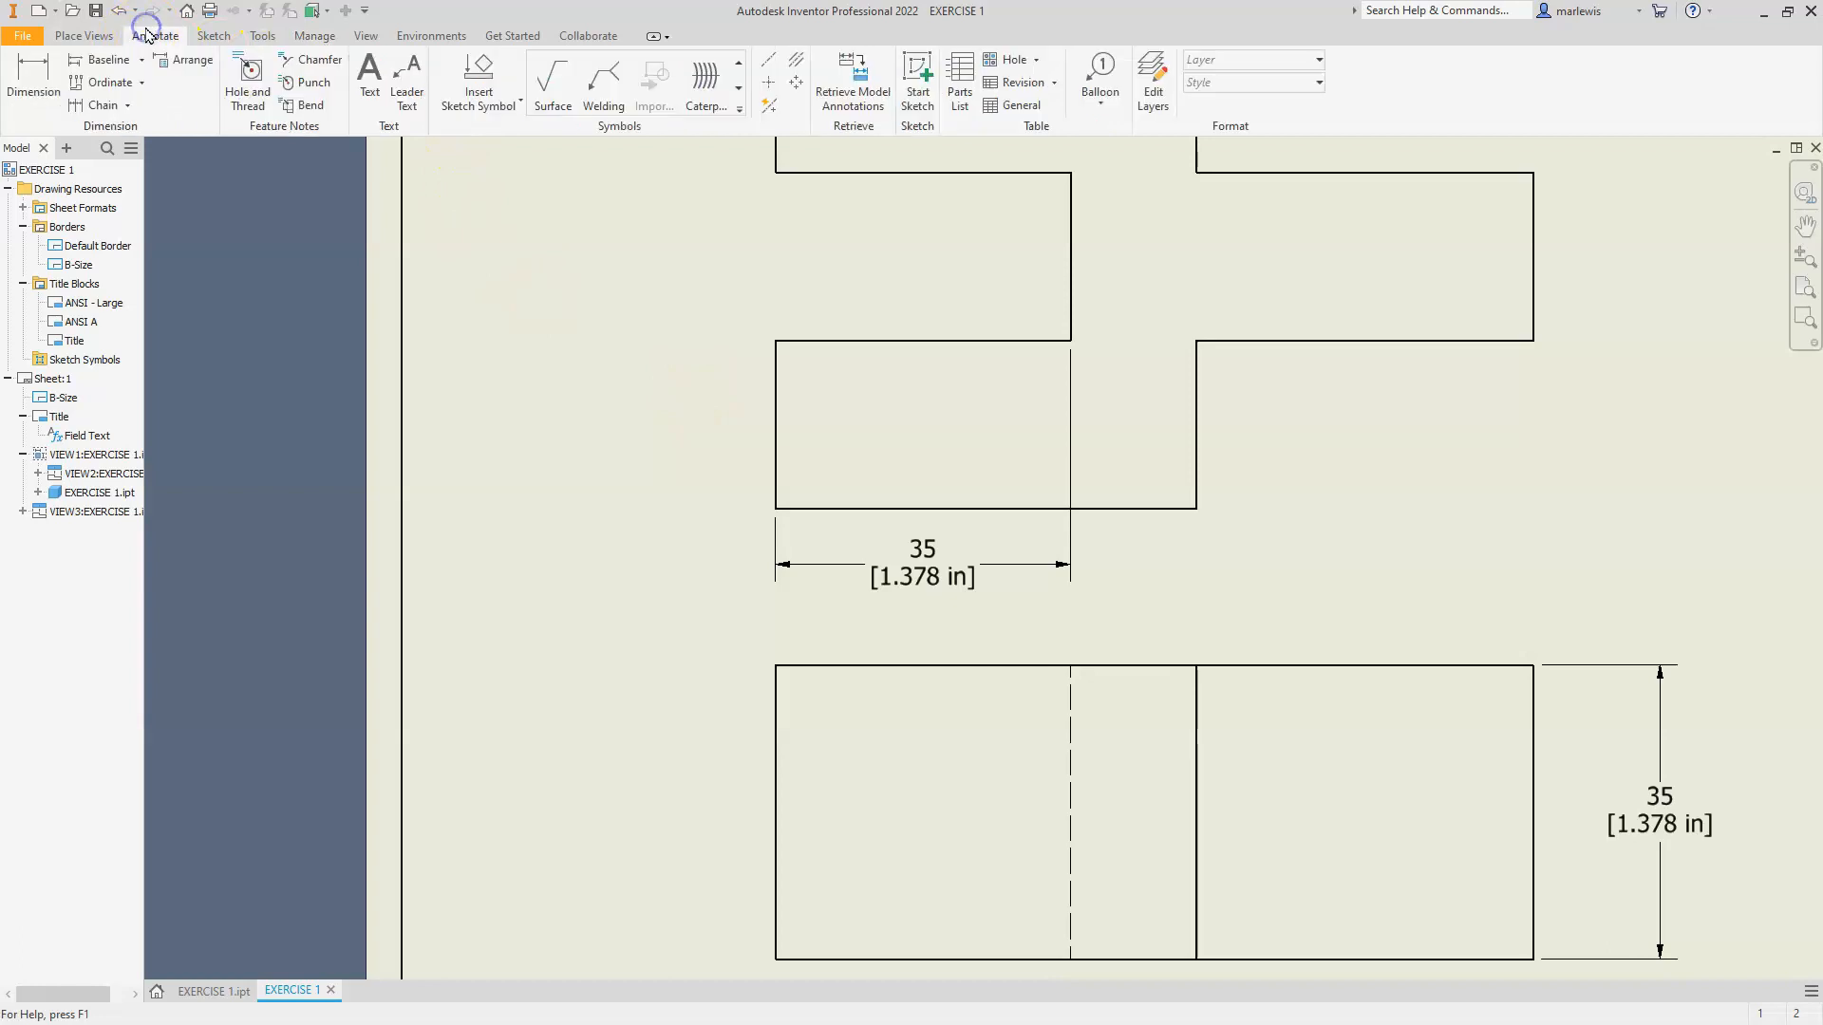
pyautogui.click(25, 70)
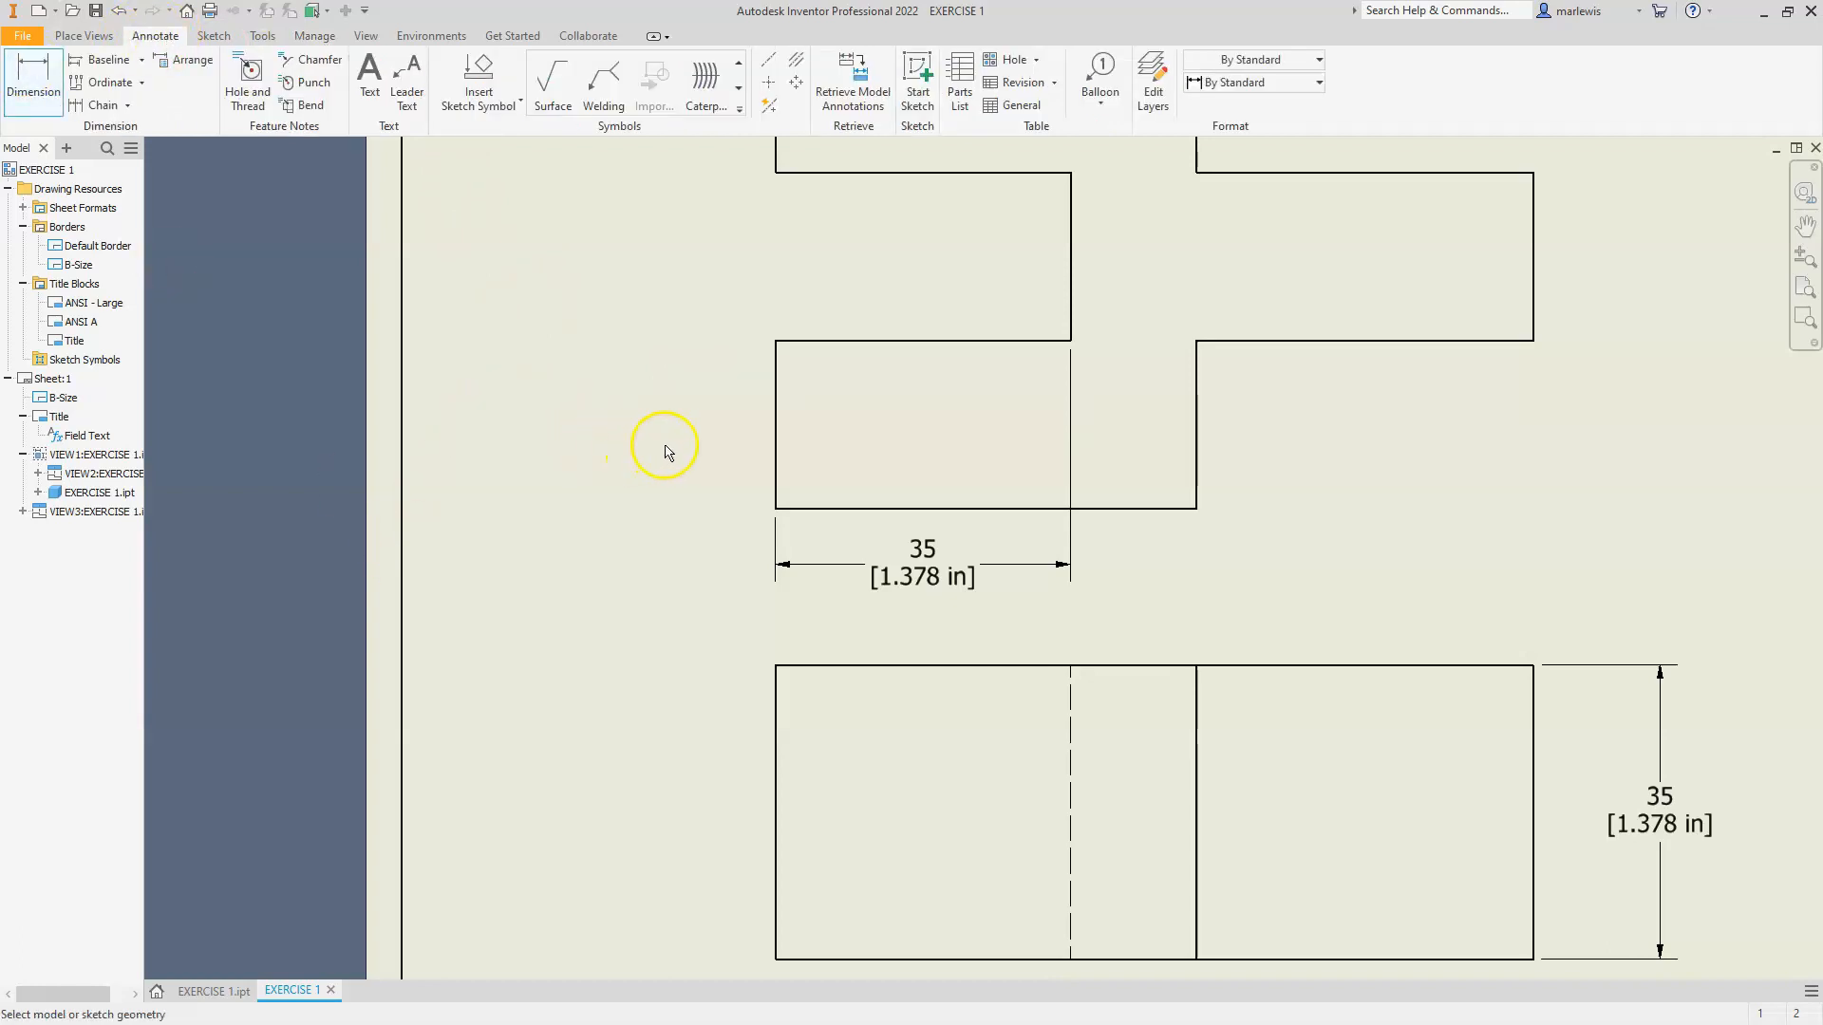
pyautogui.moveTo(702, 458)
pyautogui.mouseDown(button='middle')
pyautogui.moveTo(724, 472)
pyautogui.moveTo(744, 585)
pyautogui.mouseUp(button='middle')
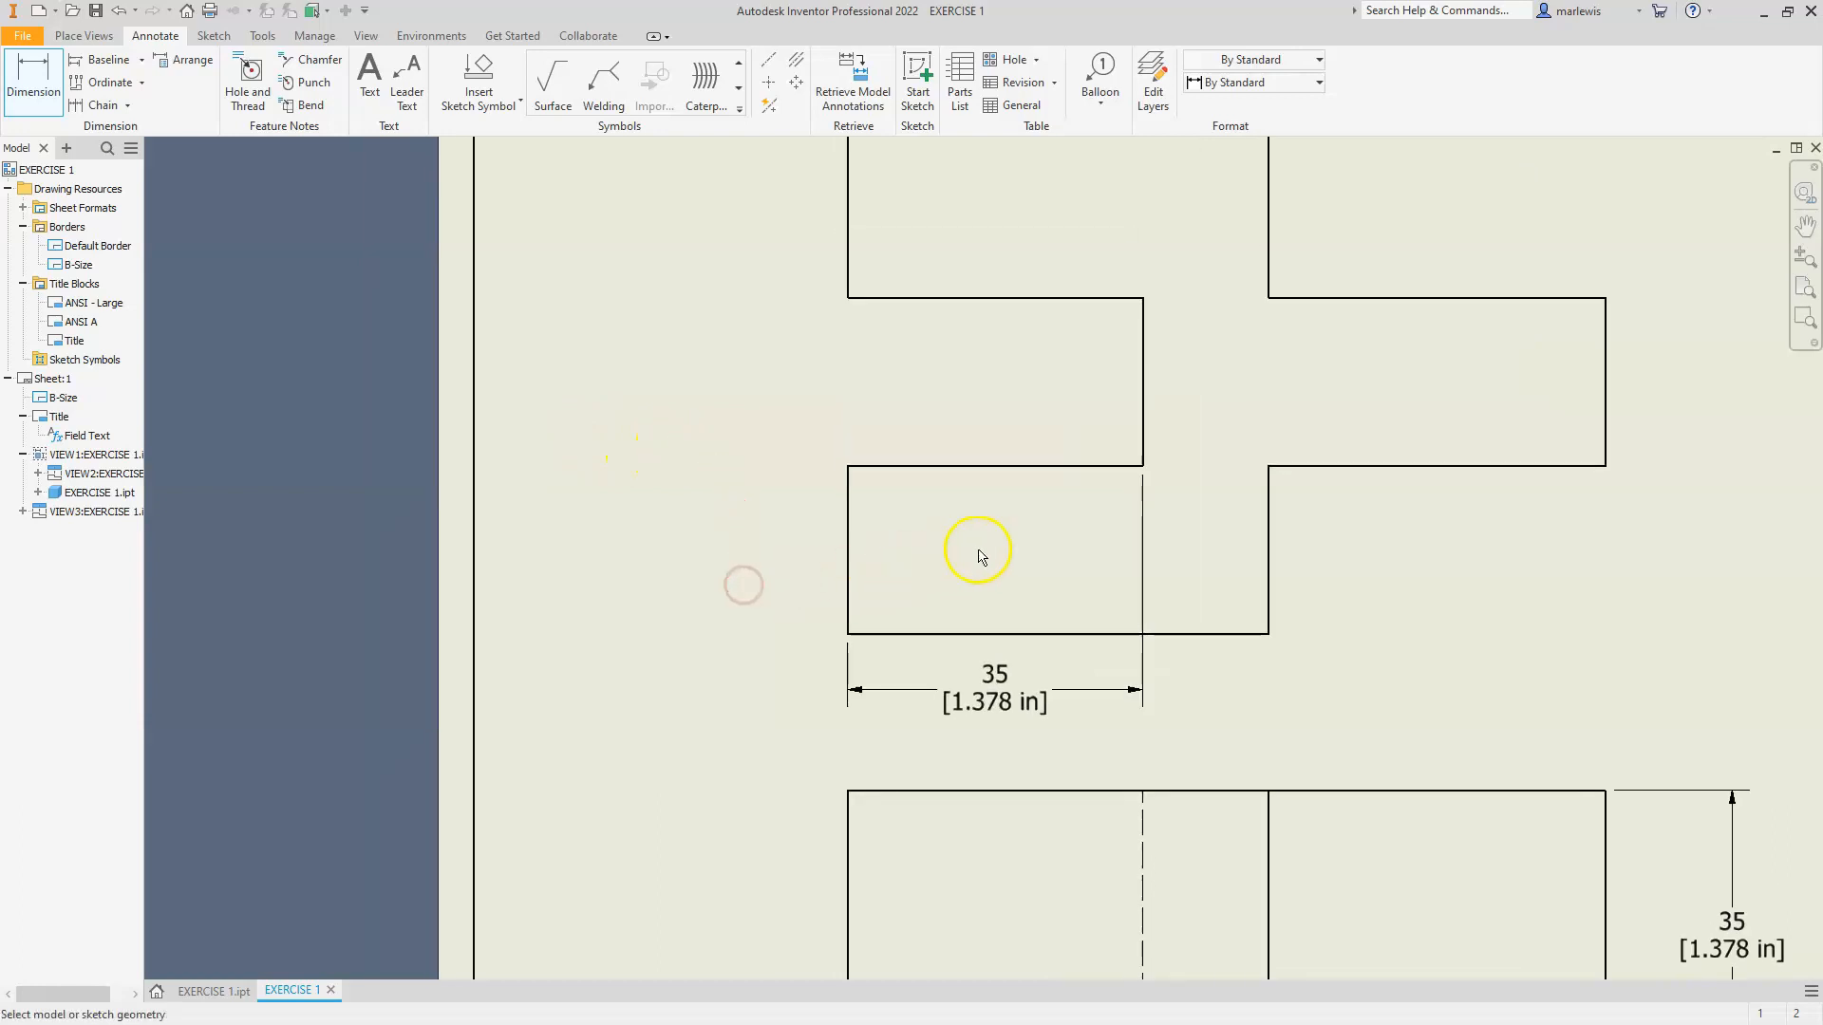
pyautogui.click(847, 619)
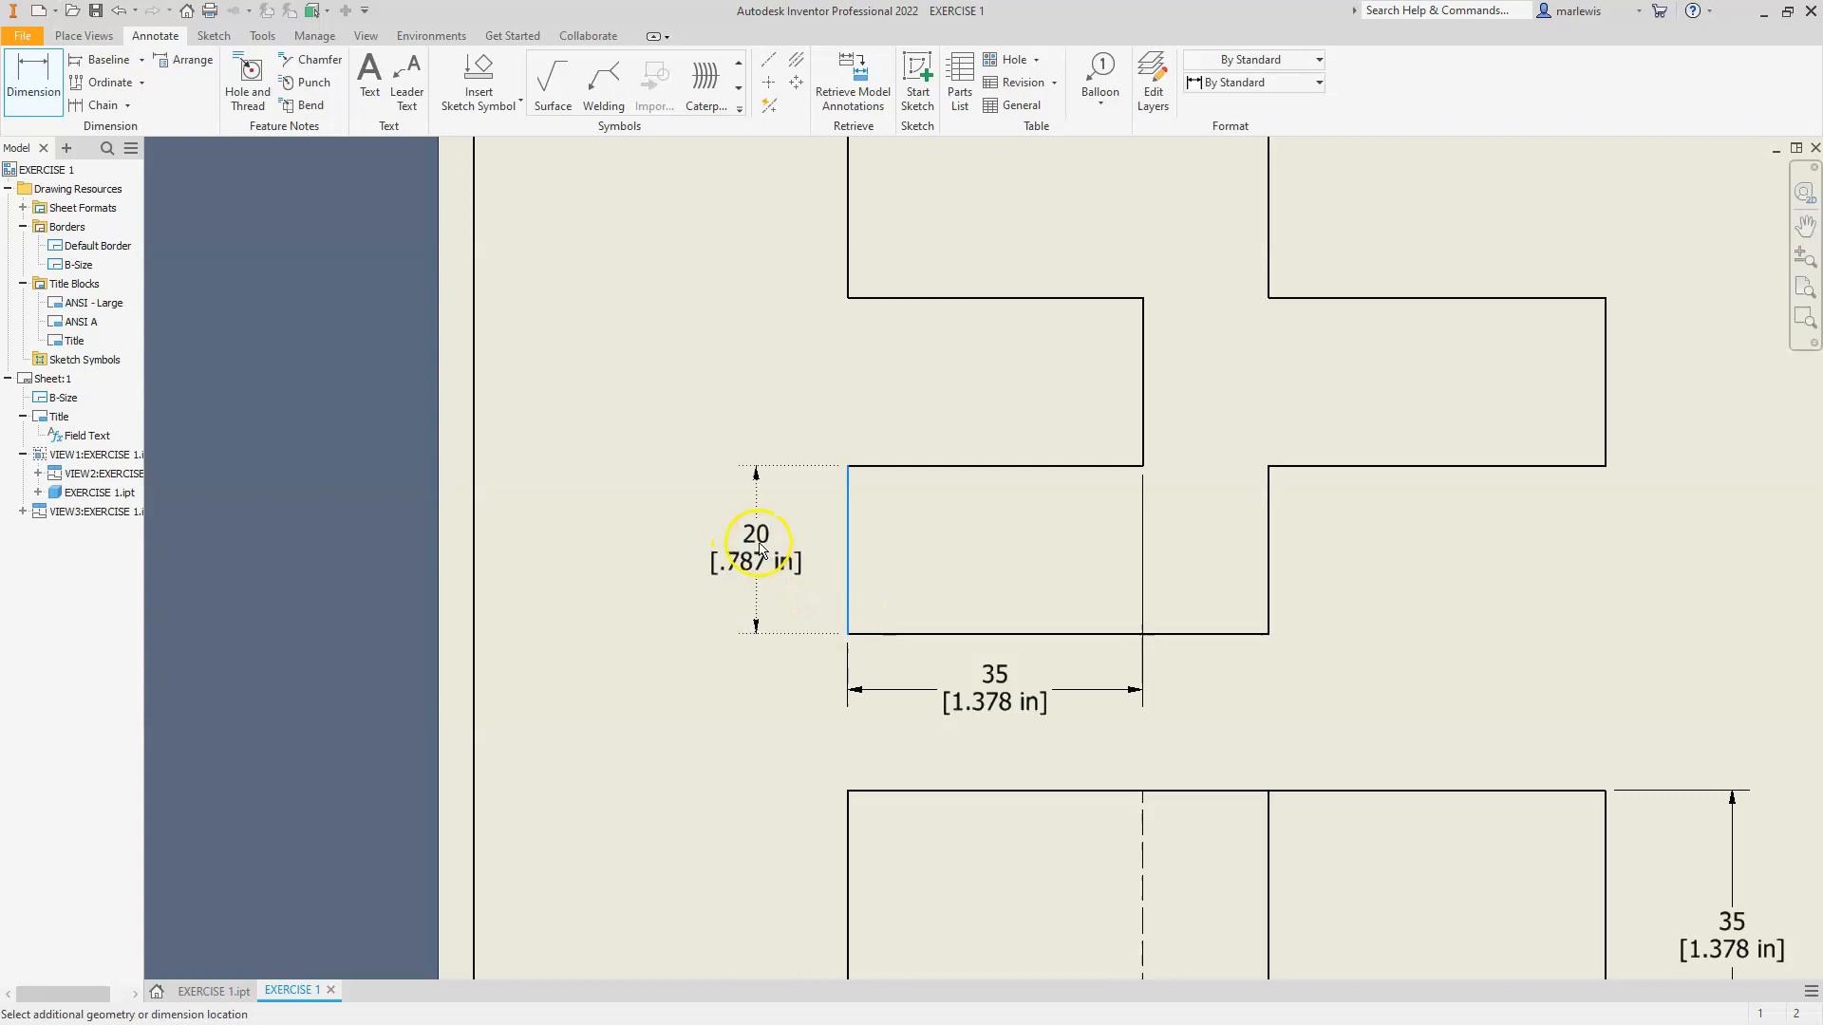
pyautogui.click(728, 560)
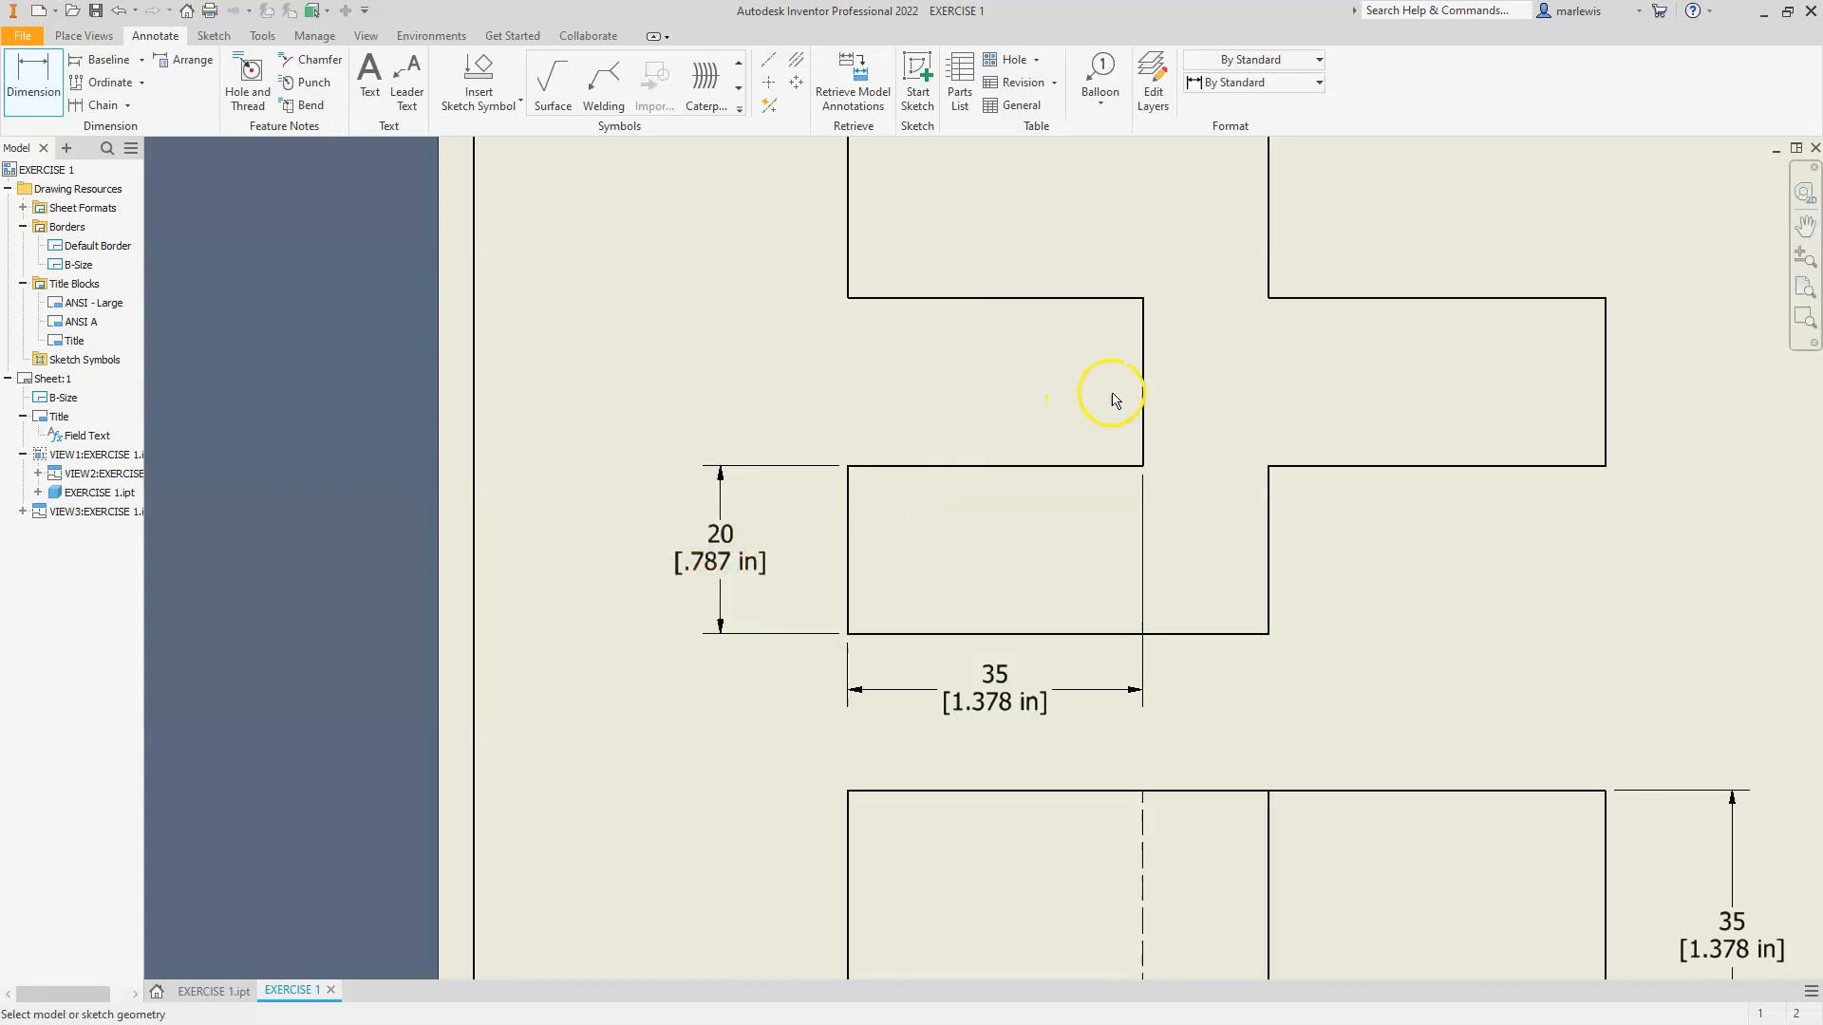
# Try dimensioning the notch's inner vertical edge outside the left side of the upper view, and delete that dimension
pyautogui.click(1142, 402)
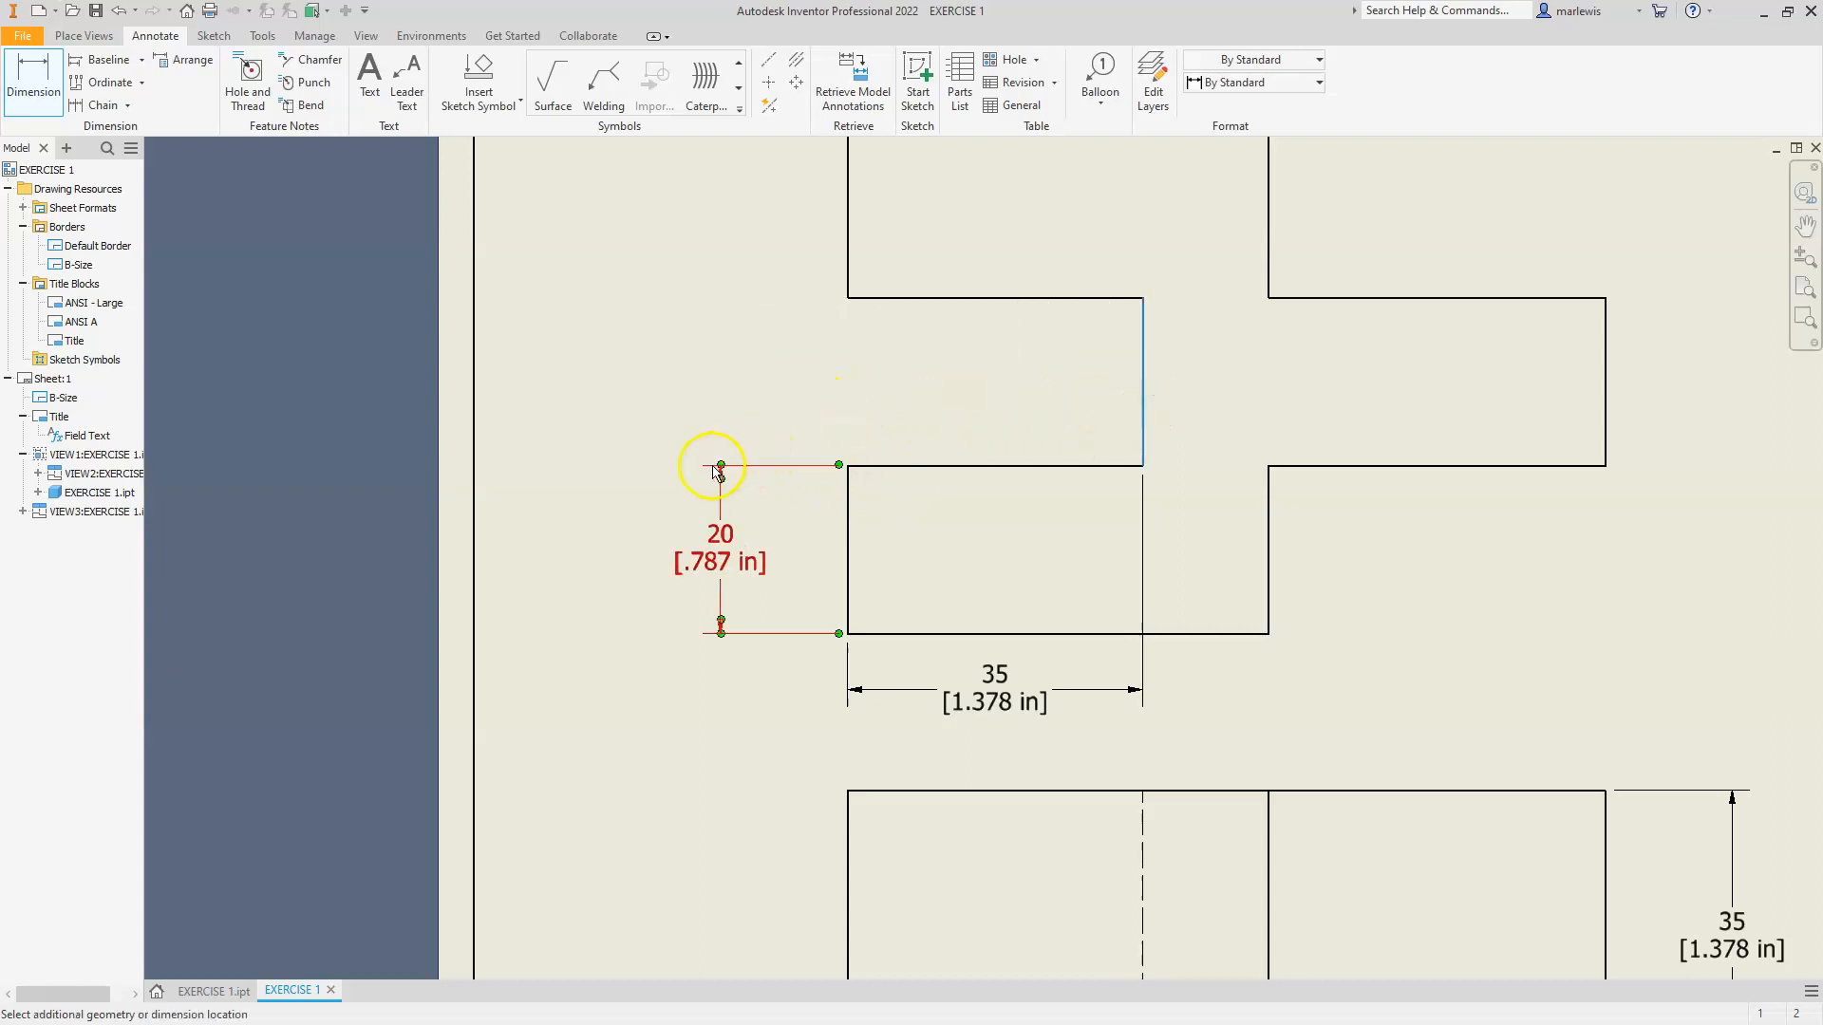
pyautogui.click(745, 465)
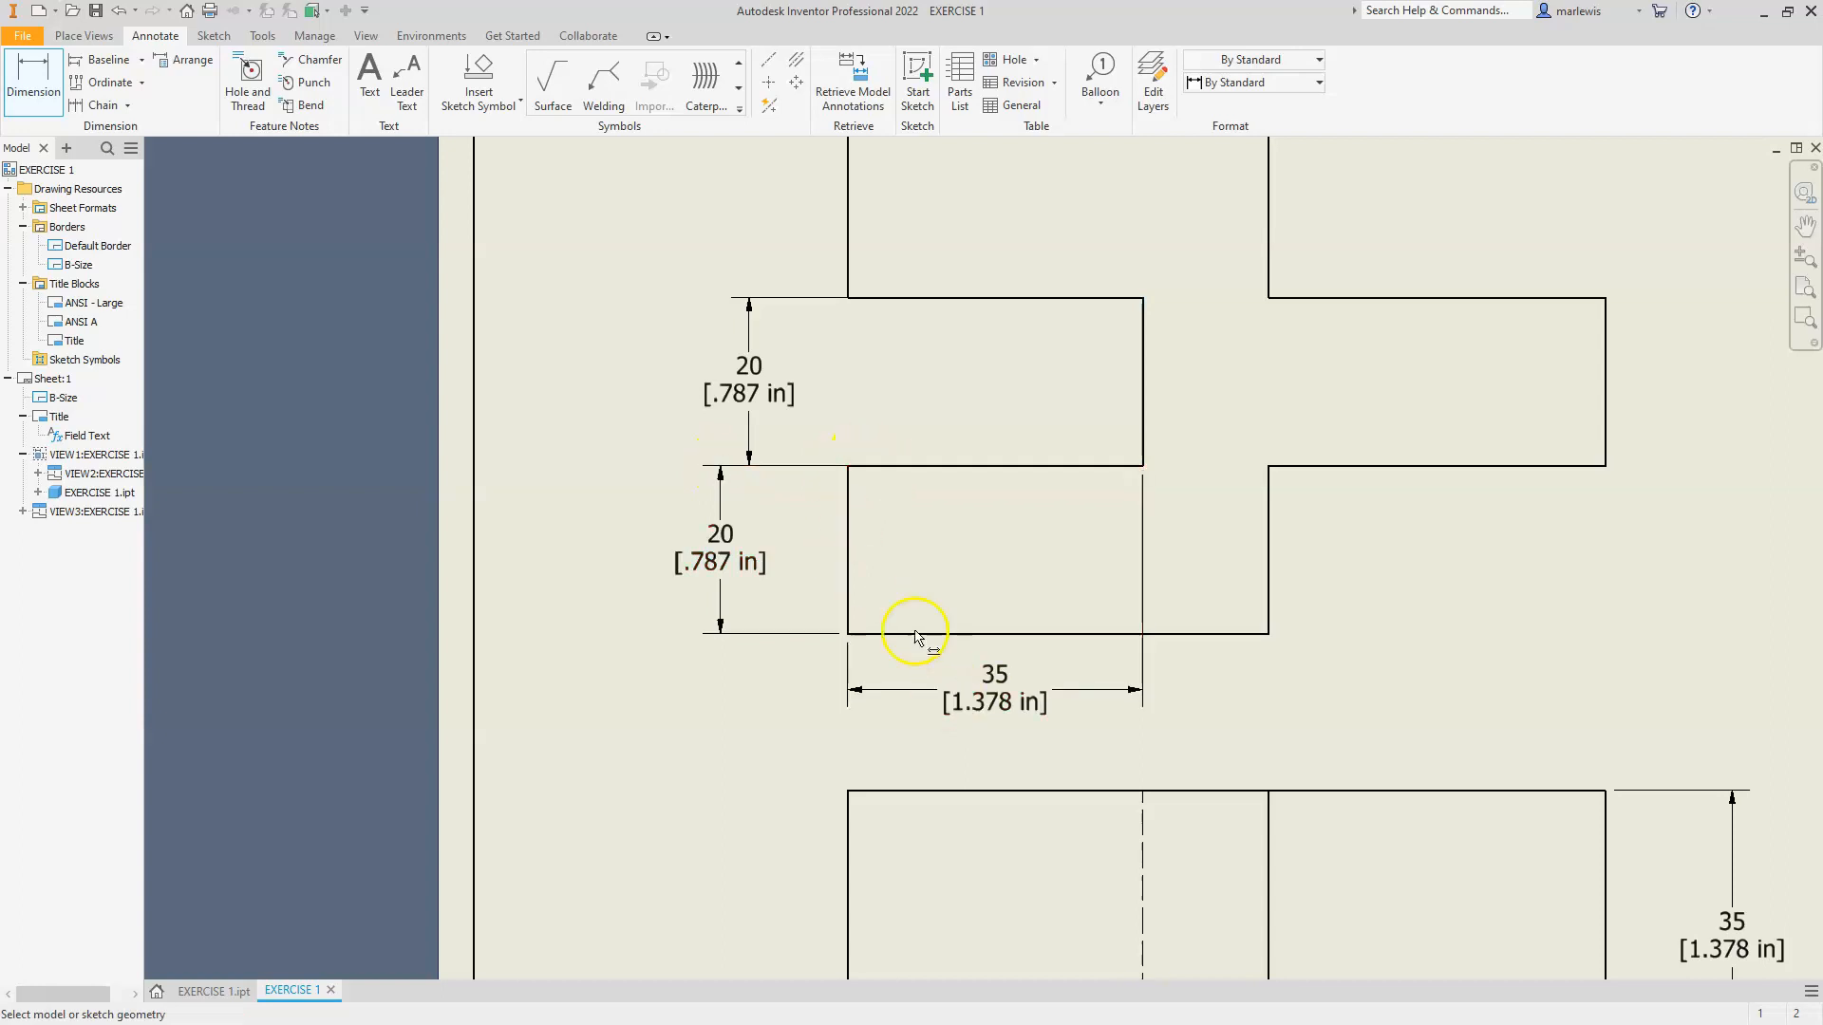
pyautogui.press('Escape')
pyautogui.click(751, 394)
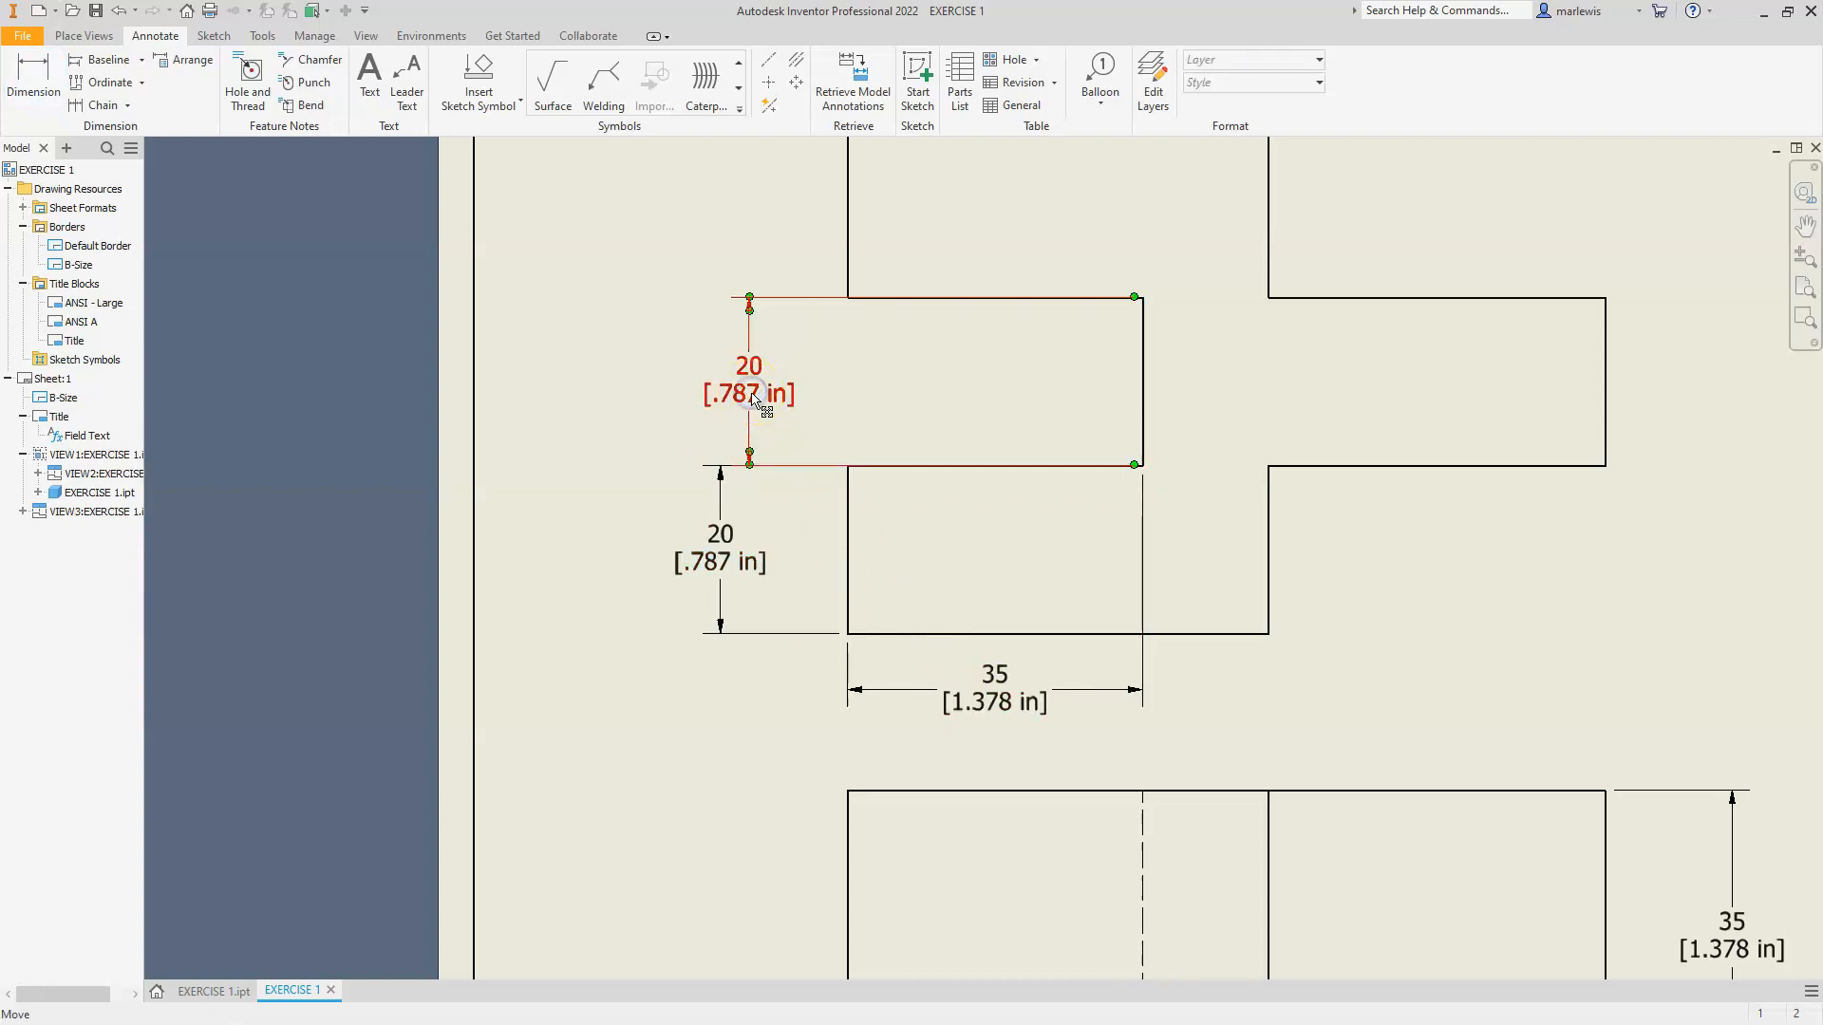
pyautogui.press('Delete')
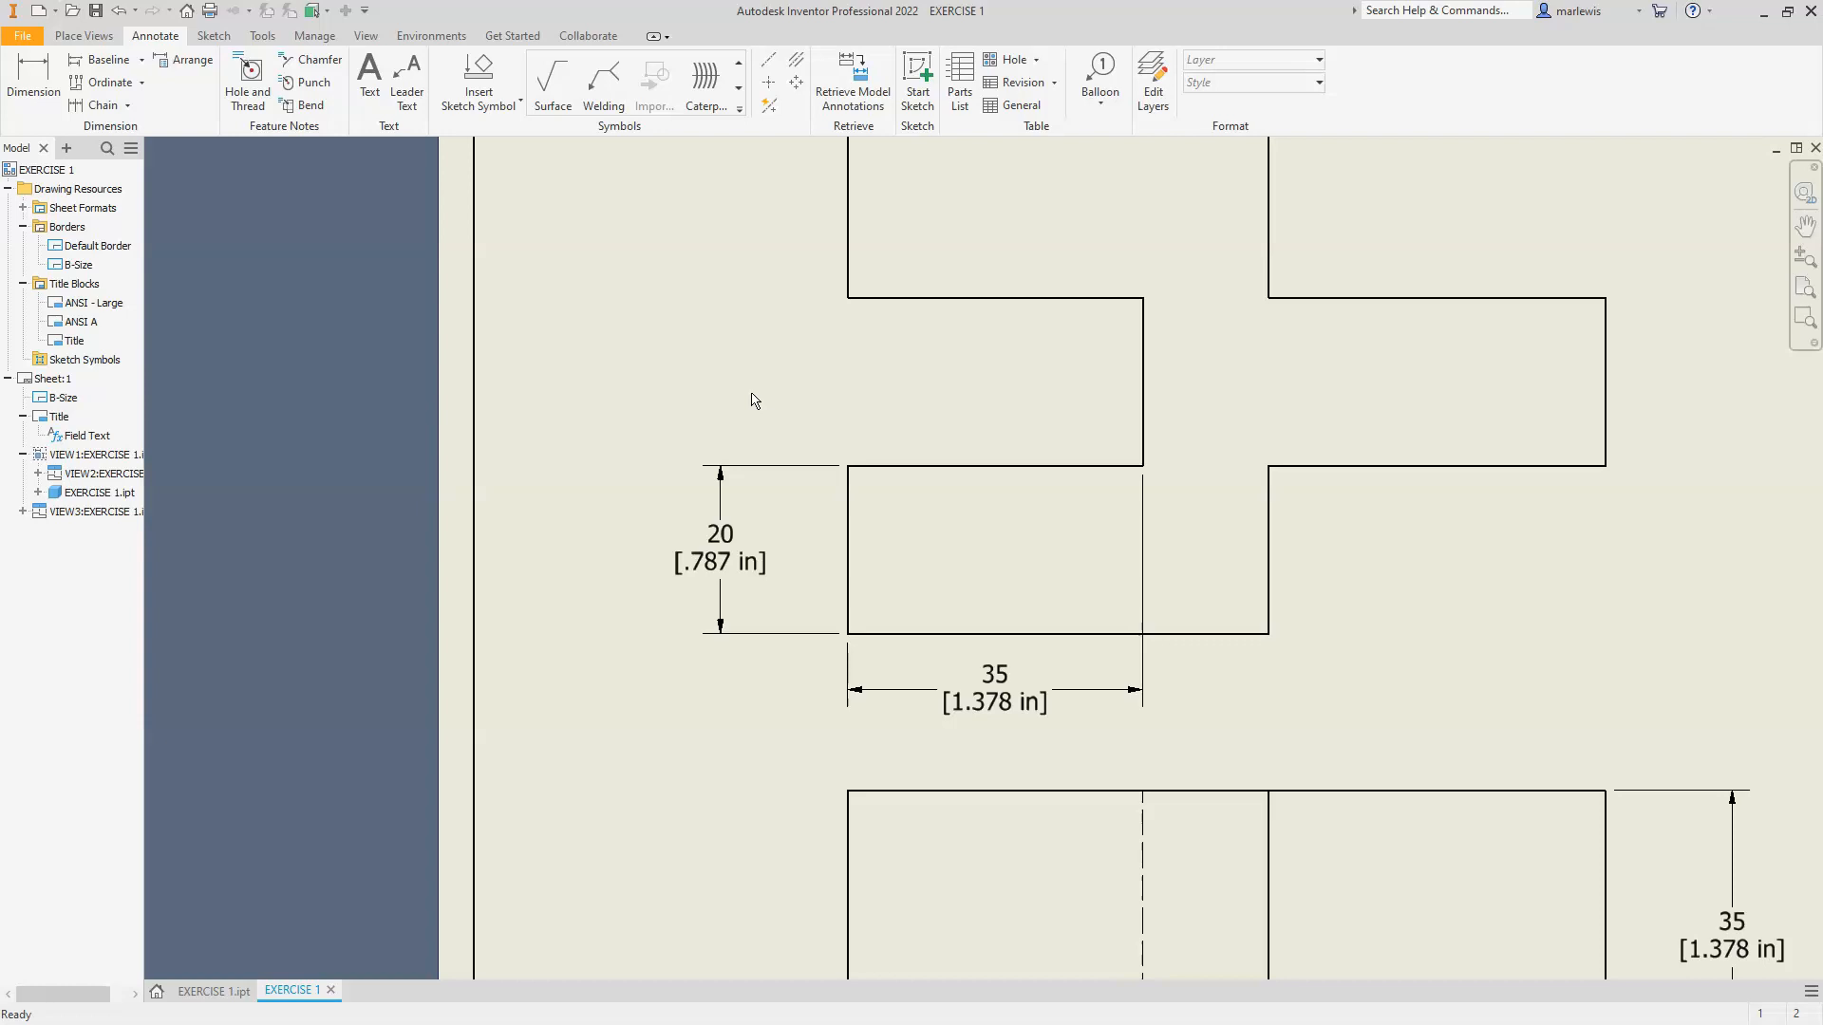
# Dimension the notch opening between its two horizontal edges and align the dimension with the lower-left edge's height dimension
pyautogui.press('d')
pyautogui.click(884, 469)
pyautogui.click(880, 302)
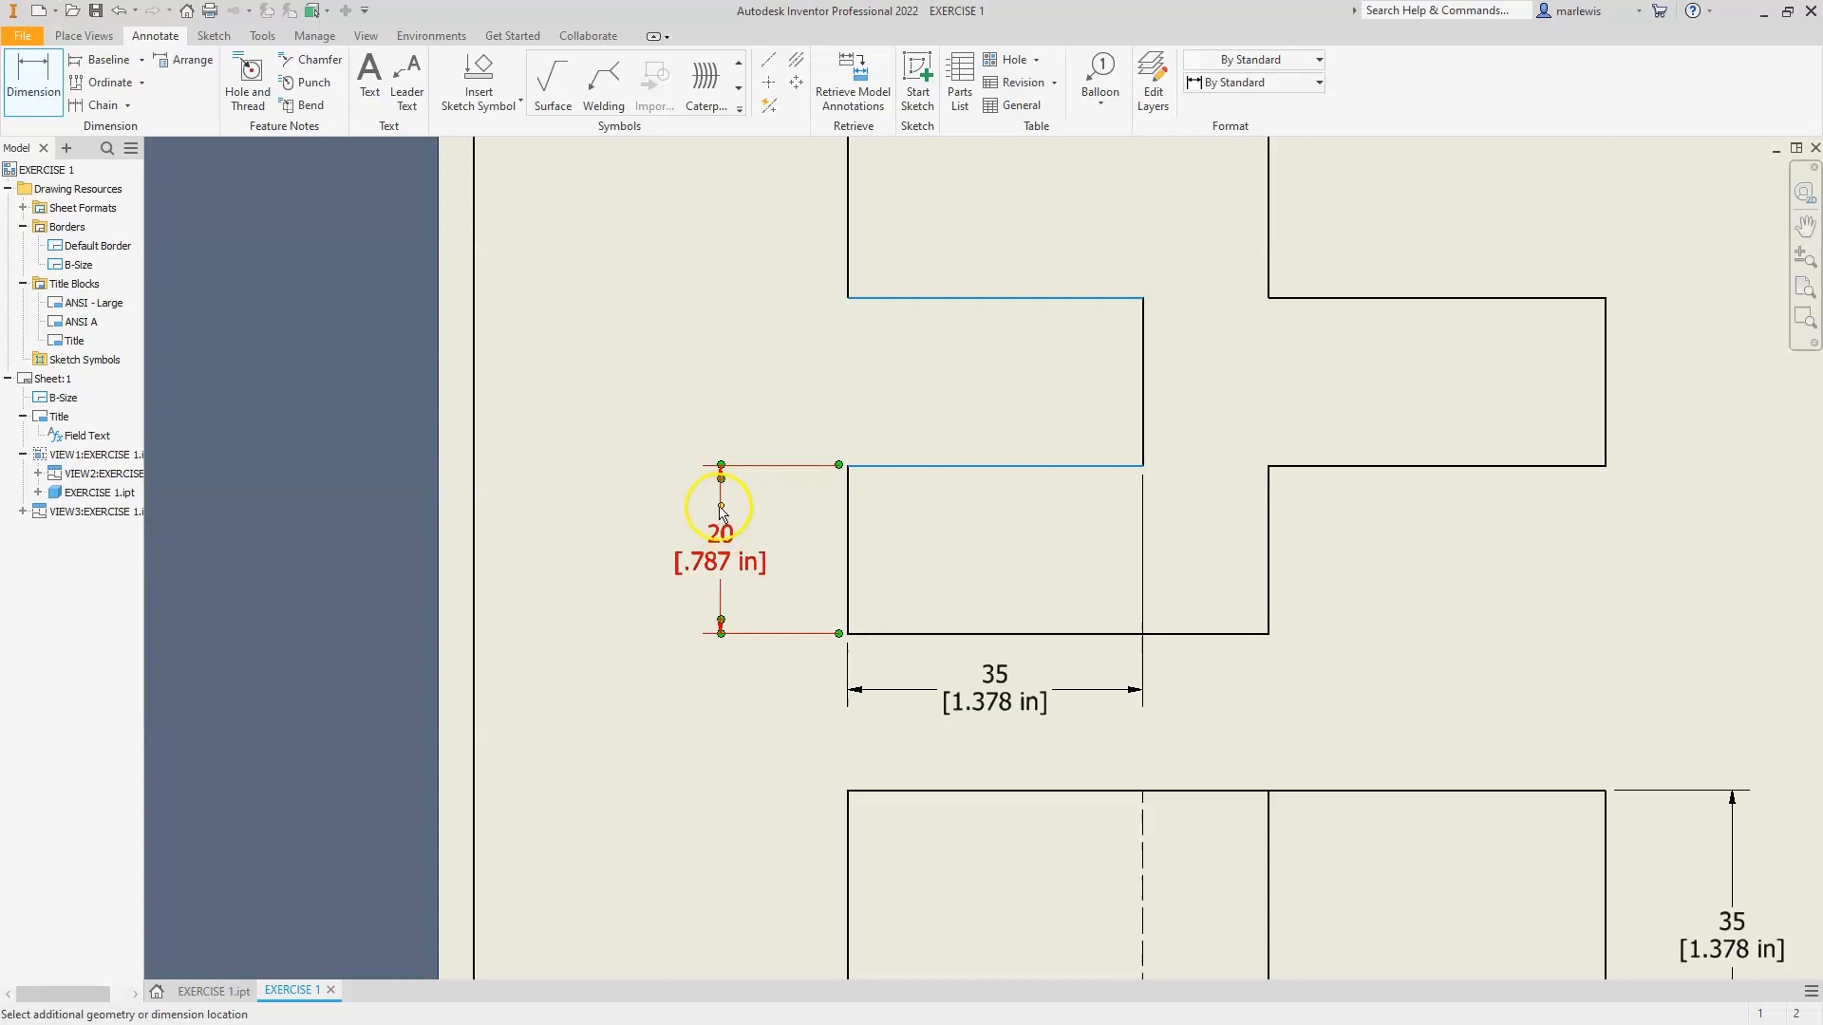
pyautogui.click(720, 510)
pyautogui.scroll(3, 708, 448)
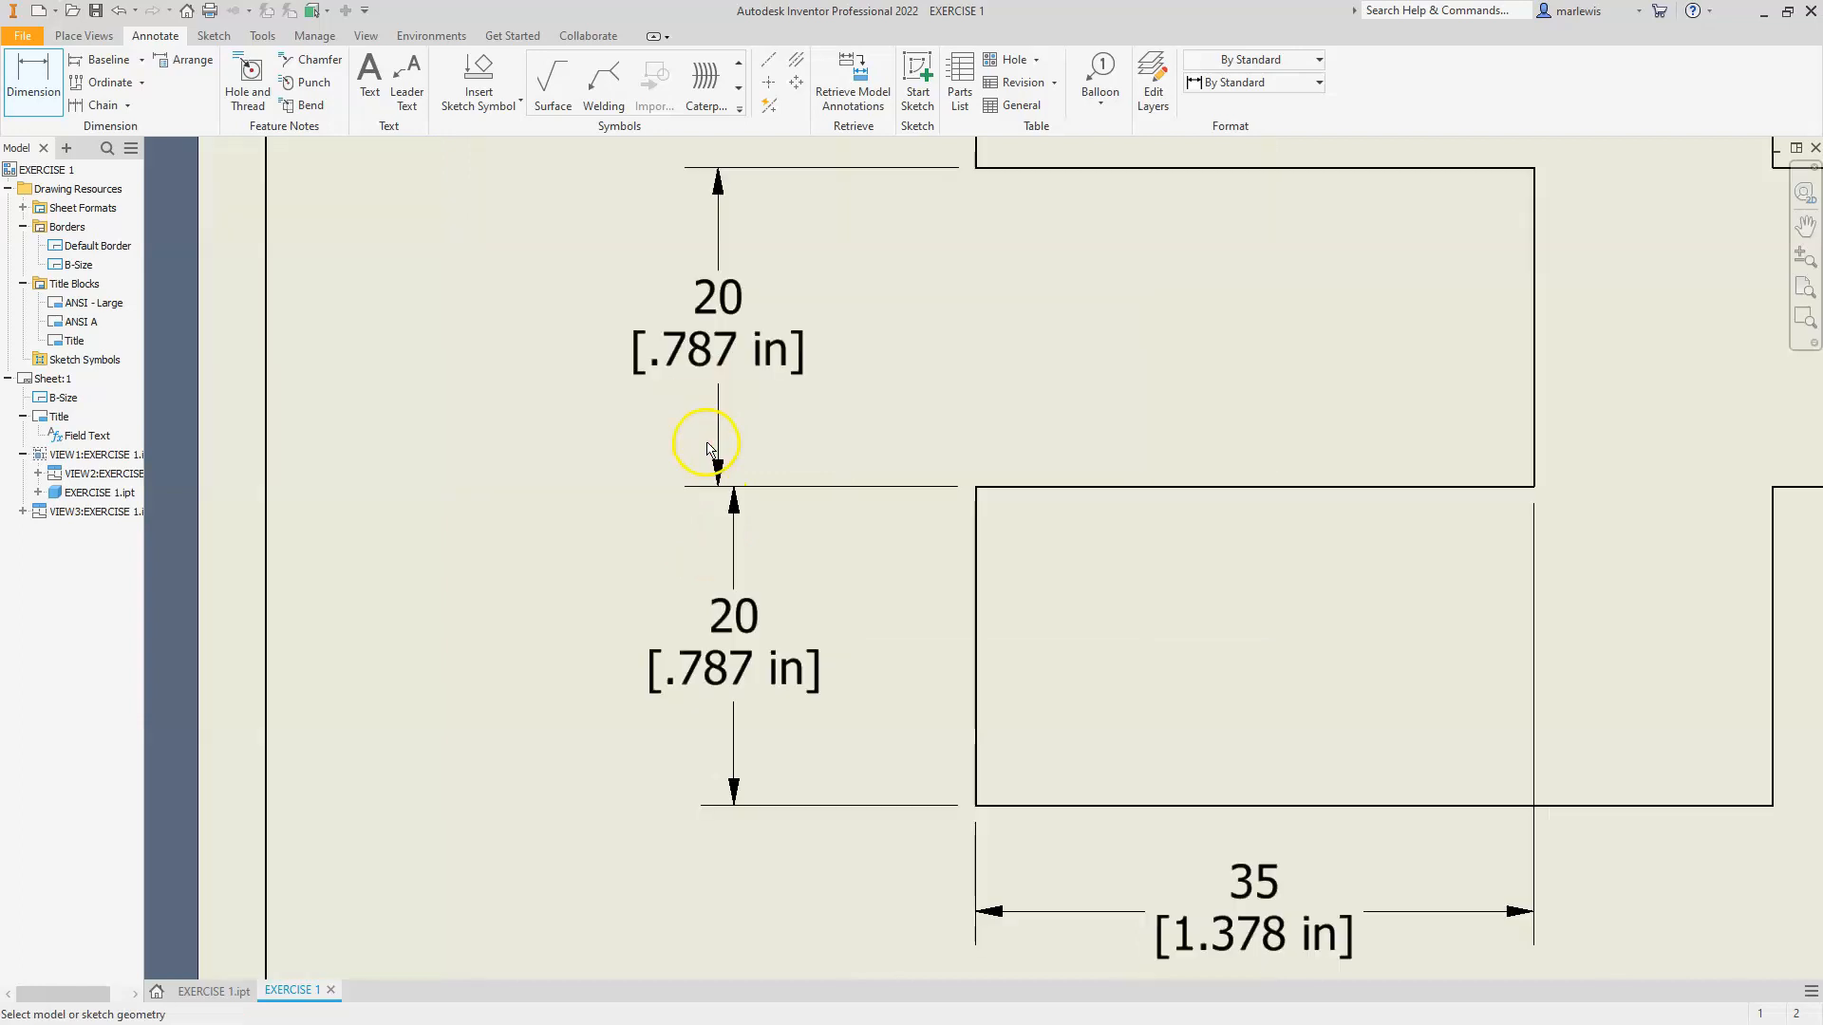
pyautogui.moveTo(722, 400); pyautogui.dragTo(736, 552)
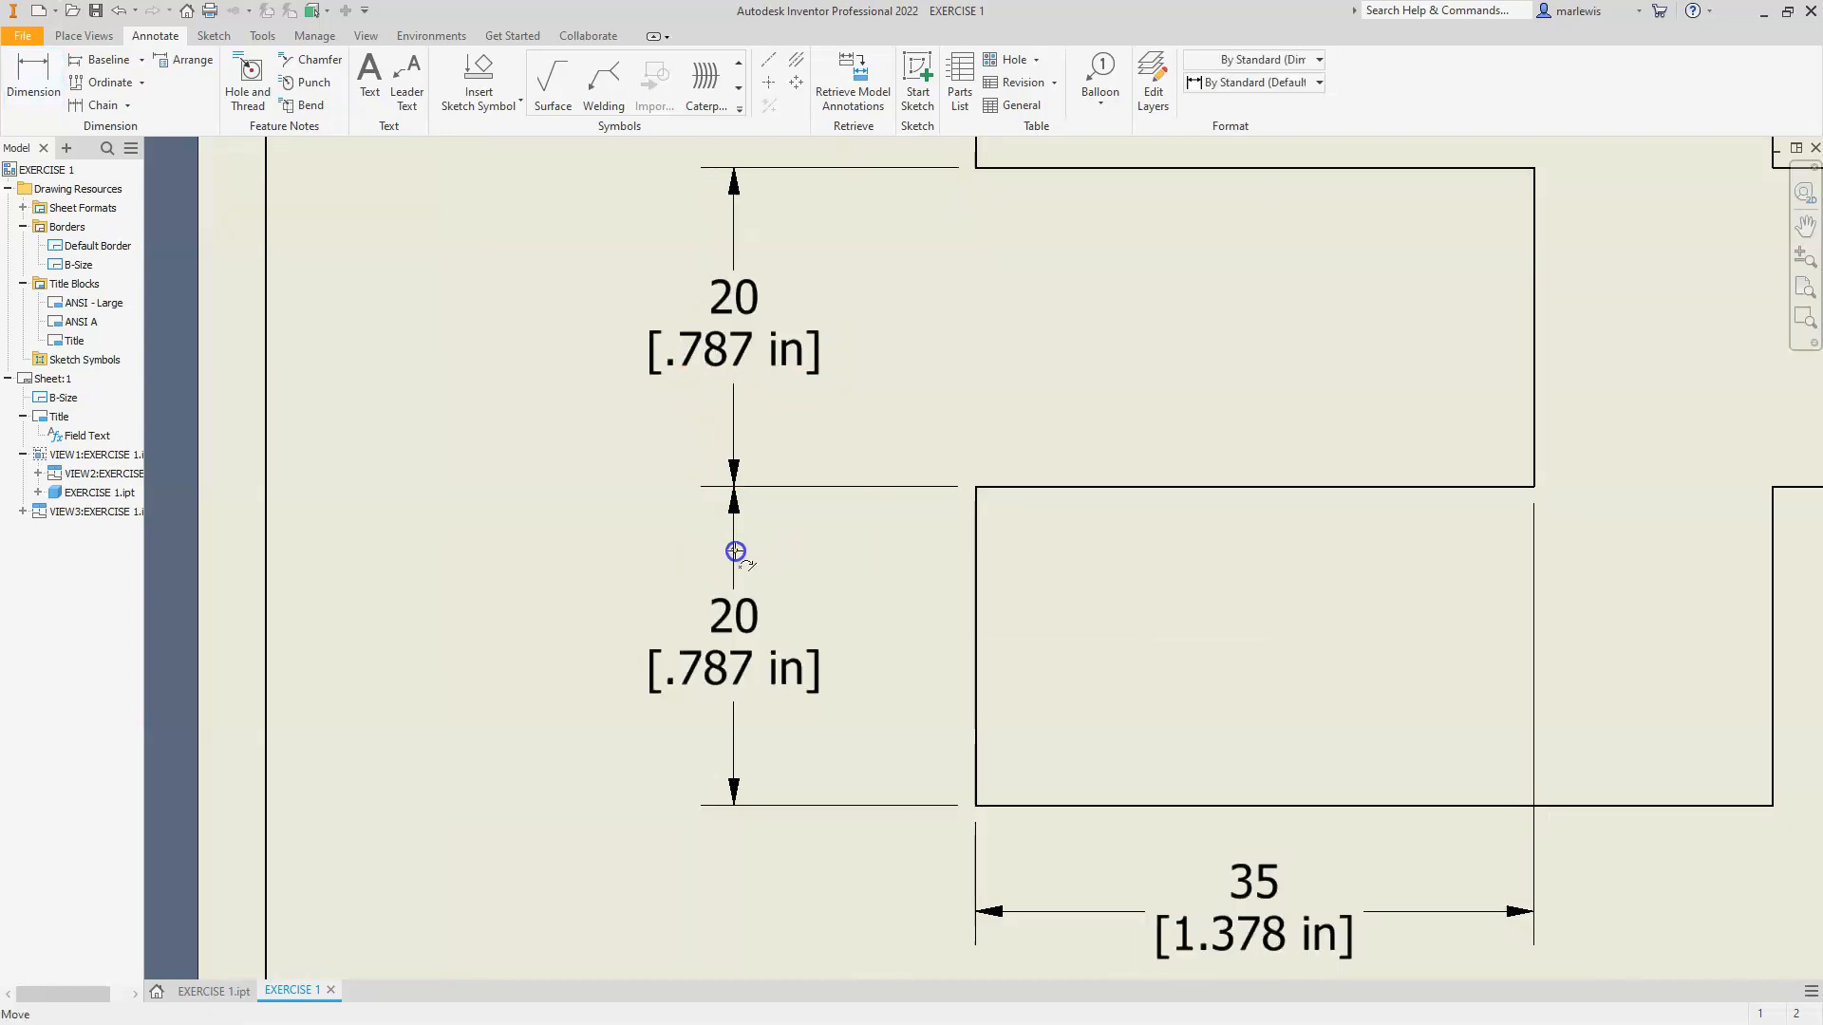
pyautogui.scroll(-4, 735, 552)
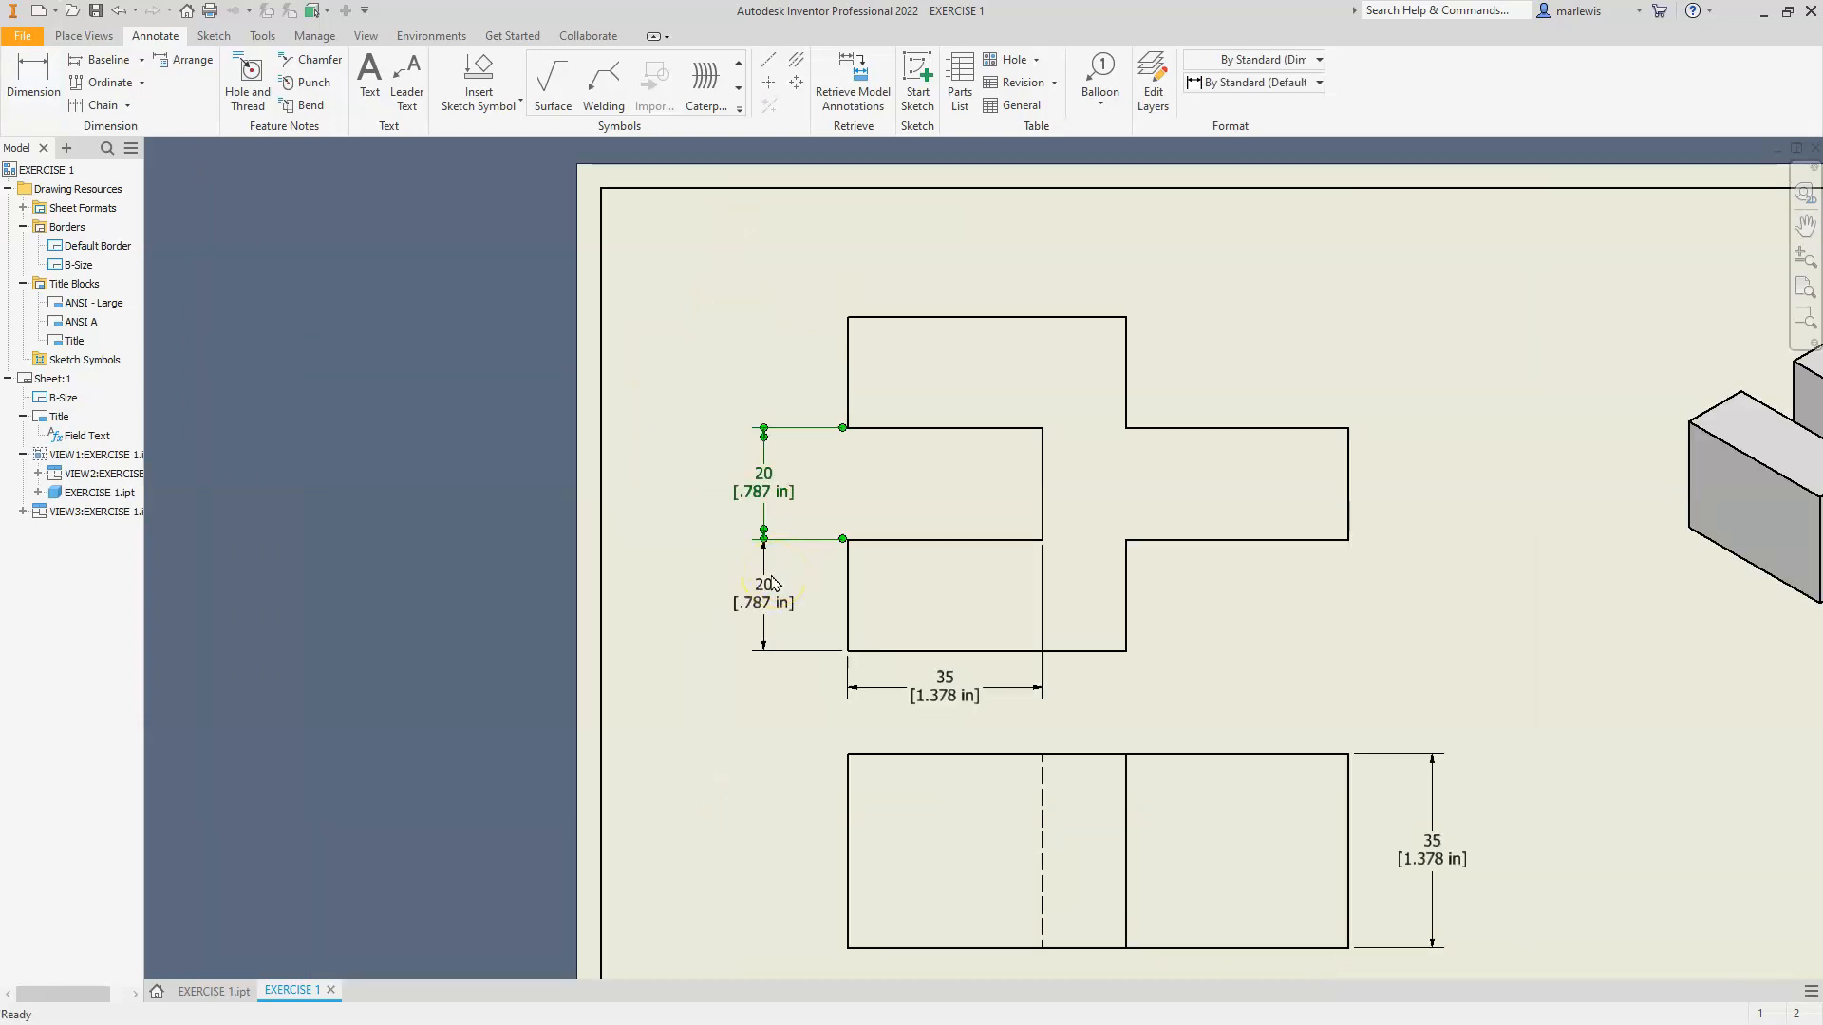
pyautogui.click(724, 370)
pyautogui.click(79, 106)
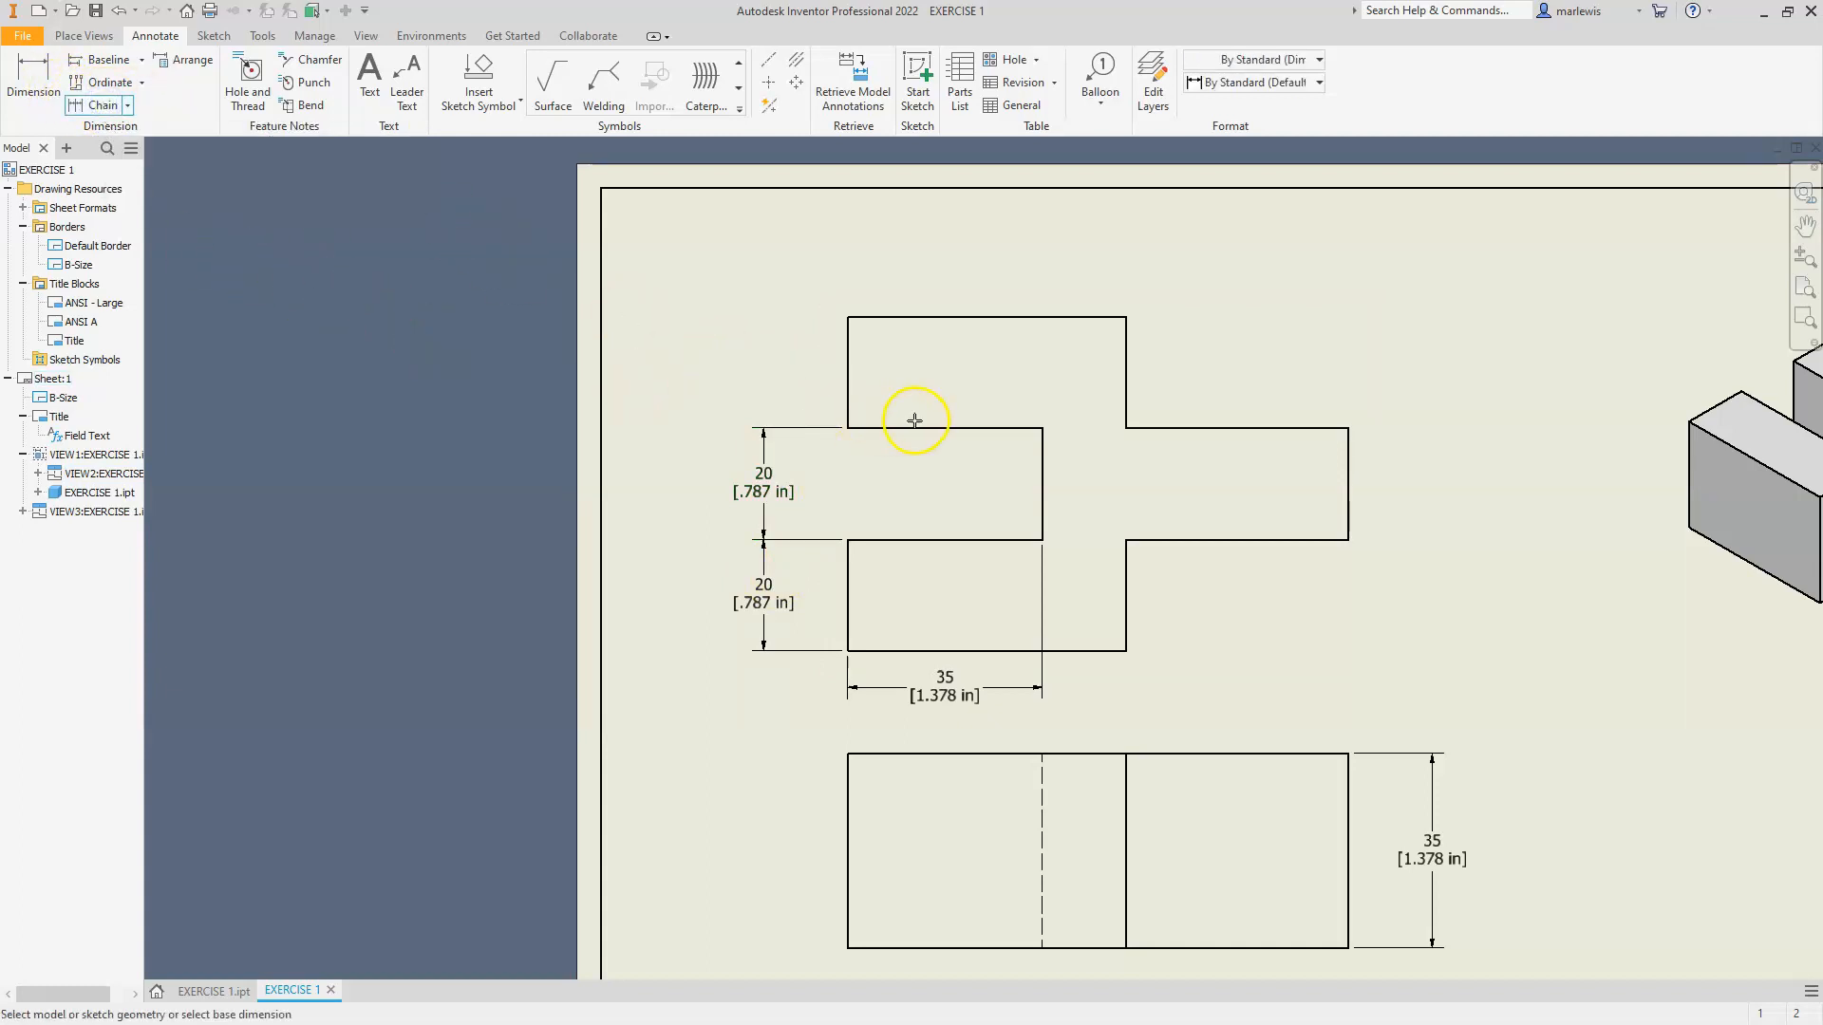
pyautogui.click(853, 389)
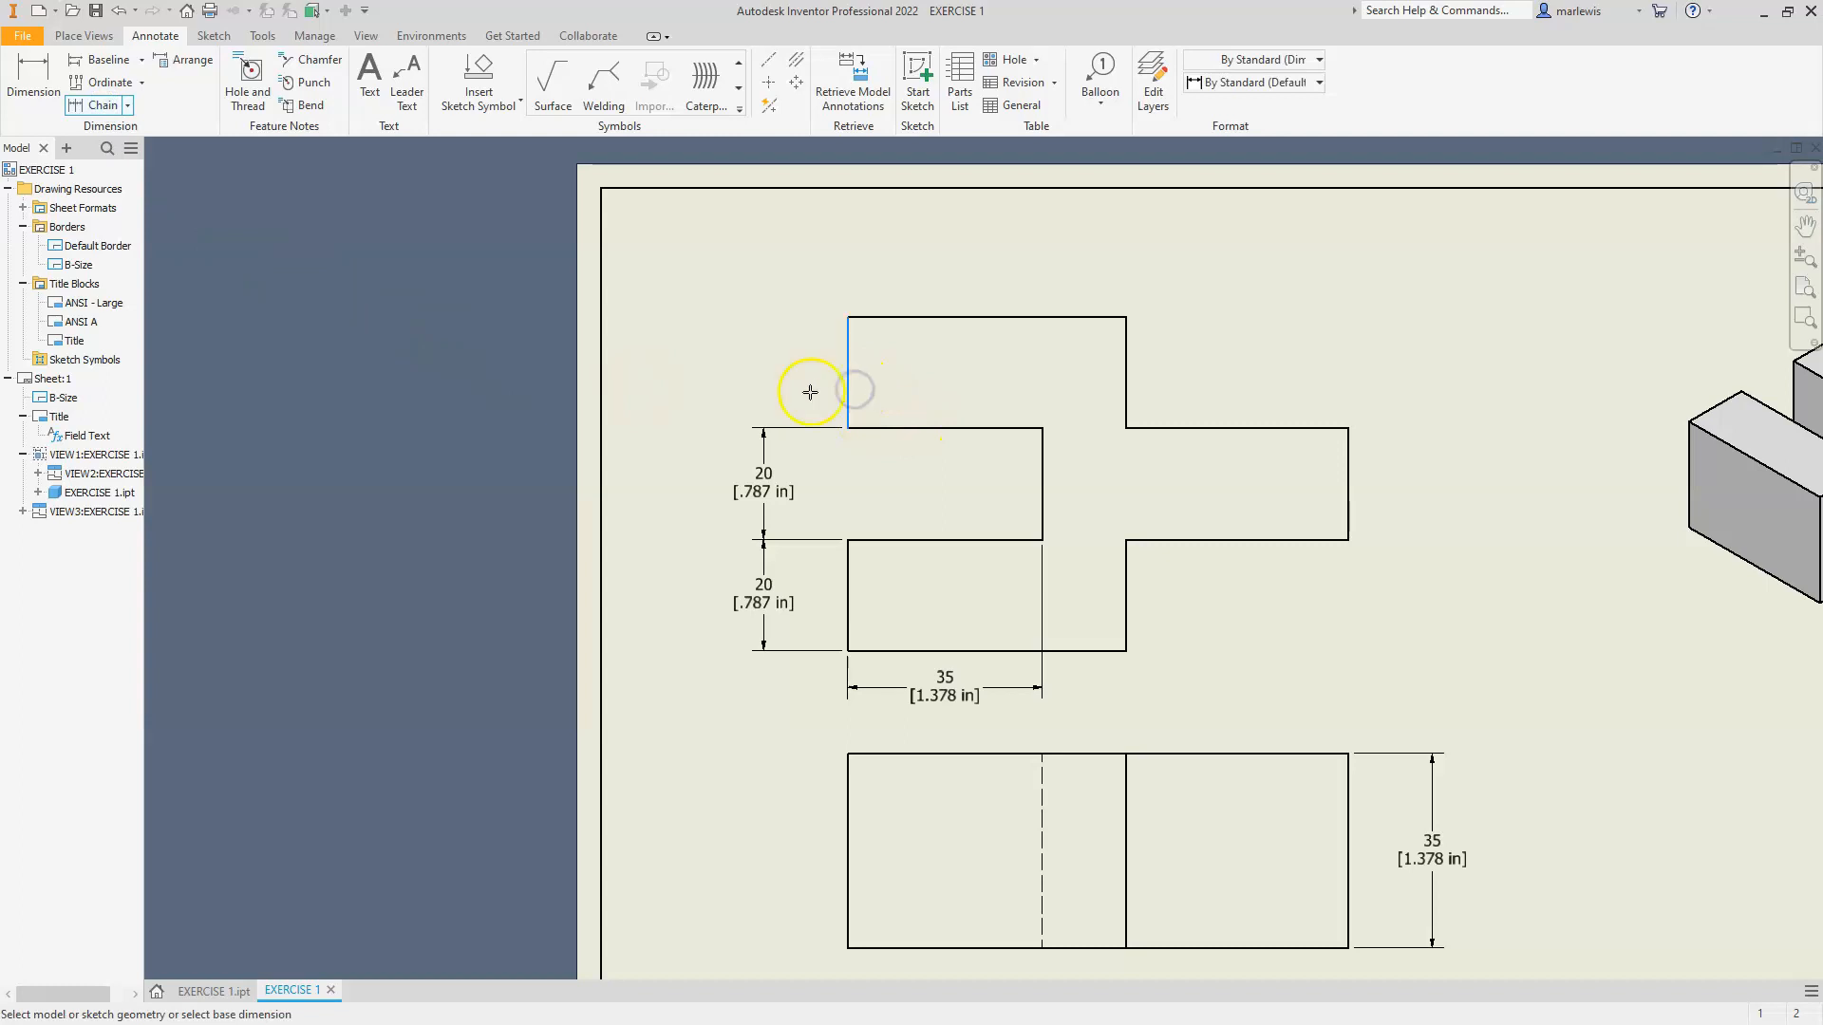
pyautogui.press('Escape')
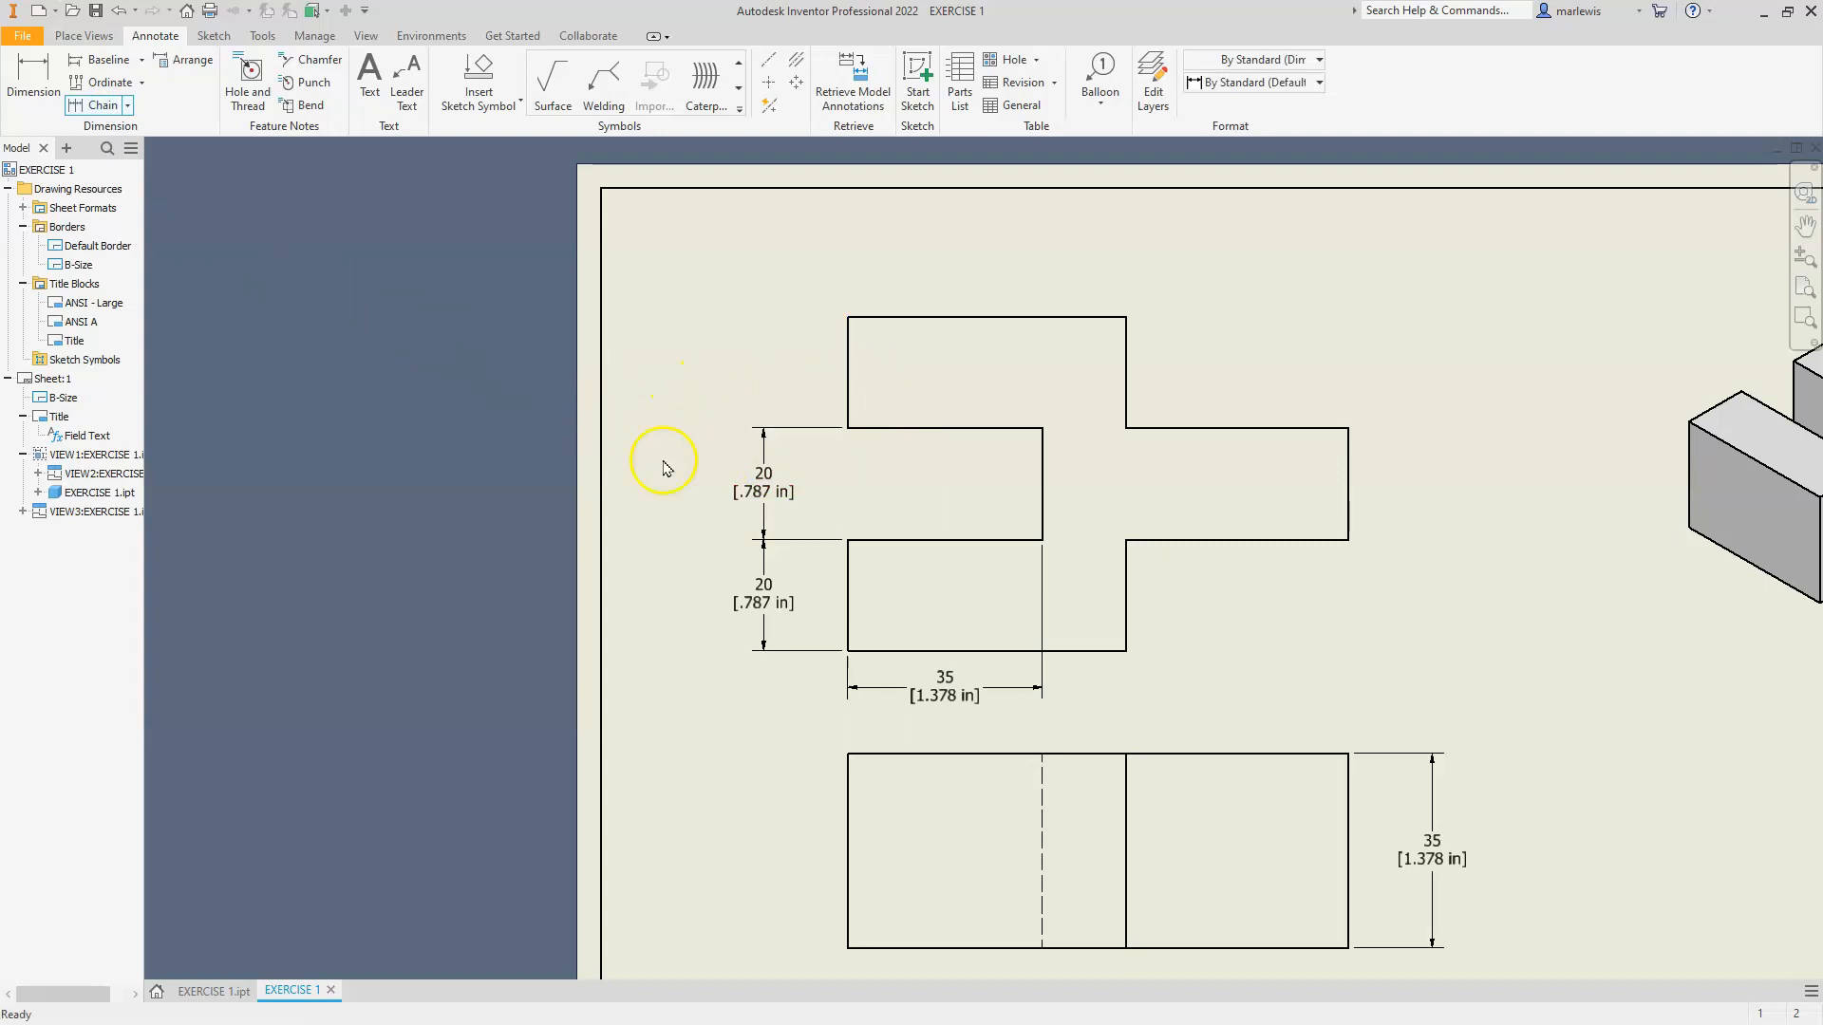
# Dimension the height of the upper-left vertical edge and align it with the two height dimensions below
pyautogui.click(29, 79)
pyautogui.click(851, 406)
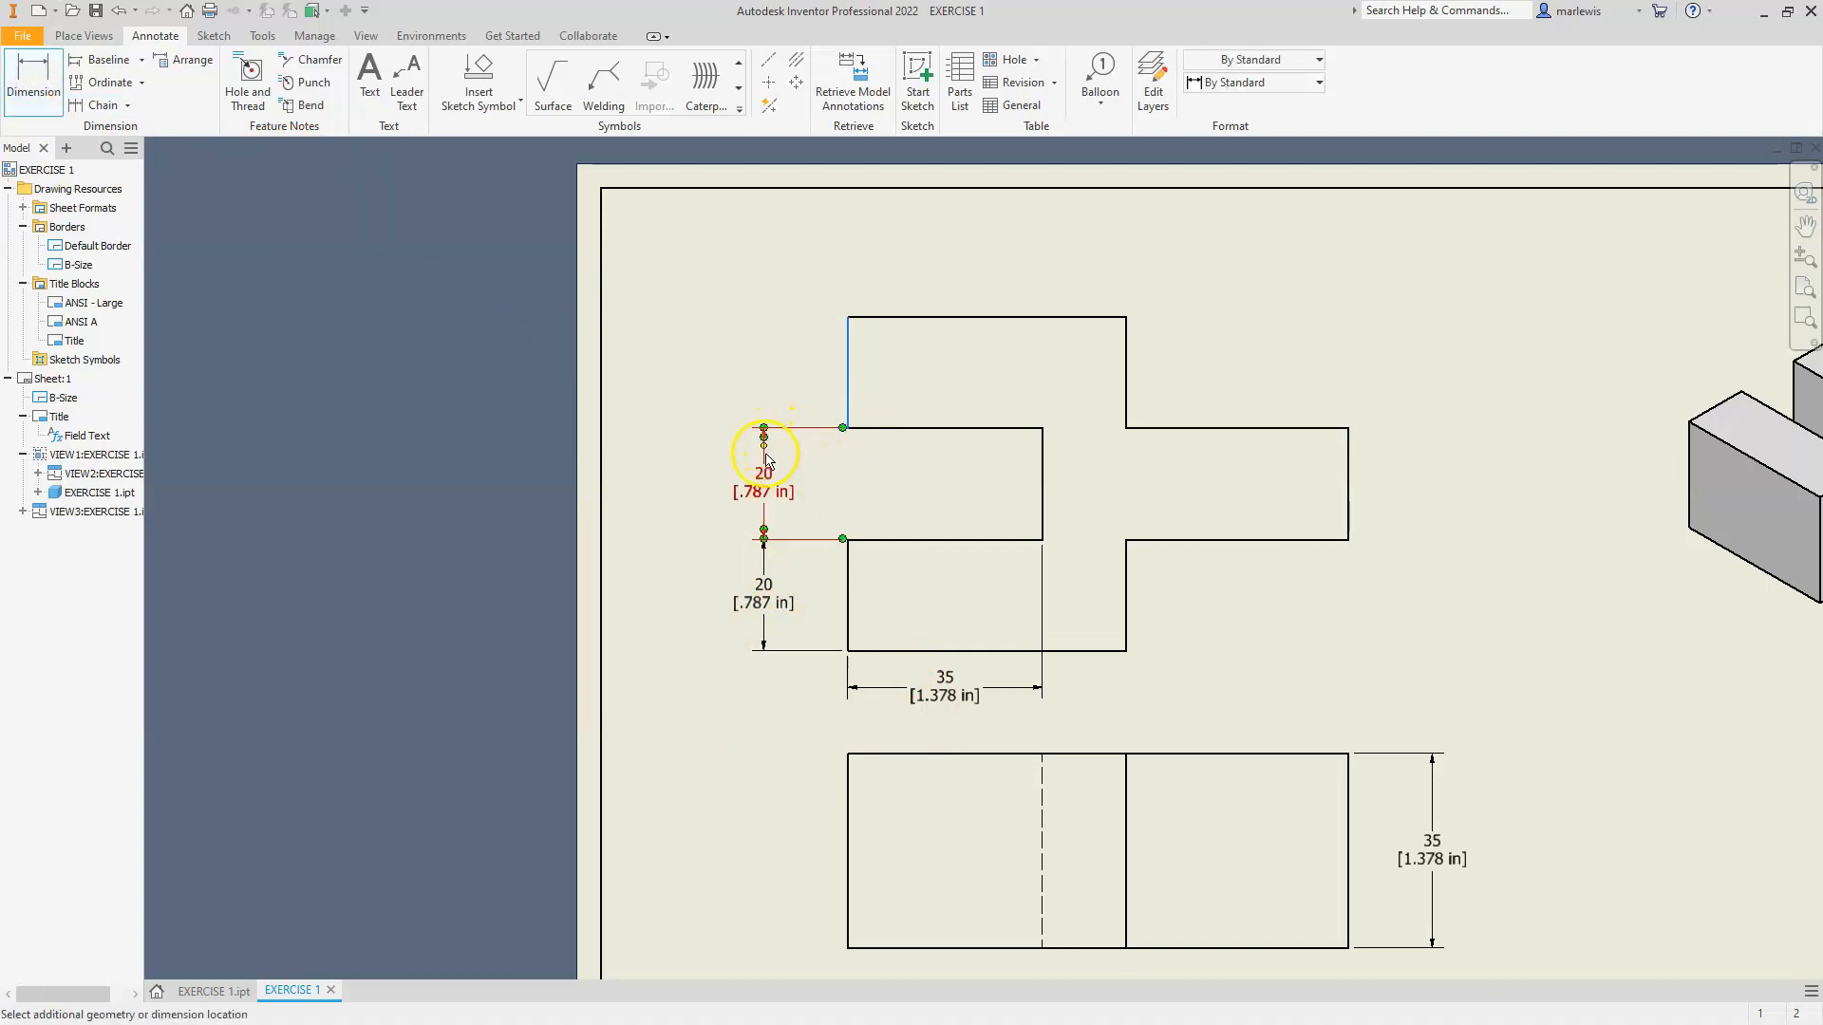
pyautogui.click(771, 344)
pyautogui.scroll(3, 783, 405)
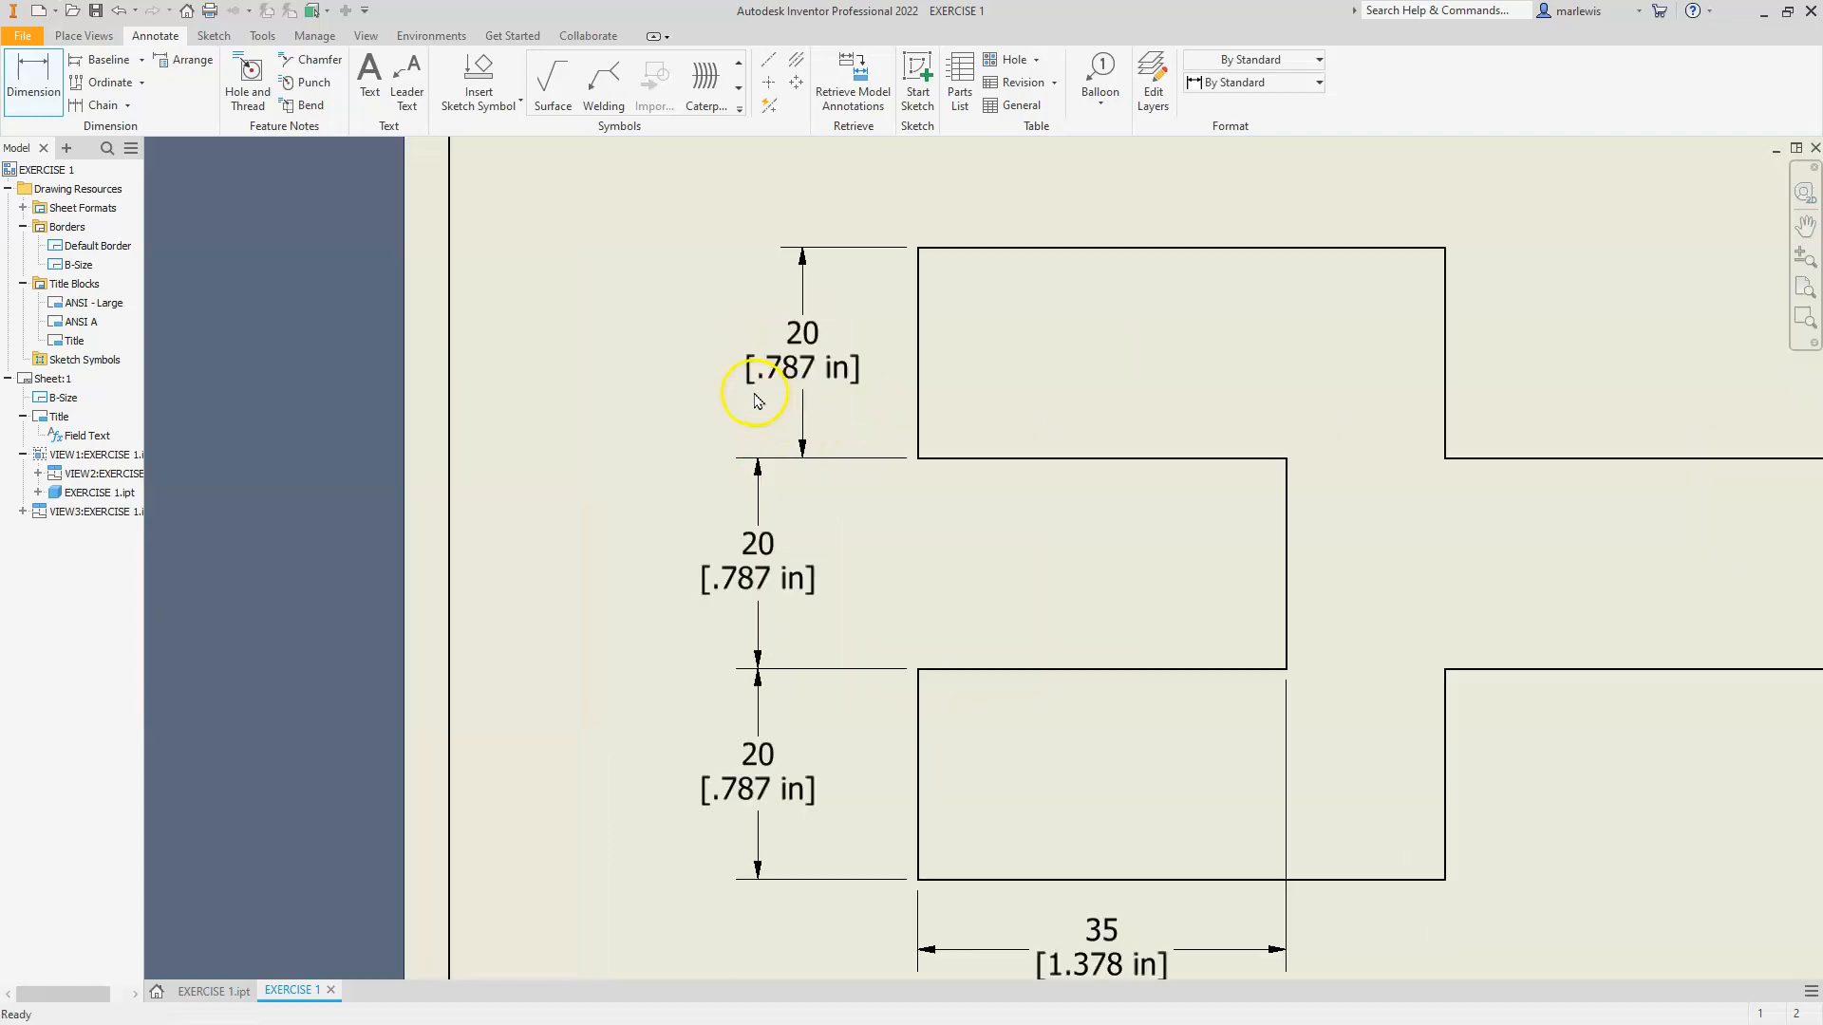
pyautogui.moveTo(802, 410); pyautogui.dragTo(756, 494)
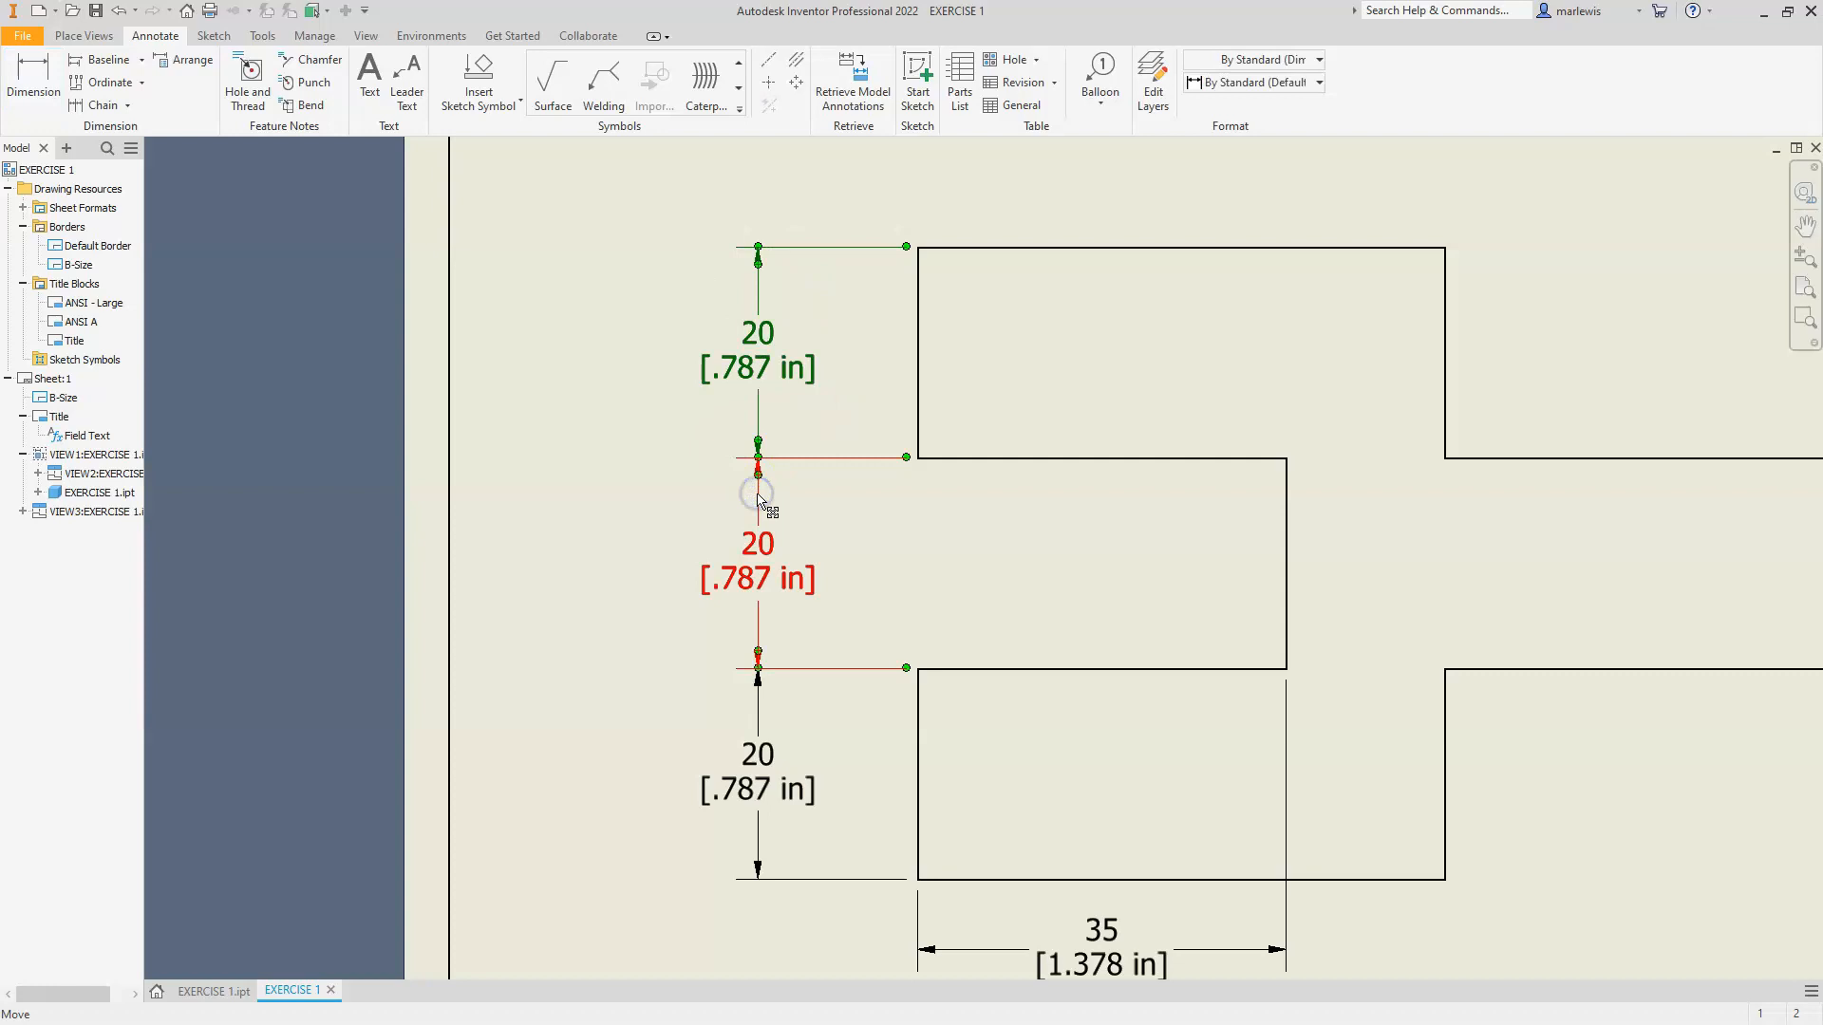
pyautogui.scroll(-3, 757, 494)
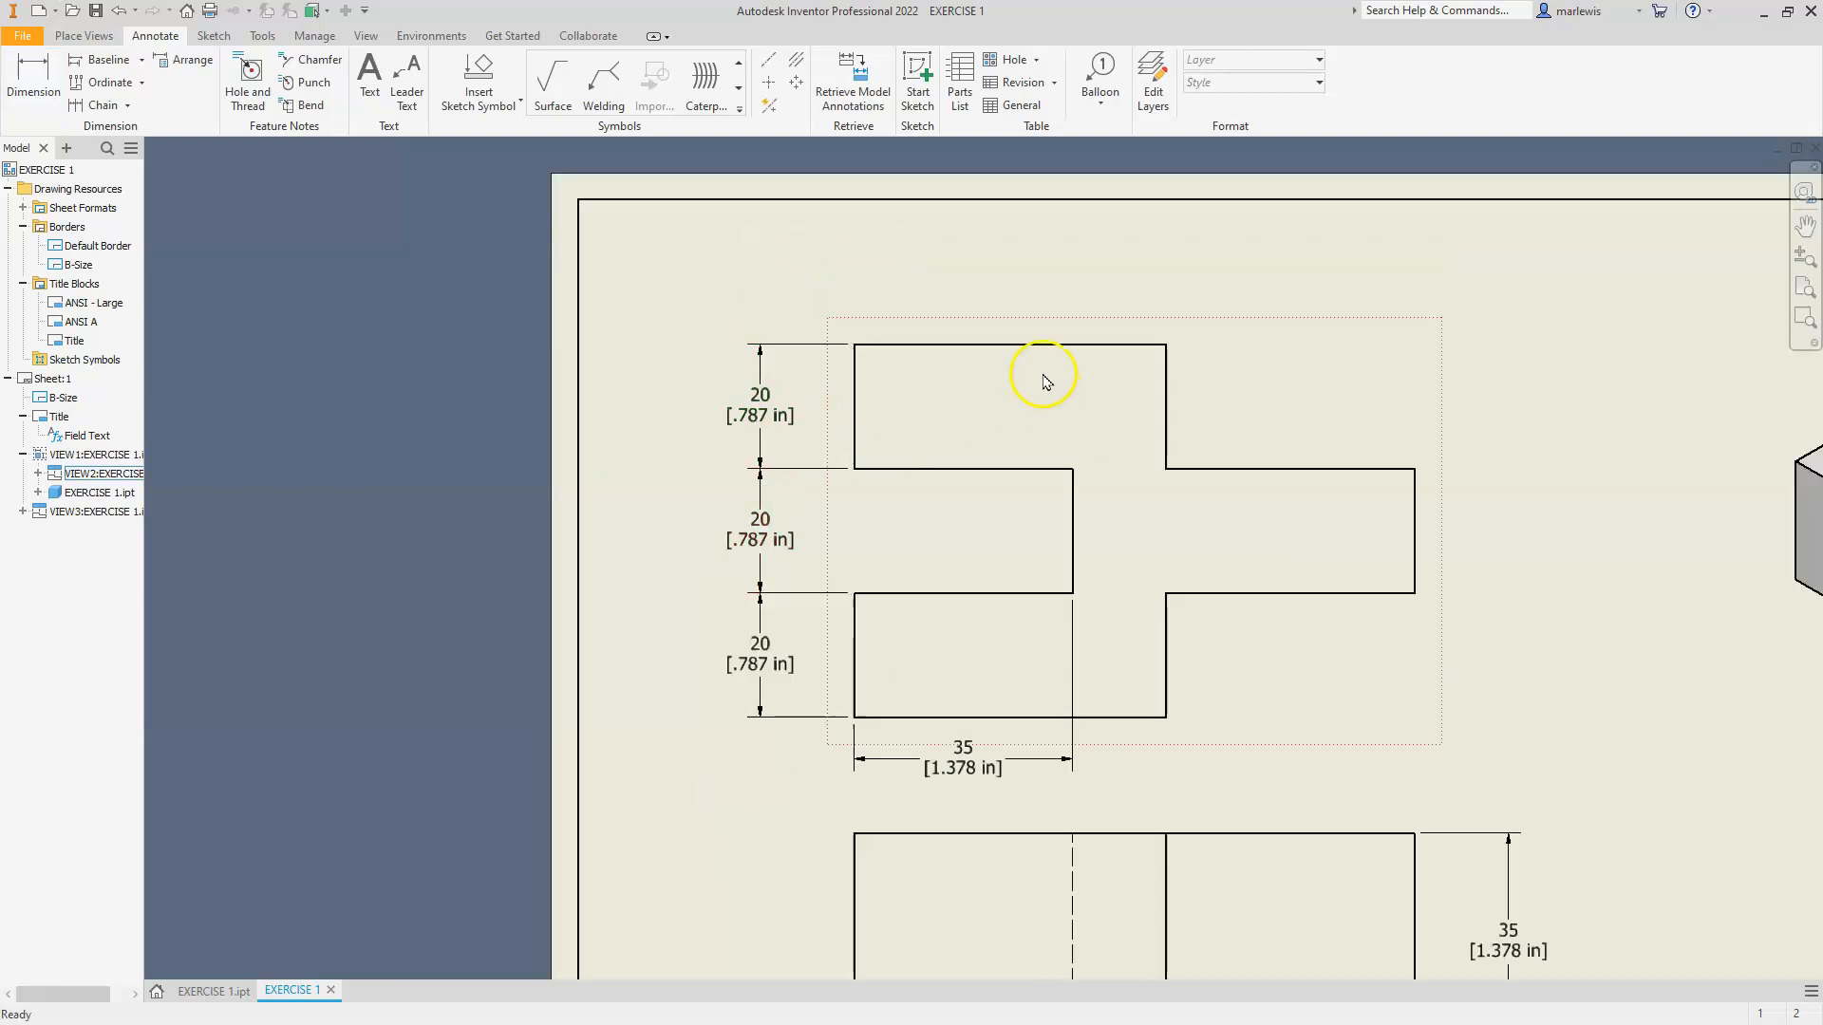
# Dimension the top edge's width and the projecting arm's length, aligned in one row above the upper view
pyautogui.press('d')
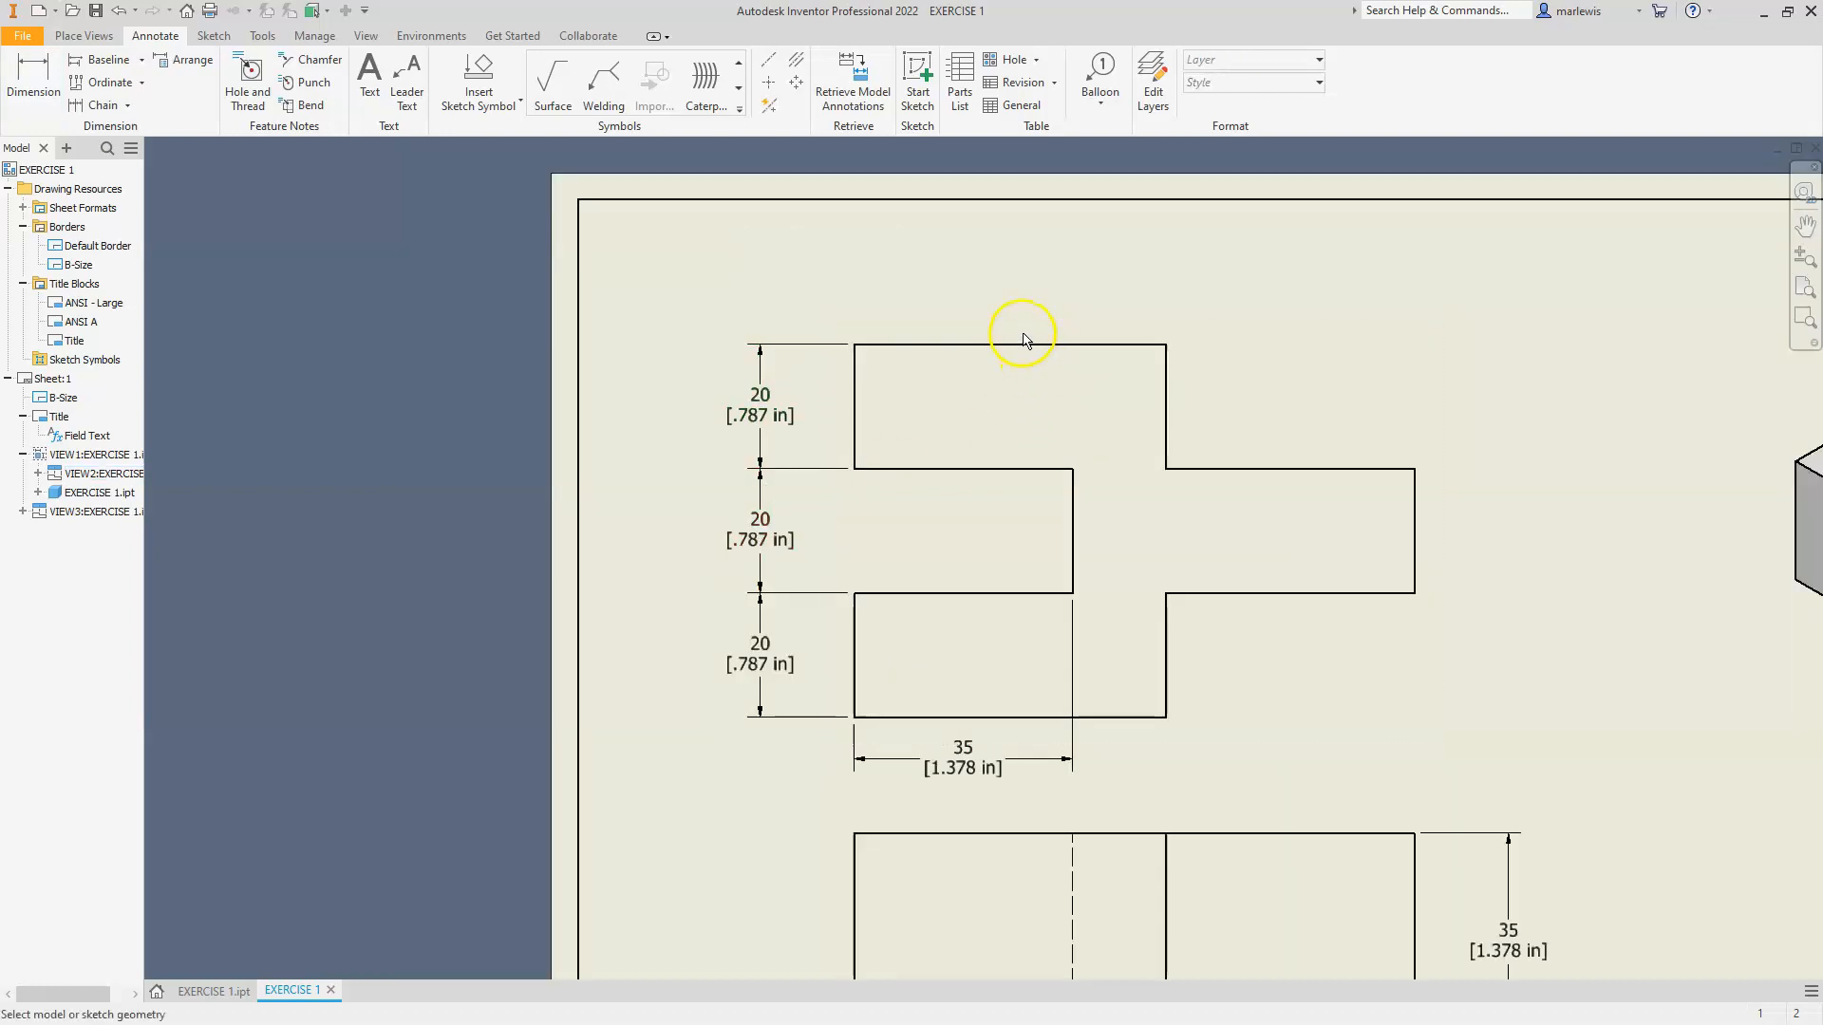
pyautogui.click(1074, 352)
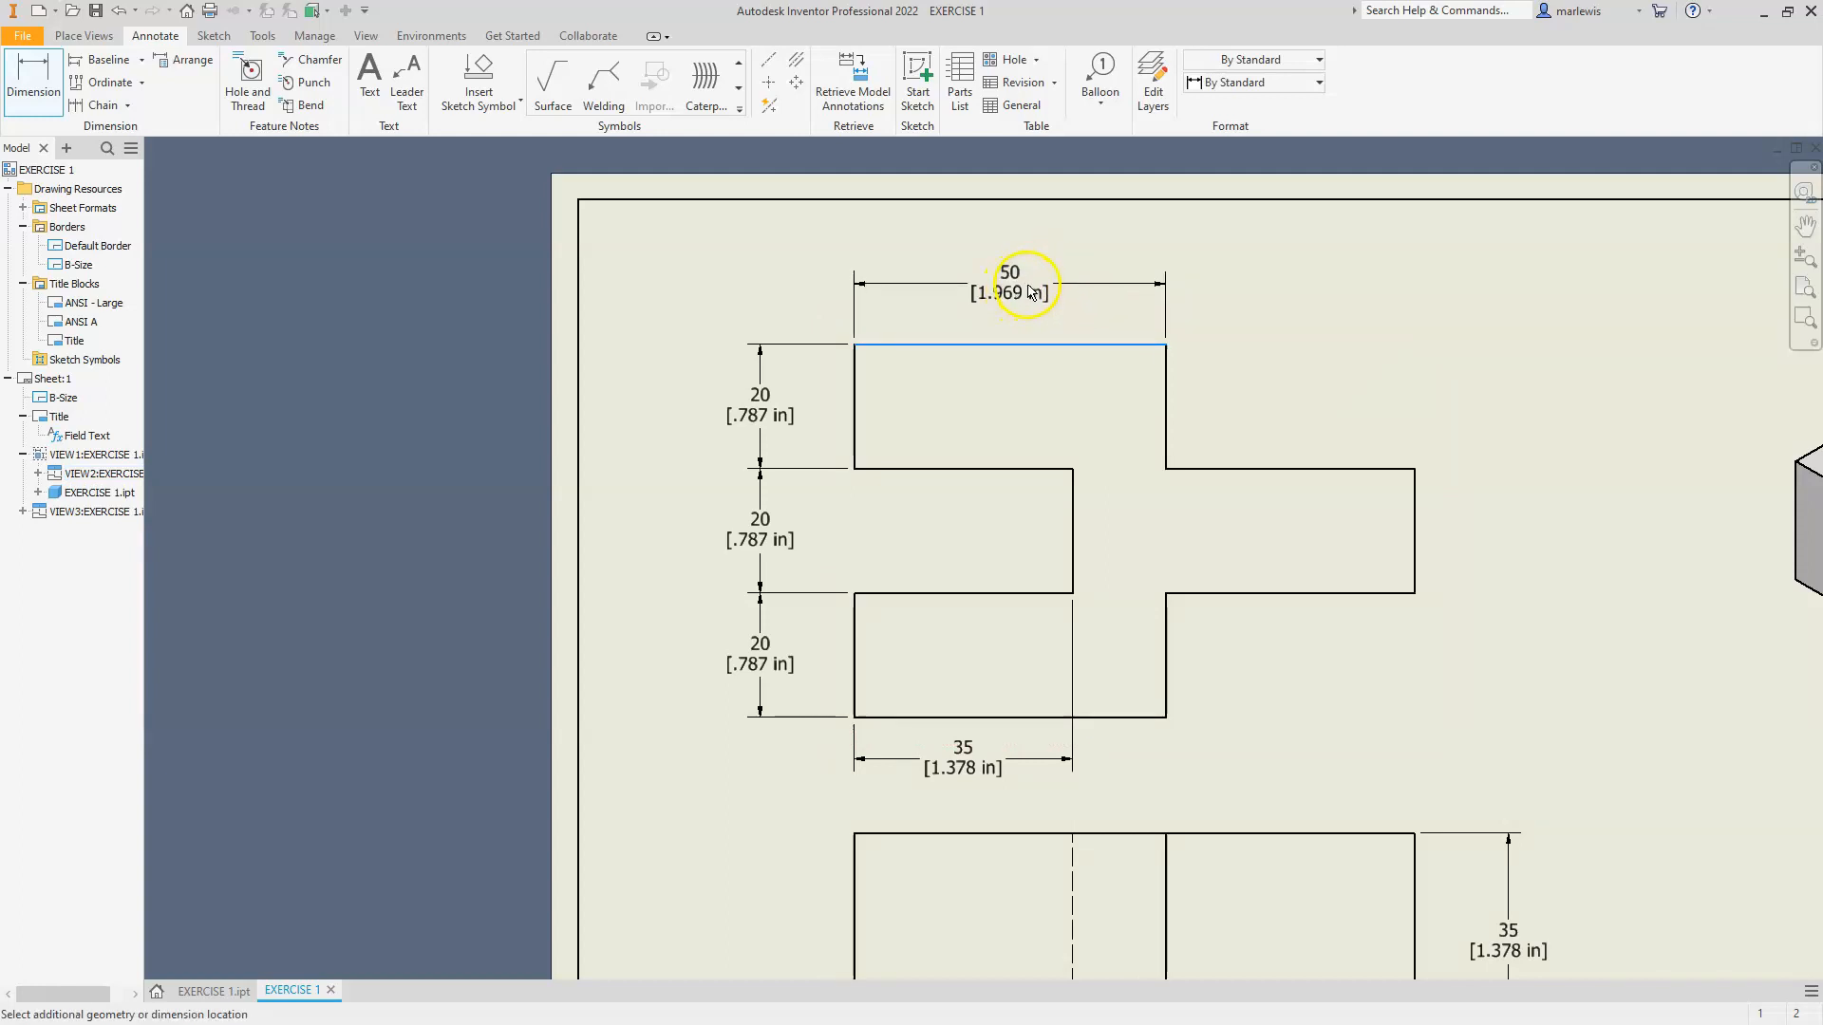
pyautogui.click(1029, 283)
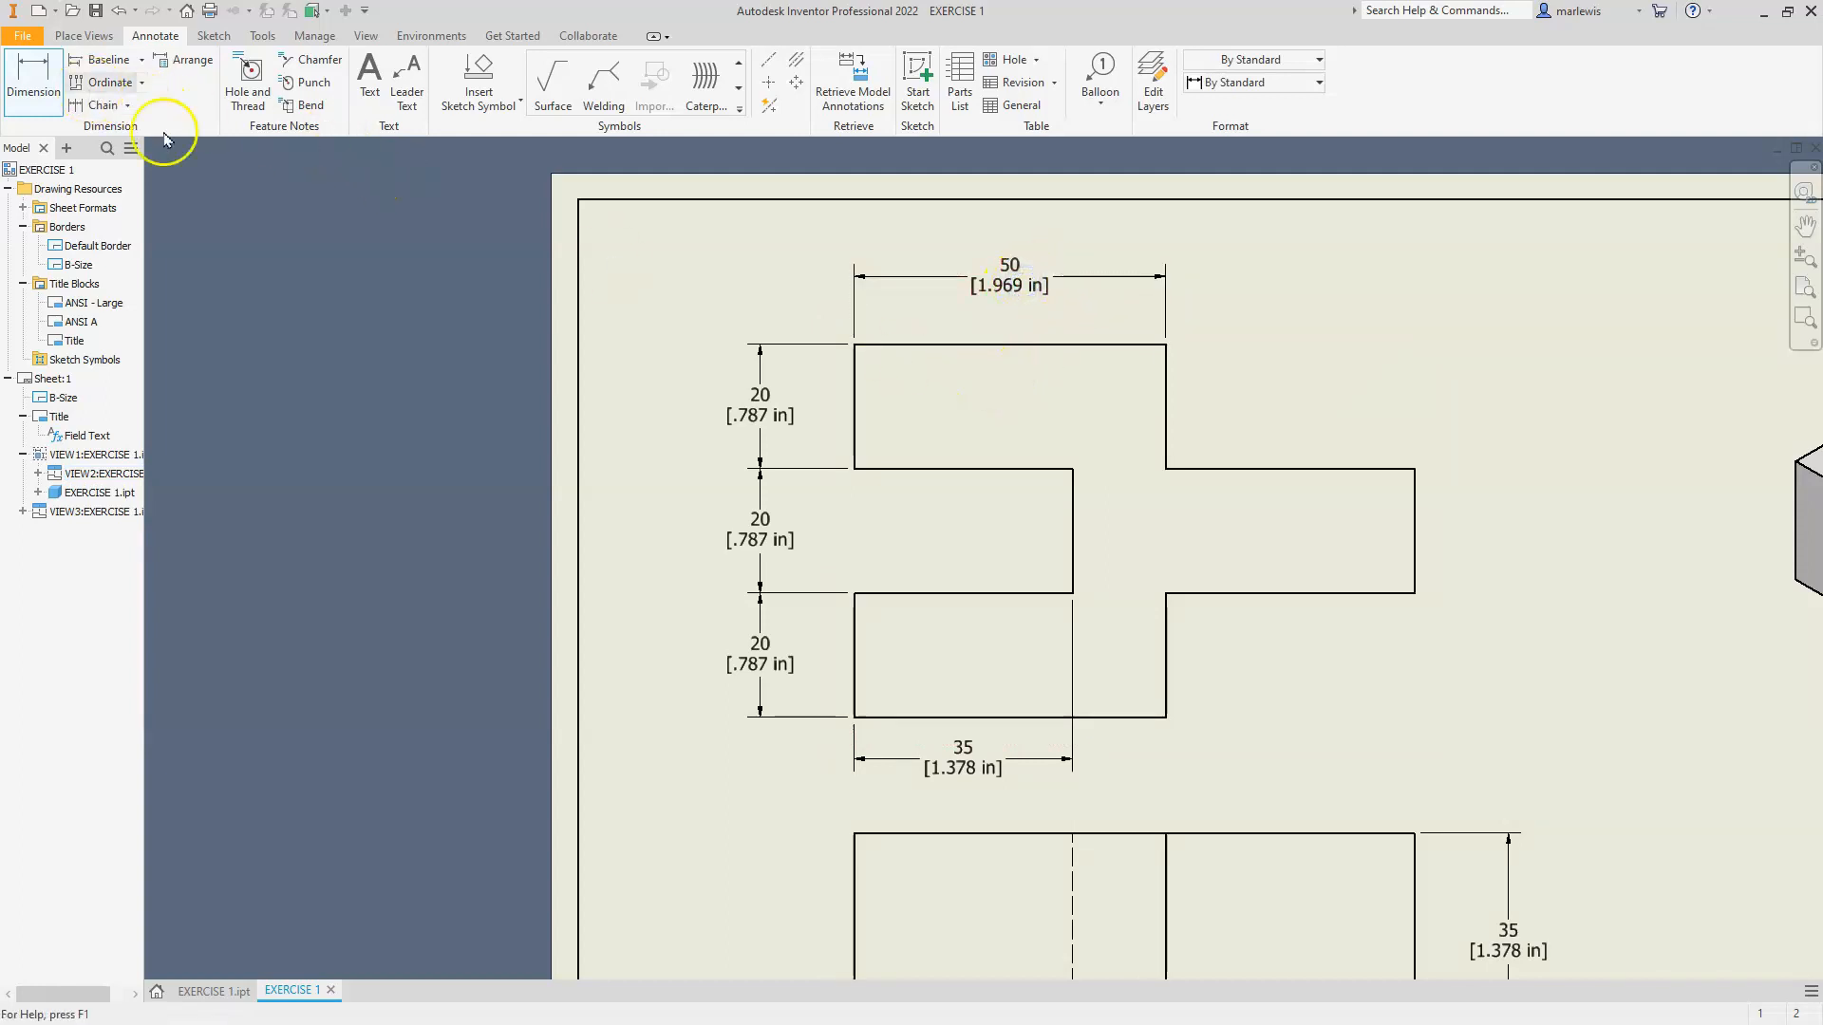
pyautogui.click(1164, 394)
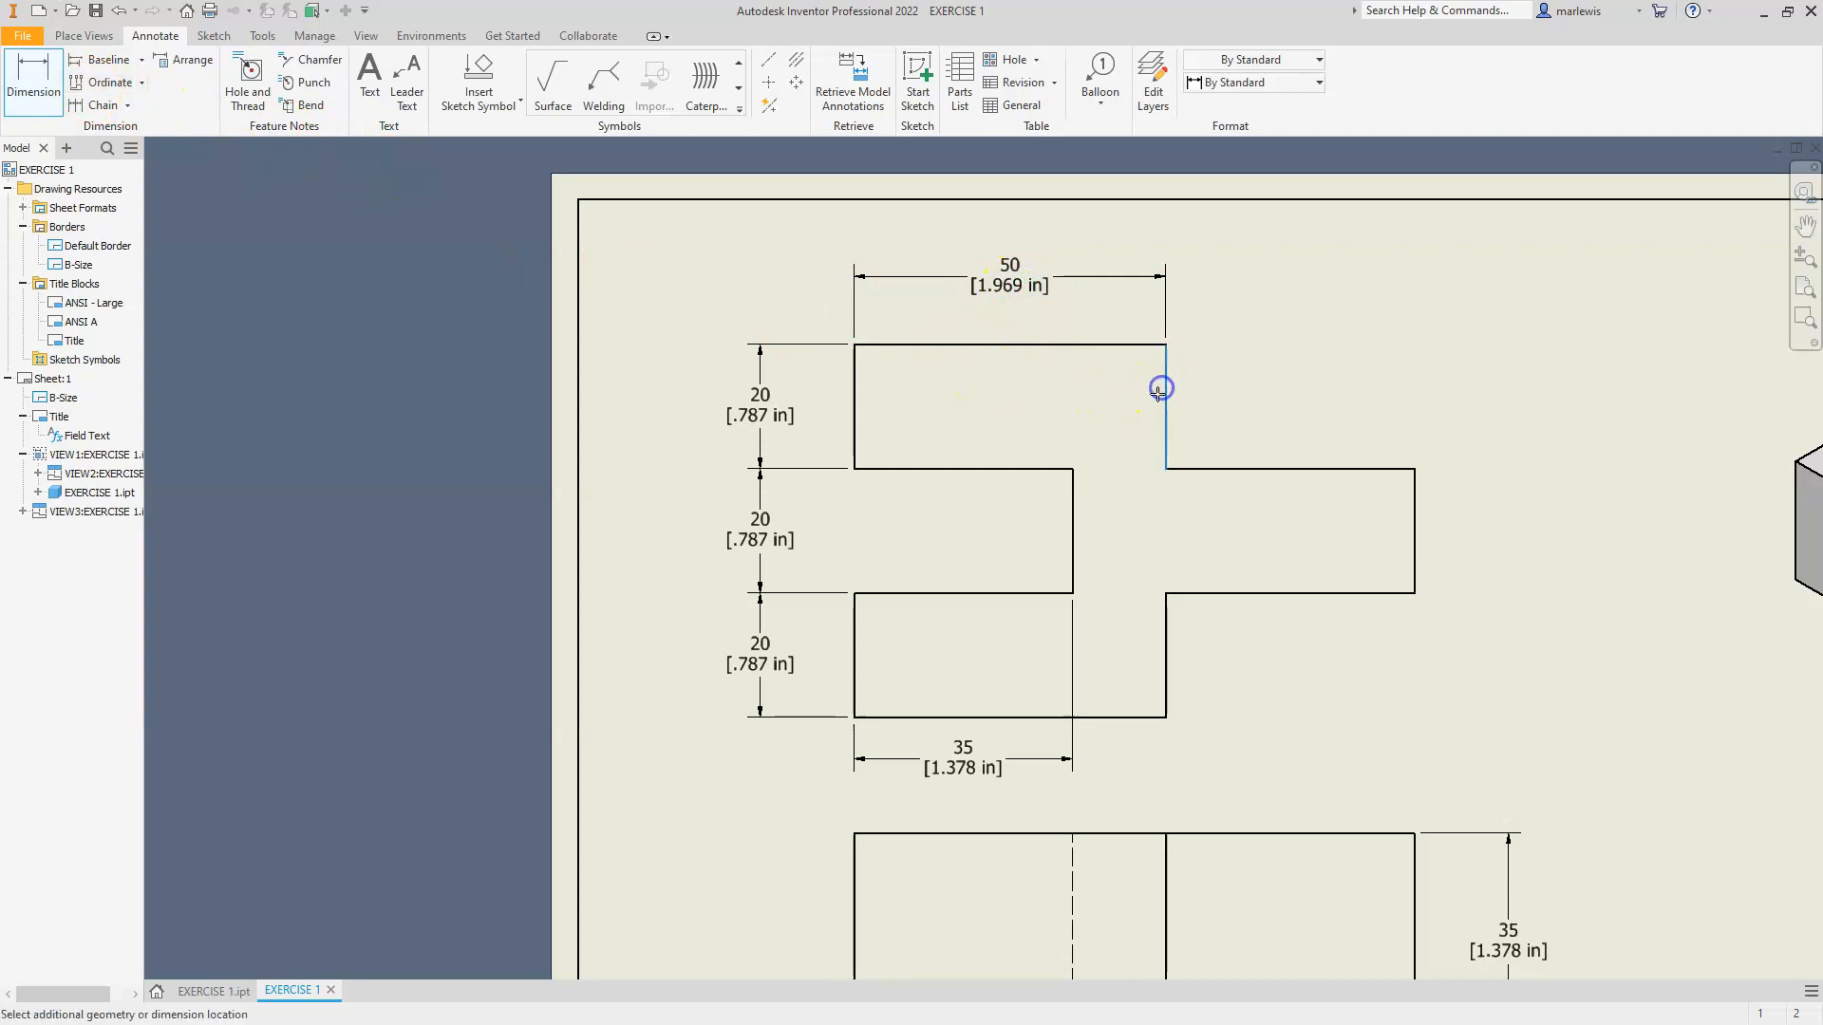
pyautogui.click(1416, 513)
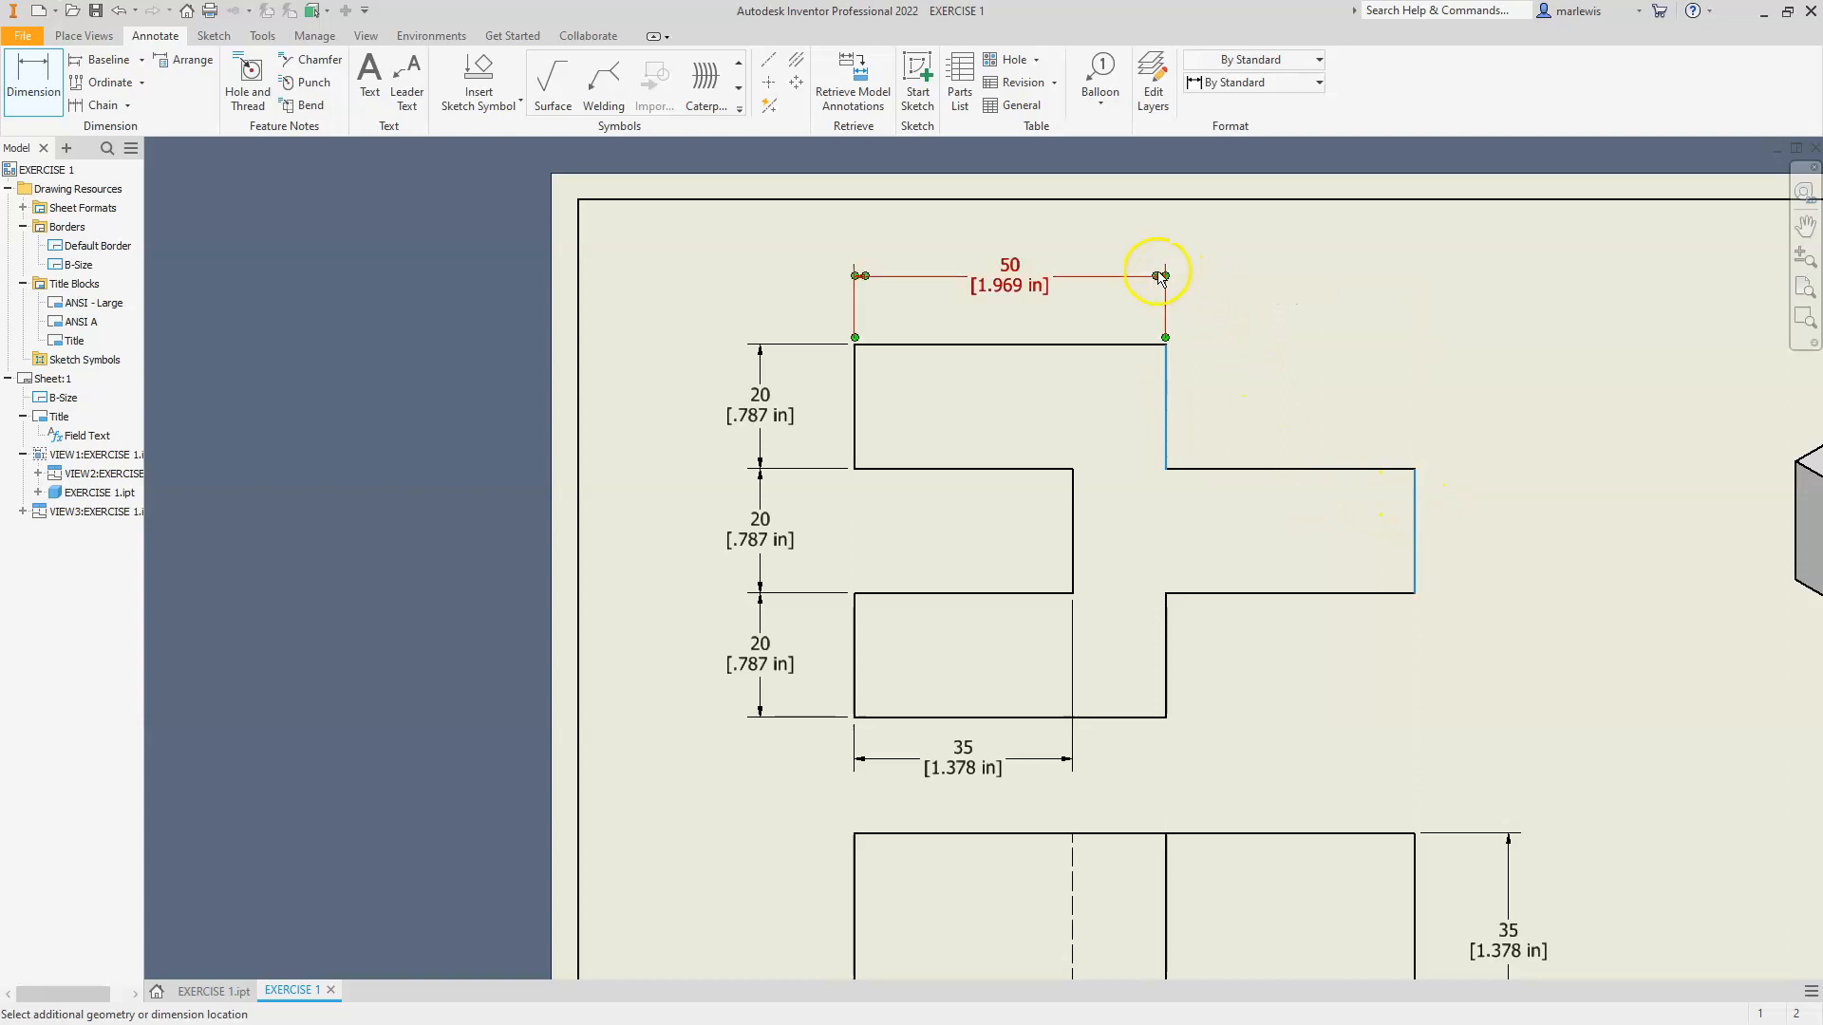
pyautogui.click(1122, 280)
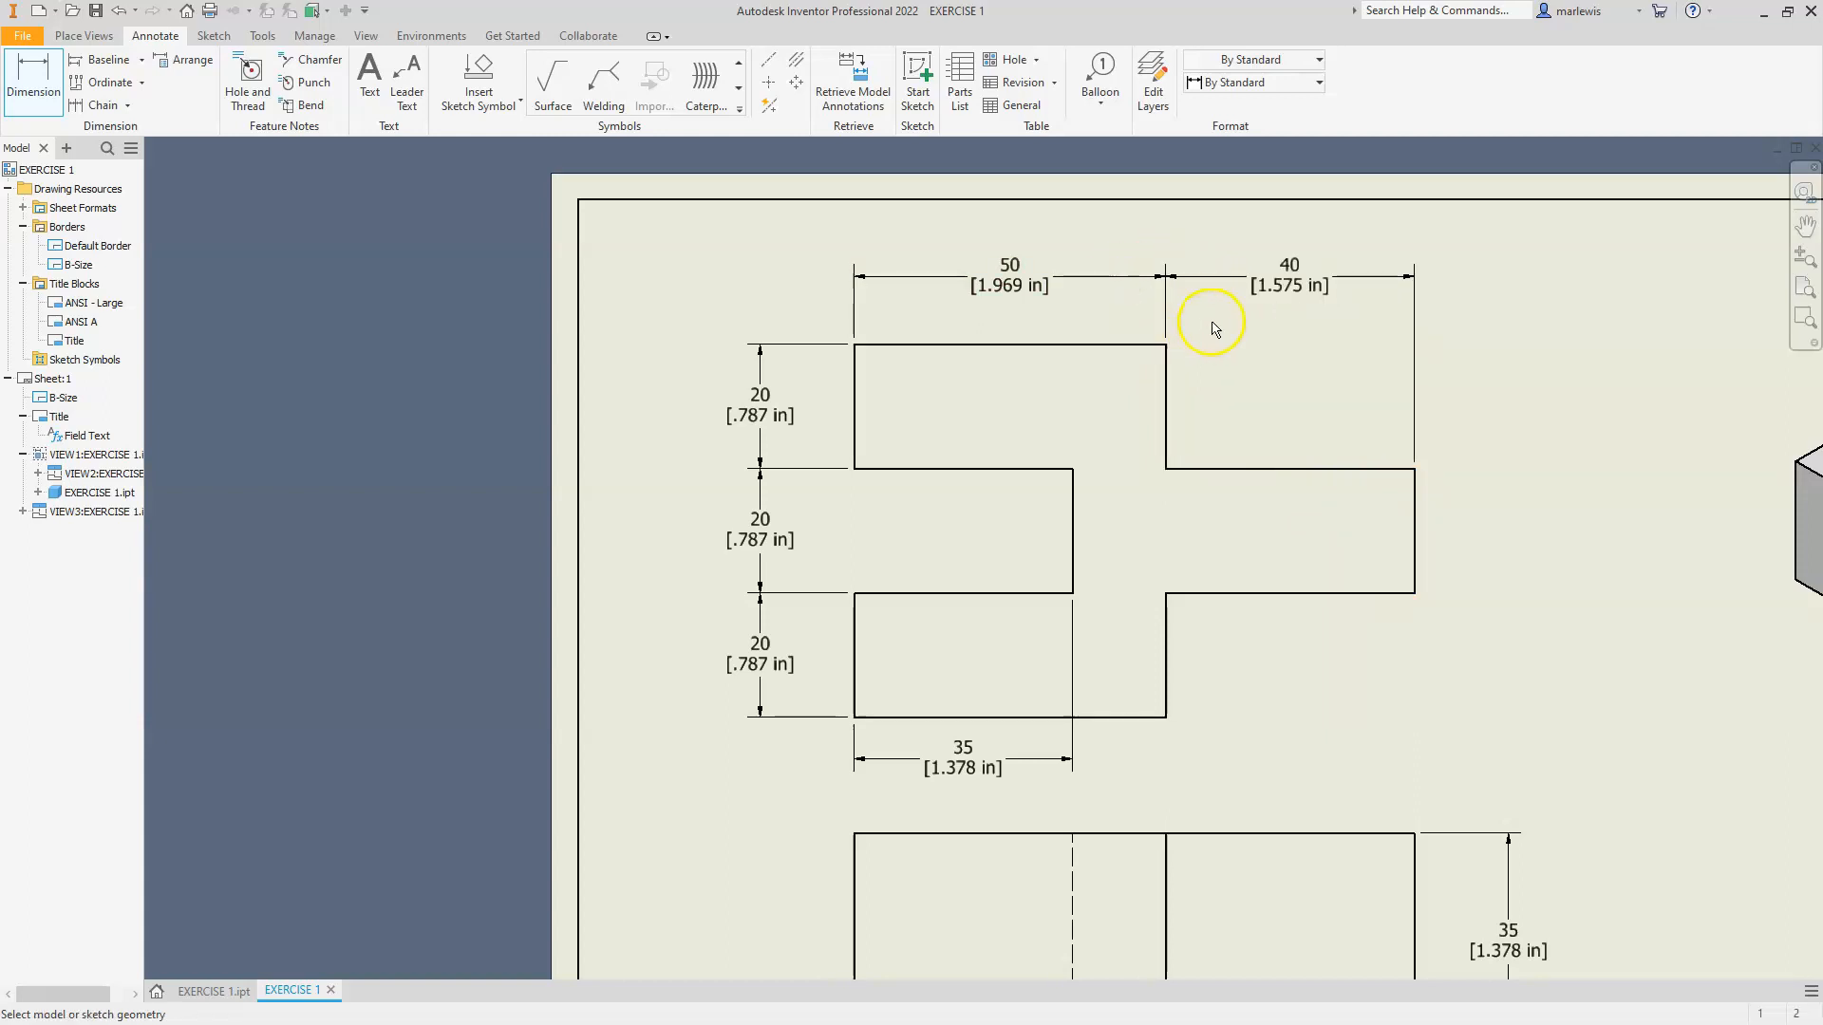
pyautogui.press('Escape')
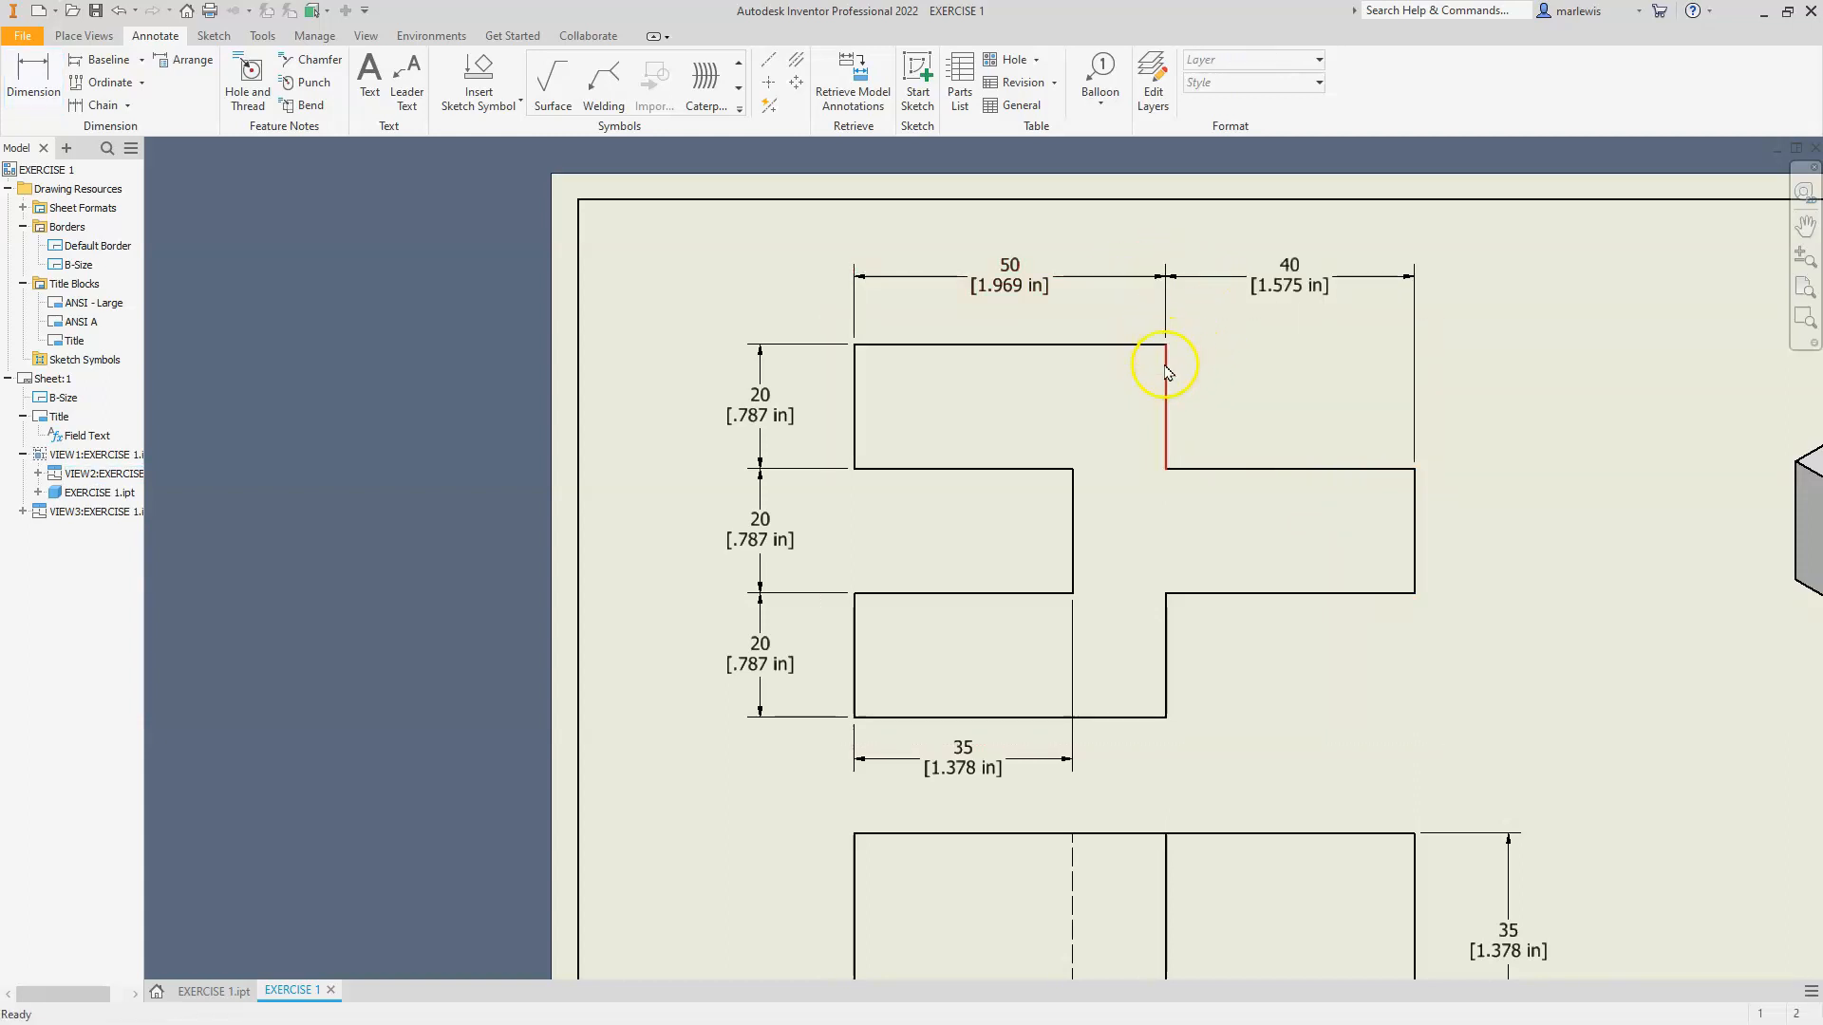
# Dimension the height of the projecting arm's end edge, placing it to the right of the upper view
pyautogui.scroll(-3, 1136, 545)
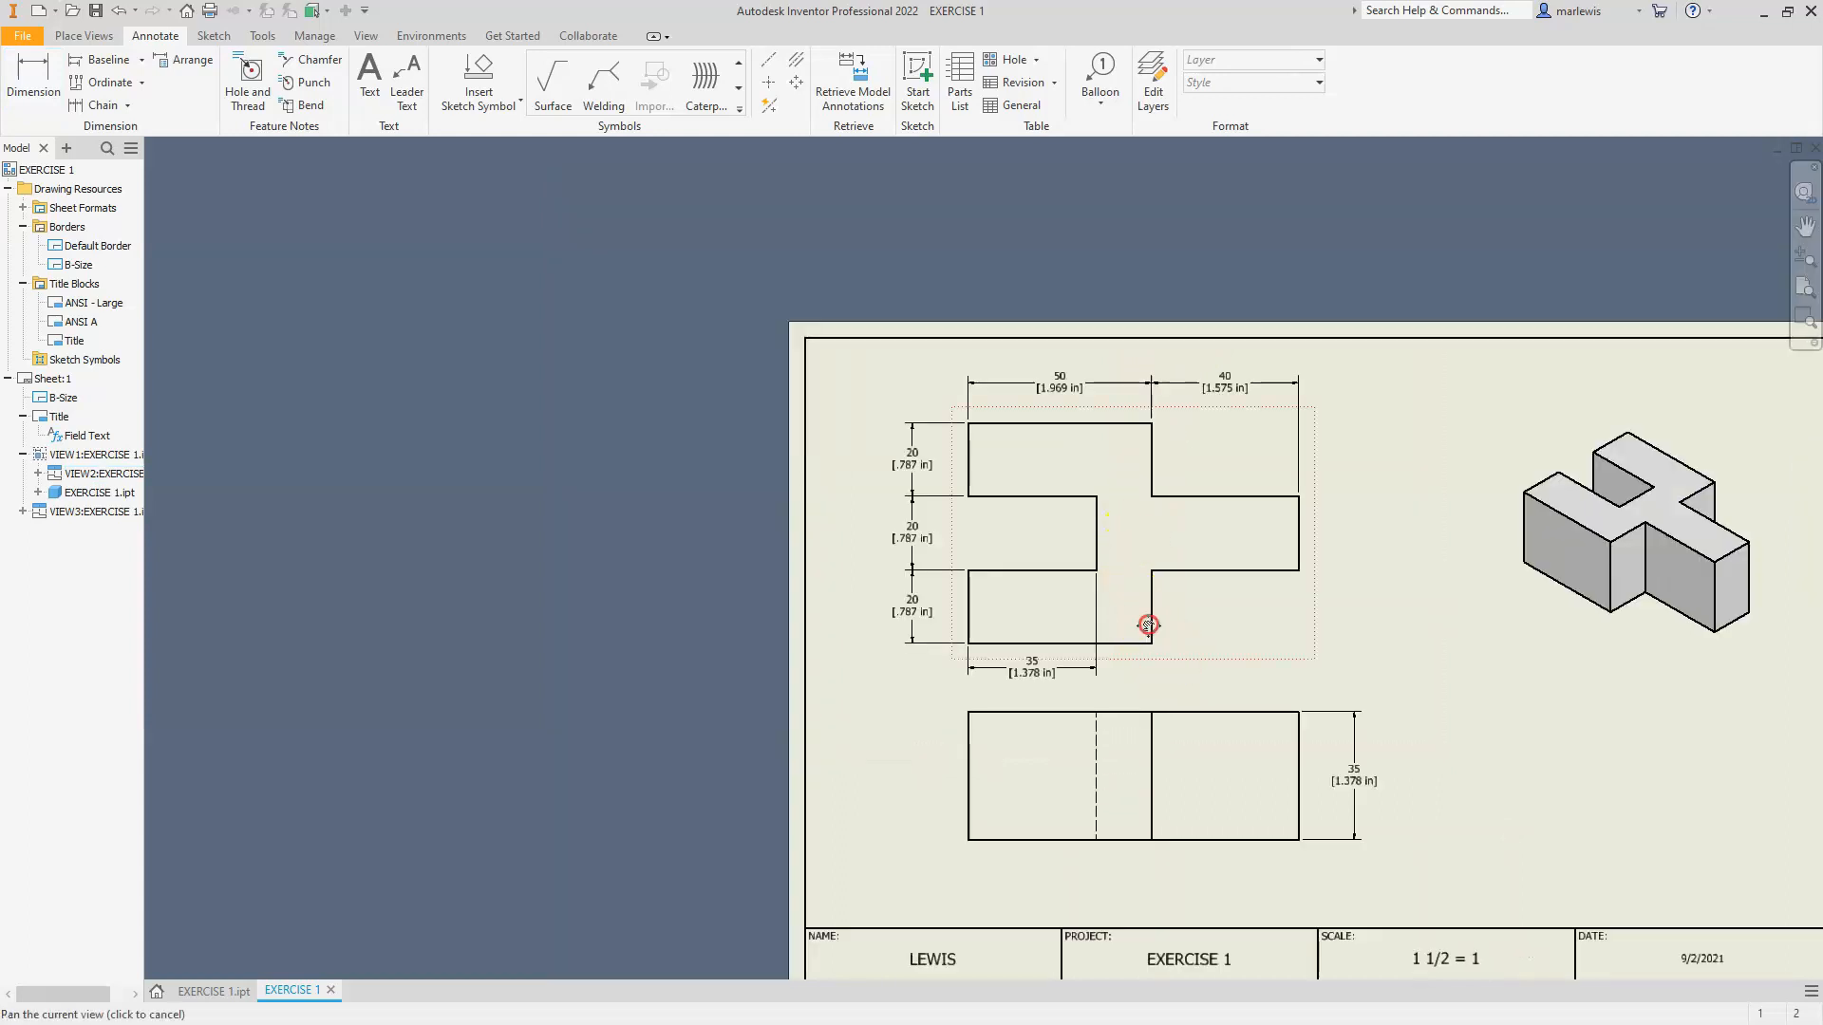
pyautogui.scroll(-1, 1148, 623)
pyautogui.scroll(3, 1186, 474)
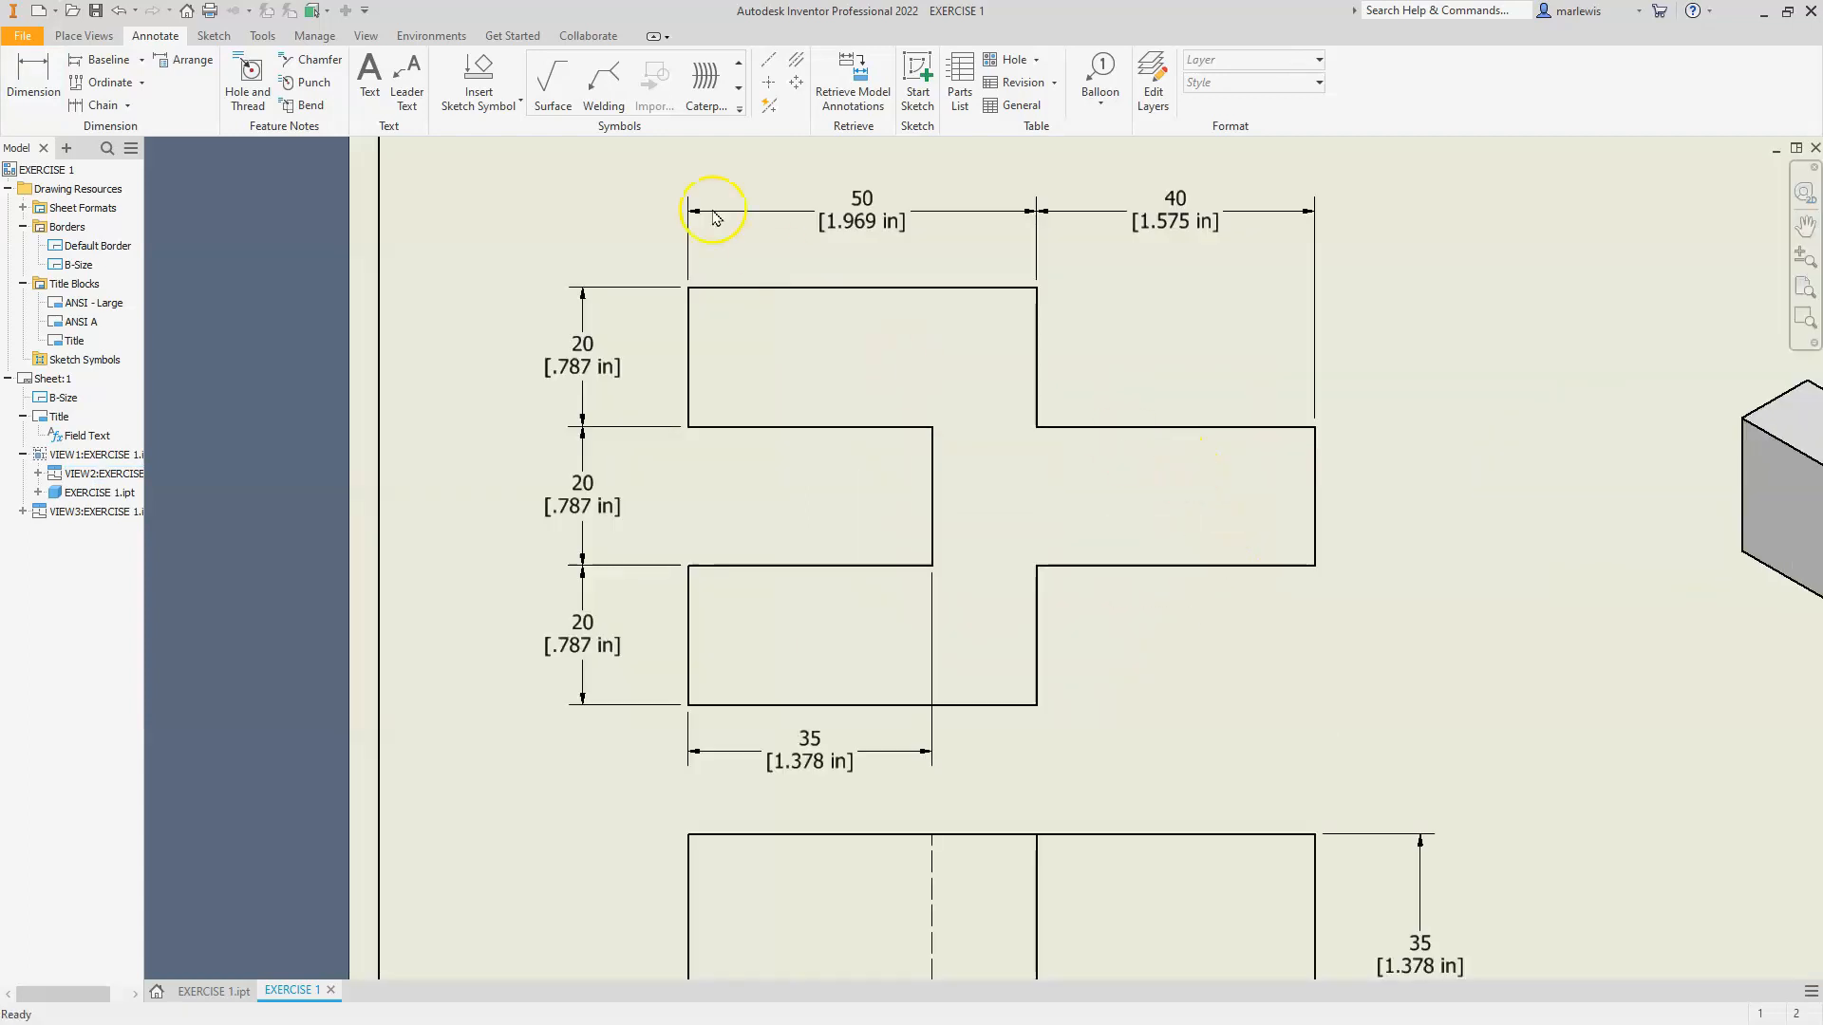
pyautogui.click(33, 76)
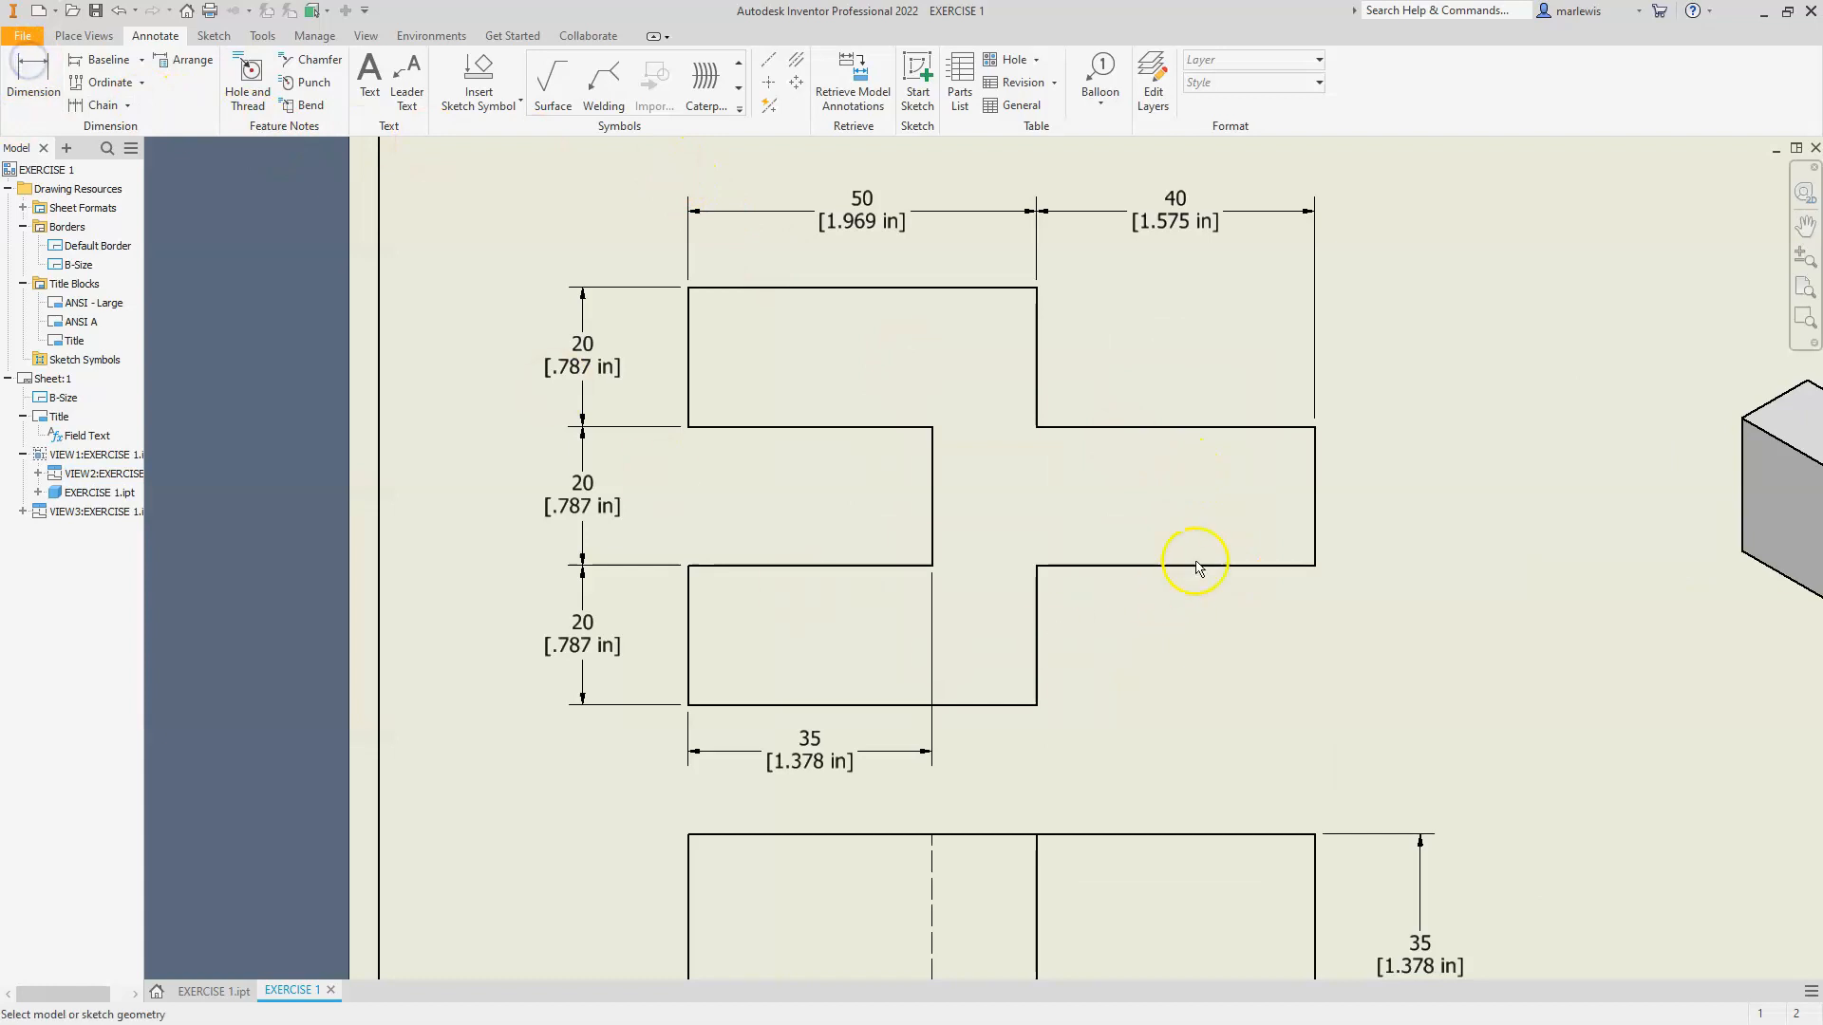
pyautogui.click(1314, 524)
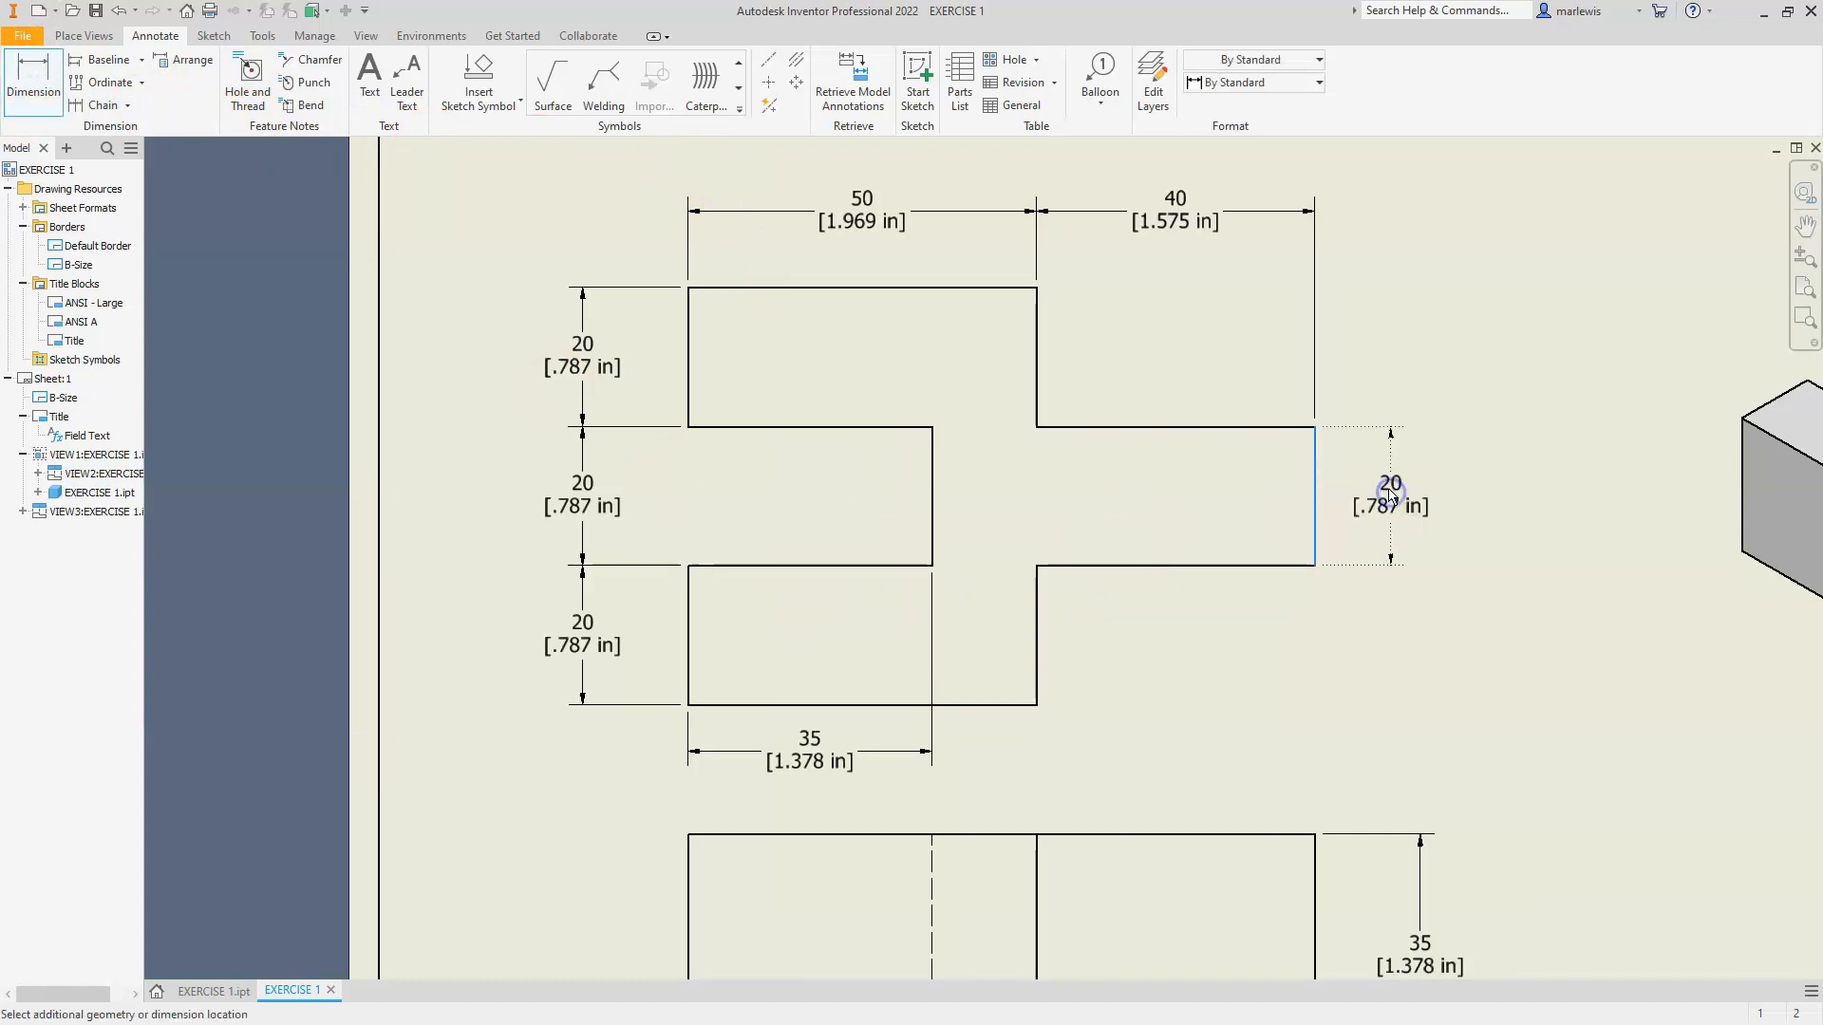
pyautogui.click(1390, 494)
pyautogui.press('Escape')
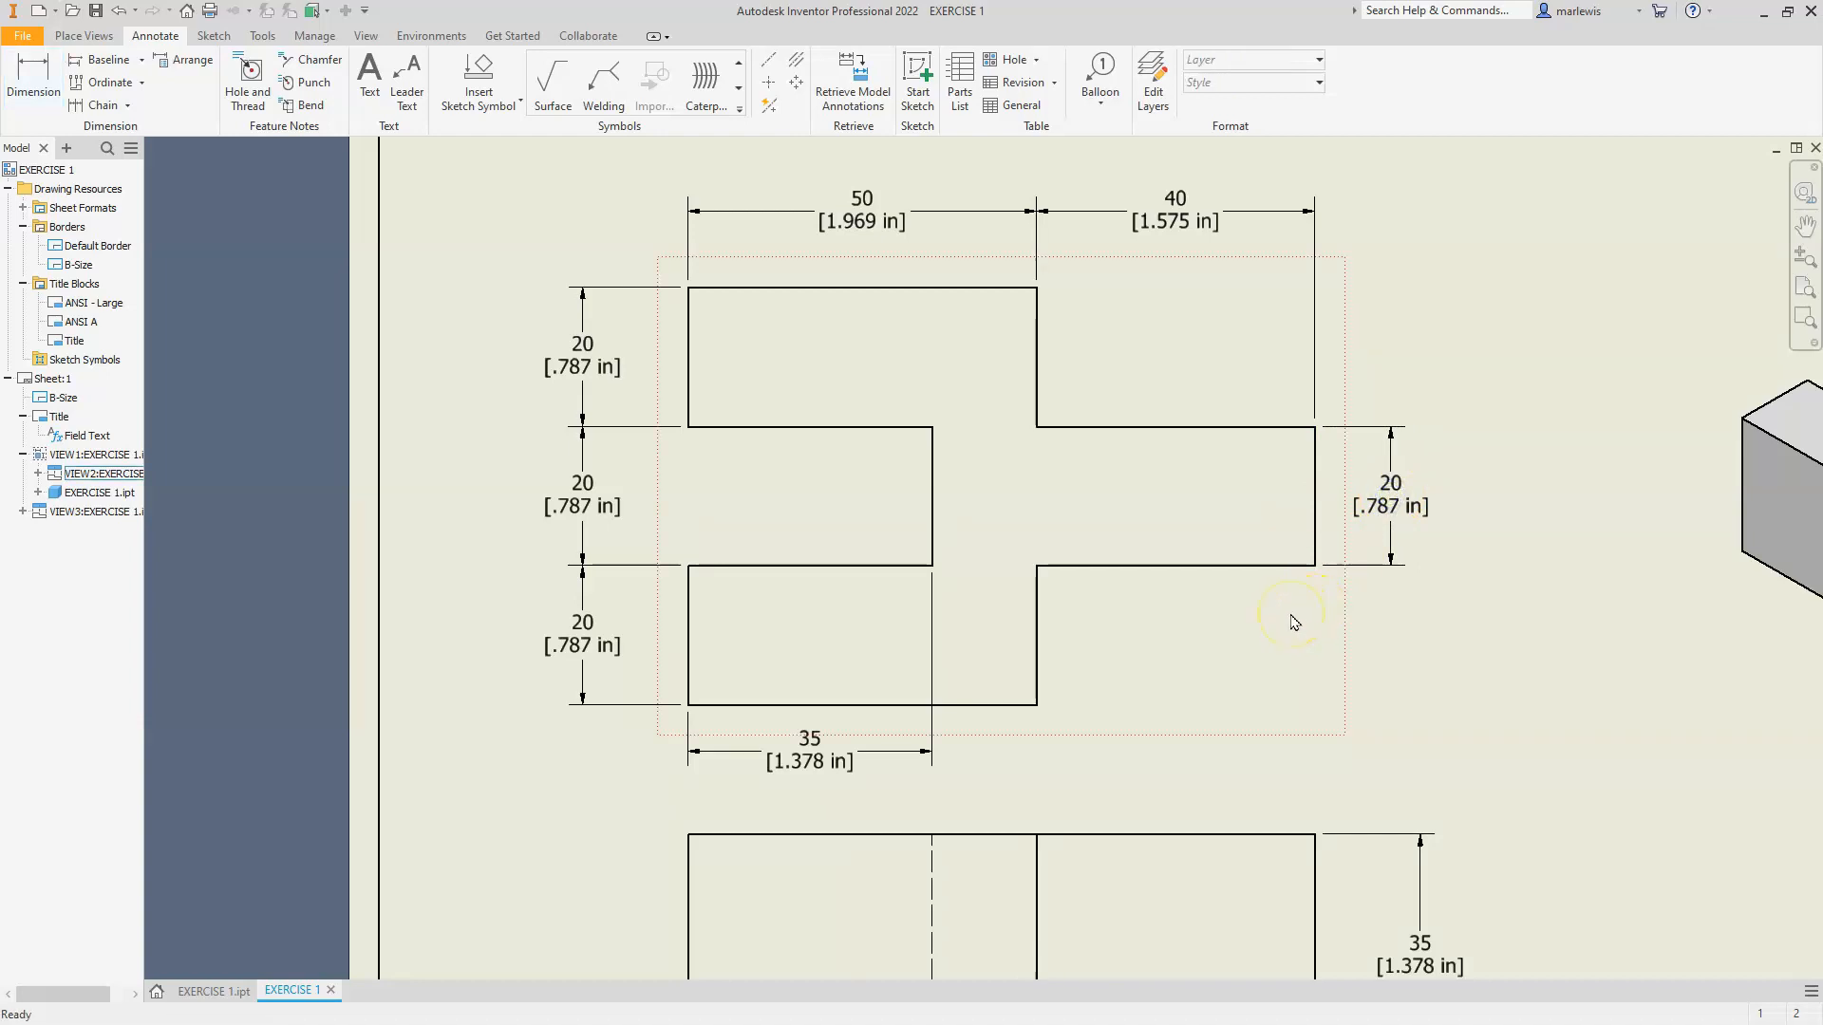
pyautogui.scroll(-3, 1295, 623)
pyautogui.moveTo(1423, 756); pyautogui.dragTo(1124, 610, button='middle')
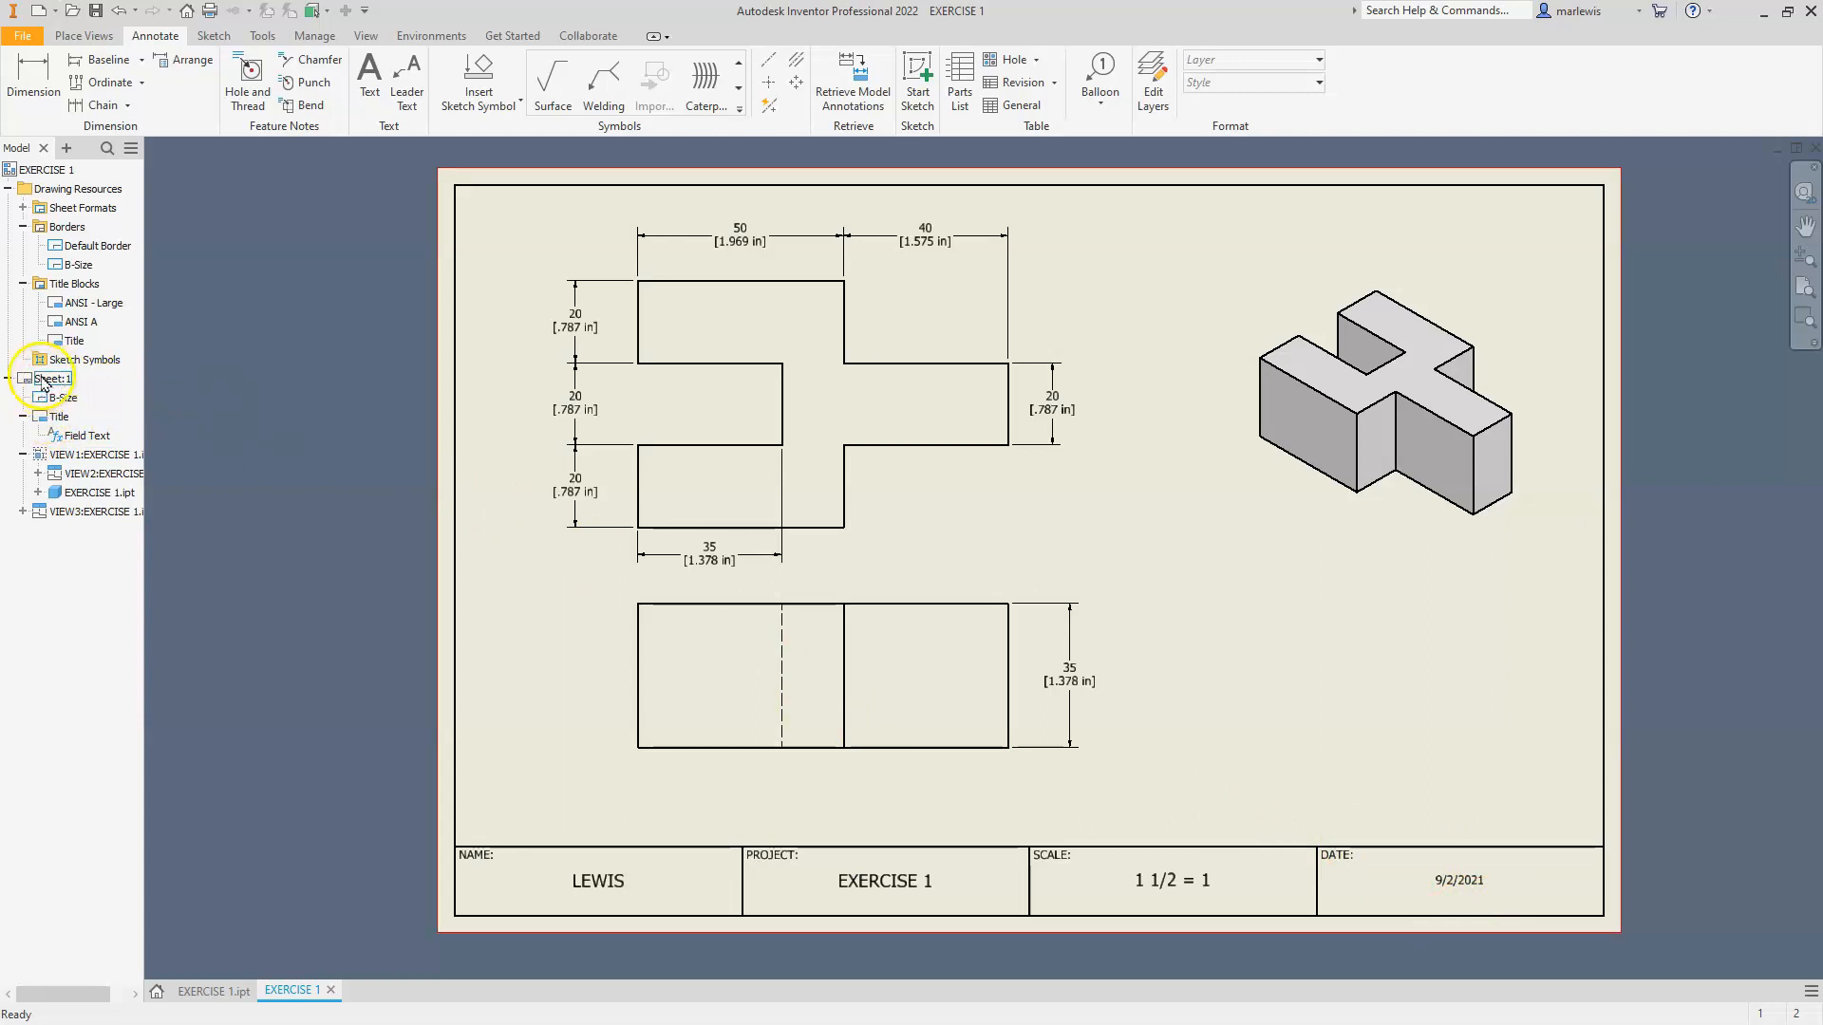
# Open the definition of the Title block placed on Sheet:1 for editing
pyautogui.click(68, 342)
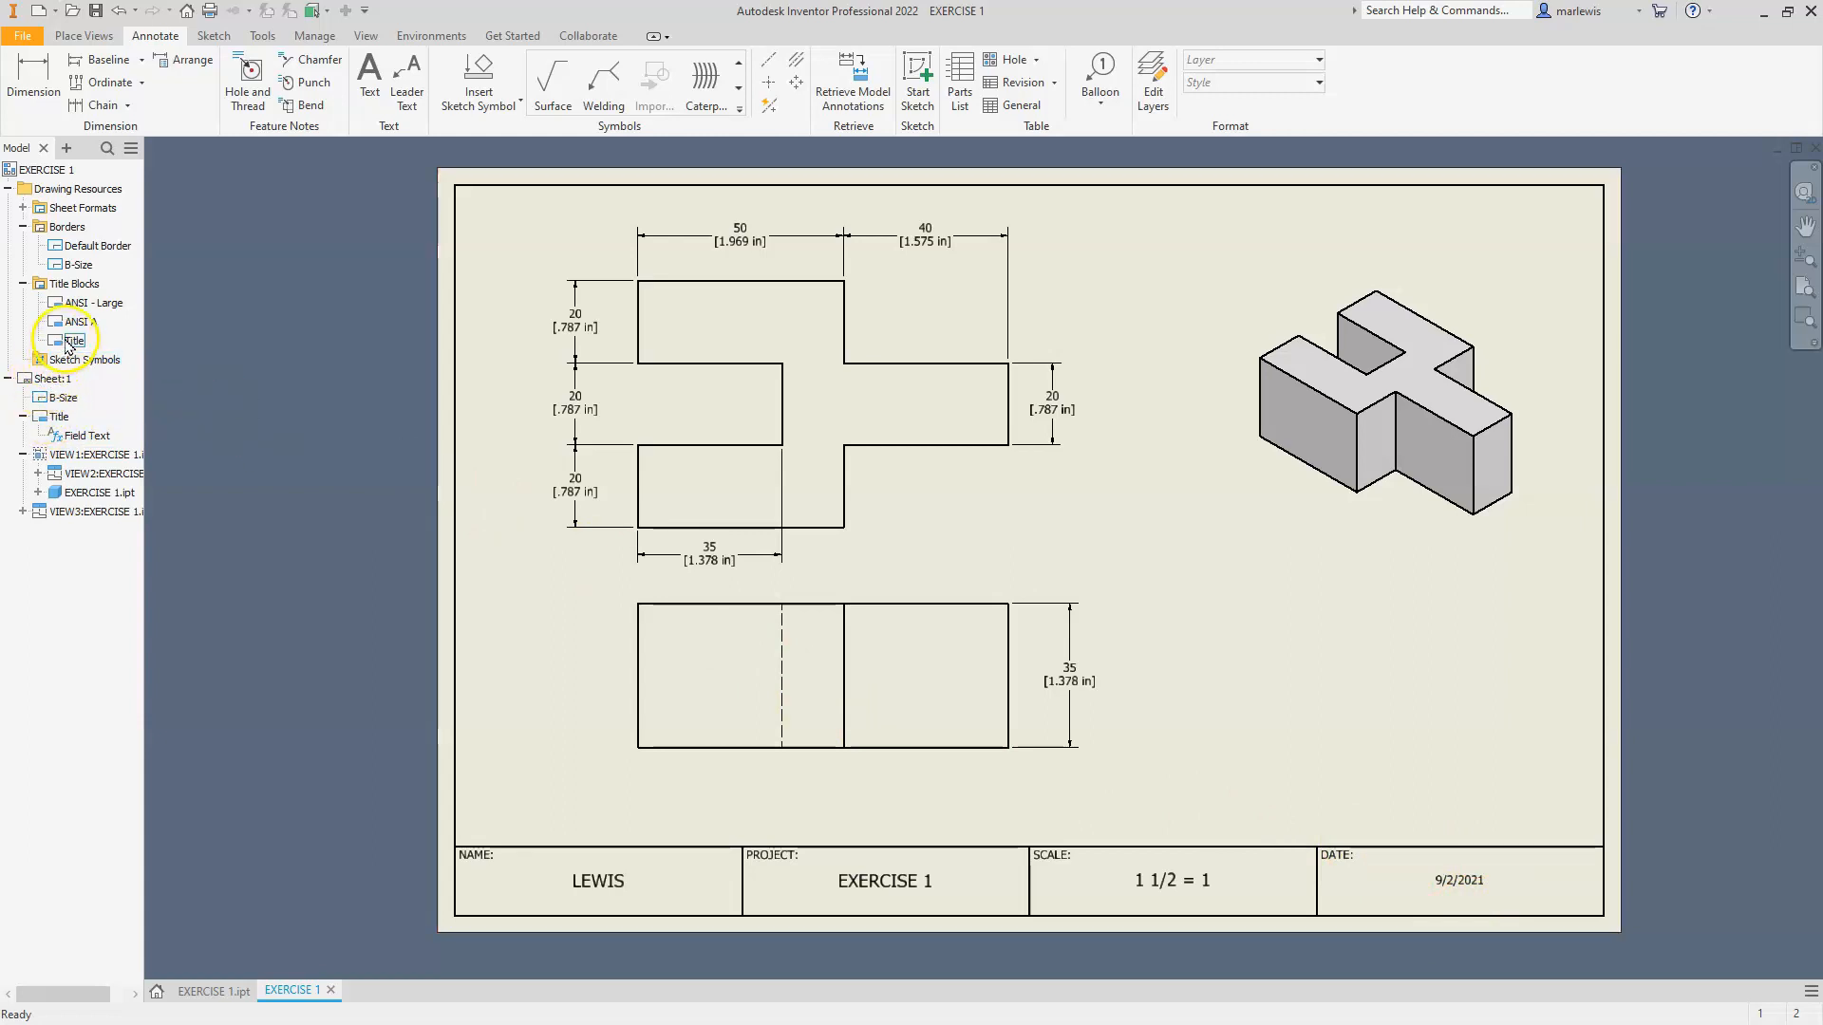
pyautogui.click(8, 189)
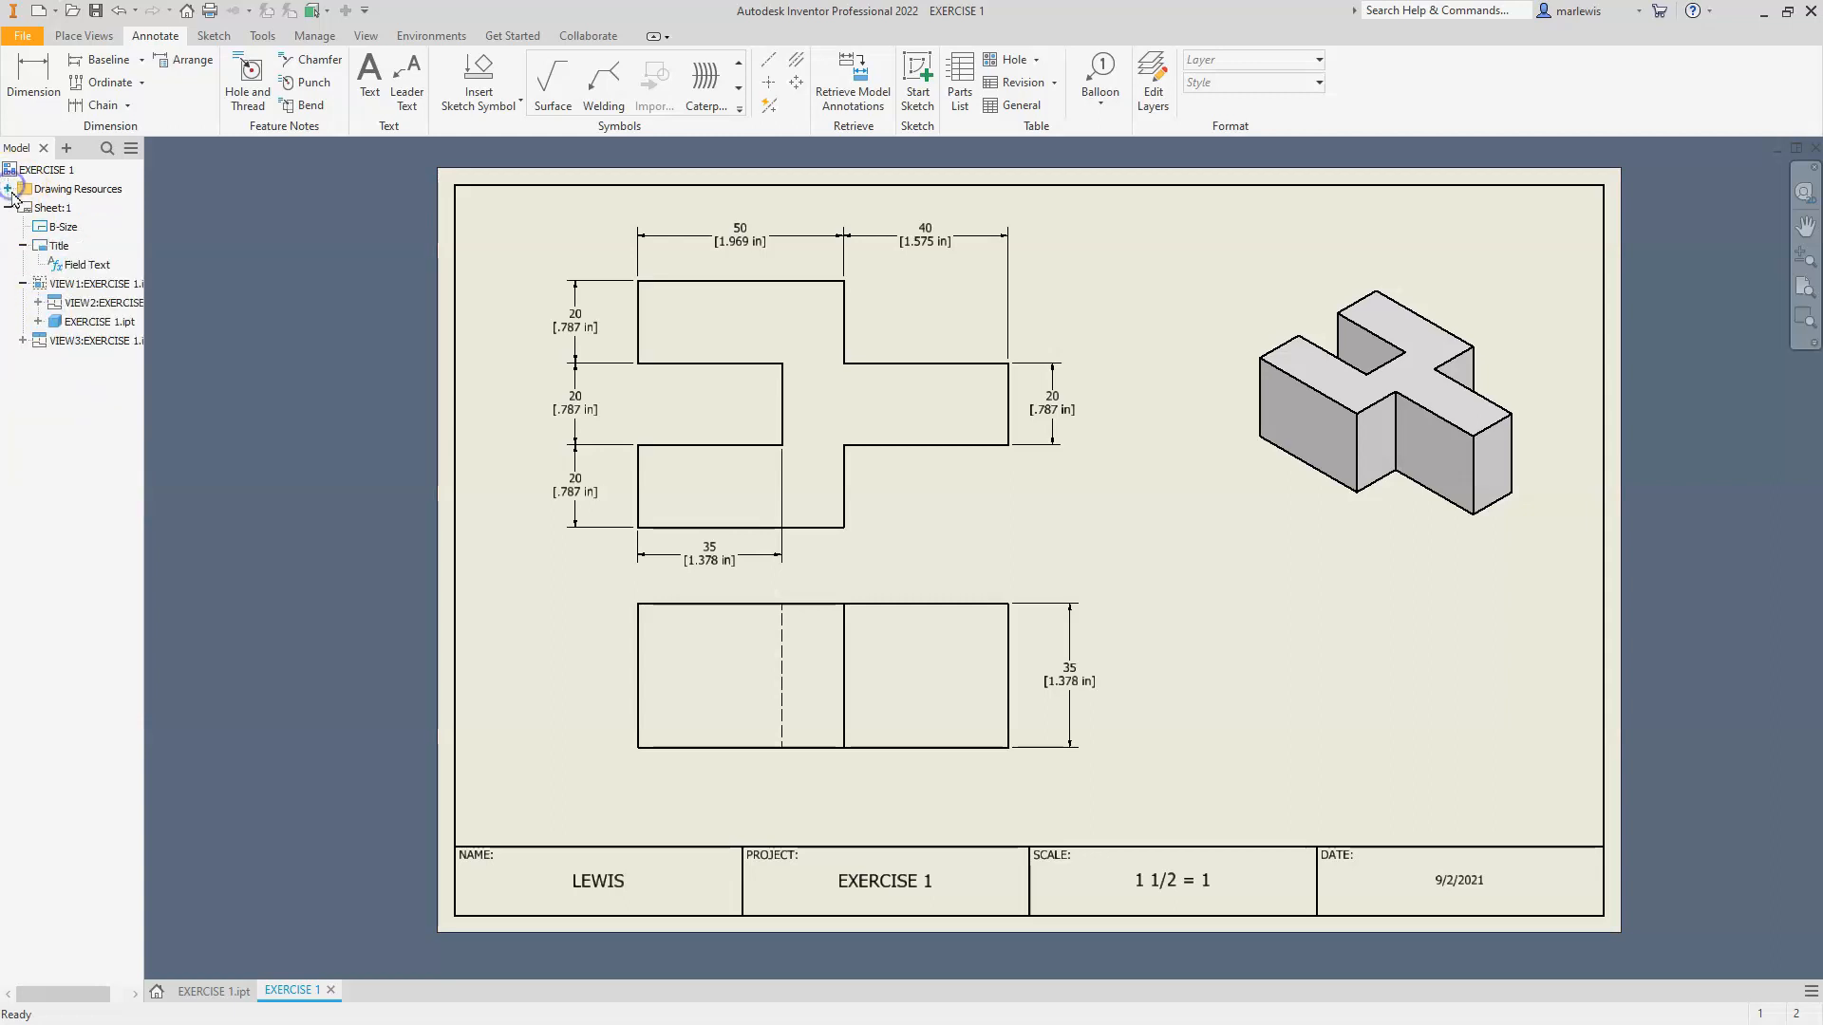
pyautogui.click(58, 249)
pyautogui.rightClick(58, 249)
pyautogui.click(122, 300)
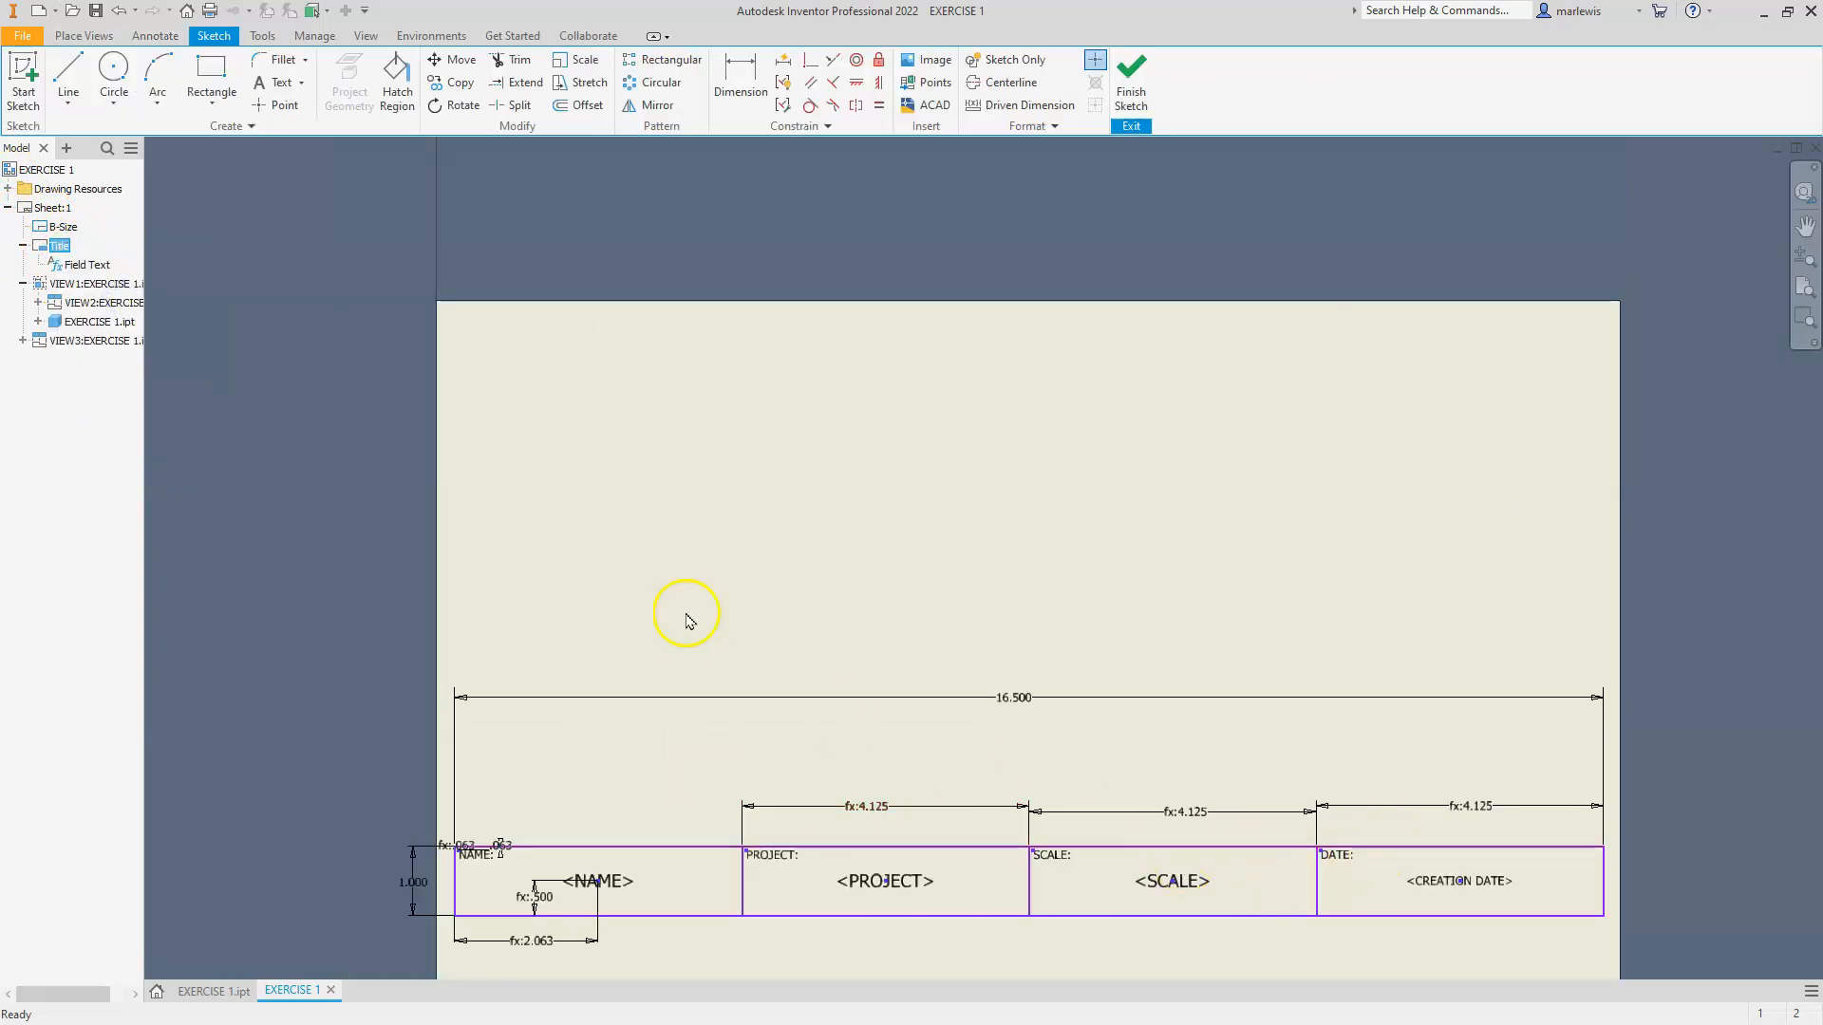
# Set the <CREATION DATE> text height in the DATE cell to .1875 in and save the edits to the Title block
pyautogui.click(1438, 883)
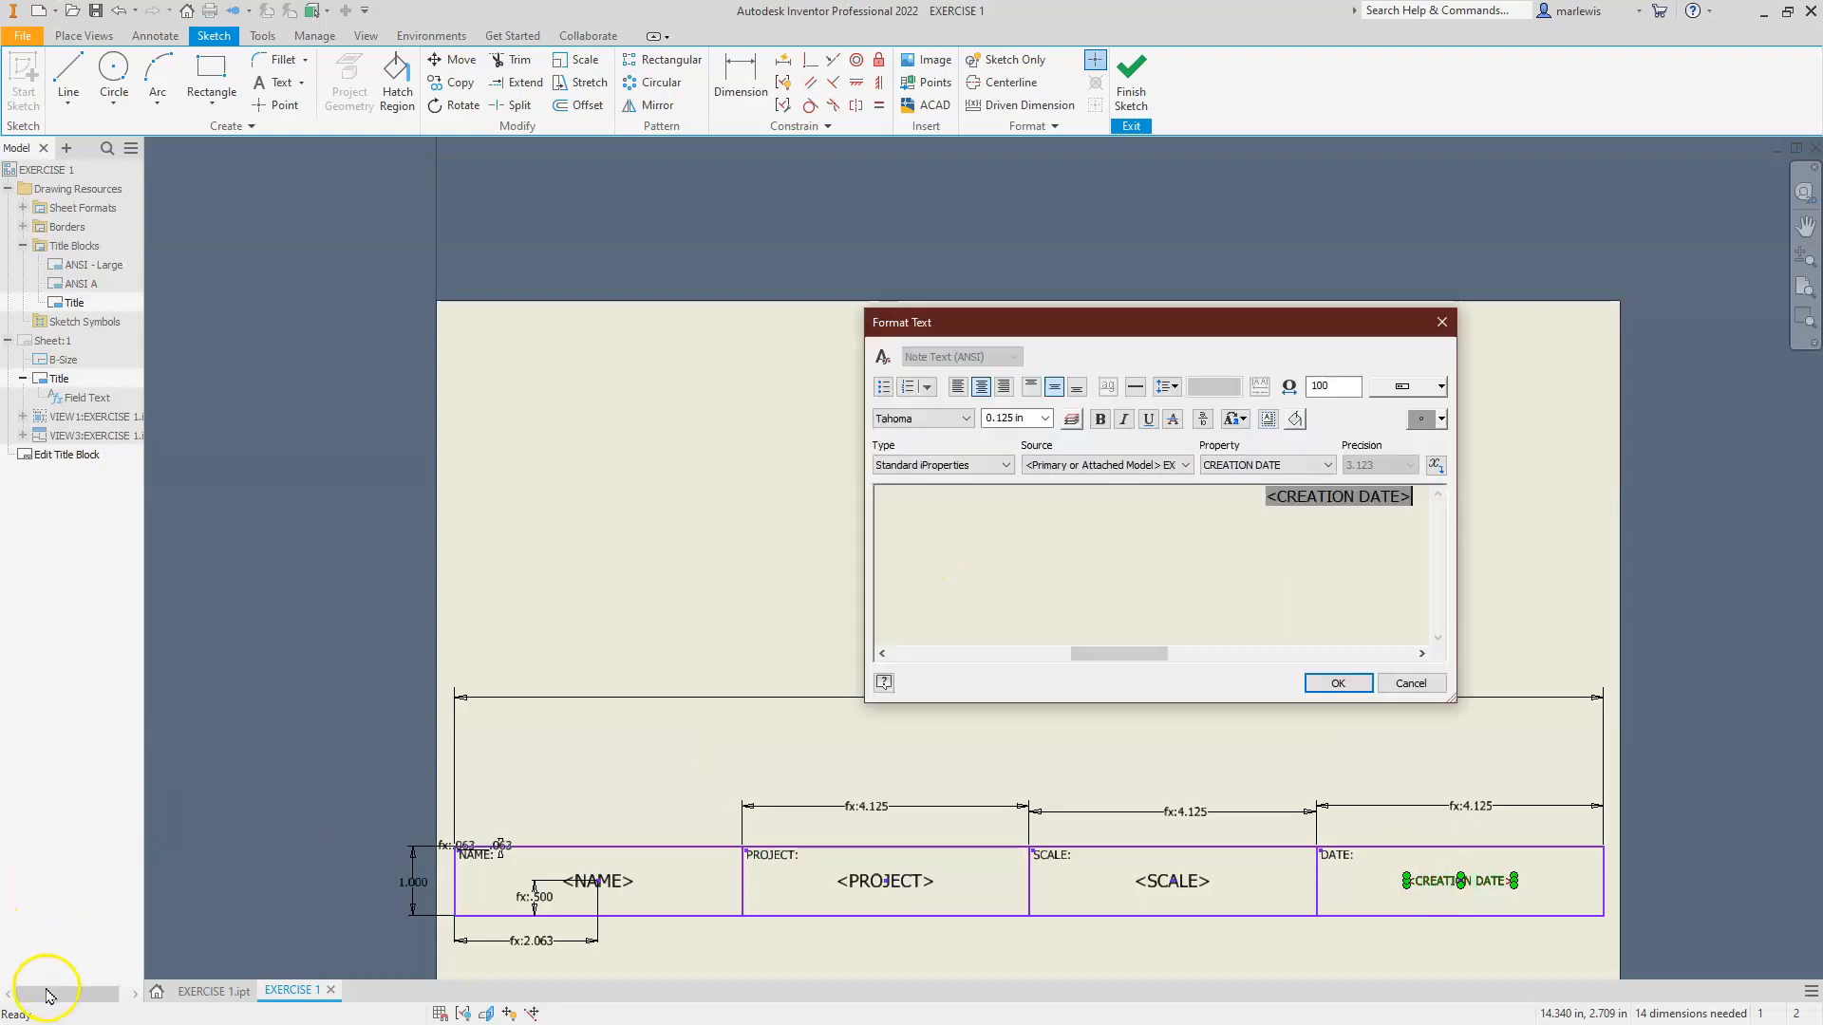
pyautogui.moveTo(1267, 503); pyautogui.dragTo(1390, 511)
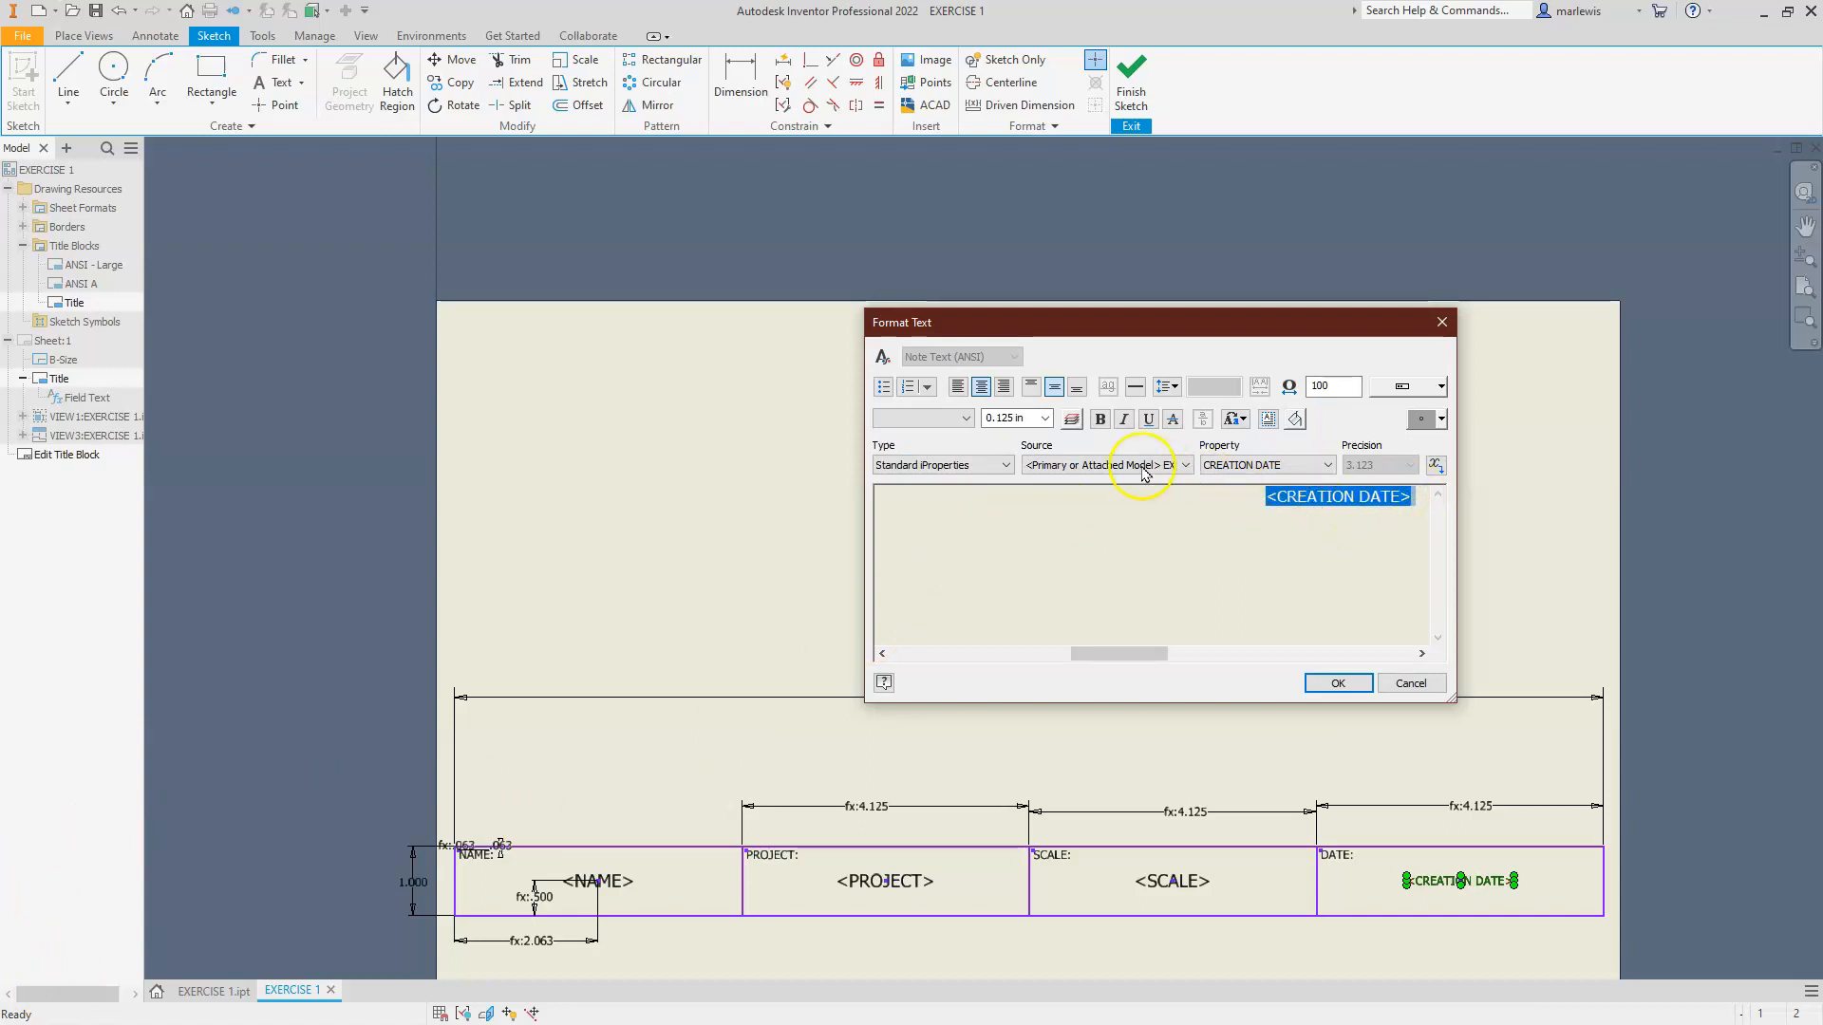
pyautogui.tripleClick(1004, 418)
pyautogui.write('.1875')
pyautogui.click(1334, 684)
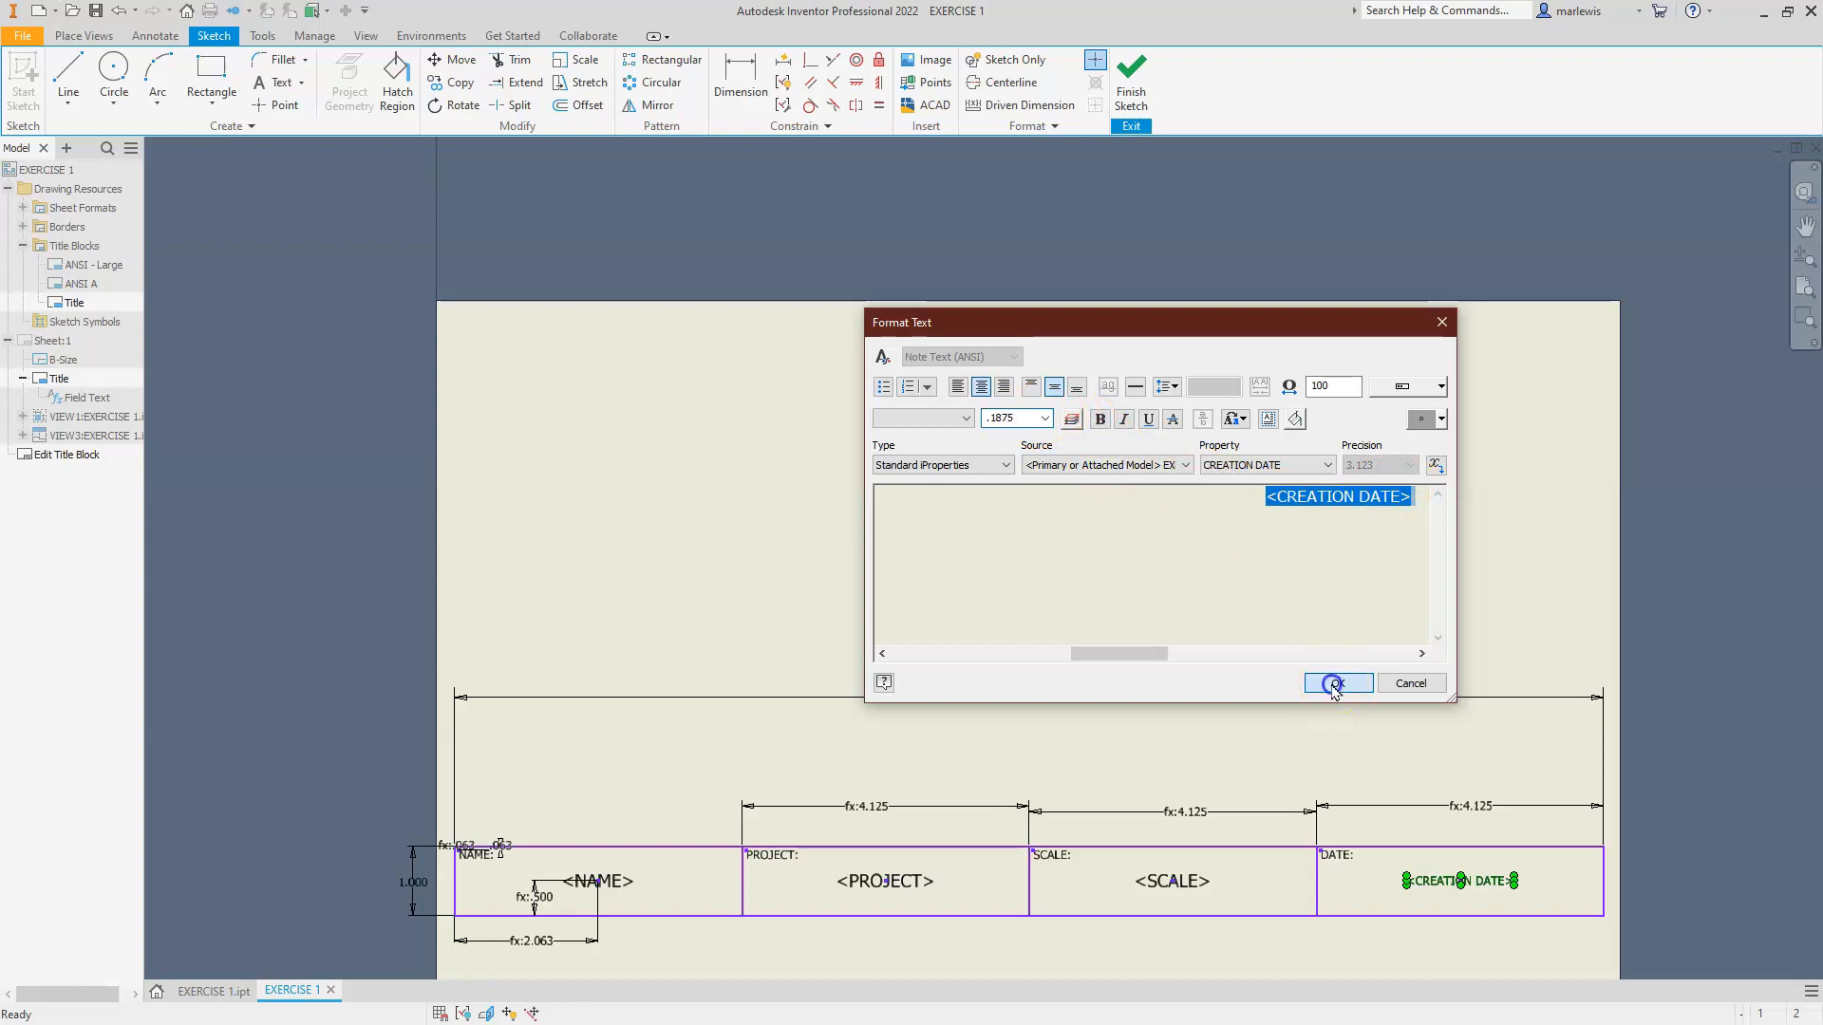
pyautogui.click(1142, 87)
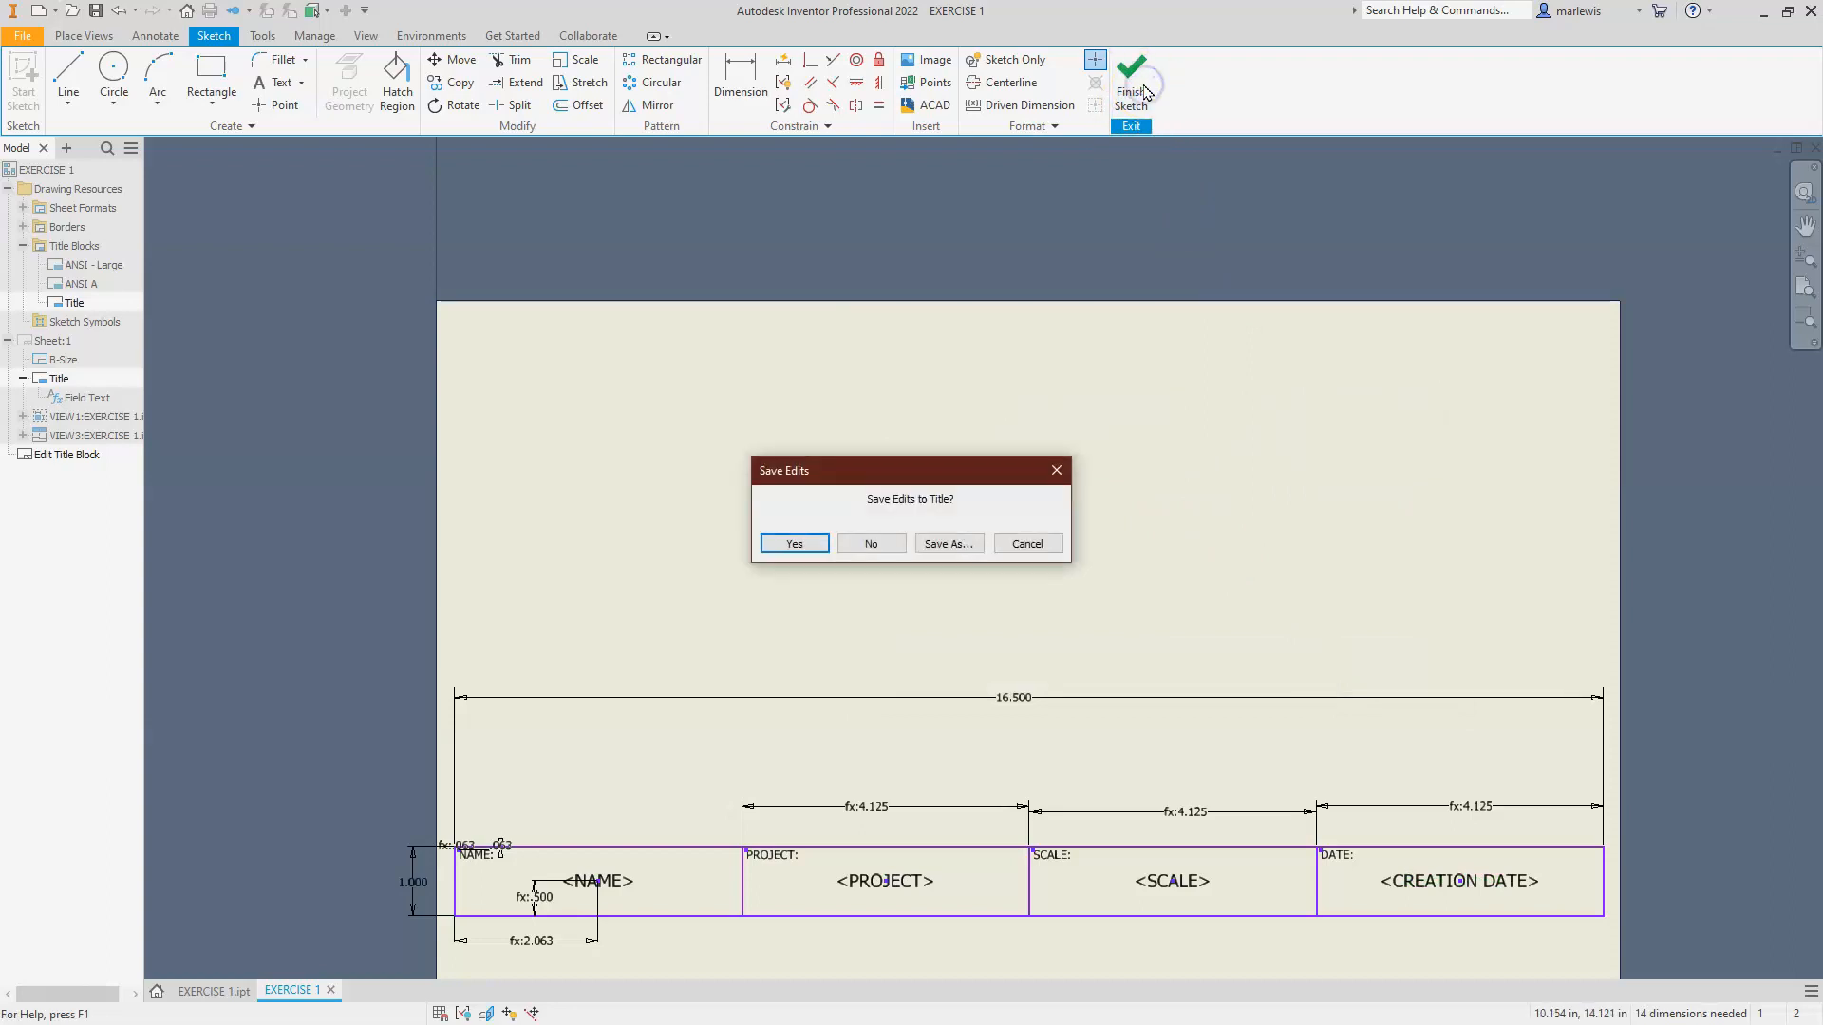
pyautogui.click(800, 543)
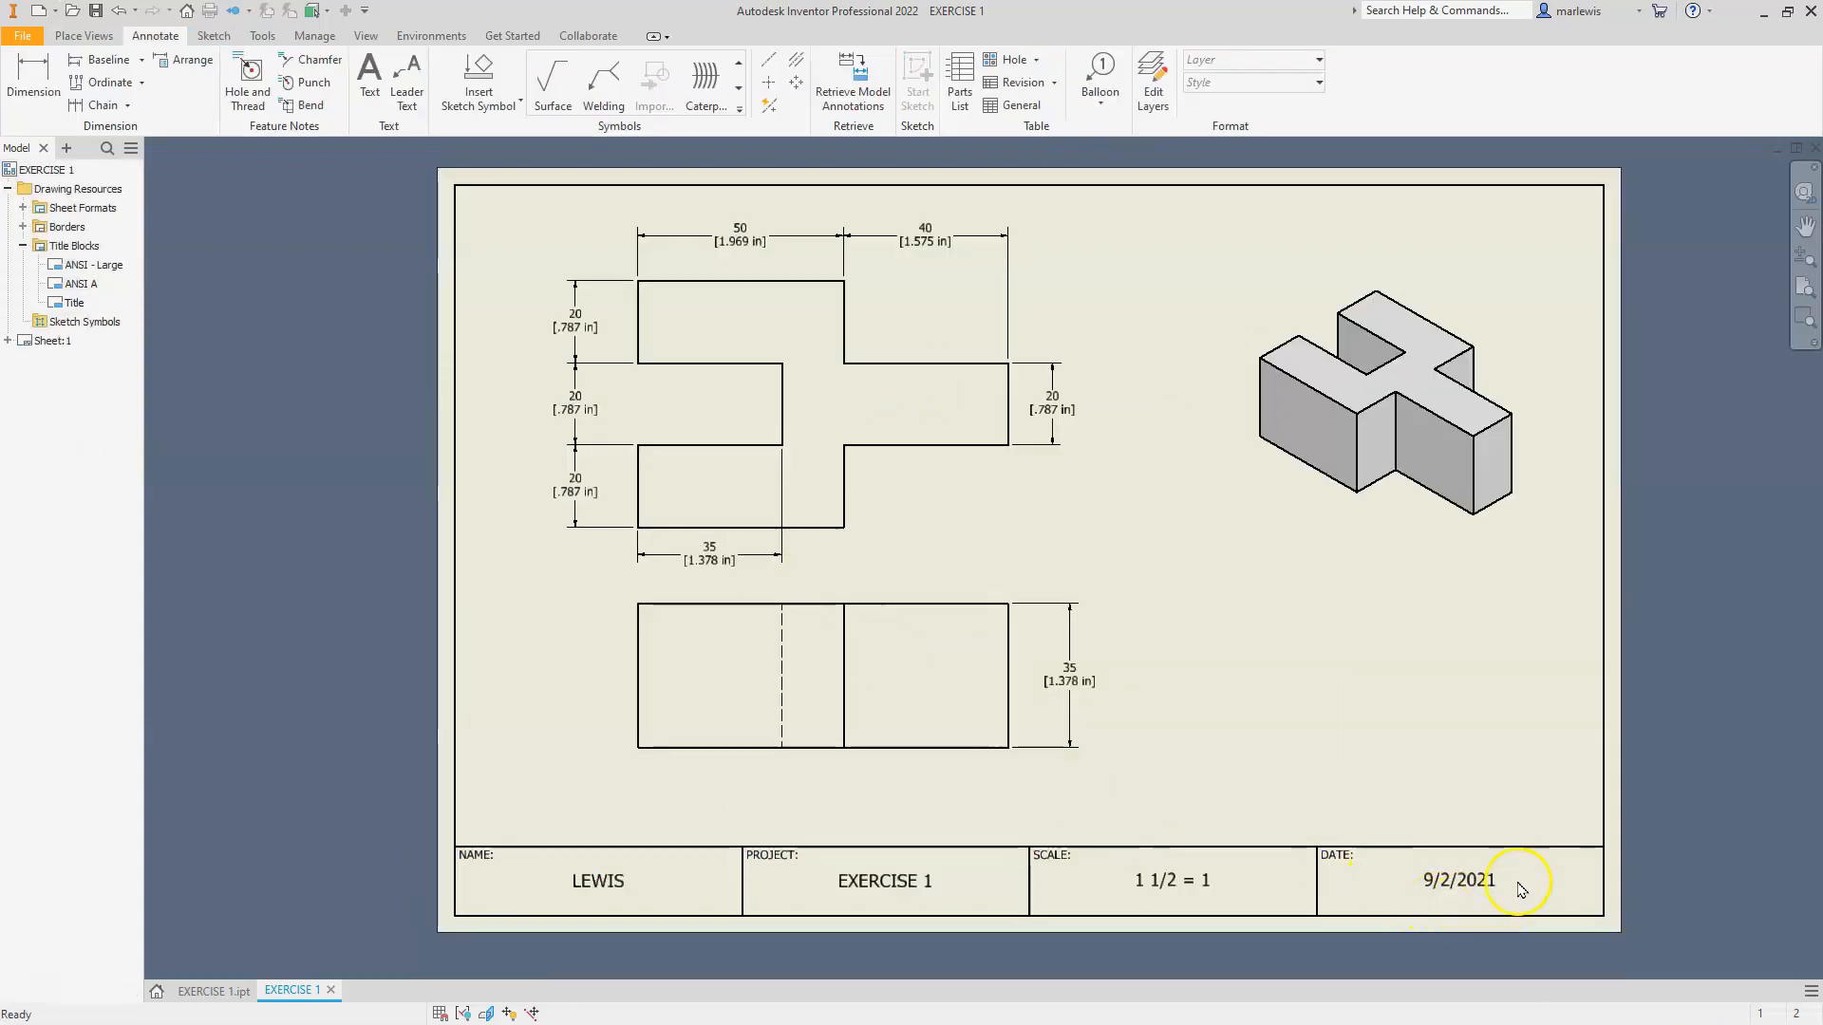